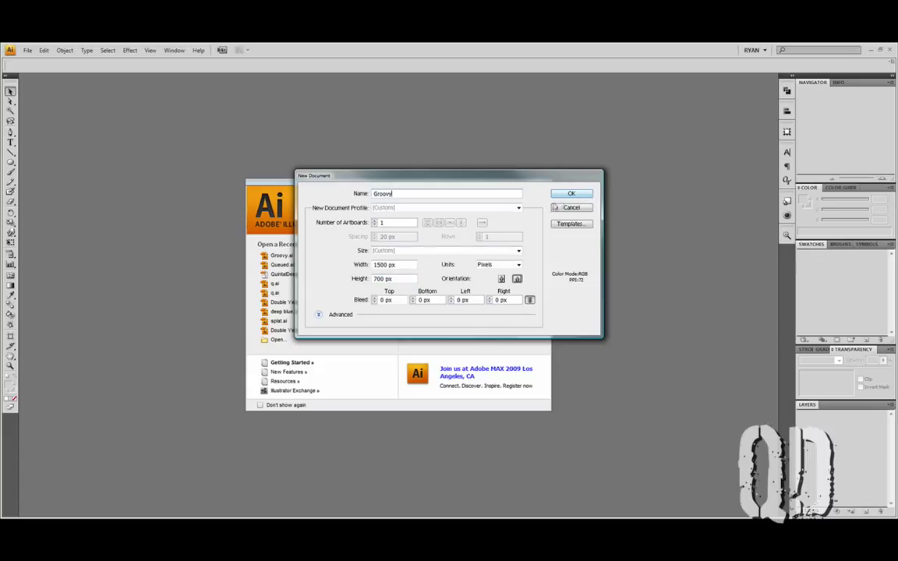
- Create the 1500 x 700 px document Groovy and place a rectangle about 979 by 467 px near the artboard's centre
click(571, 194)
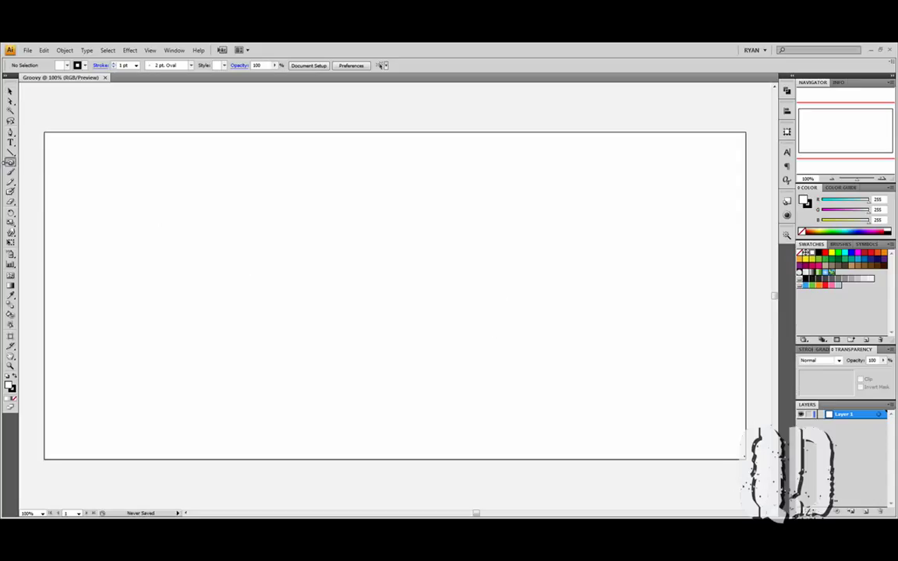
drag(10, 162, 40, 163)
drag(151, 179, 609, 396)
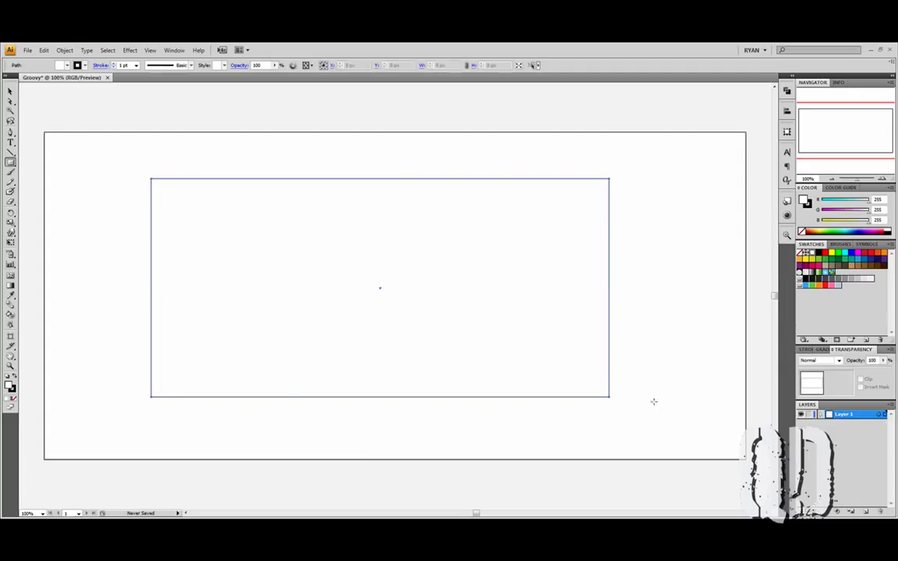
click(11, 90)
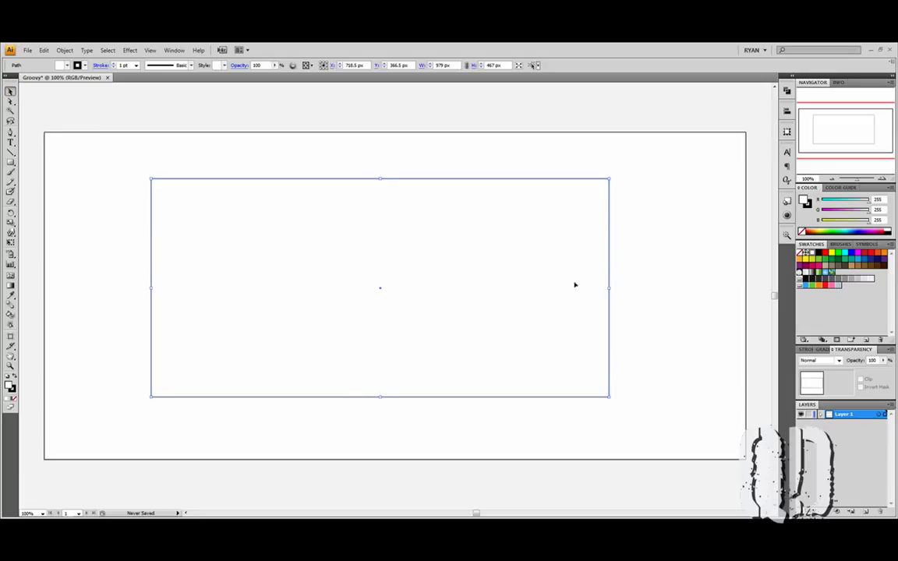
drag(575, 285, 592, 287)
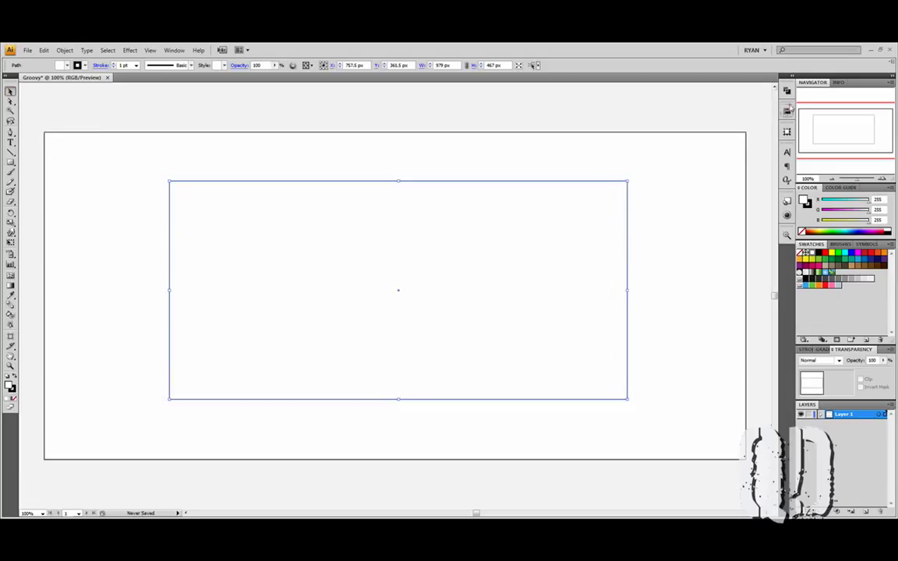
- Split the rectangle into a grid of 5 rows and 1 column with a 0 px row gutter
click(57, 52)
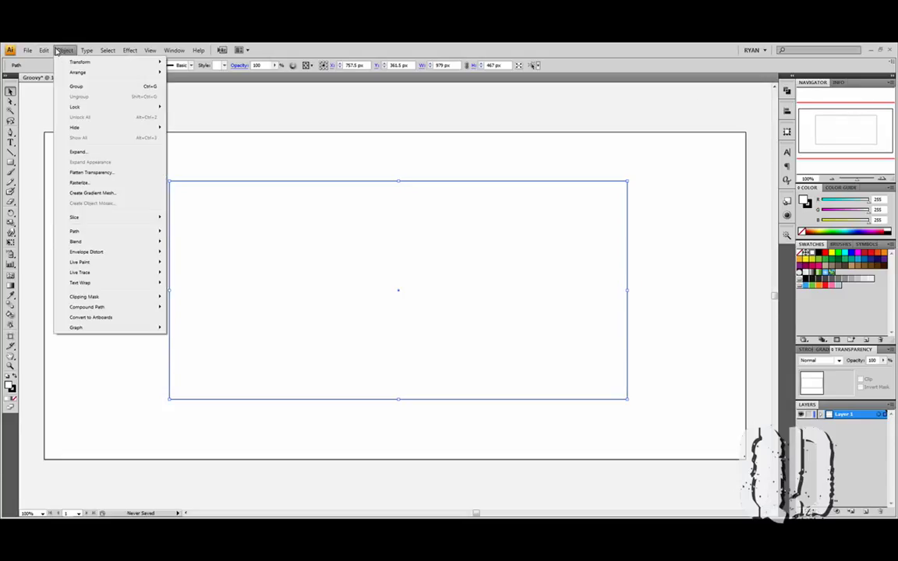
mouse_move(82, 233)
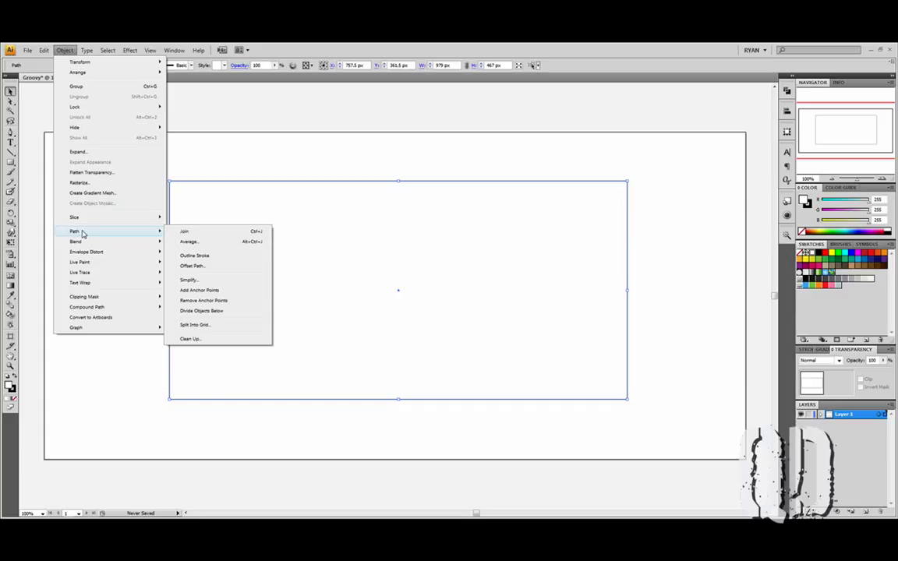
click(234, 328)
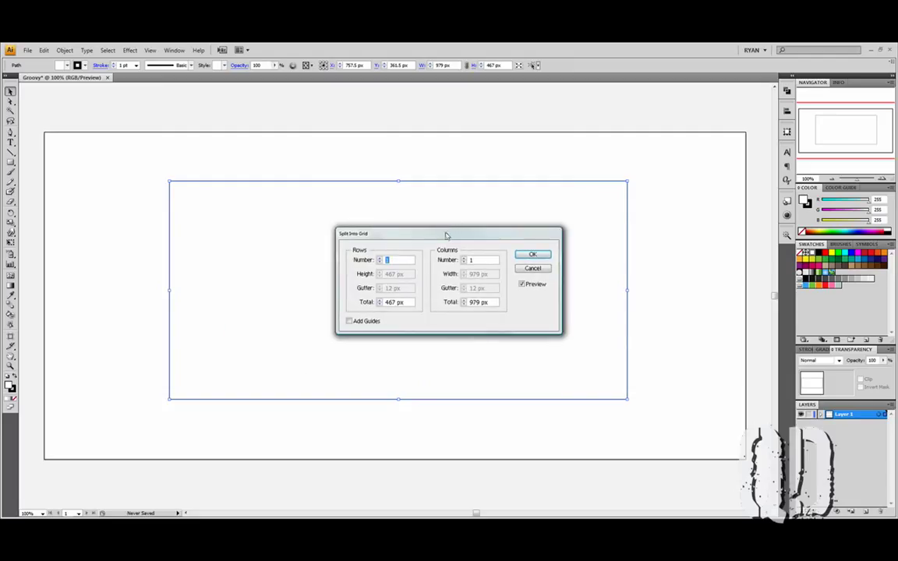
drag(445, 235, 638, 114)
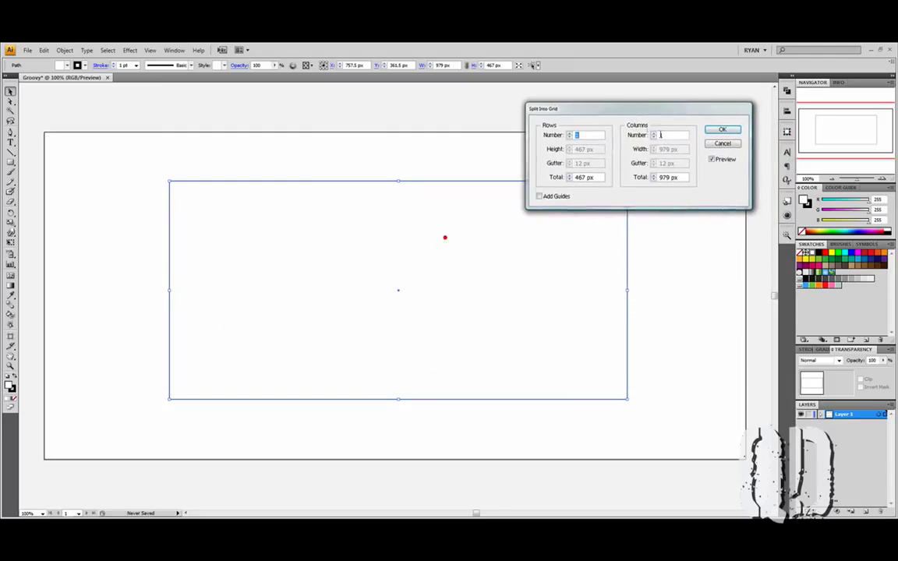
click(578, 137)
click(671, 135)
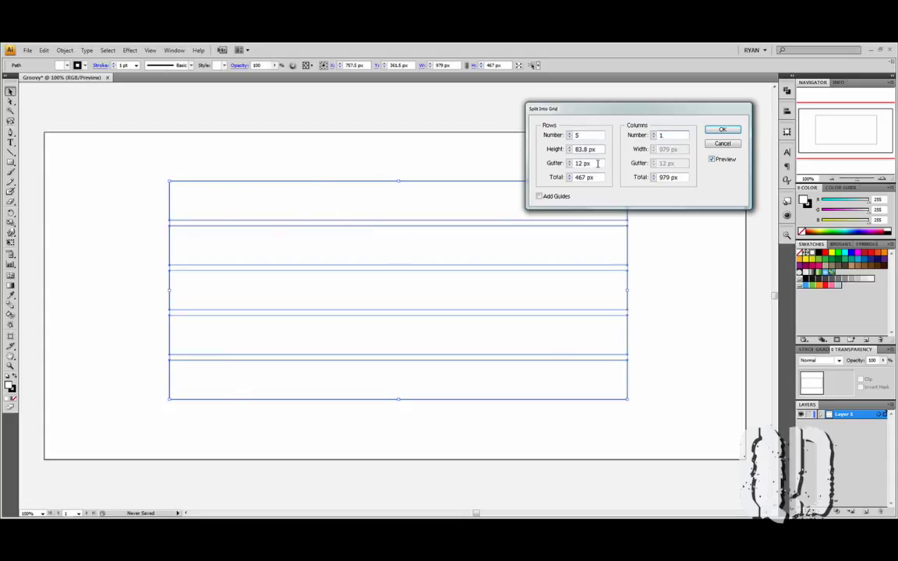
drag(598, 162, 531, 172)
text(0)
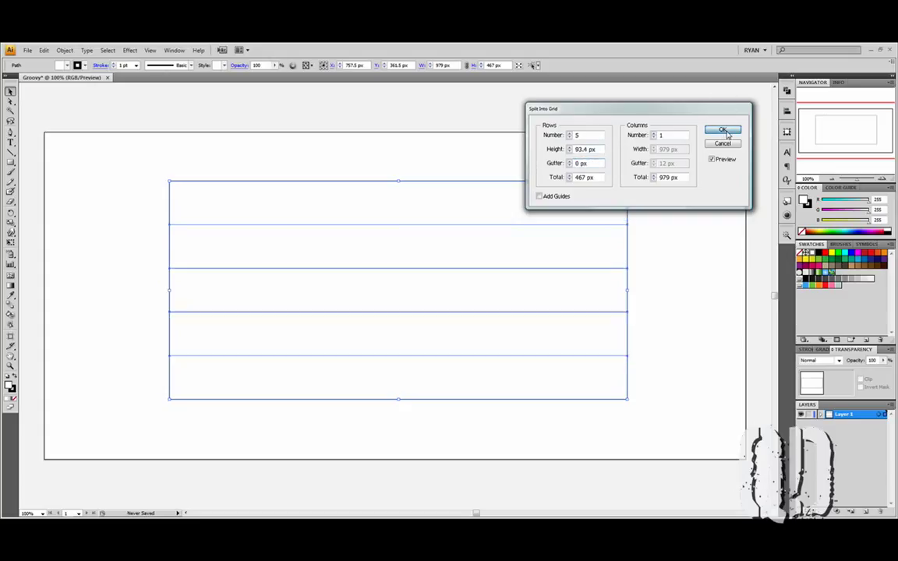
click(724, 131)
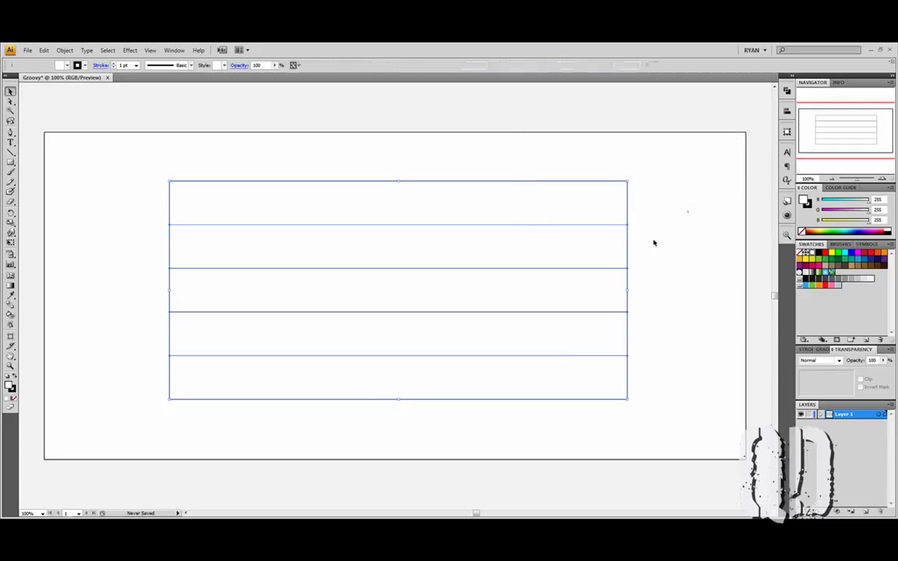
click(681, 259)
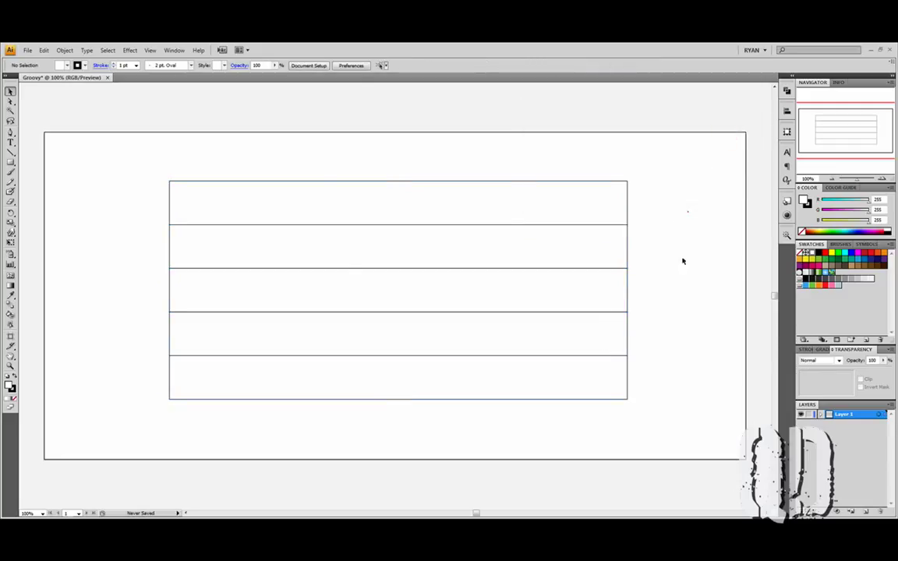
- Compress all five rows together to a total height of about 385 px and group them
click(400, 291)
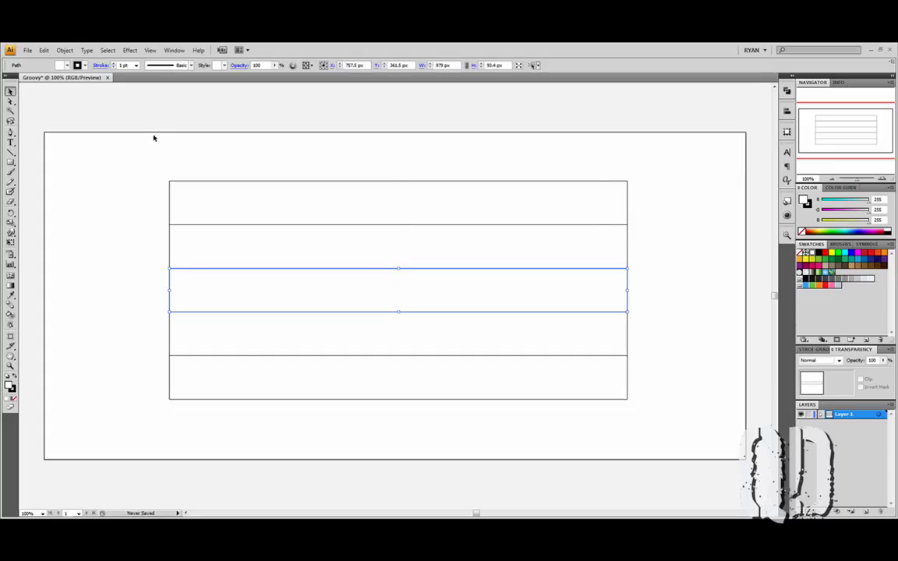
drag(131, 164, 651, 426)
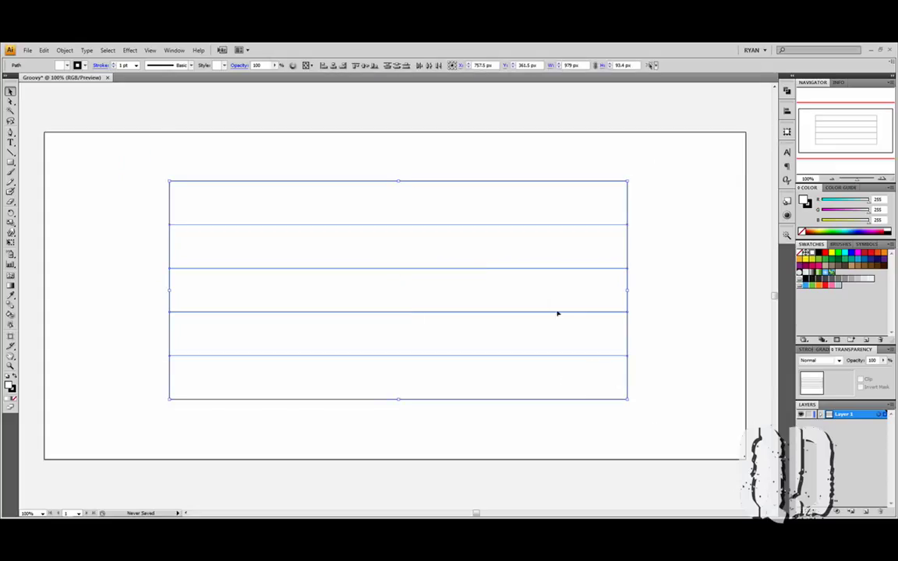
drag(399, 180, 406, 285)
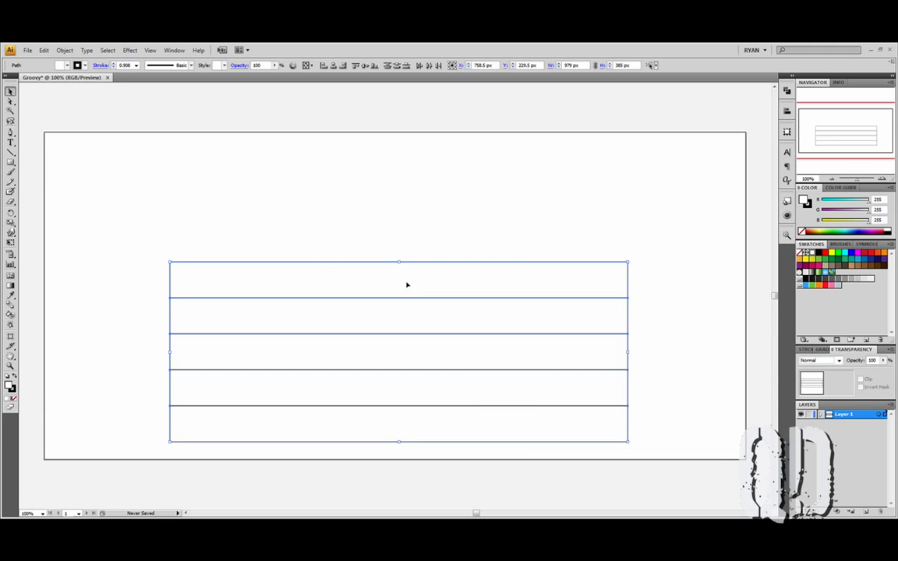
right_click(406, 284)
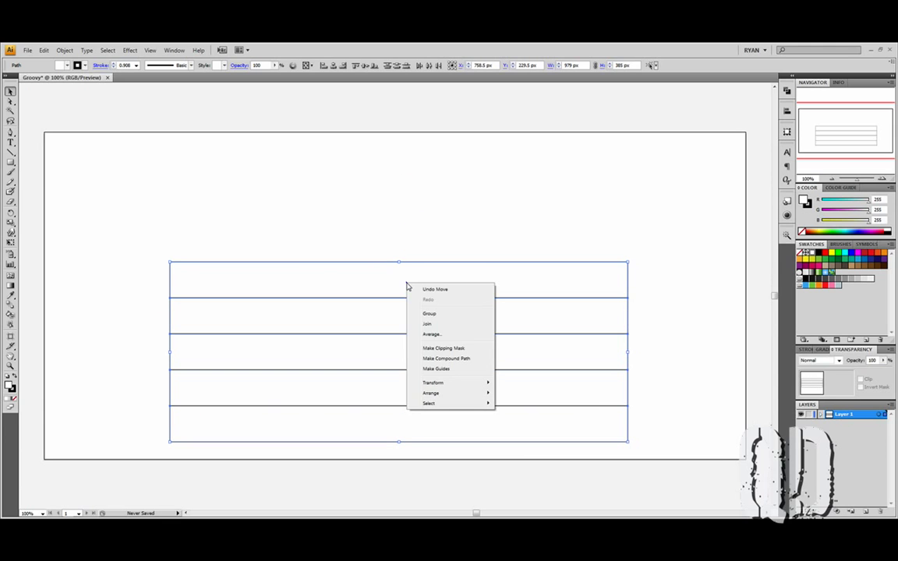
click(437, 313)
click(639, 275)
- Move the row group to the artboard's lower left and place two copies, one at the lower right and one at the upper centre
drag(592, 277, 533, 281)
drag(531, 282, 429, 295)
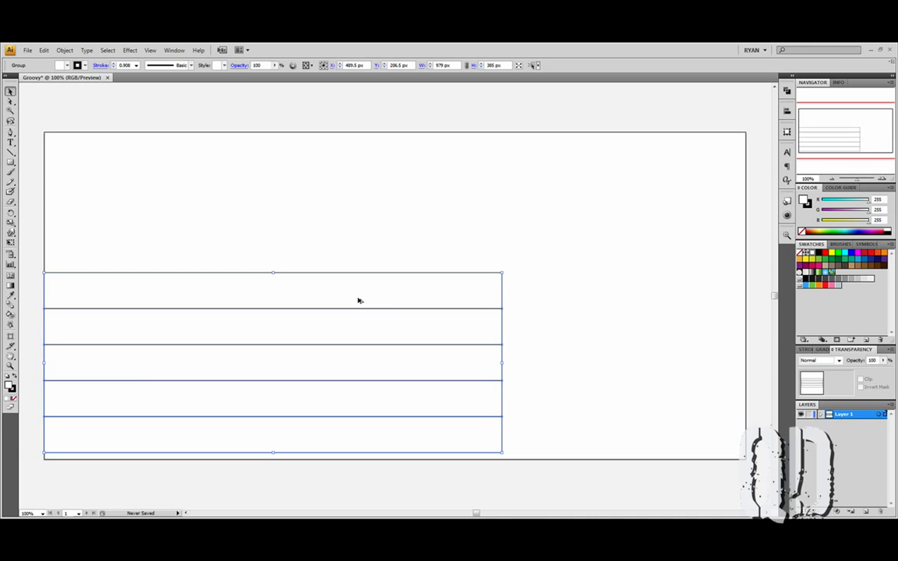
drag(359, 300, 462, 141)
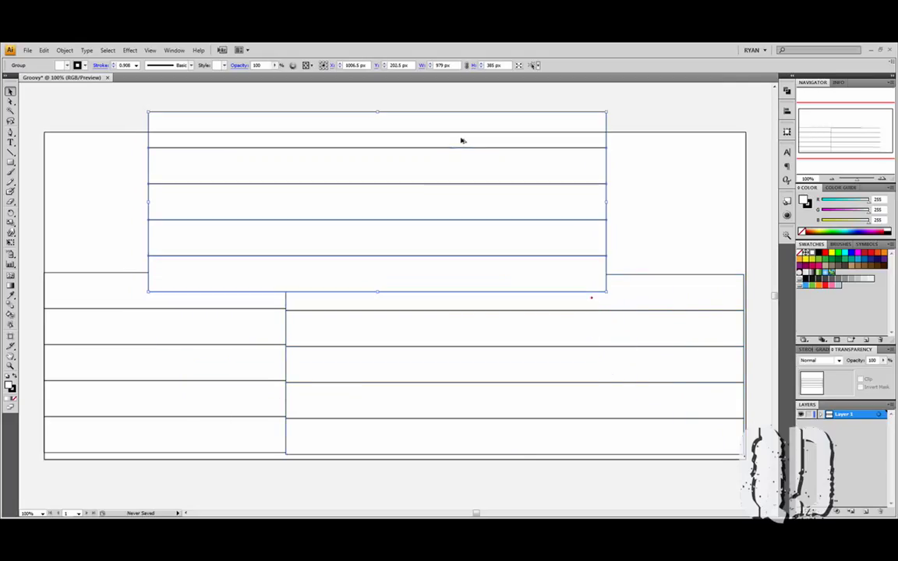
click(650, 242)
click(595, 348)
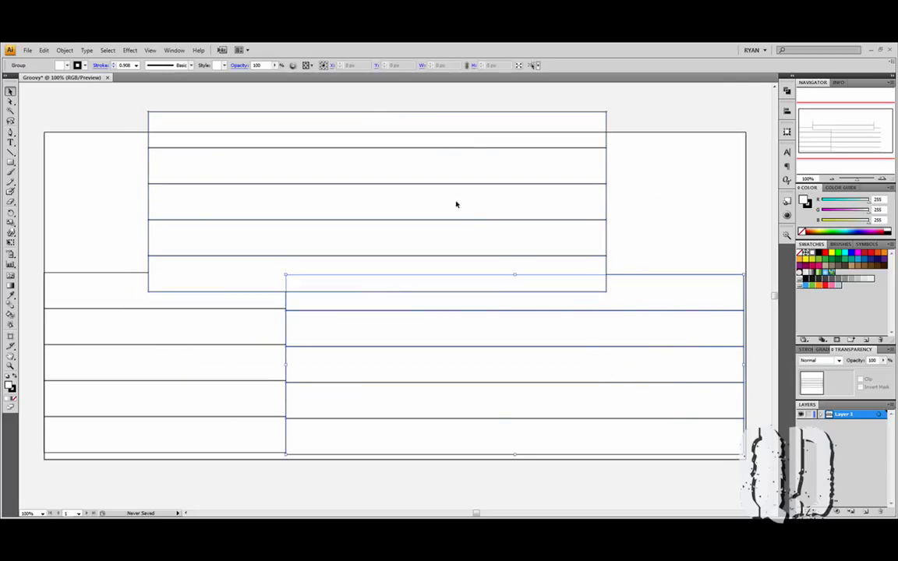
click(456, 204)
click(208, 337)
click(561, 339)
click(497, 179)
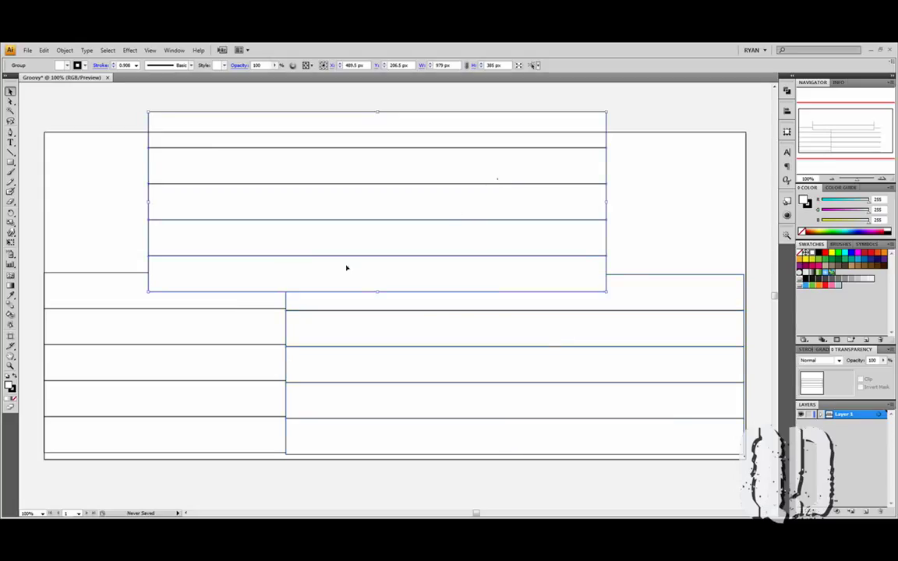
click(182, 327)
click(529, 322)
click(547, 198)
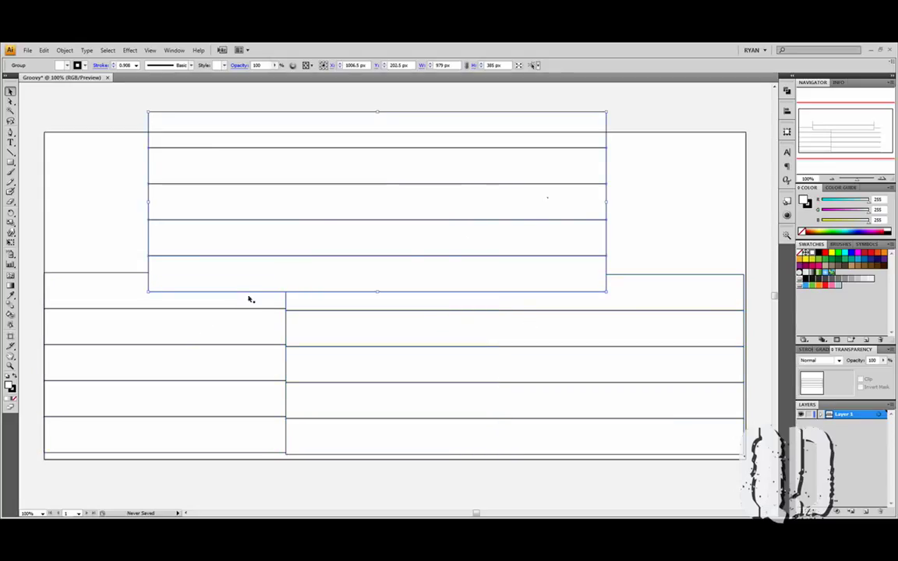
click(311, 297)
click(639, 200)
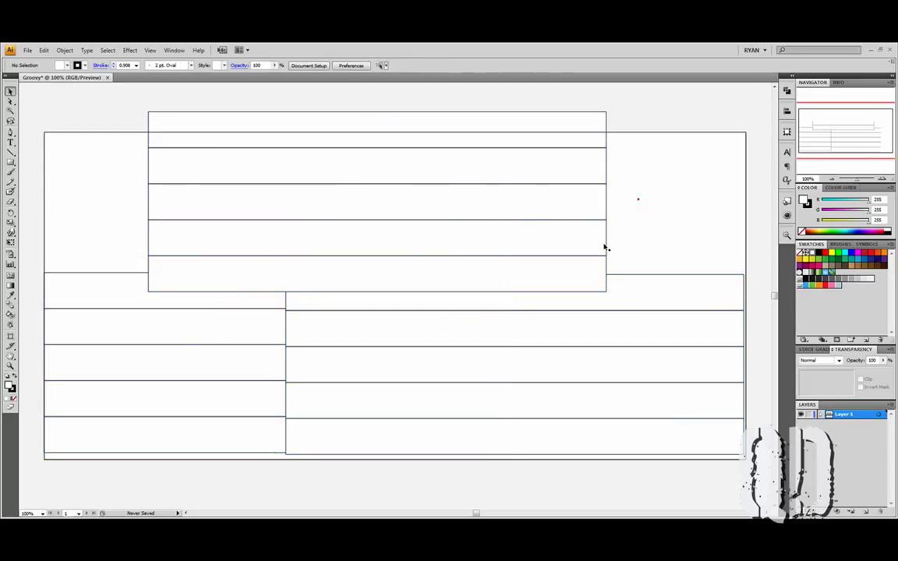
- Delete the upper copy of the row group and move the lower-right copy directly beside the left group with their rows level
click(573, 211)
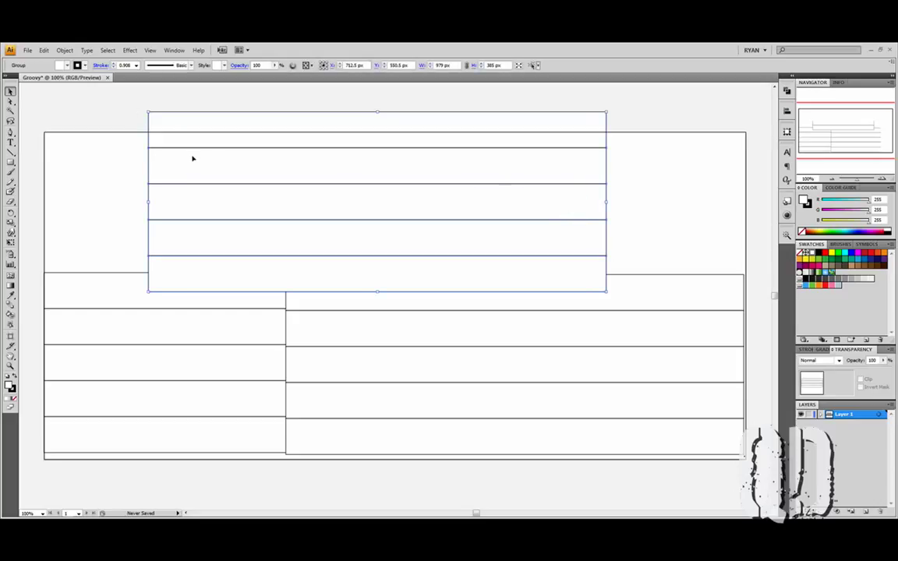
key(Delete)
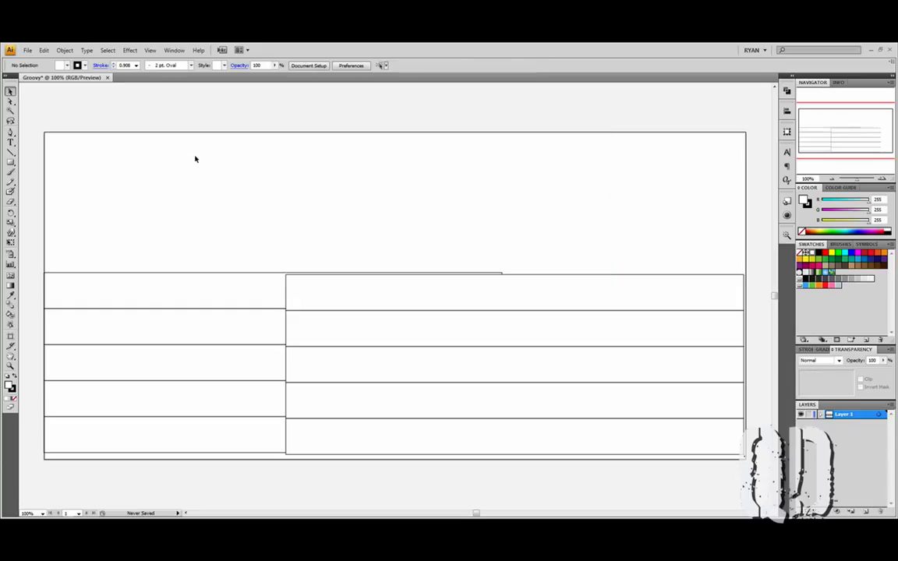
drag(418, 303, 637, 302)
drag(209, 247, 525, 466)
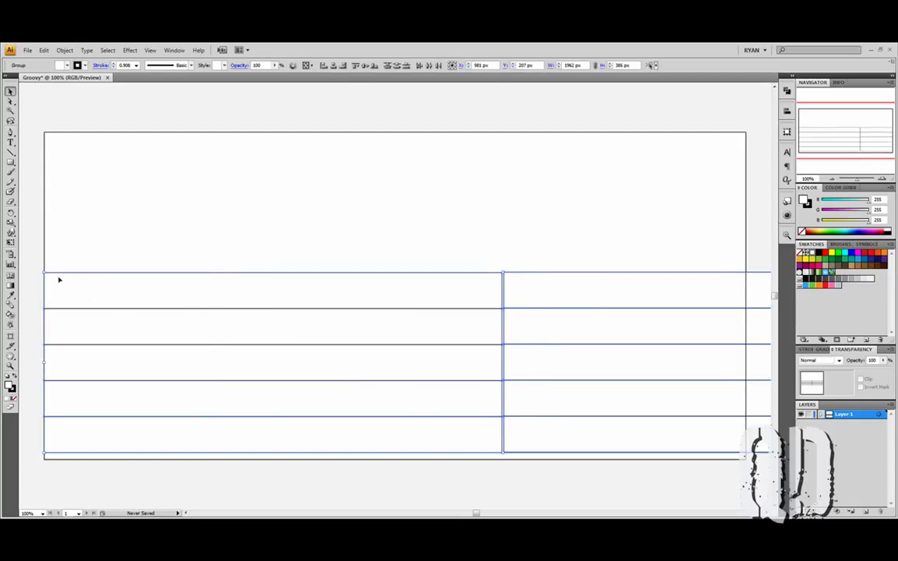
click(85, 238)
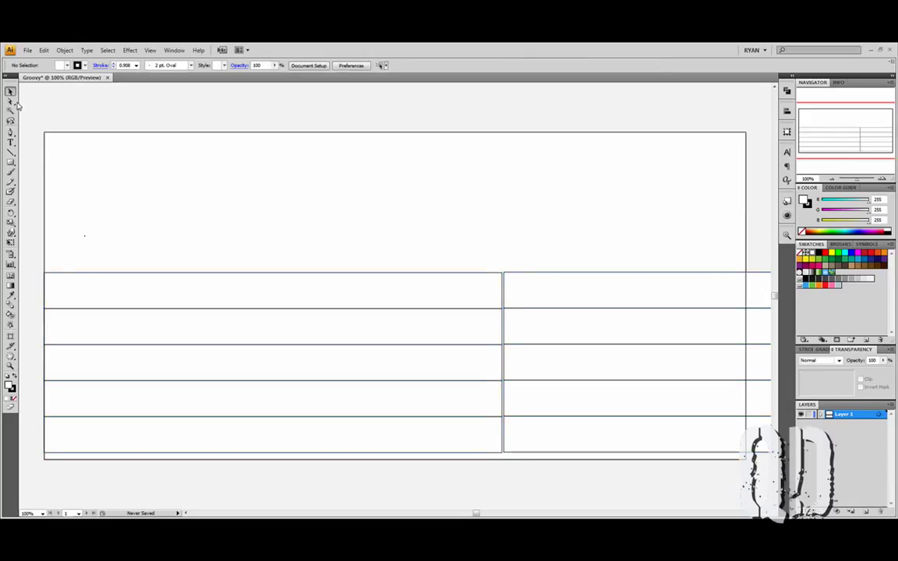
- Fill the top row of both groups with dark red, R 170, G 0, B 0
click(10, 102)
drag(388, 229, 268, 206)
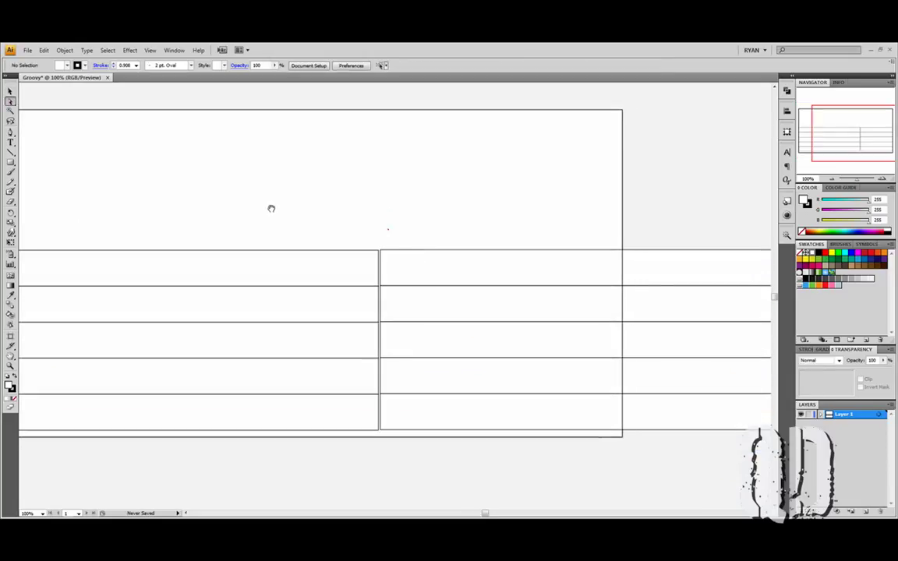
click(481, 262)
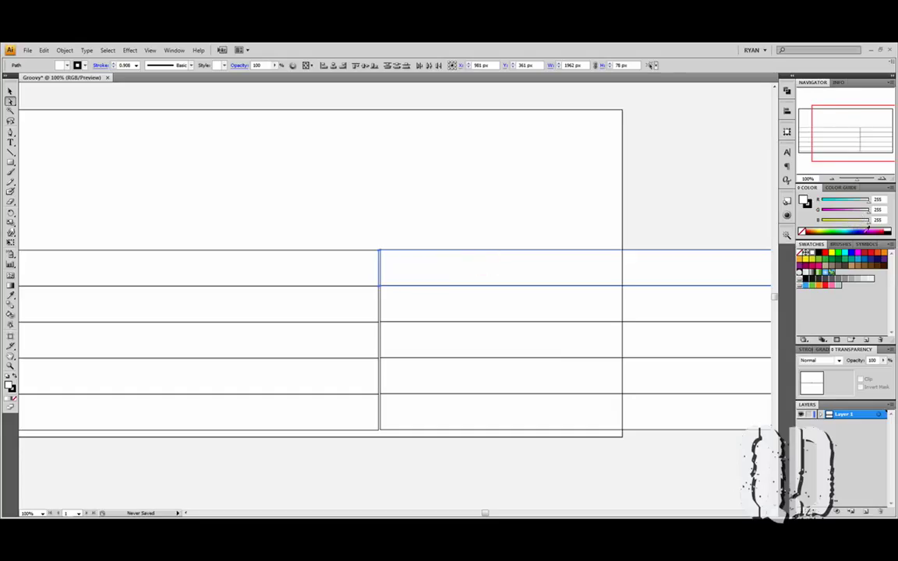
drag(868, 222, 820, 211)
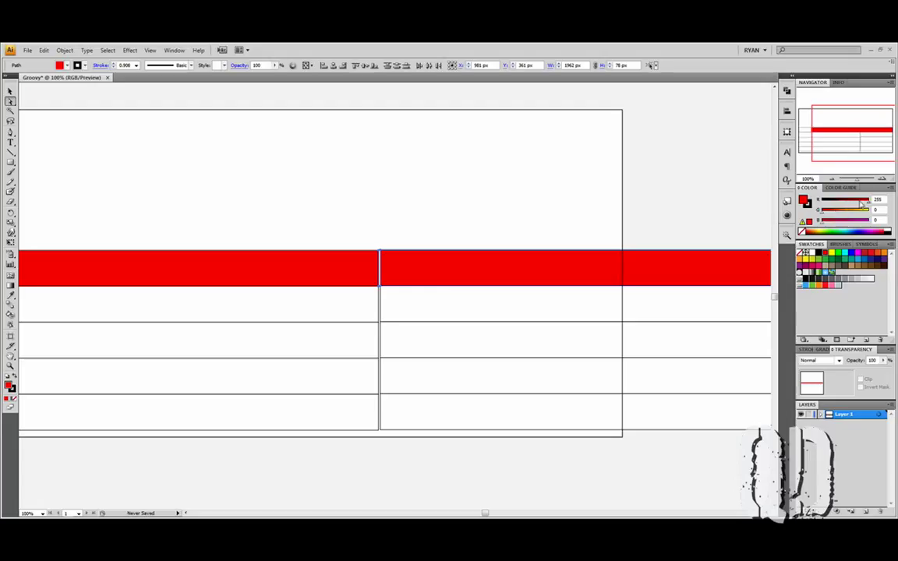
drag(865, 202, 849, 205)
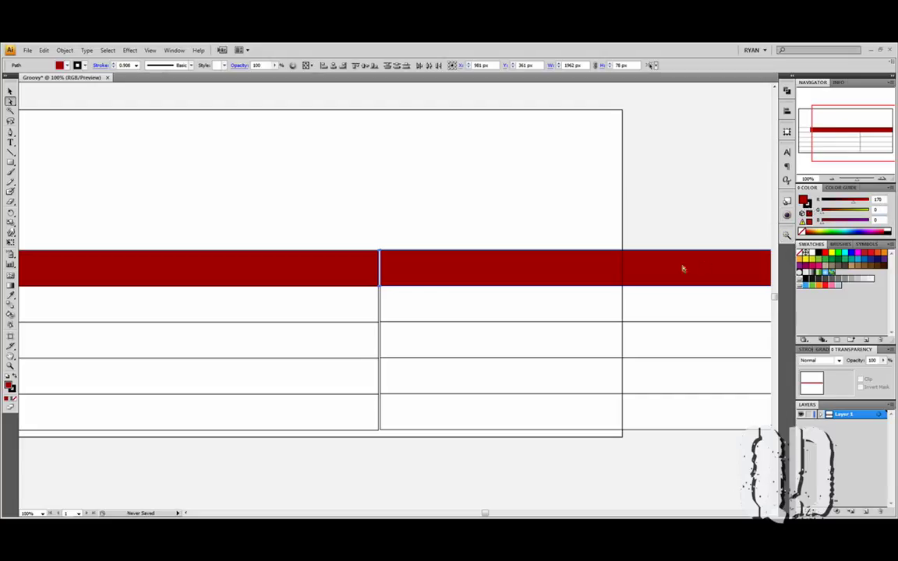
- Fill the second row of both groups with orange-red, R 200, G 40, B 0
click(408, 306)
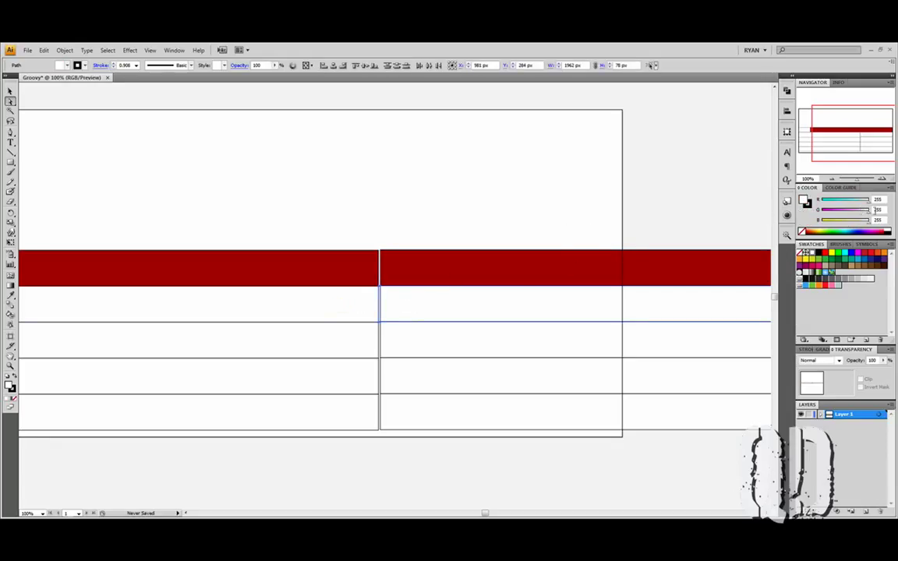
mouse_move(866, 222)
mouse_down()
mouse_move(798, 224)
mouse_move(861, 214)
mouse_move(829, 215)
mouse_move(858, 204)
mouse_move(855, 215)
mouse_up()
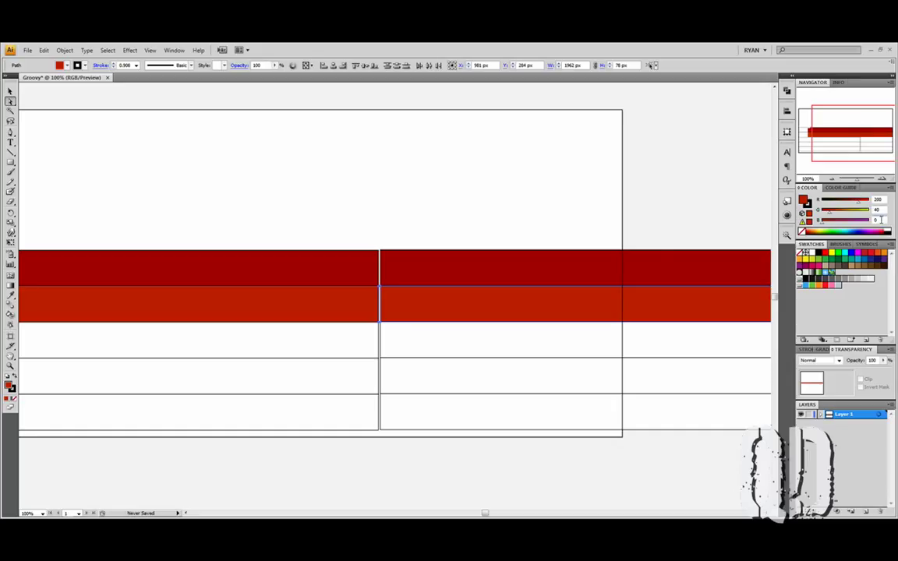
click(617, 231)
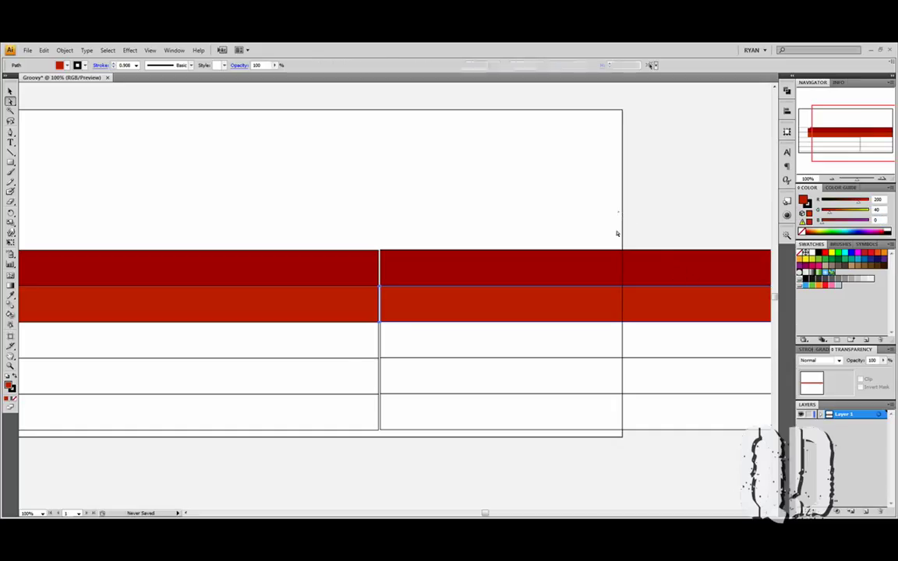
- Fill the third row of both groups with orange, R 255, G 115, B 0
click(545, 355)
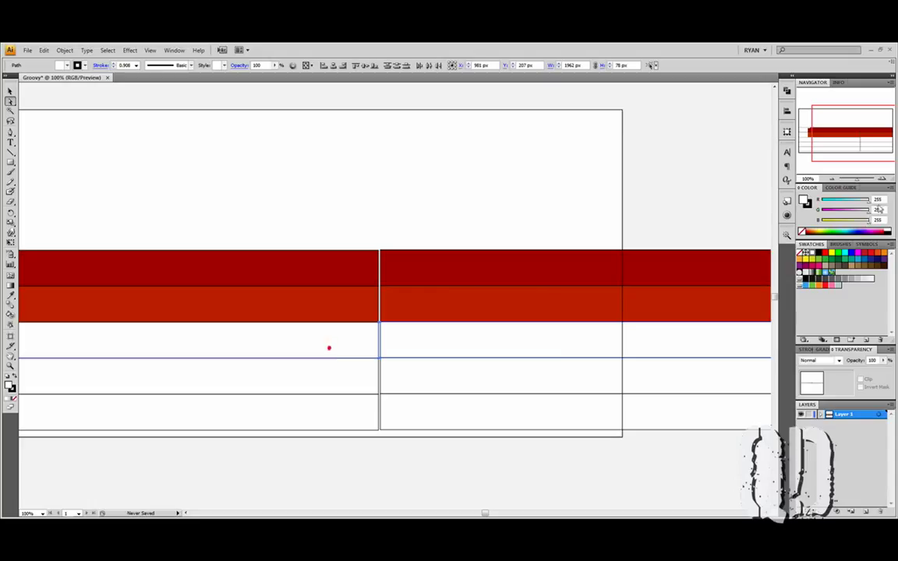
drag(860, 222, 771, 224)
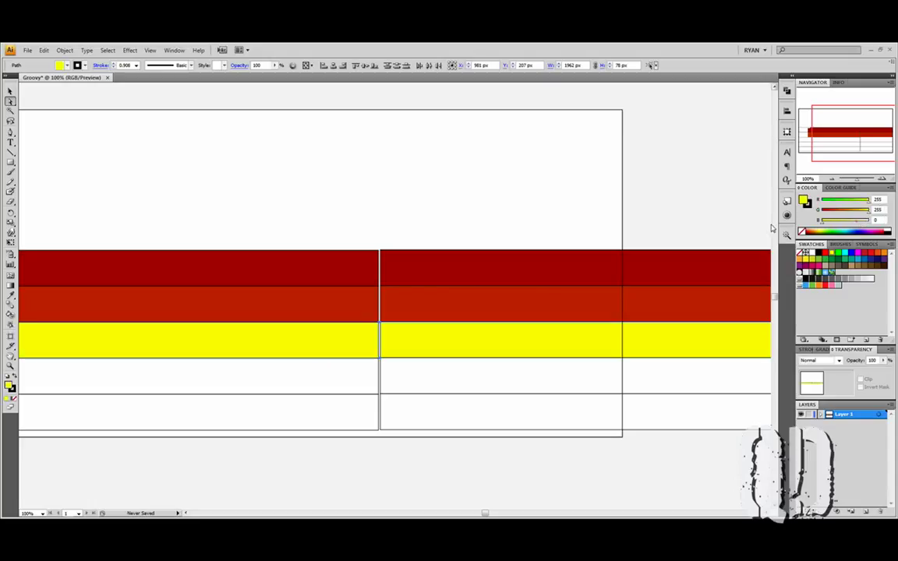
click(856, 222)
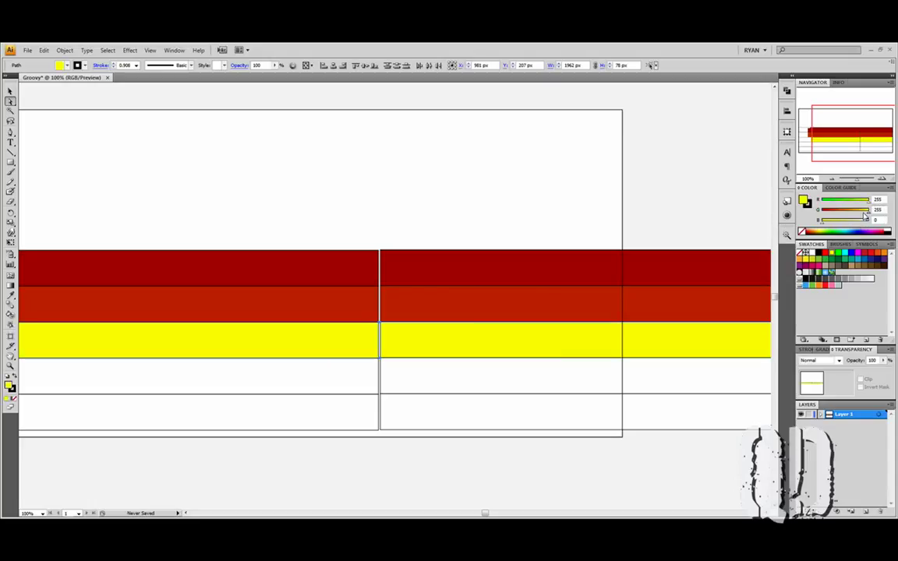
drag(863, 215, 842, 216)
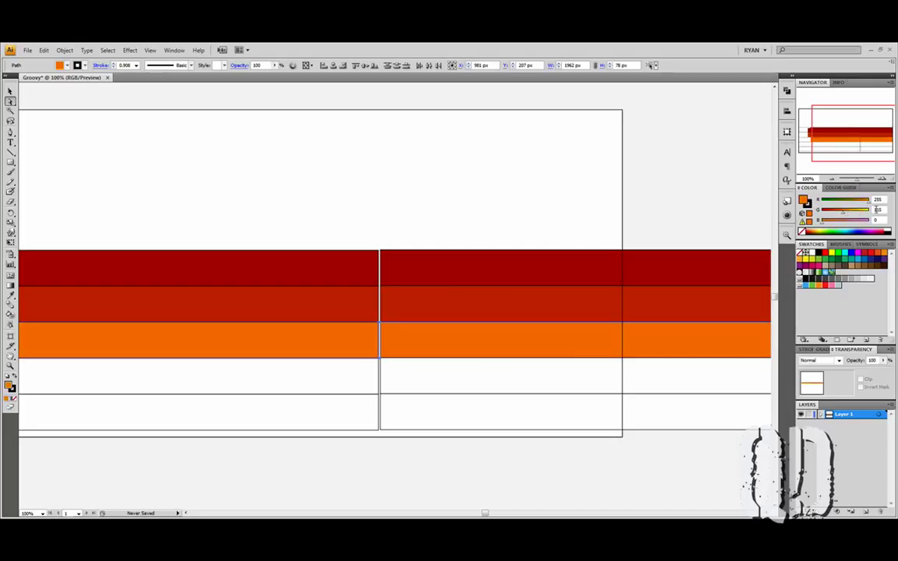
click(877, 209)
drag(883, 199, 866, 200)
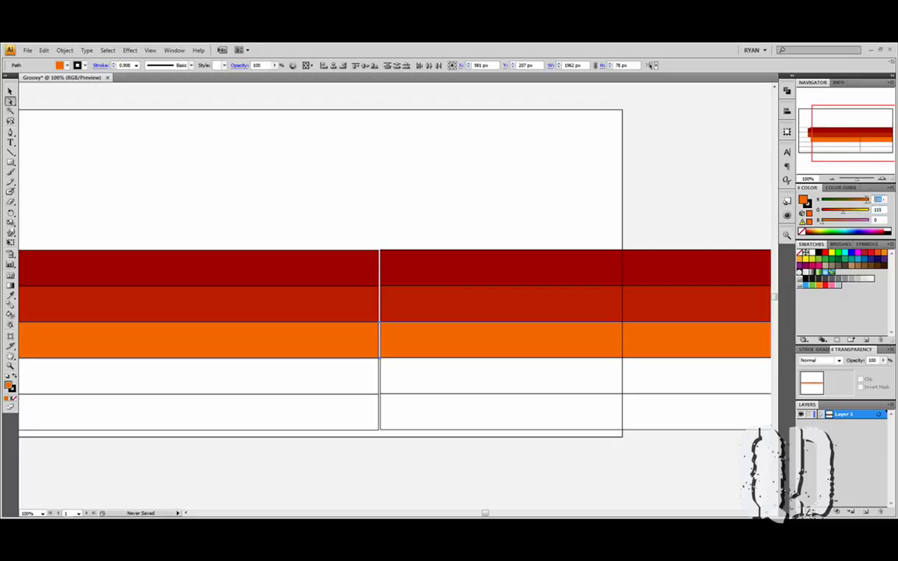
click(643, 213)
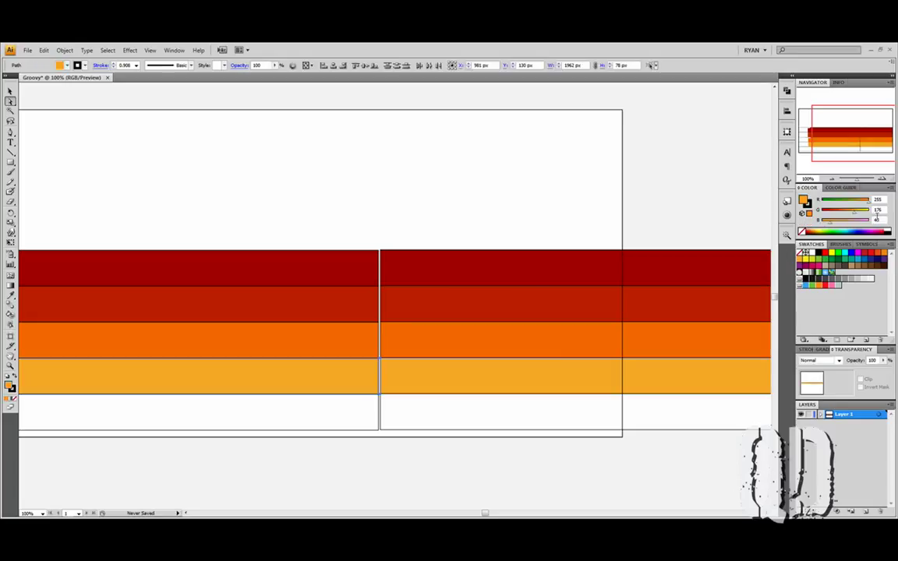
- Fill the fourth row of both groups with yellow-orange, R 255, G 178, B 40
text(40)
drag(882, 208, 868, 212)
text(178)
click(650, 196)
- Fill the bottom row of both groups with the top row's dark red, sampled with the Eyedropper
click(587, 426)
shift+click(307, 423)
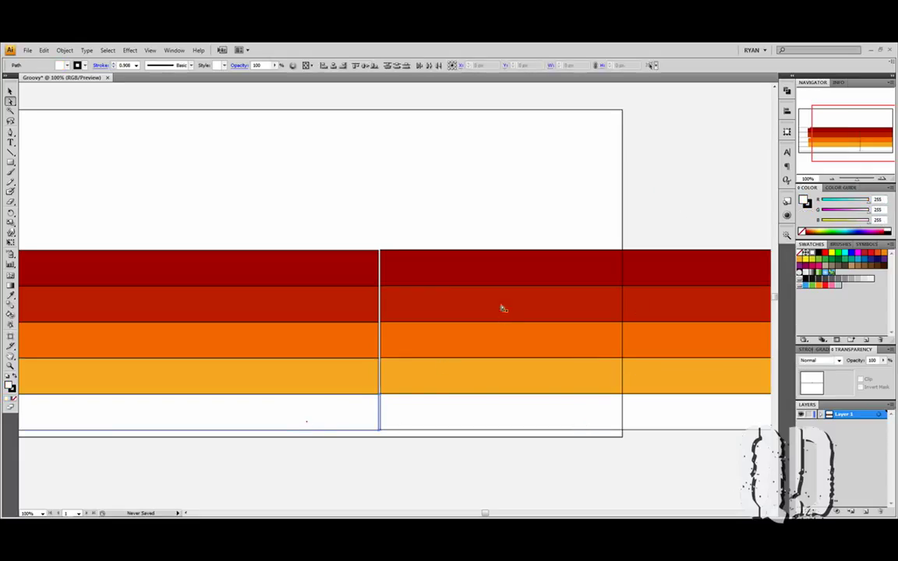
click(10, 296)
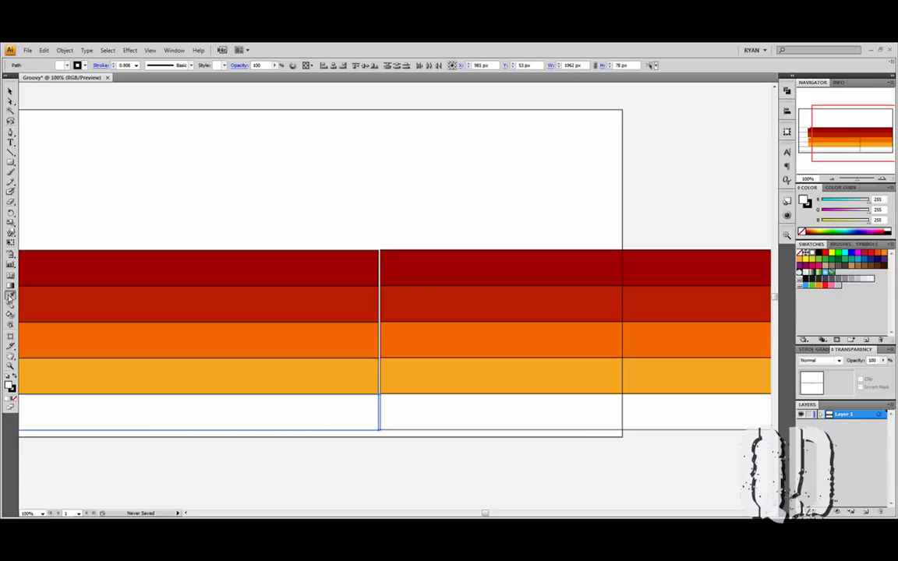
click(159, 259)
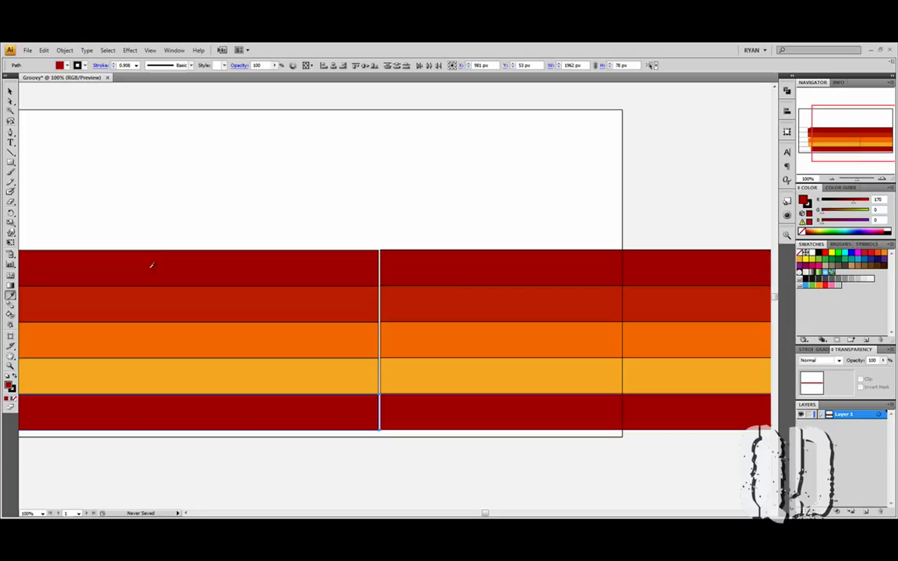
- Set the stroke of both stripe groups to none
click(10, 91)
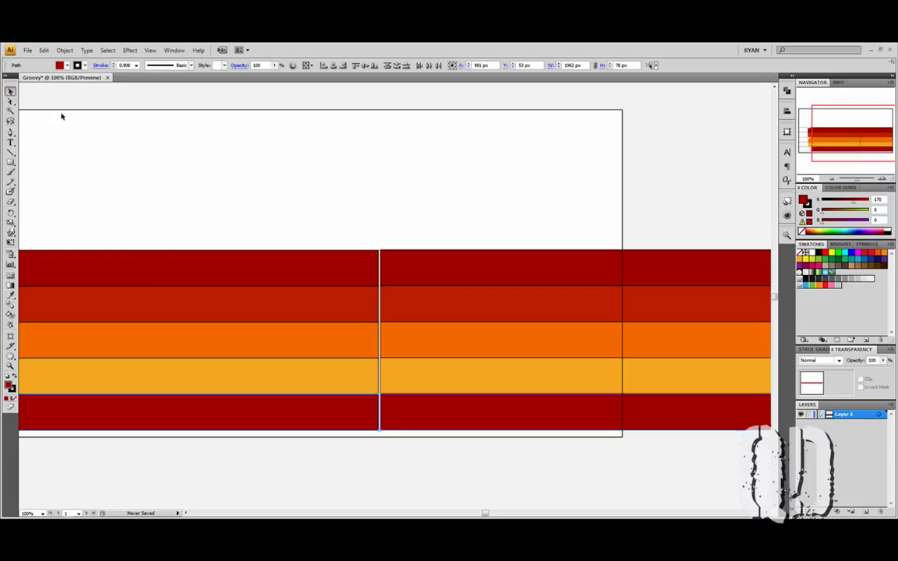
click(197, 142)
drag(401, 424, 413, 399)
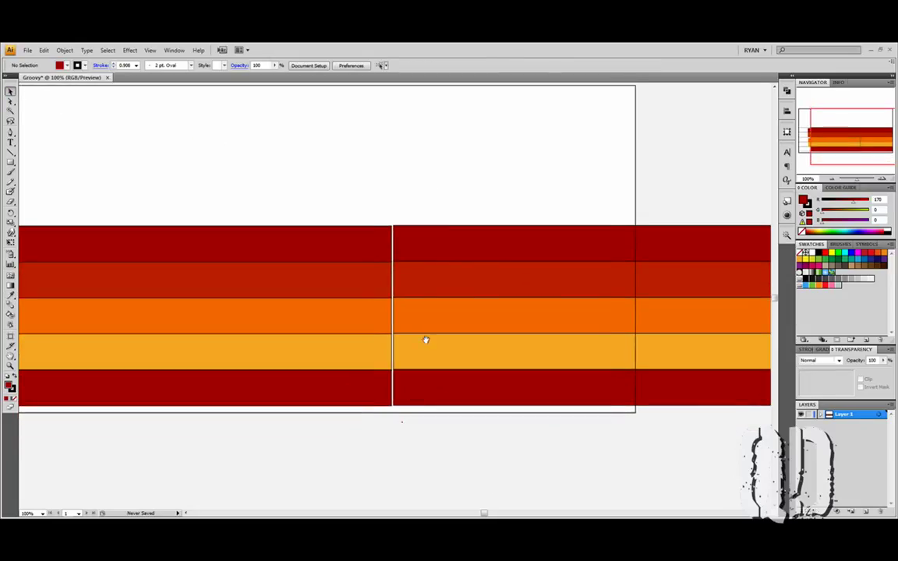
drag(531, 175, 304, 410)
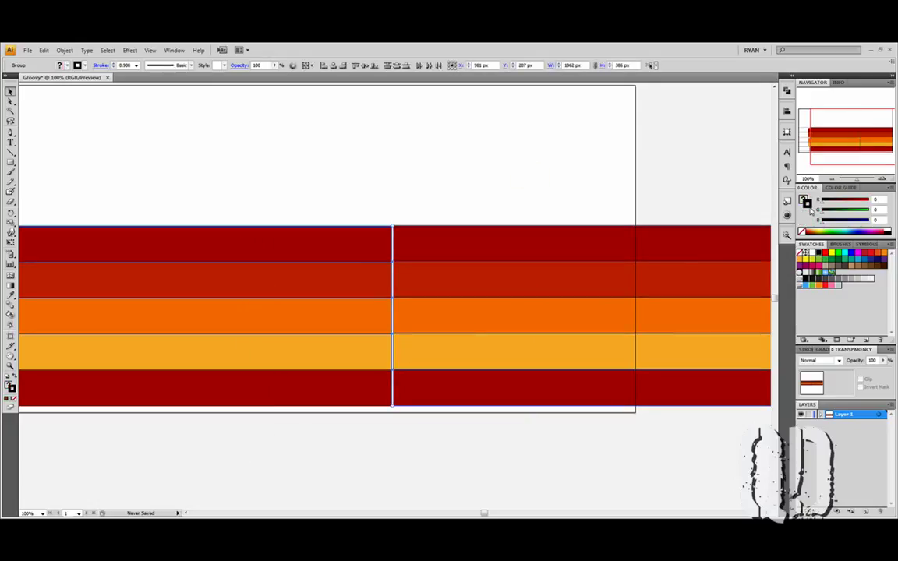
click(801, 231)
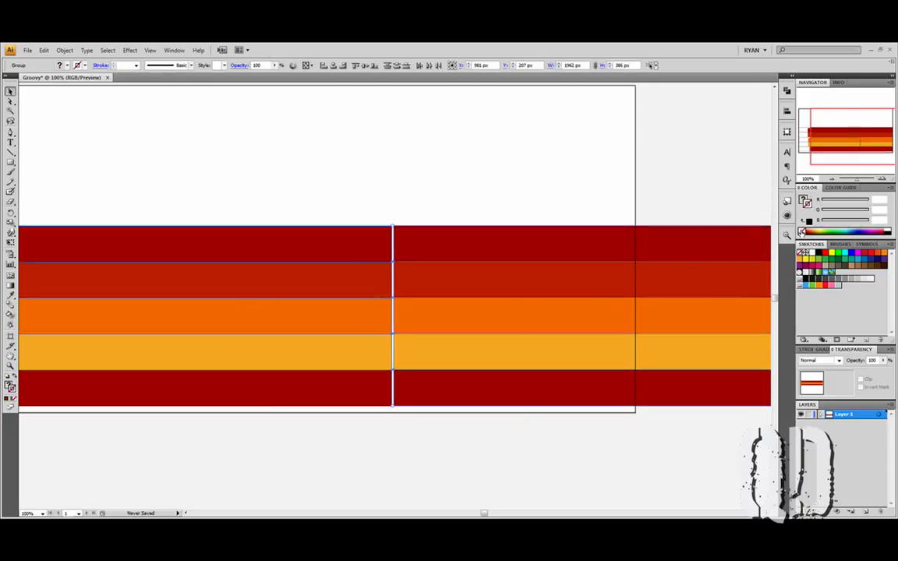
click(602, 212)
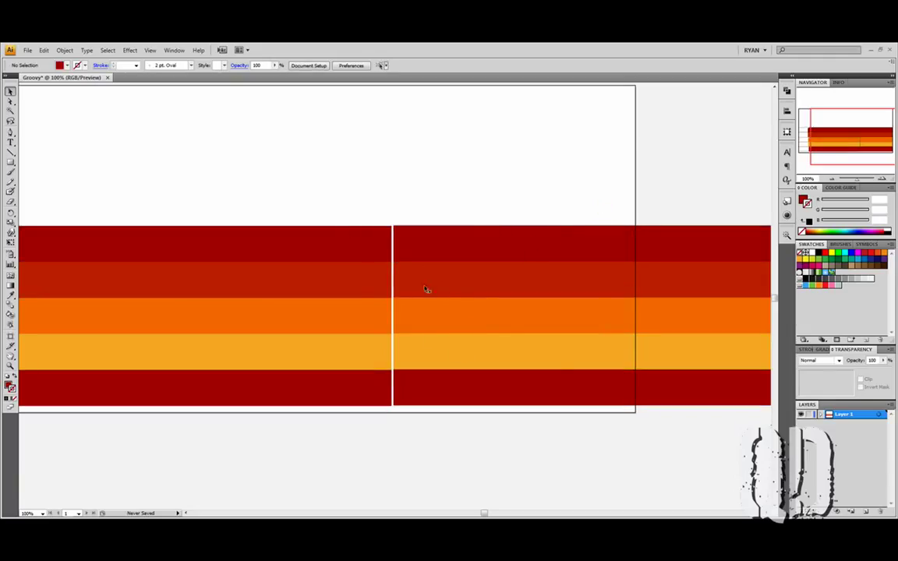
click(466, 240)
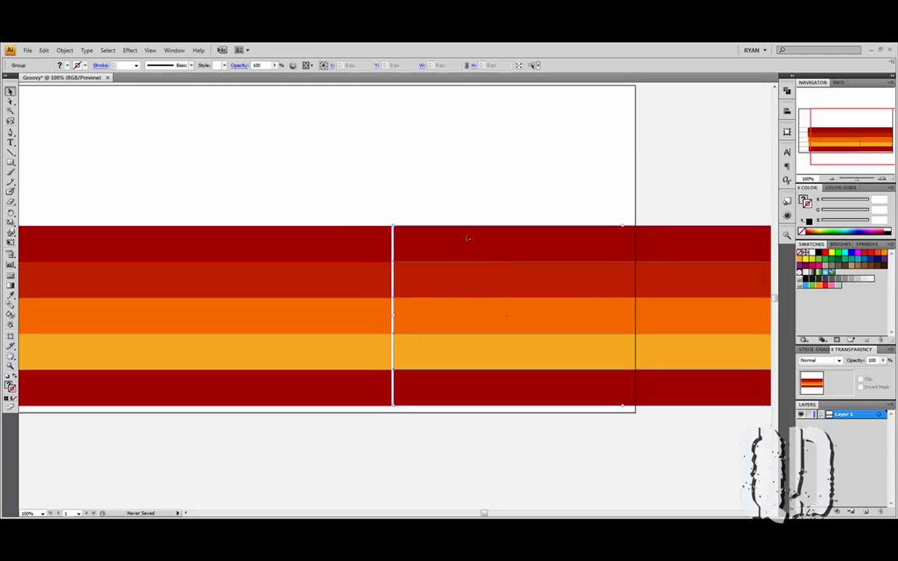
click(349, 248)
click(354, 210)
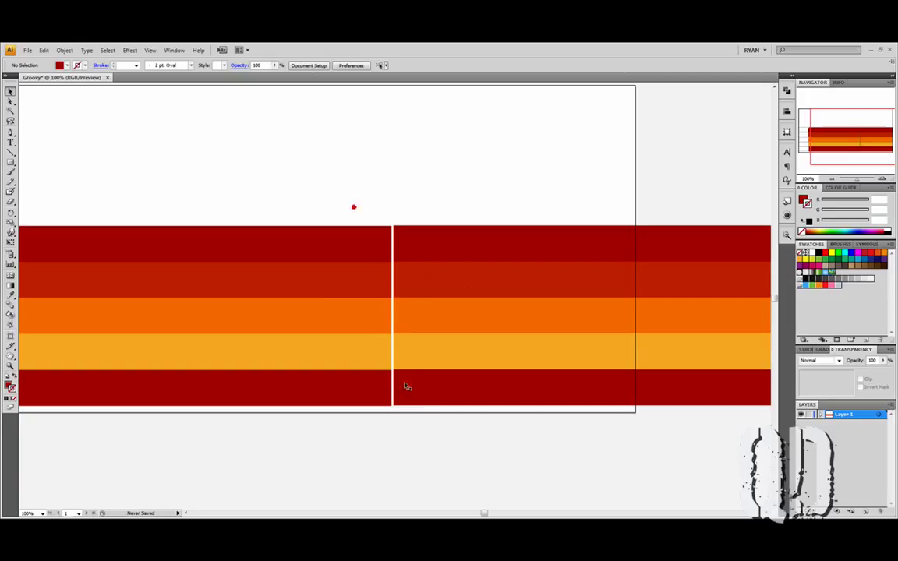
- Scale both stripe groups down to about 537 by 211 px each and space them apart, side by side in the artboard's lower half
drag(343, 297, 430, 312)
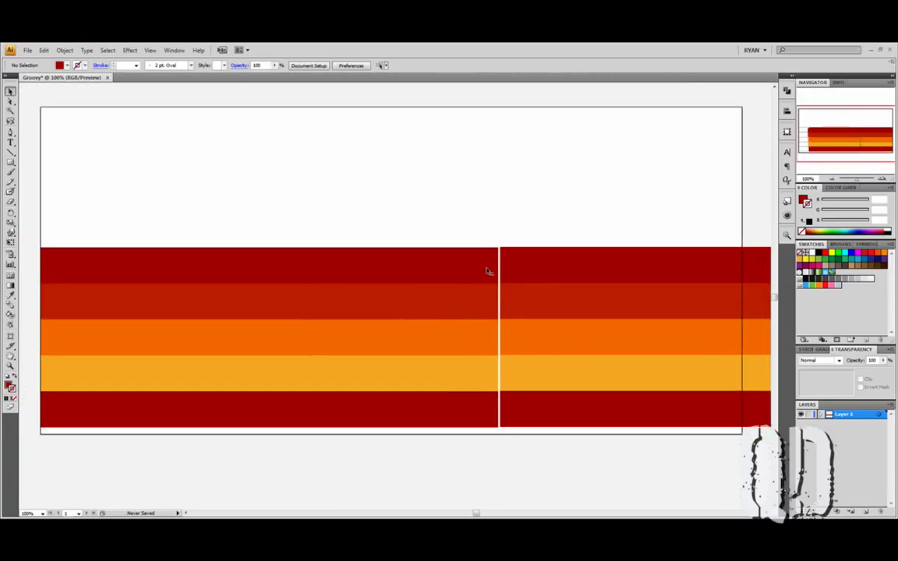
drag(429, 220, 576, 341)
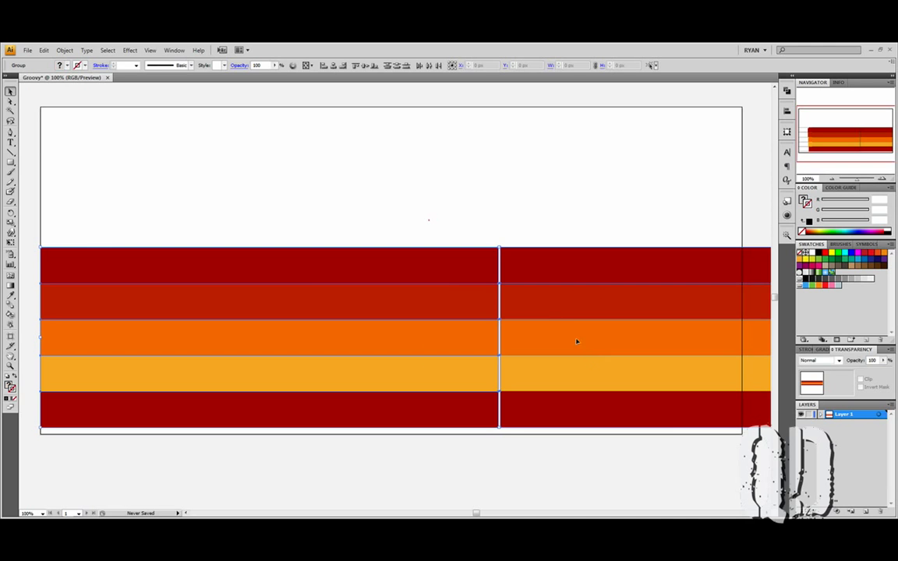
drag(40, 247, 248, 288)
drag(382, 329, 207, 329)
click(289, 249)
drag(425, 328, 497, 325)
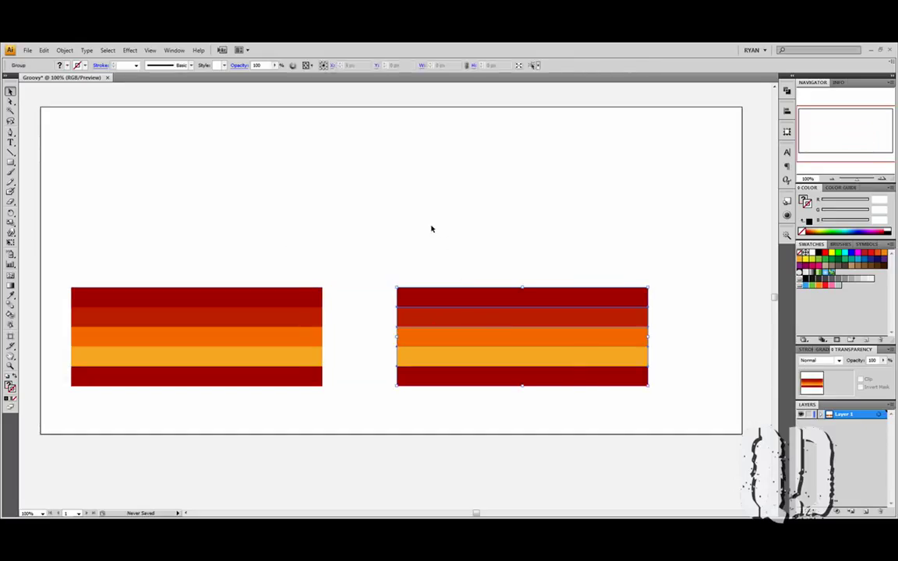
click(451, 264)
- Start a horizontal Flag warp on the right stripe group with the preview on and a bend of 50%
click(458, 303)
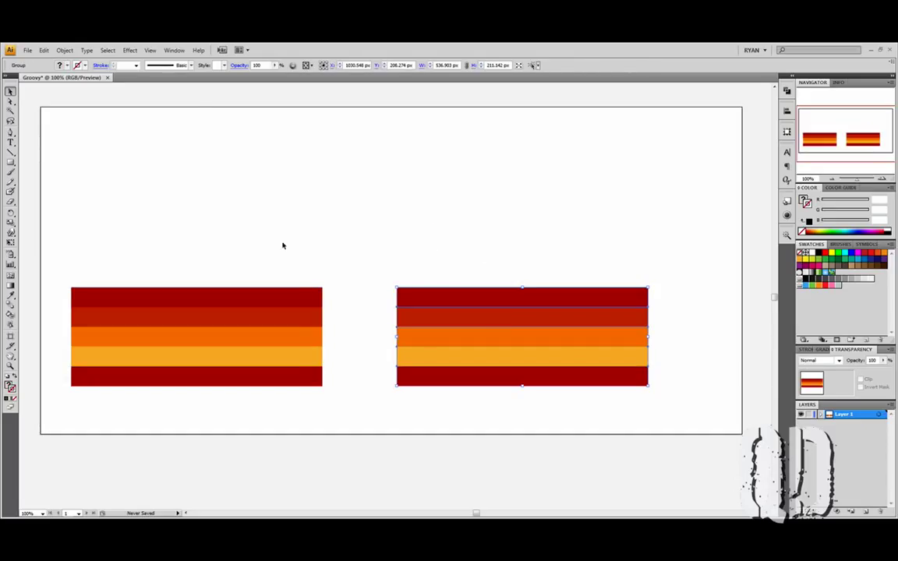
click(129, 52)
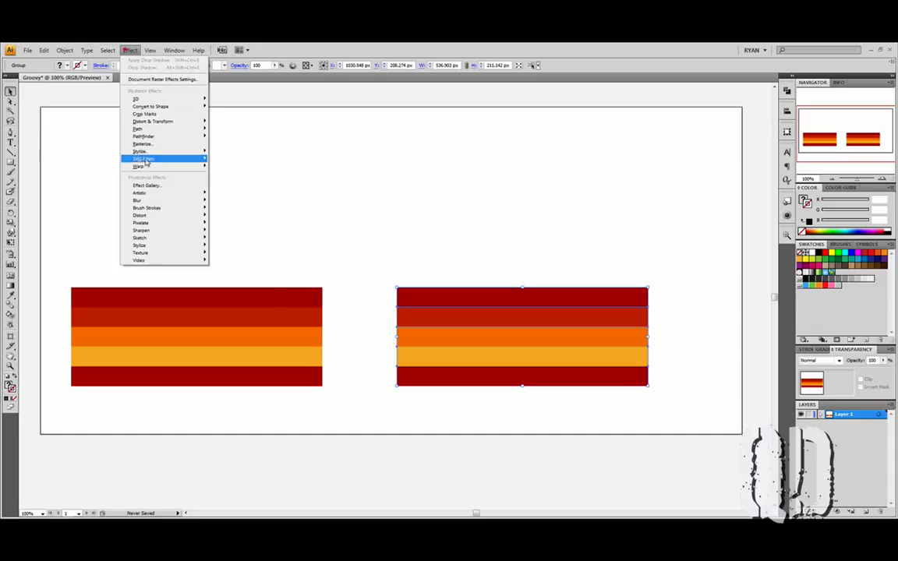
mouse_move(147, 168)
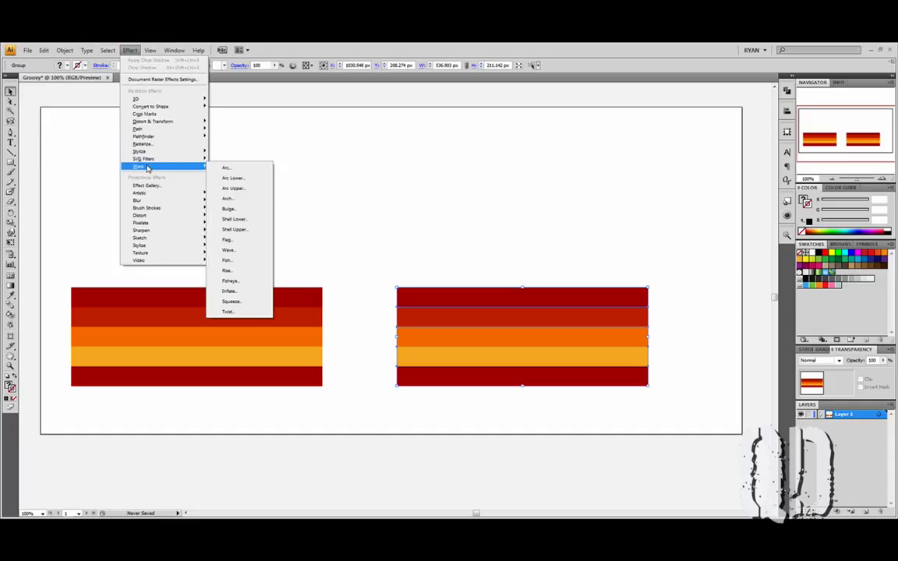
click(243, 241)
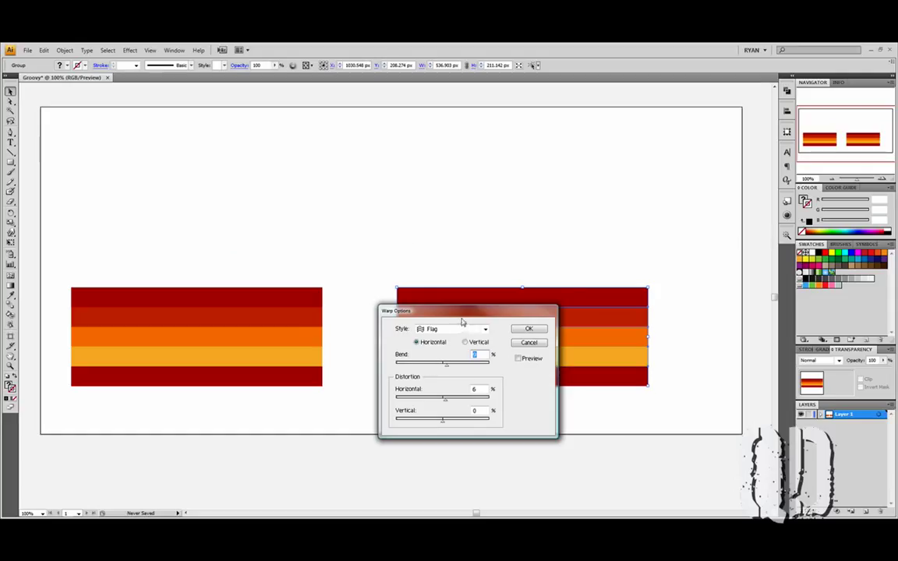
drag(467, 319, 283, 134)
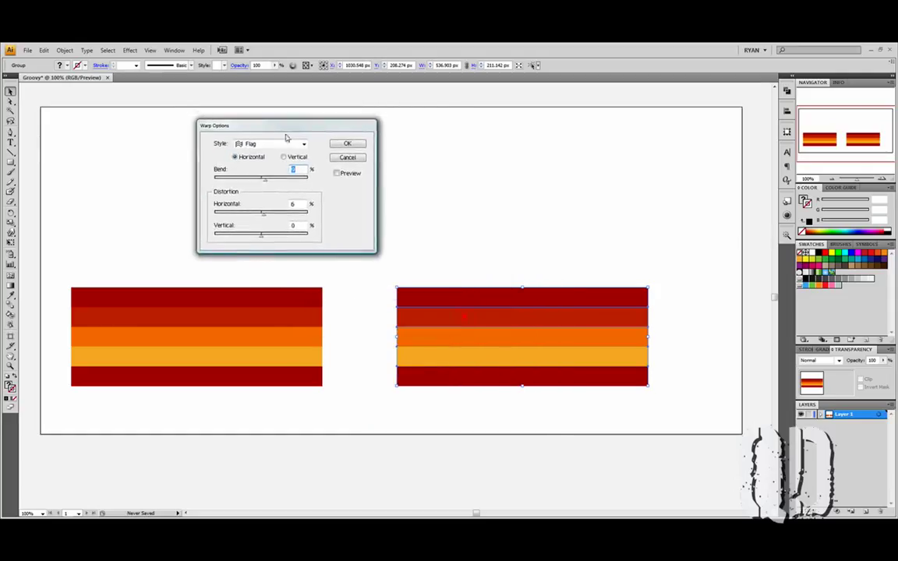
click(337, 175)
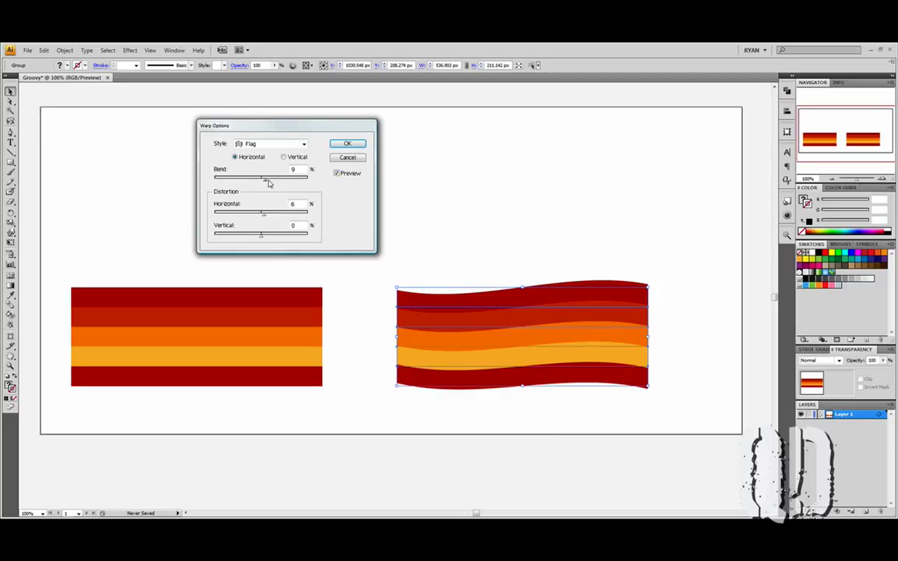
drag(295, 169, 283, 169)
text(50)
- Set the Flag warp's distortion to 70% horizontal and 10% vertical, and apply it to the right stripe group
click(293, 203)
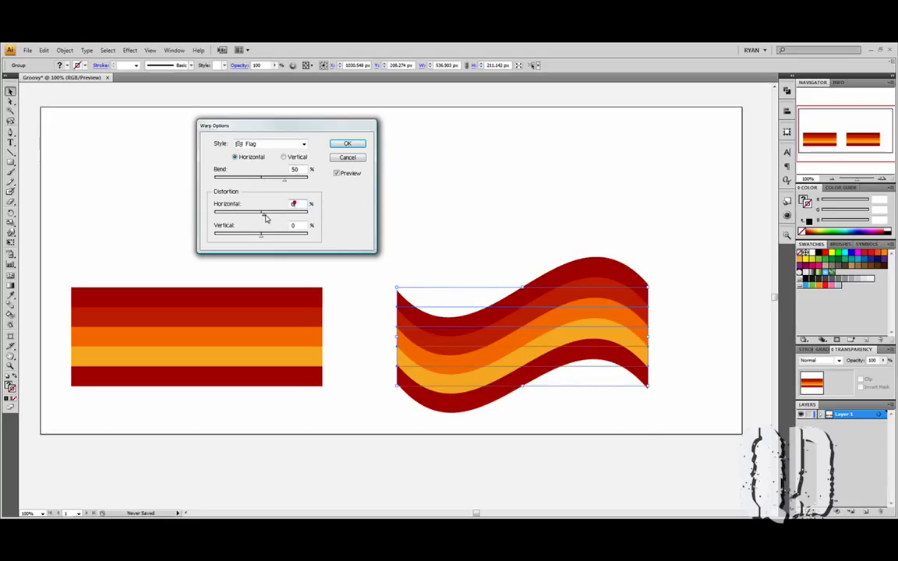
drag(263, 213, 294, 215)
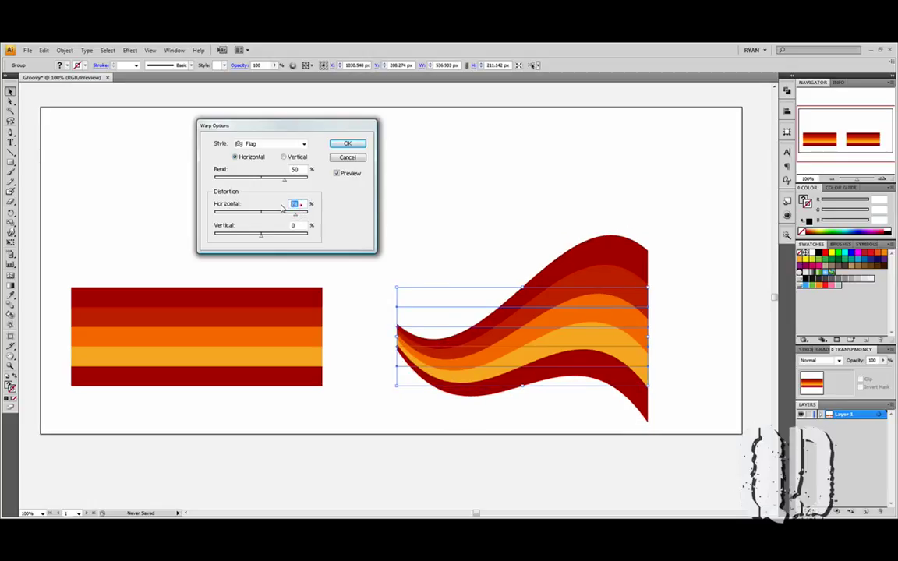
text(70)
key(Tab)
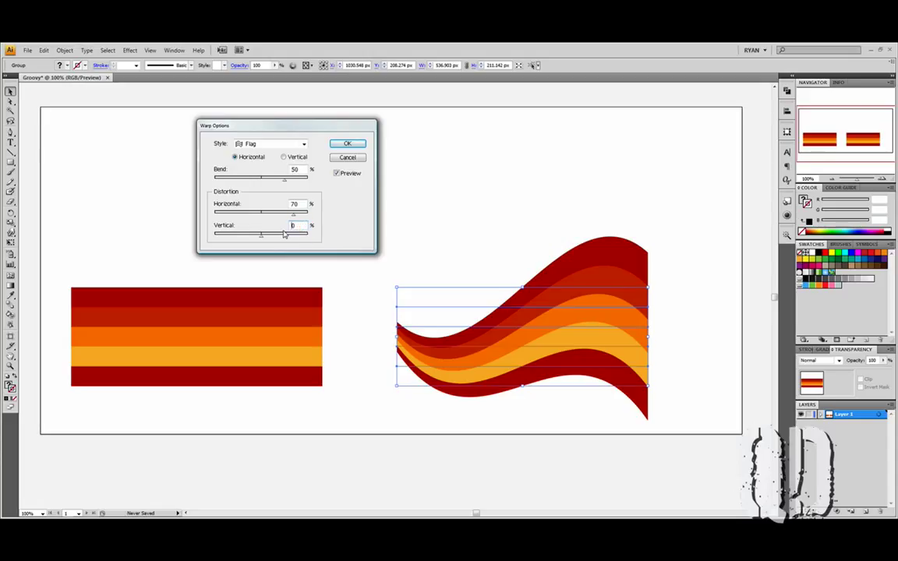
text(10)
click(300, 203)
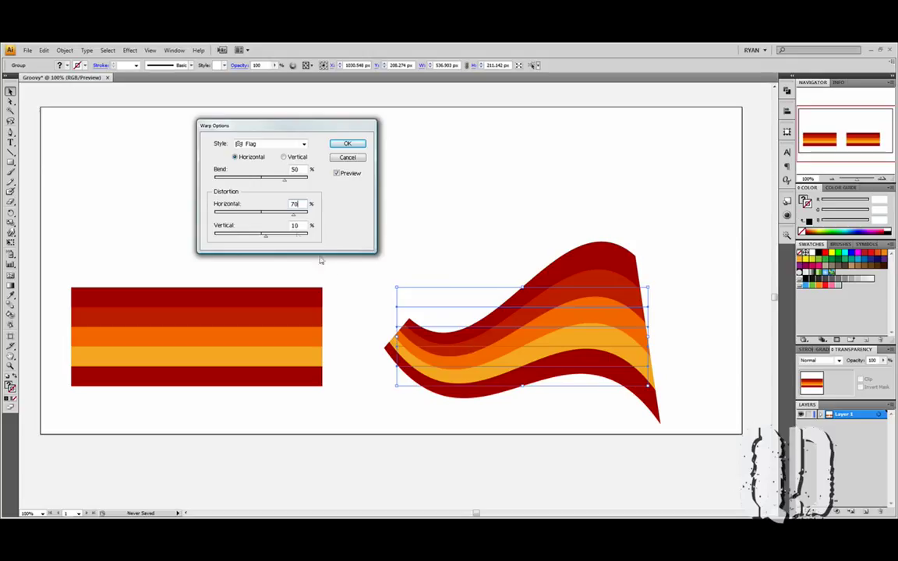
click(347, 144)
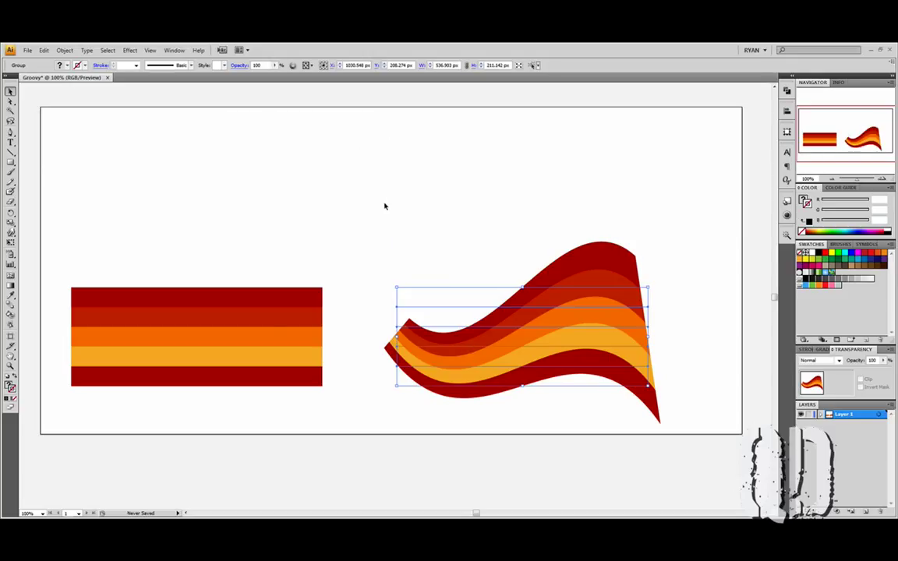
click(384, 206)
- Start a horizontal Flag warp on the left stripe group with the preview on
click(249, 331)
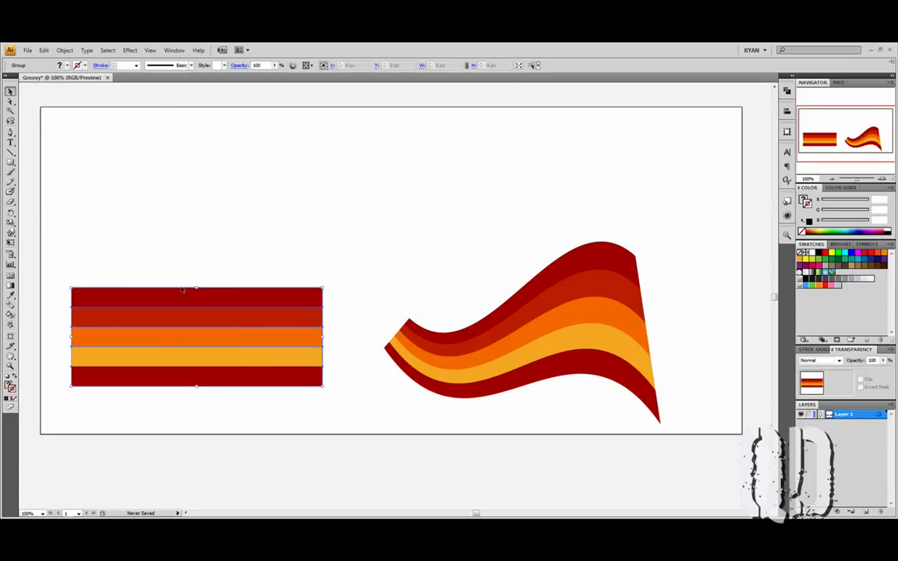
click(129, 49)
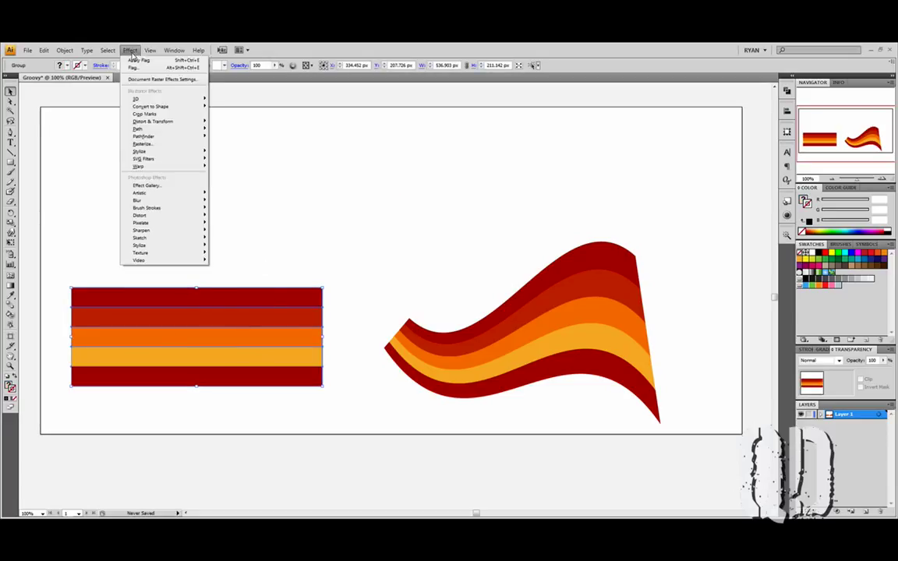
mouse_move(167, 169)
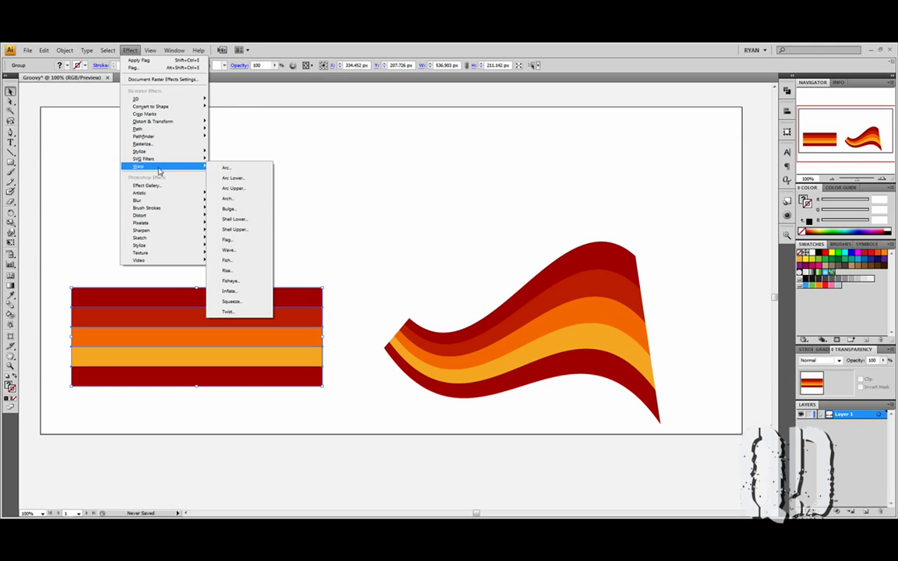
click(228, 240)
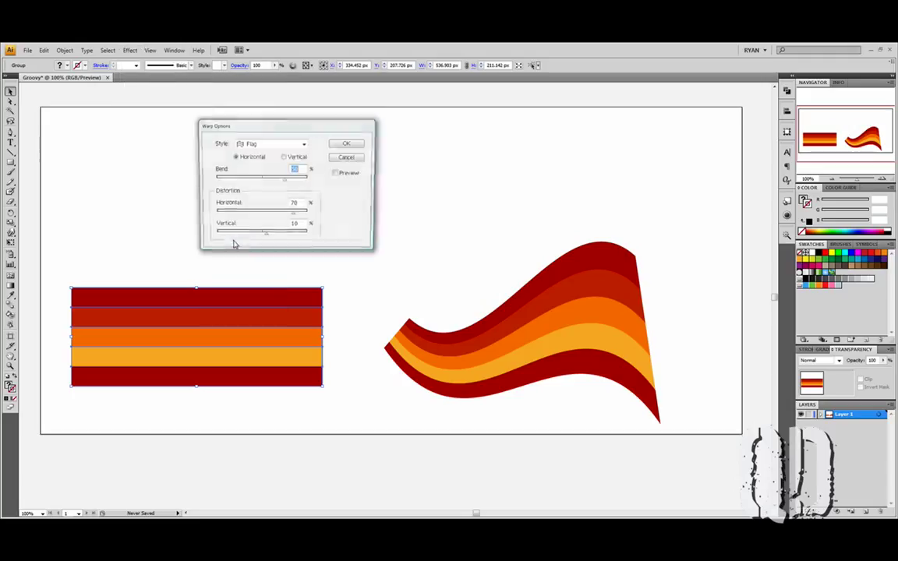
drag(259, 123, 313, 128)
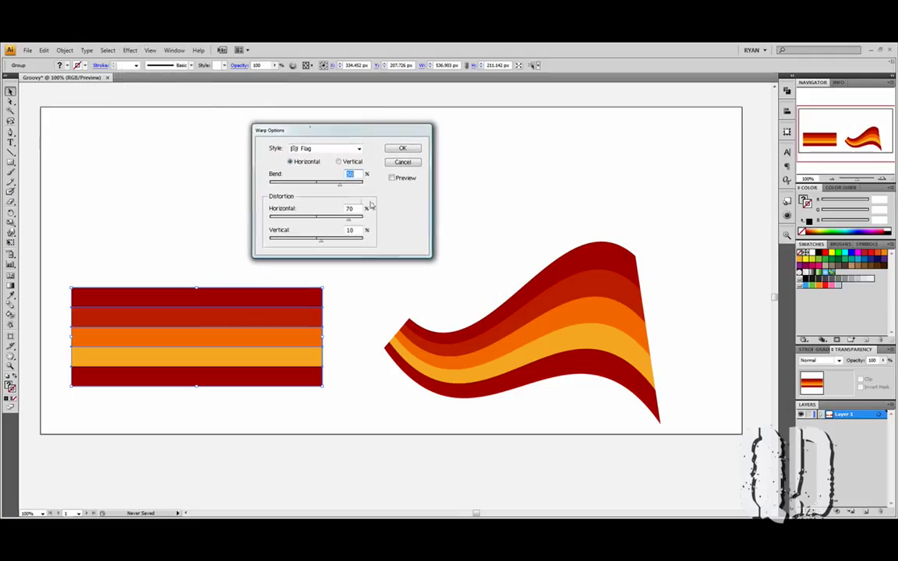
click(393, 178)
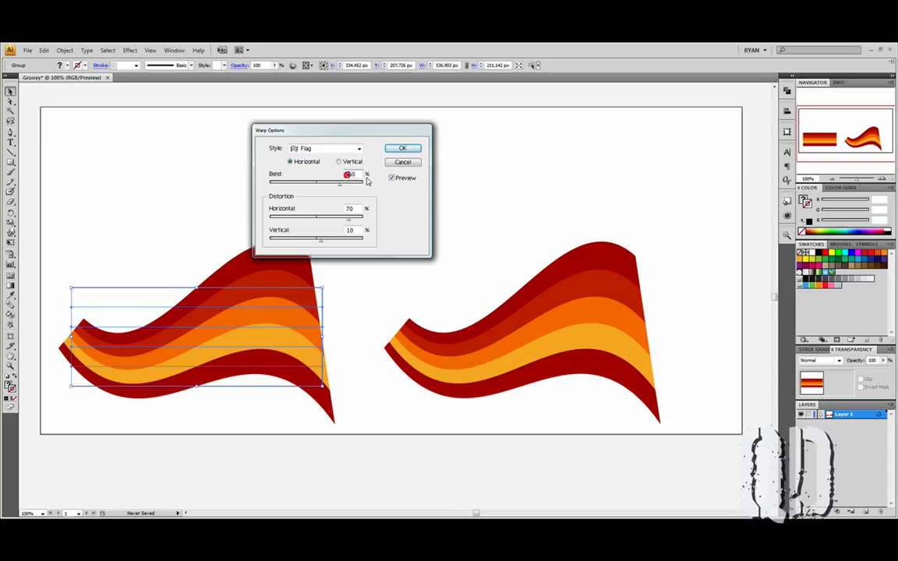
- Set the Flag warp's bend to -50% and its distortion to -70% horizontal and 10% vertical, and apply it to the left stripe group
click(347, 208)
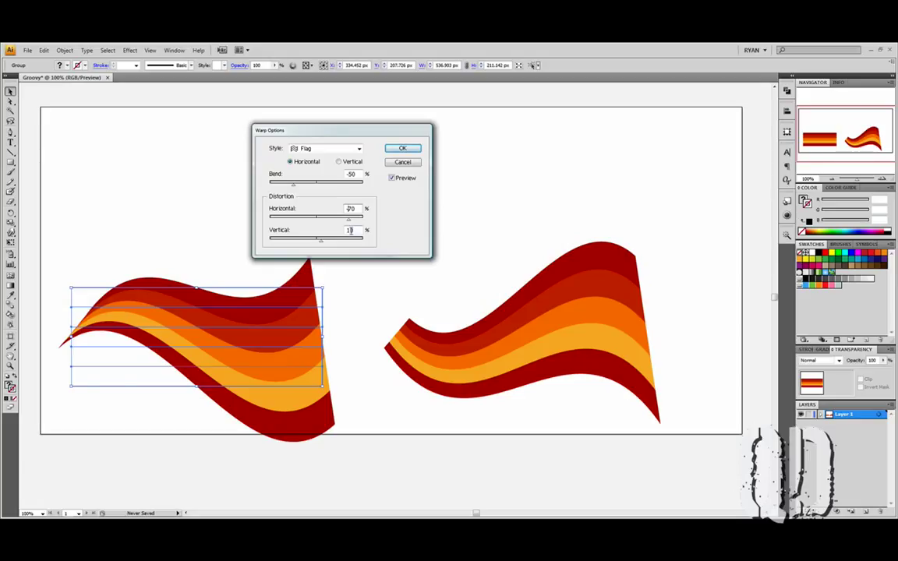
click(349, 231)
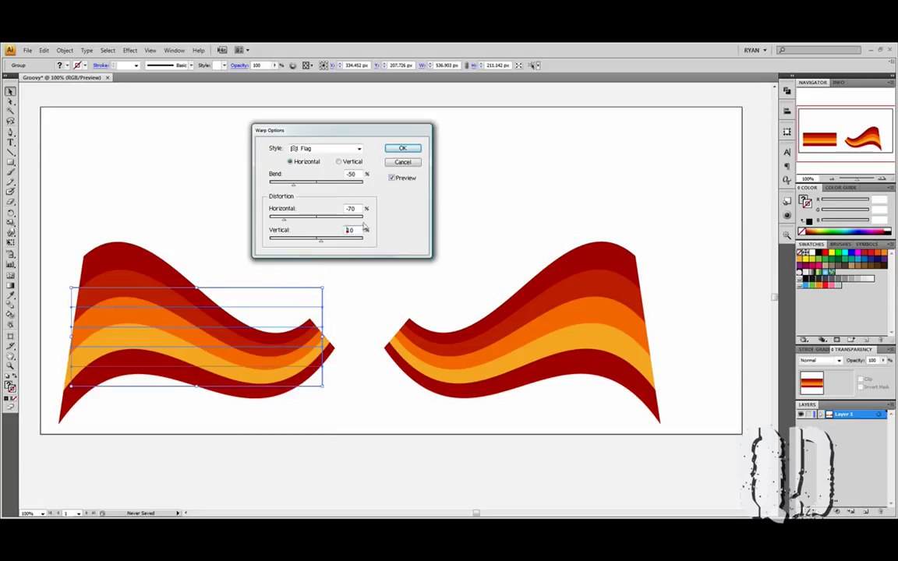
text(1)
click(402, 149)
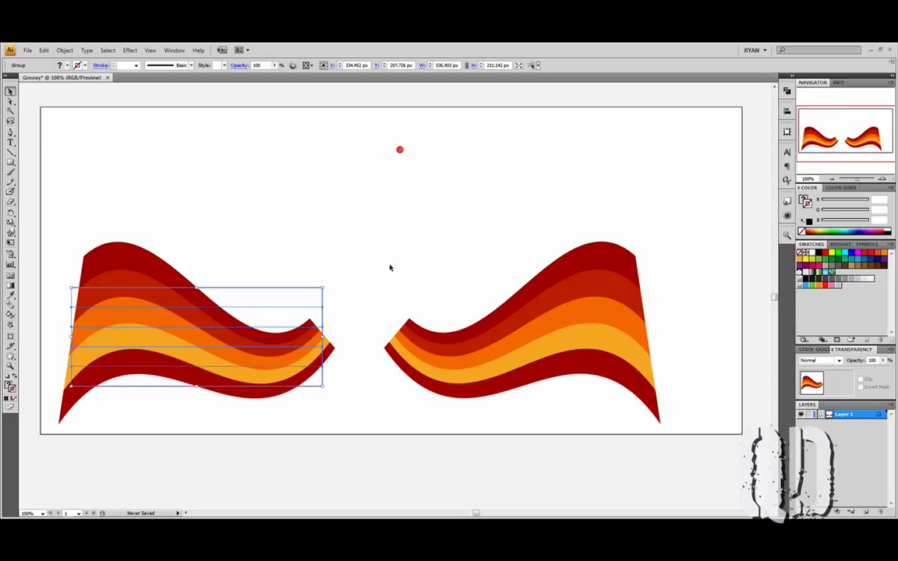
- Stretch the left wave towards the right wave to a width of about 743 px
click(297, 289)
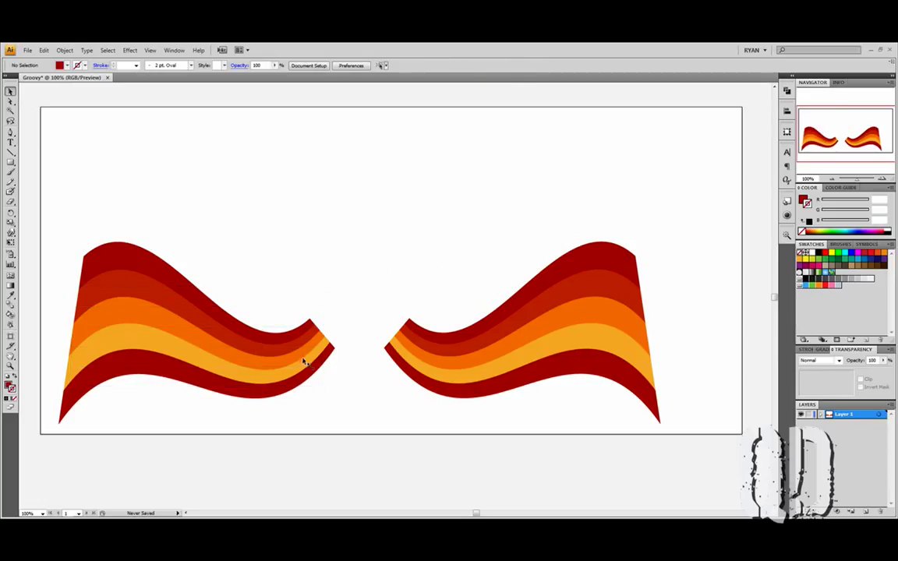
click(285, 330)
drag(322, 336, 448, 338)
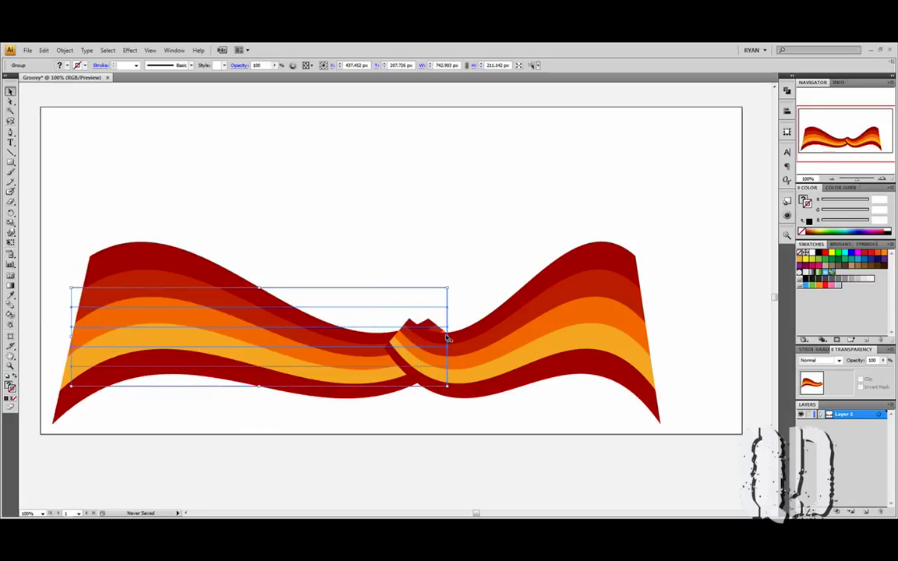
- Move the right wave over the left one so they overlap, and reduce its height to about 167 px
click(477, 295)
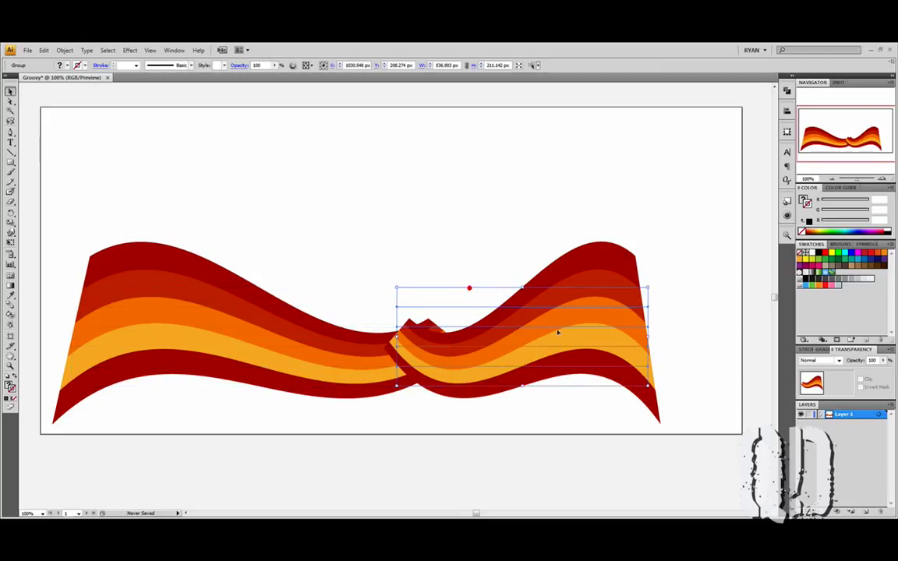
drag(556, 329, 394, 332)
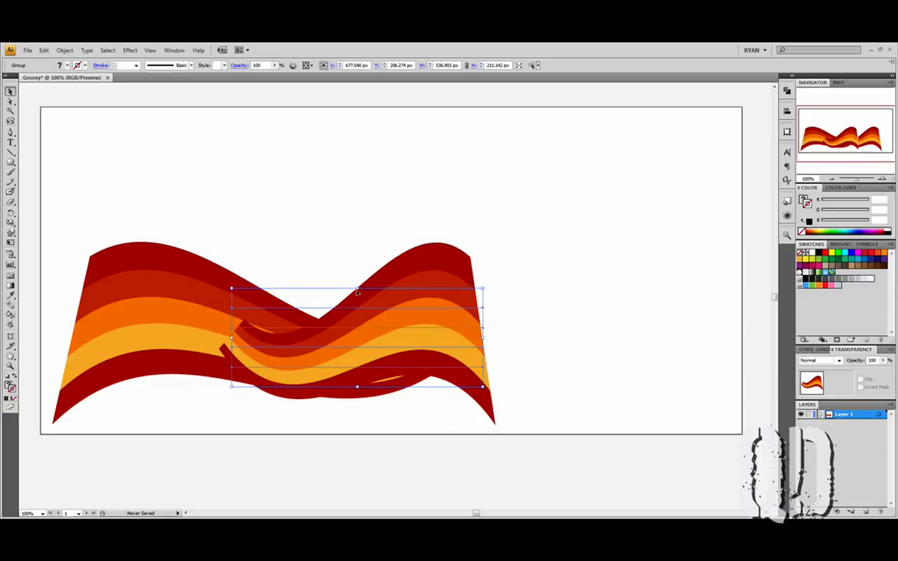
drag(357, 288, 372, 309)
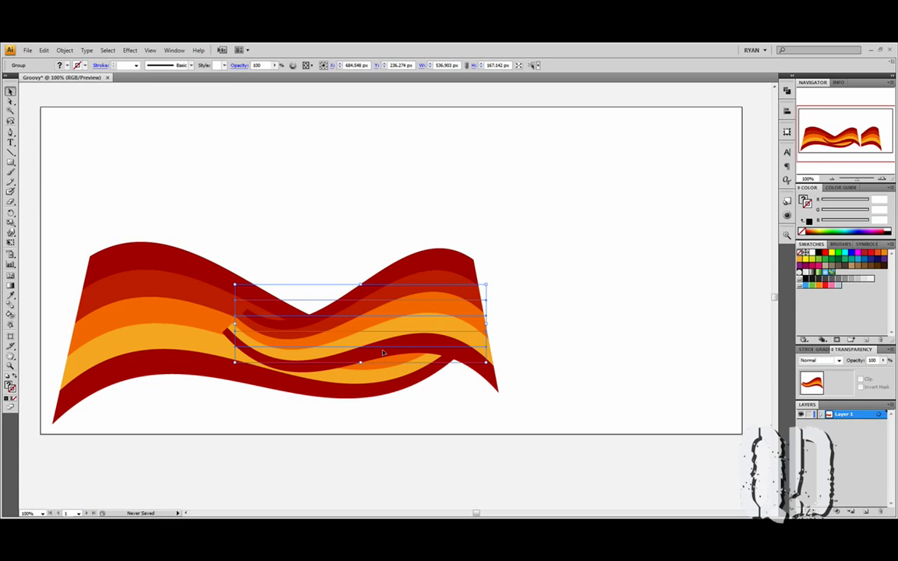
- Move both overlapping waves together to the horizontal middle of the artboard
drag(205, 209, 431, 406)
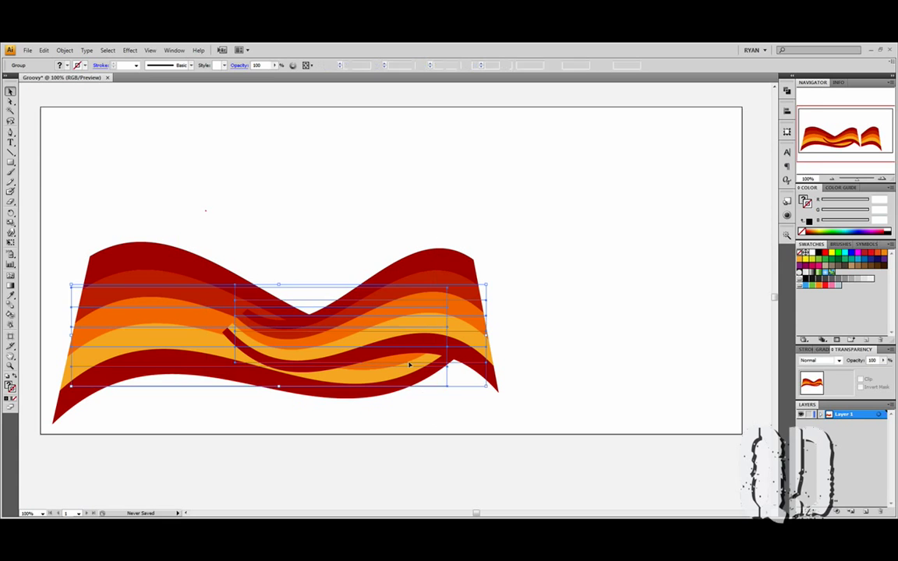
drag(370, 322, 495, 326)
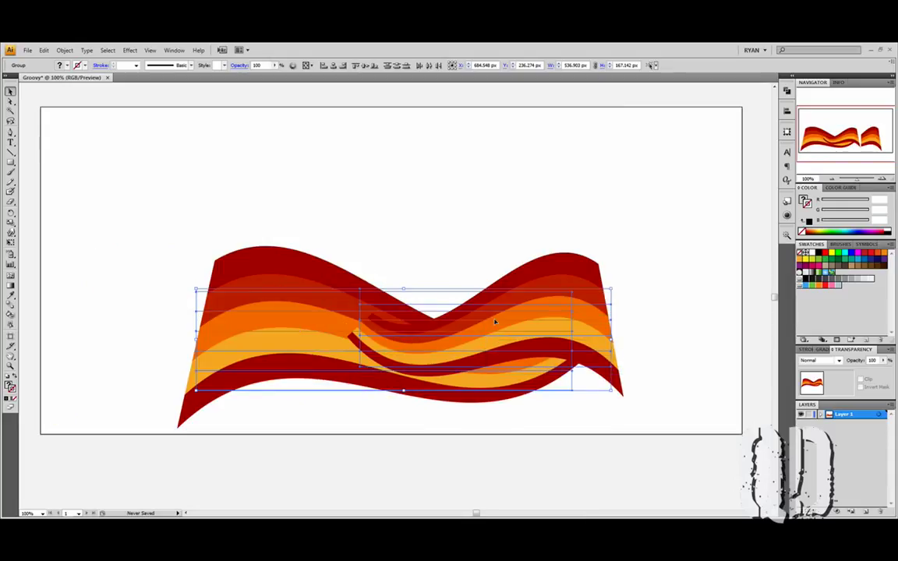
click(464, 253)
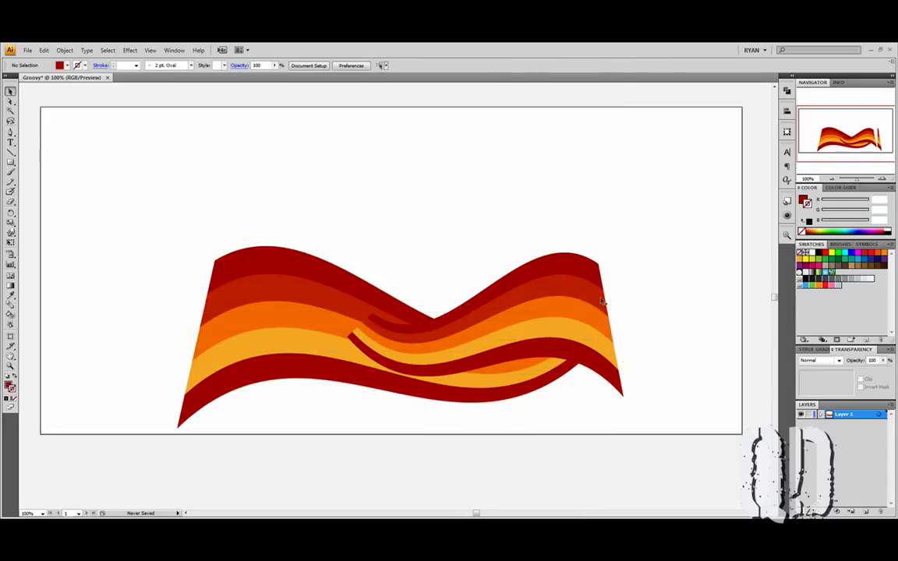
- Try to expand the appearance of both warped waves into editable paths
drag(202, 221, 606, 424)
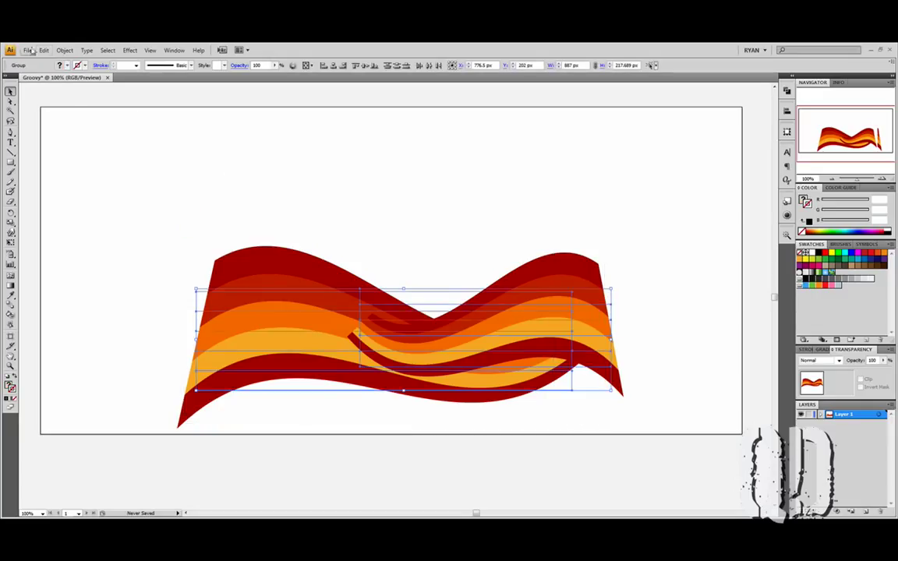
click(64, 49)
click(88, 162)
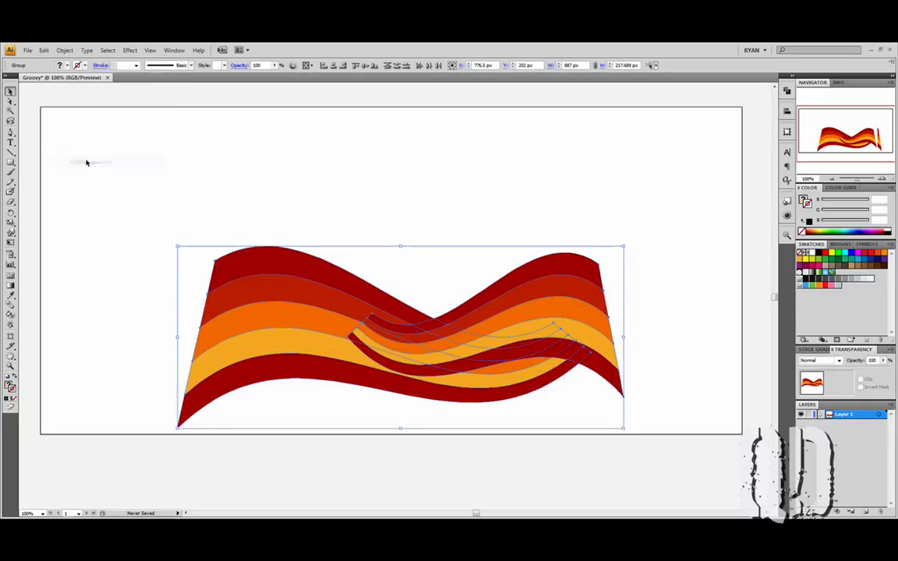
click(199, 232)
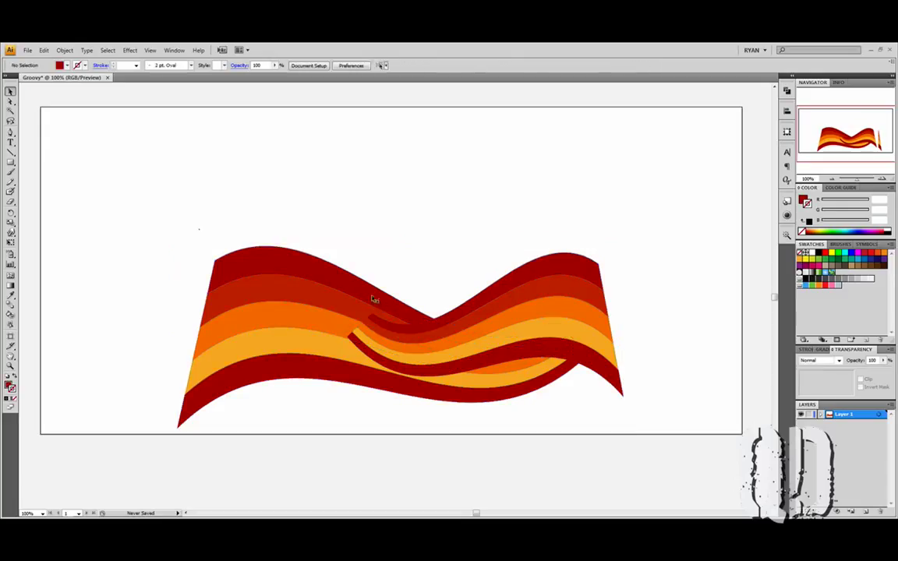
click(321, 325)
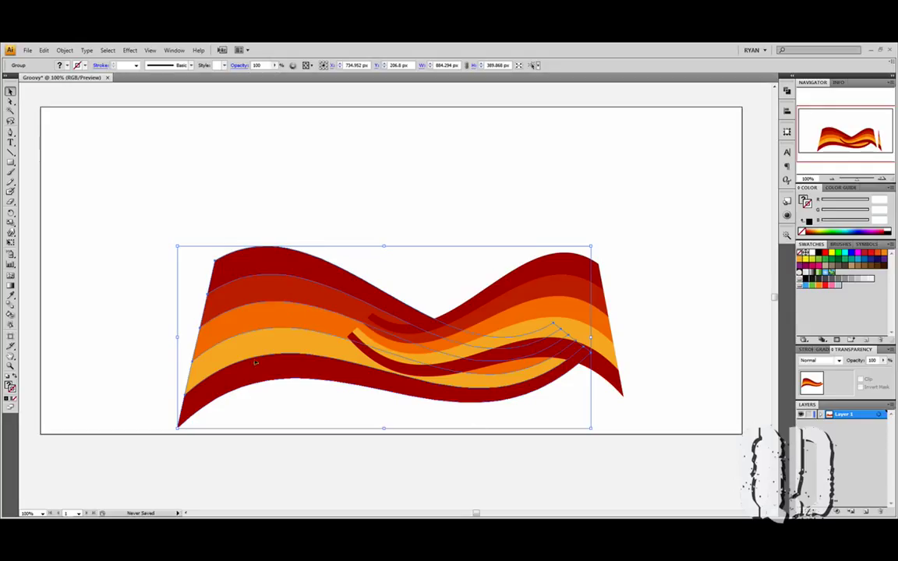
- Nudge the long front wave slightly to the right and reduce its height to about 144 px
click(467, 262)
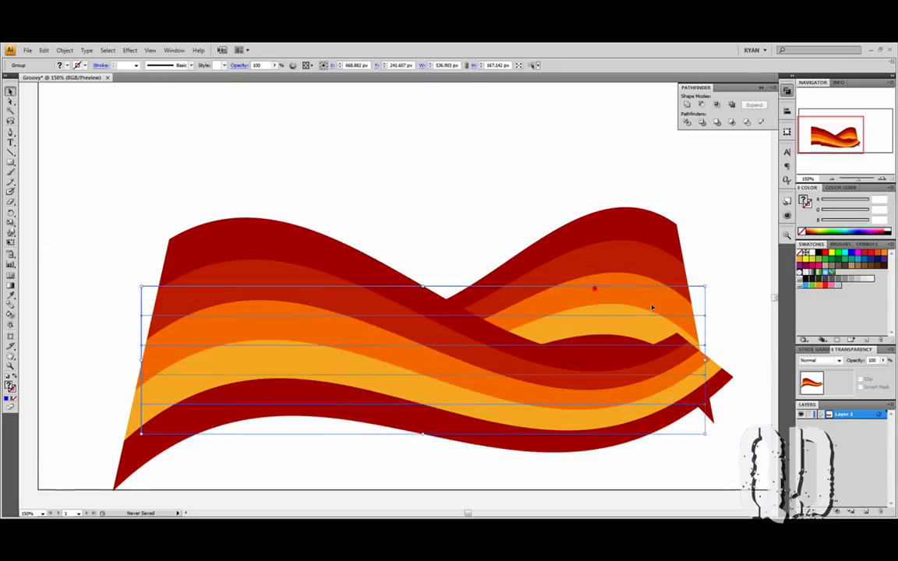
mouse_move(643, 314)
mouse_down()
mouse_move(662, 325)
mouse_move(651, 315)
mouse_up()
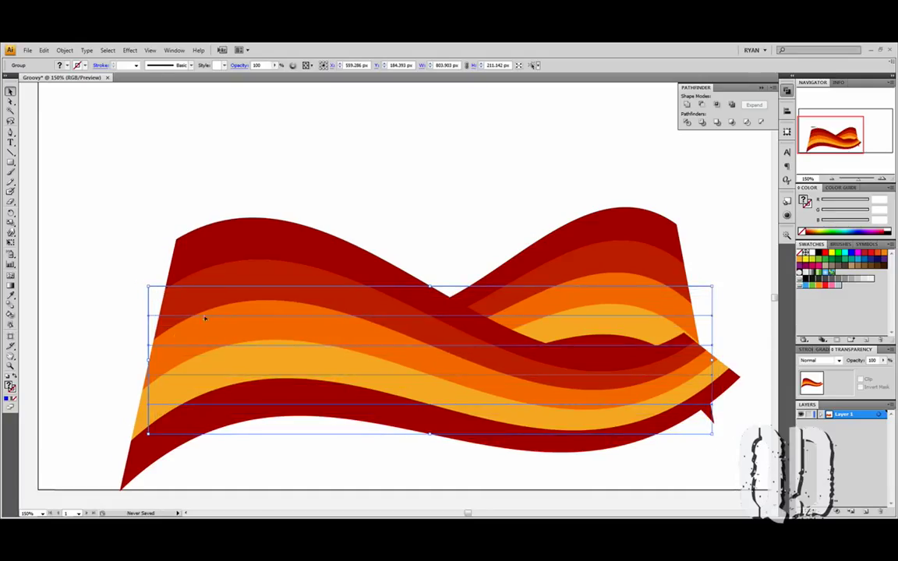
drag(429, 287, 427, 335)
- Reduce the height of the shorter wave at the back so it sits lower behind the front wave
click(621, 286)
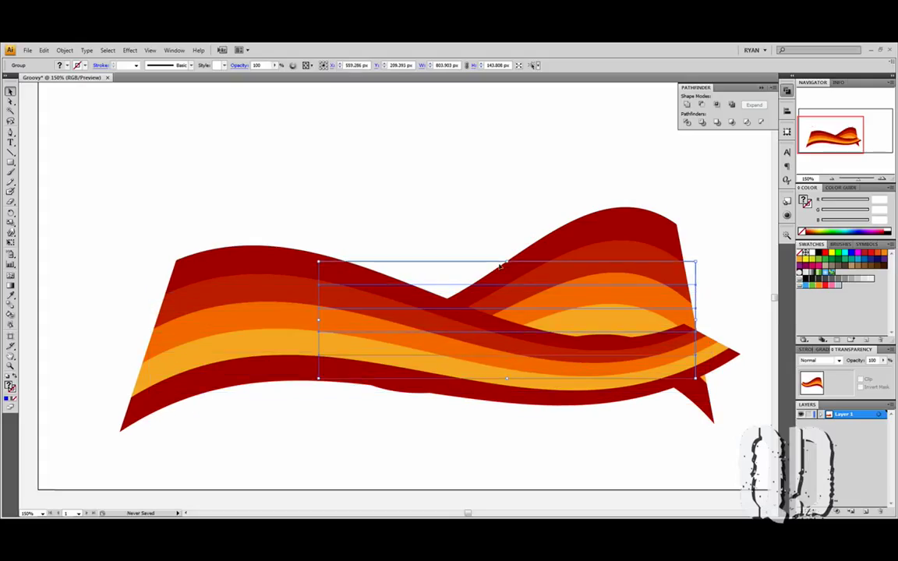
drag(507, 261, 577, 294)
drag(507, 337, 460, 368)
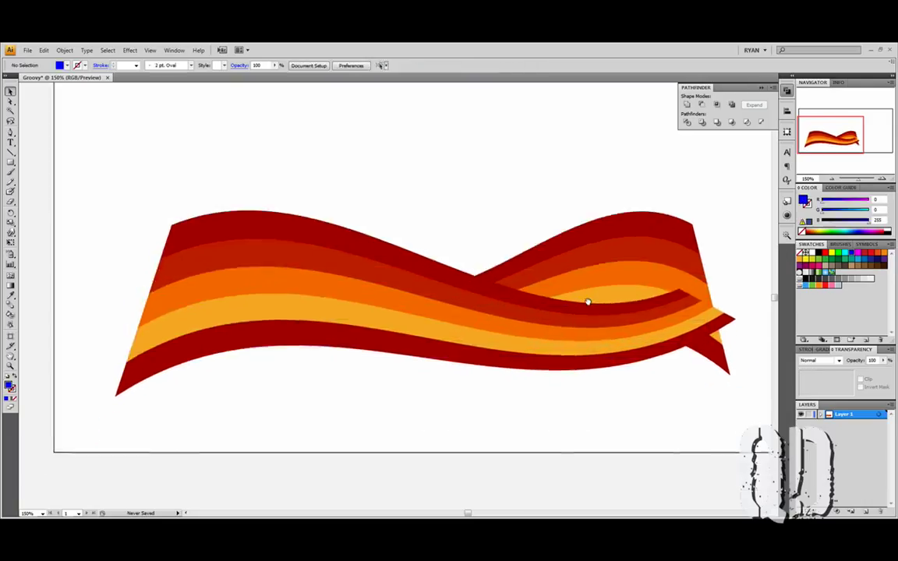
- Scale both waves up together to about 1606 by 298 px across the artboard's lower half
drag(585, 301, 576, 344)
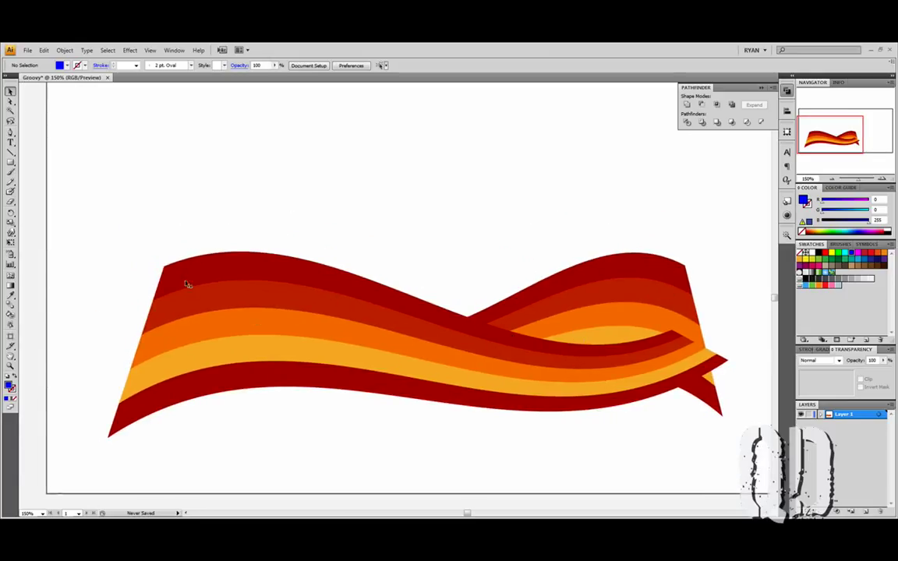
click(831, 180)
click(832, 180)
drag(567, 311, 557, 319)
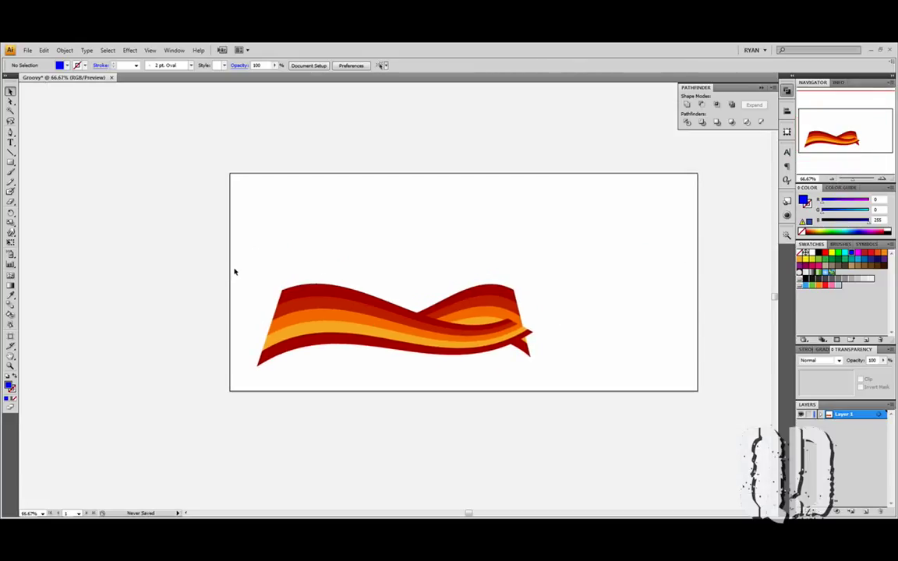
drag(234, 271, 558, 381)
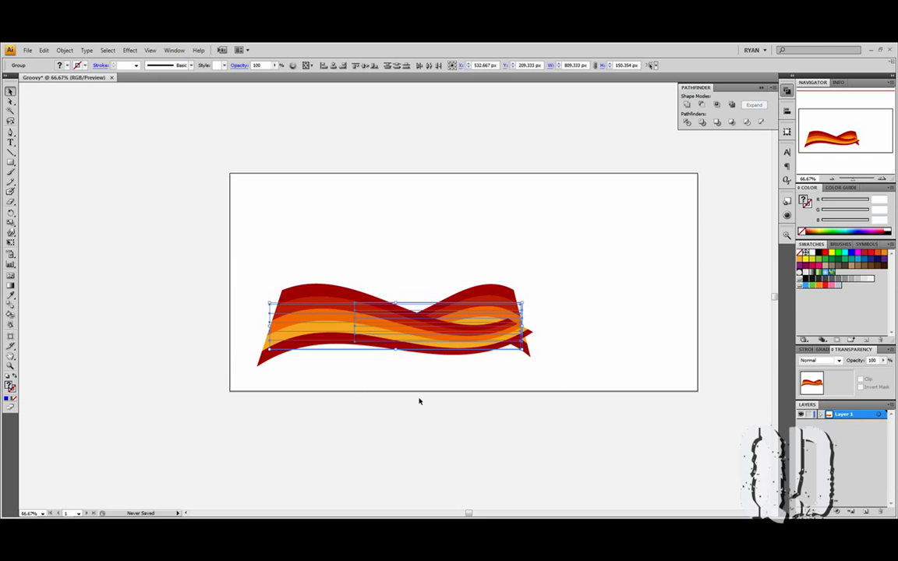
drag(405, 372, 377, 347)
drag(421, 305, 374, 334)
drag(447, 353, 695, 428)
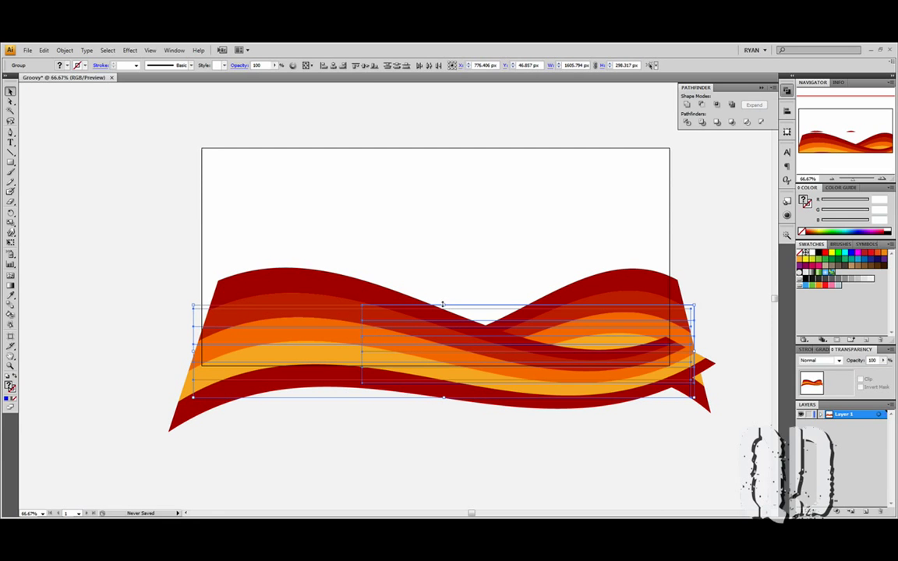
- Flatten both waves, shift them left and enlarge them to about 1647 by 254 px so they overhang both artboard sides
drag(442, 304, 445, 318)
drag(445, 319, 435, 329)
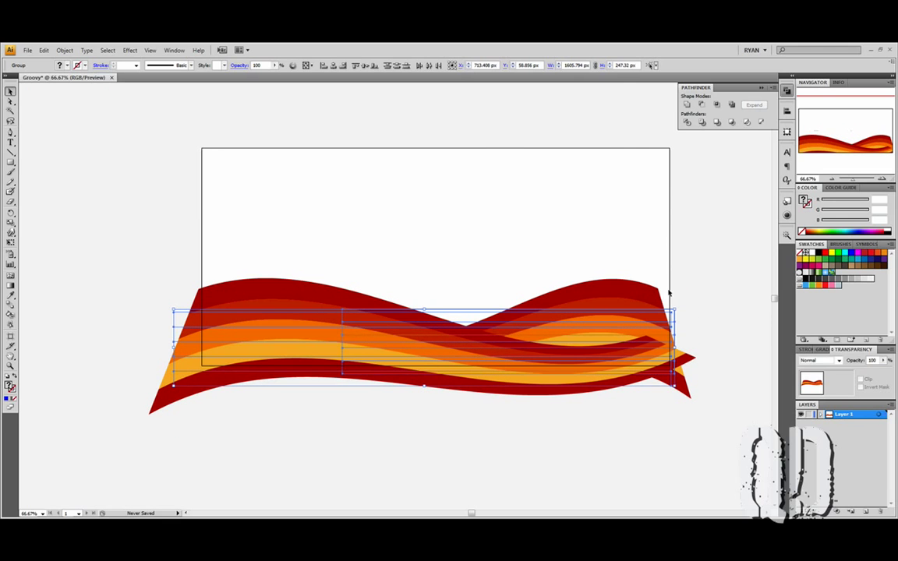
mouse_move(674, 309)
mouse_down()
mouse_move(702, 295)
mouse_move(686, 309)
mouse_up()
drag(627, 341, 620, 338)
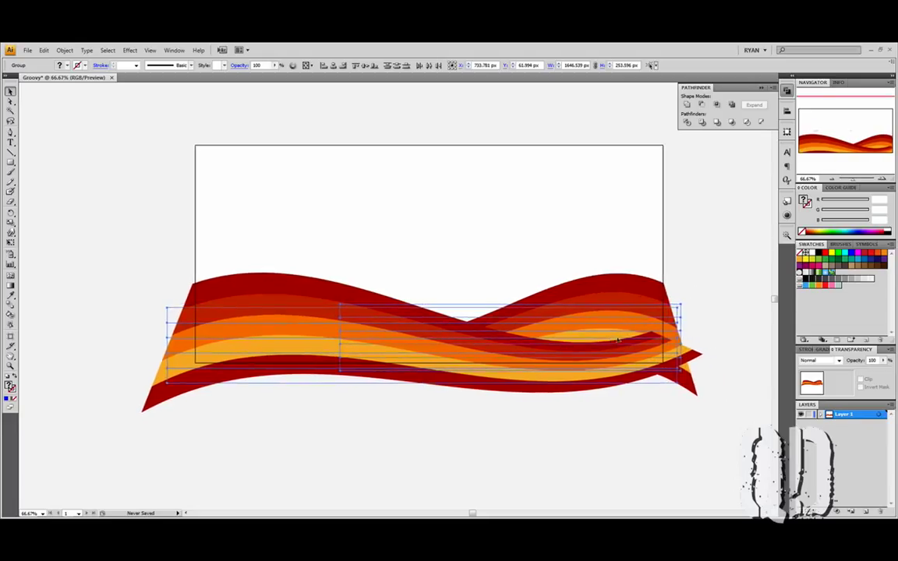
click(682, 308)
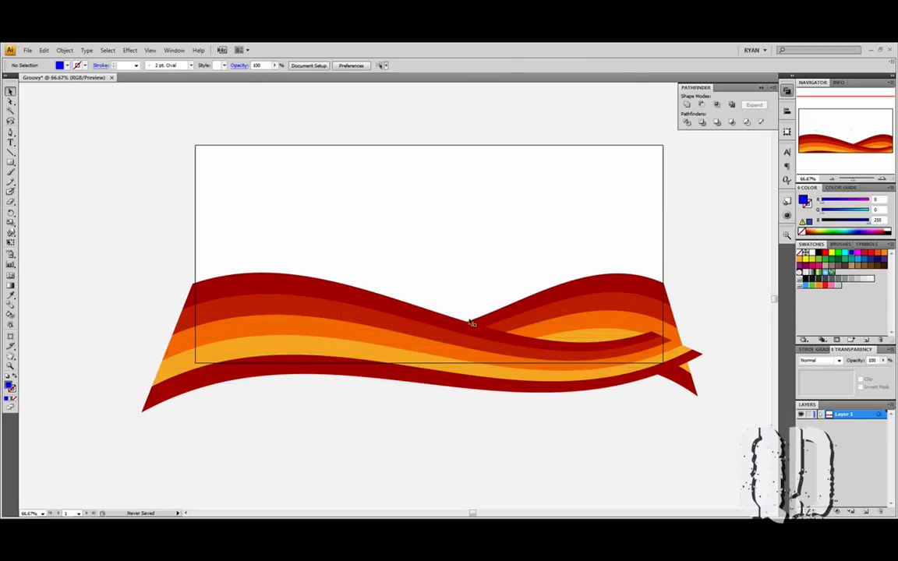
- Move the front wave slightly down and stretch the back wave leftwards to a width of about 1344 px
drag(587, 315, 585, 320)
click(585, 418)
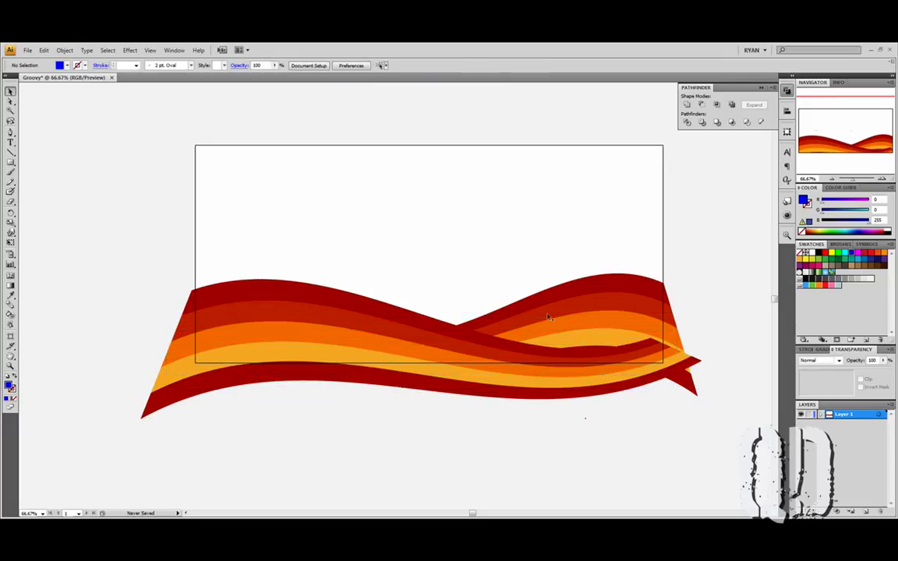
click(415, 330)
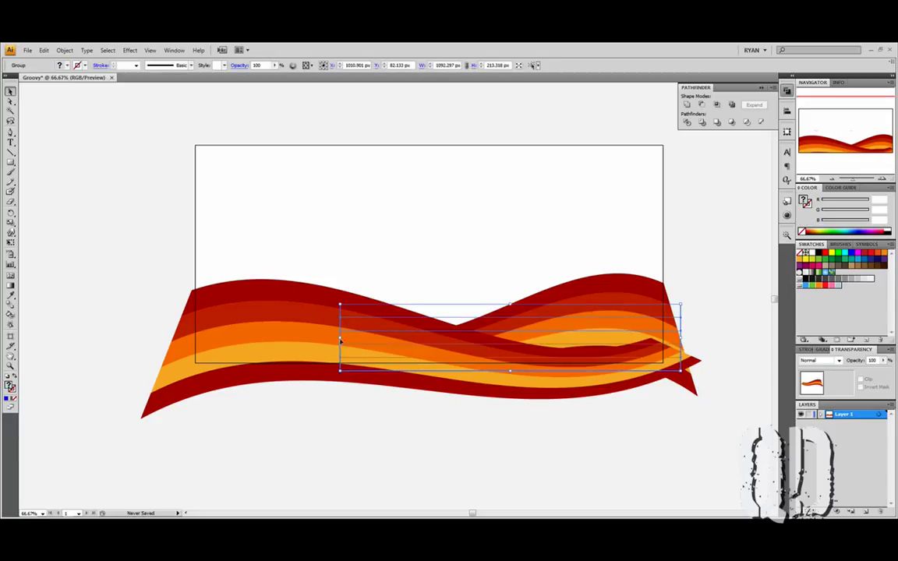
drag(339, 337, 261, 337)
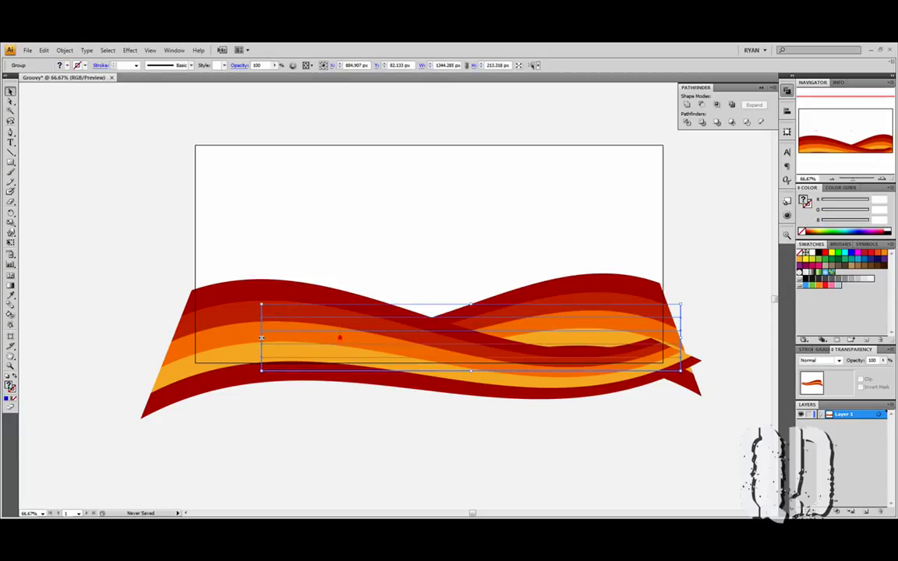
- Stretch the back wave slightly to the right so it extends past the artboard's right edge
drag(680, 338, 687, 338)
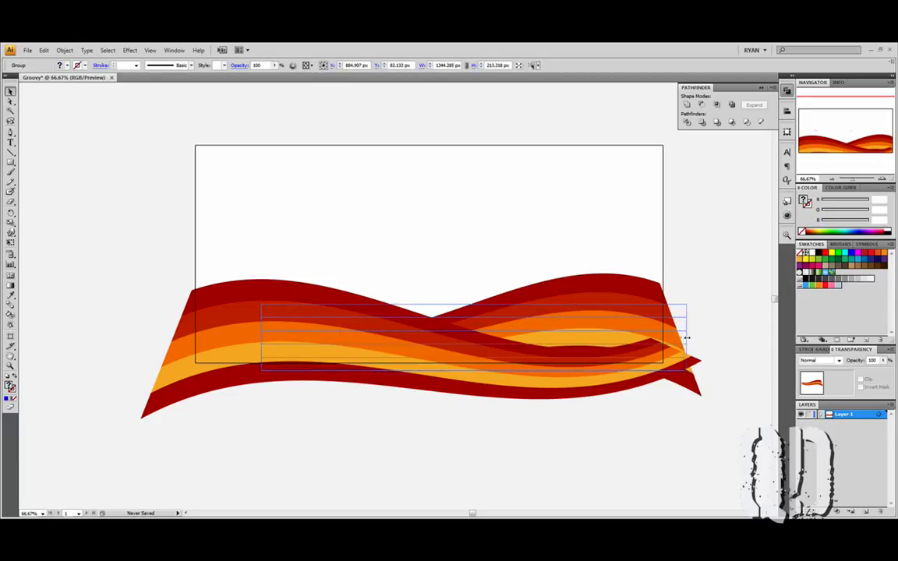
click(402, 248)
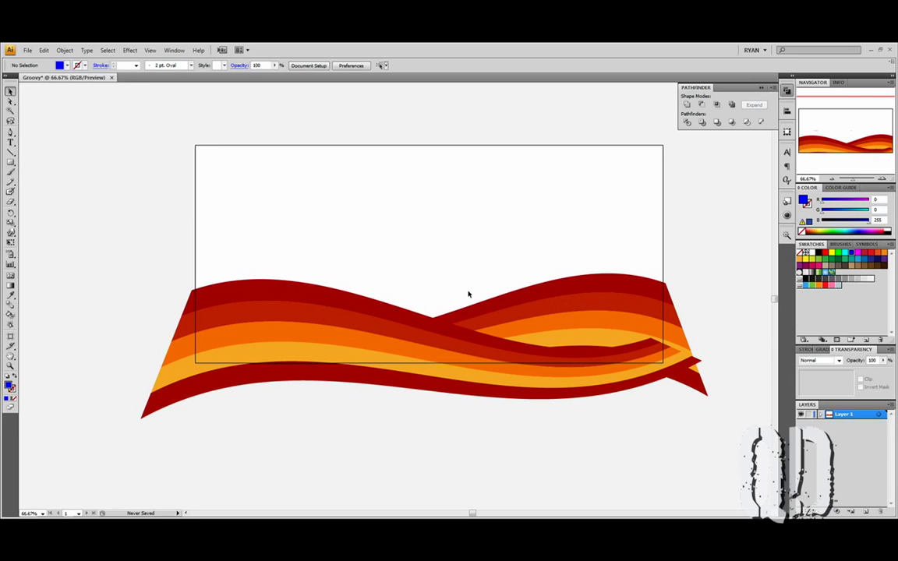
- Add a new layer above the waves and create a 1500 by 700 px blue rectangle on it
click(865, 512)
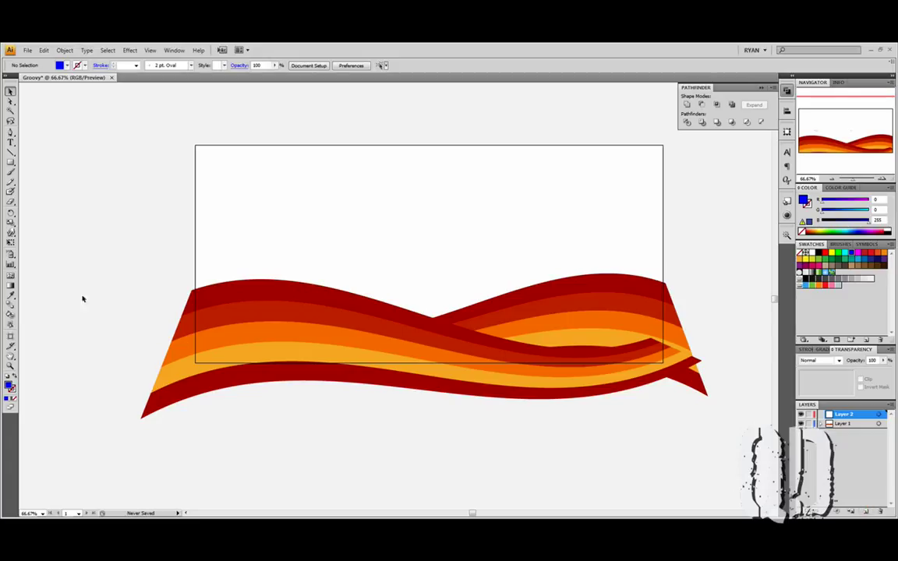
click(11, 162)
click(191, 139)
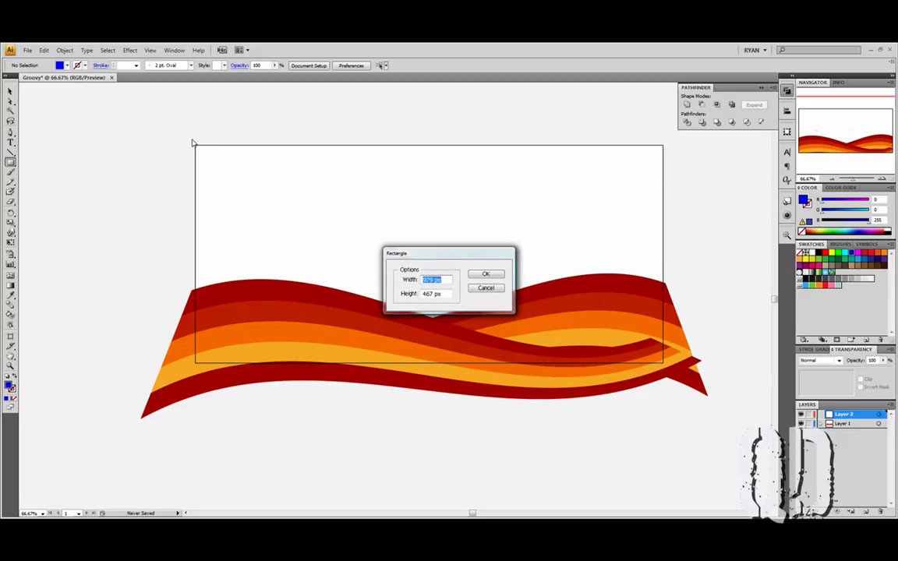
text(1500)
key(Tab)
text(700)
key(Return)
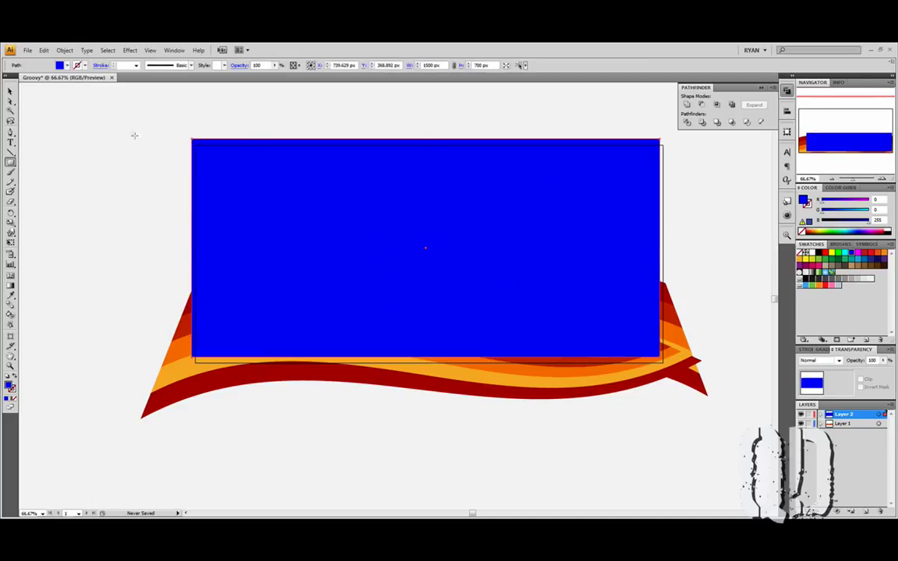
- Align the blue rectangle to the artboard, centring it horizontally and vertically
click(10, 91)
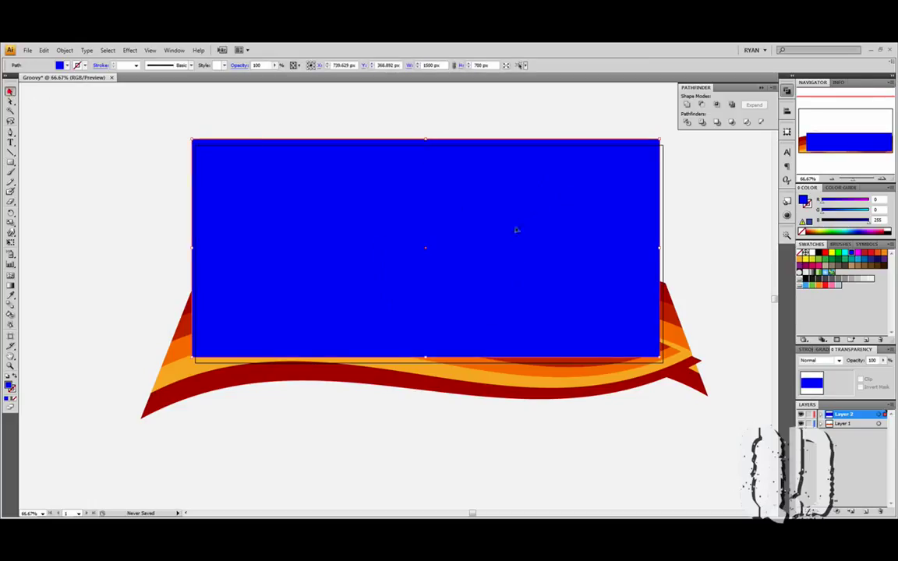
click(299, 66)
click(296, 65)
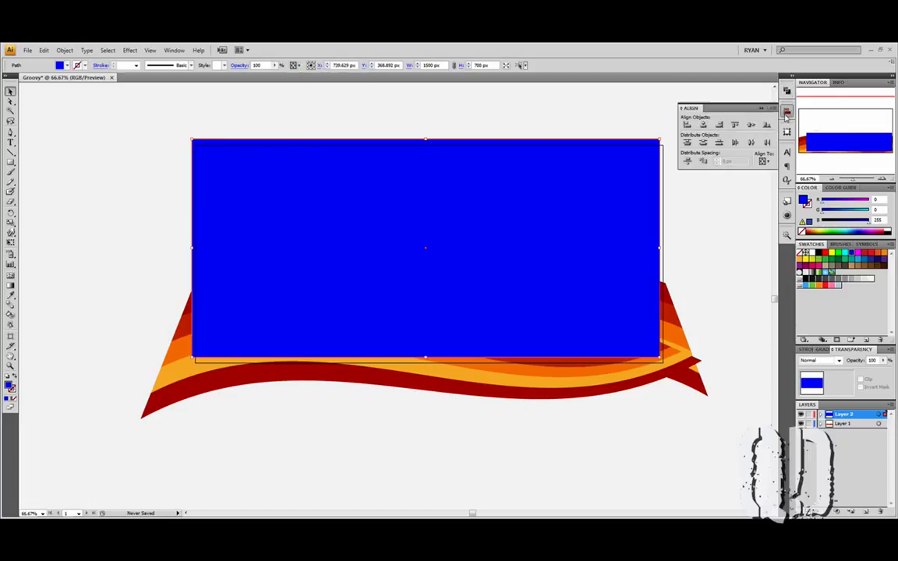
click(762, 161)
click(787, 193)
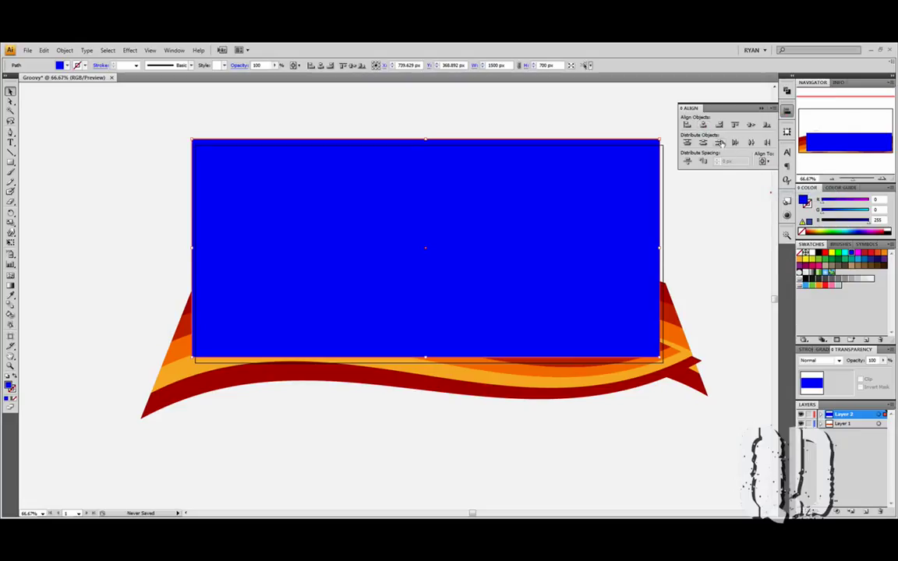
click(703, 126)
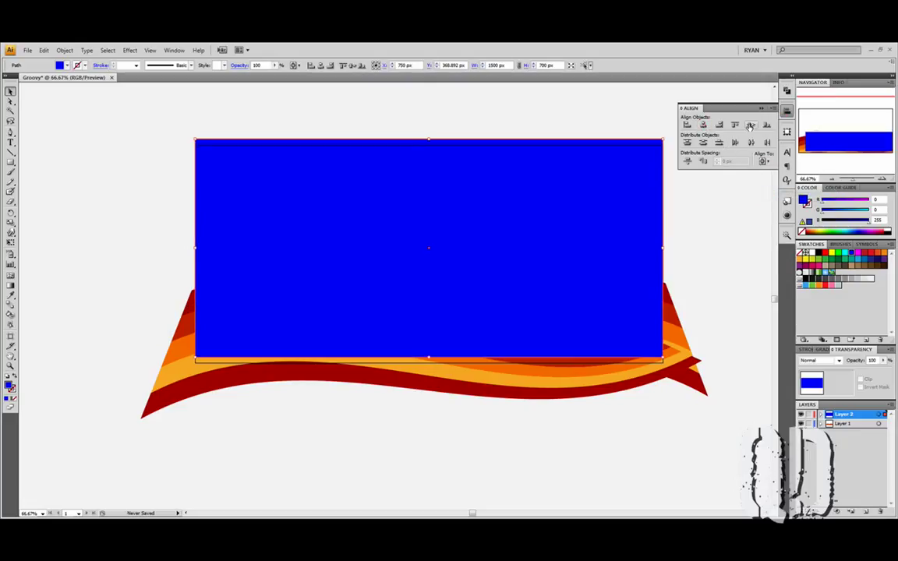
click(750, 125)
click(559, 140)
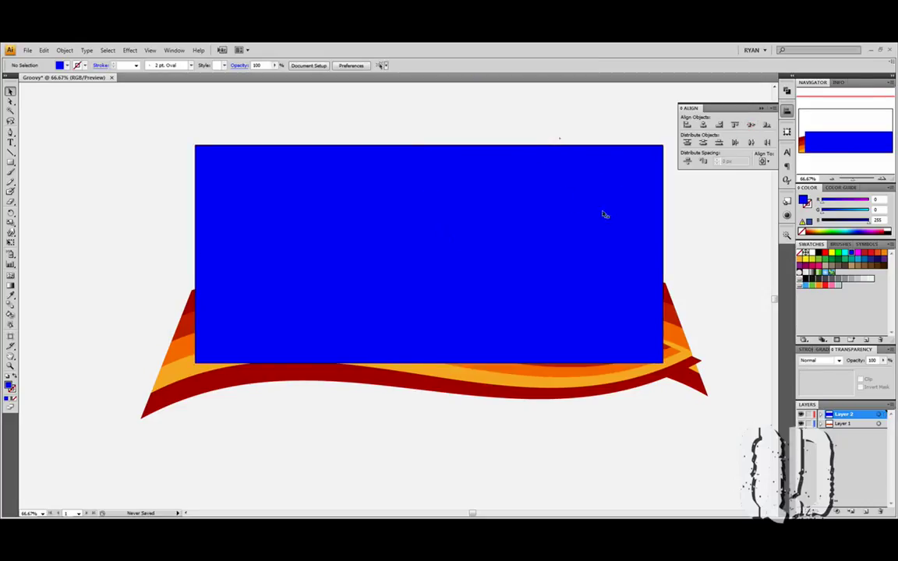
click(627, 184)
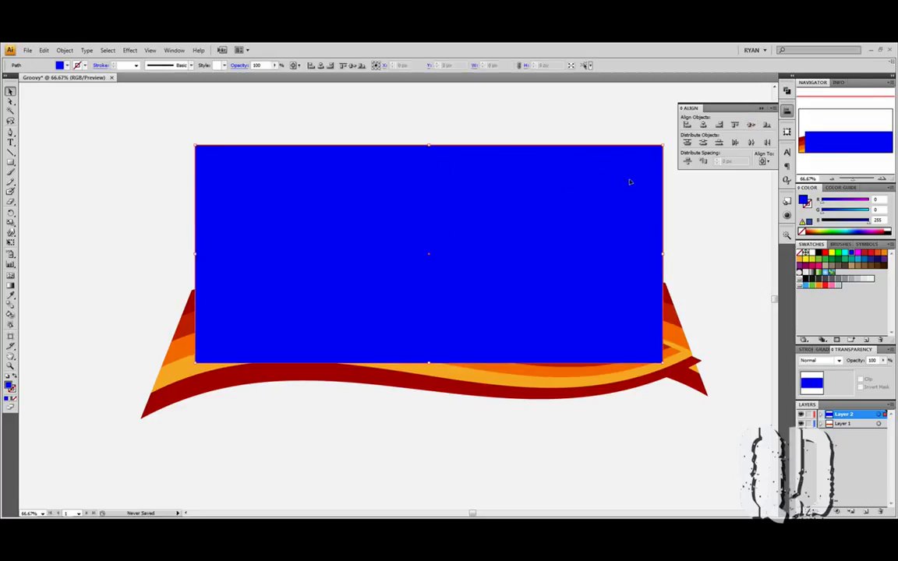
click(762, 162)
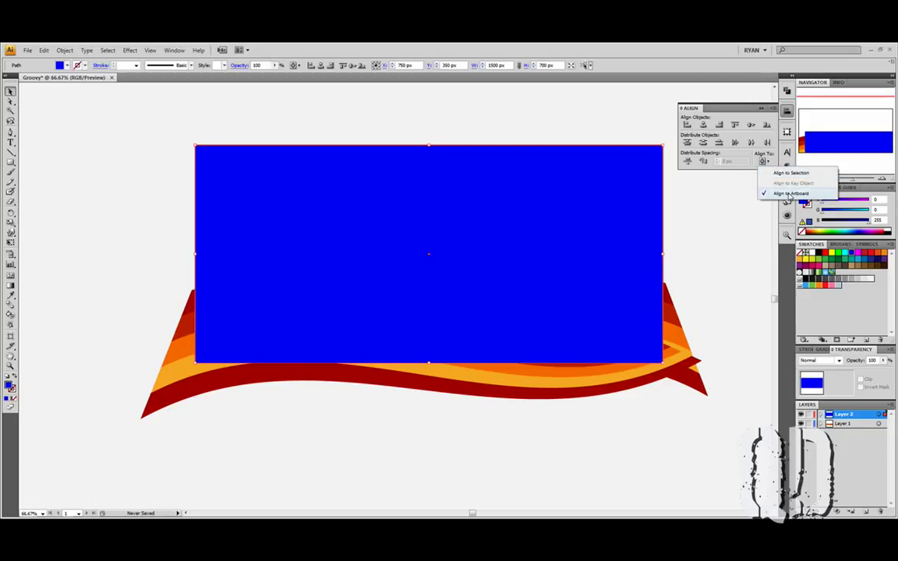
click(480, 115)
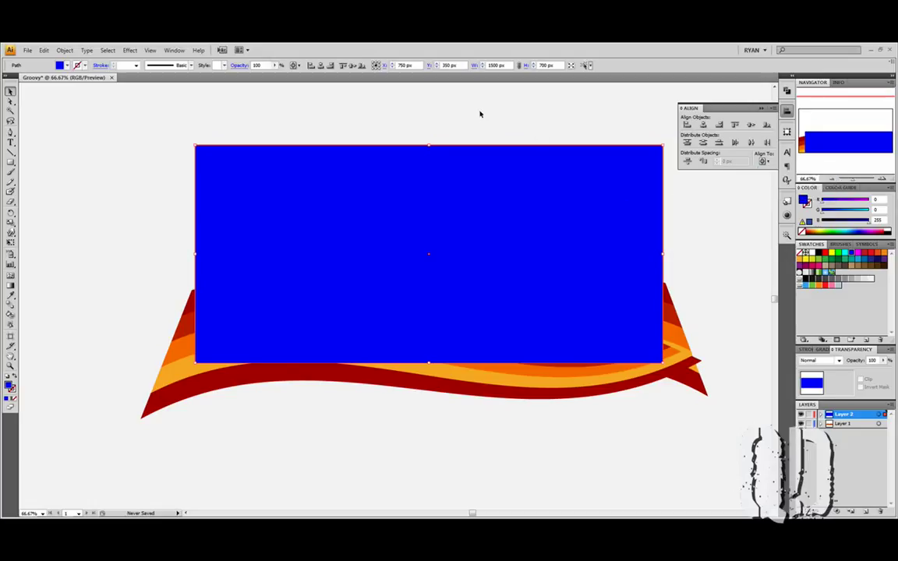
click(711, 216)
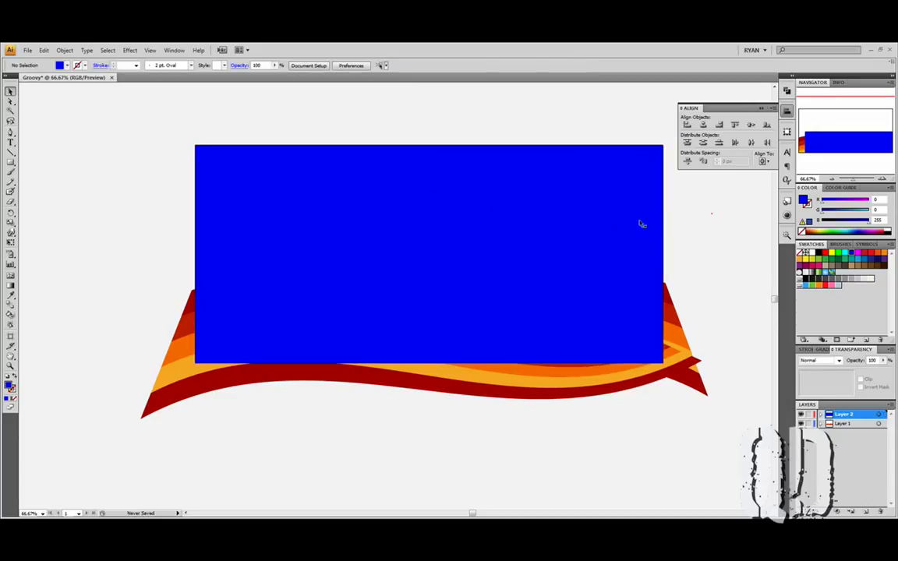
- Move the blue rectangle's layer below the waves' layer and rename it Sky
click(471, 219)
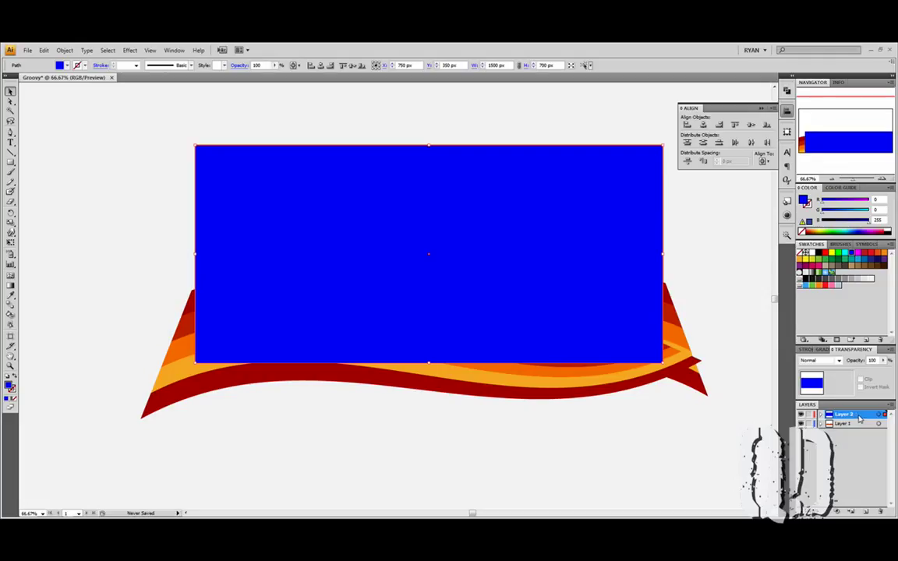
mouse_move(860, 415)
mouse_down()
mouse_move(858, 440)
mouse_move(851, 426)
mouse_up()
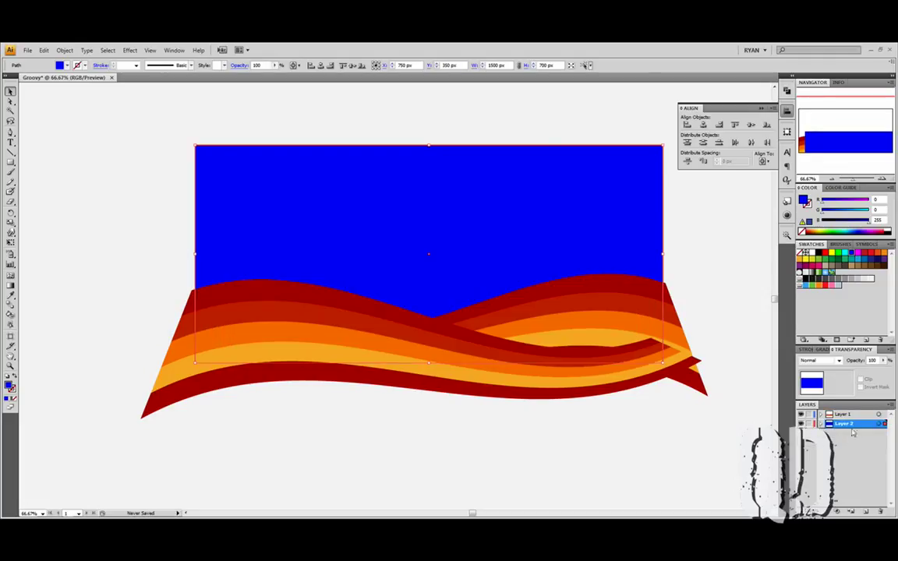
double_click(848, 426)
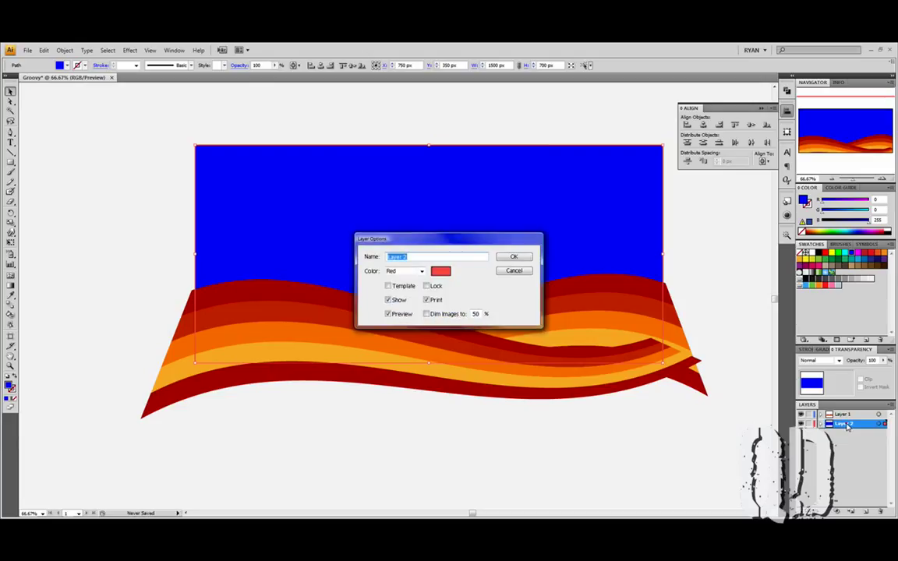
text(Sky)
key(Return)
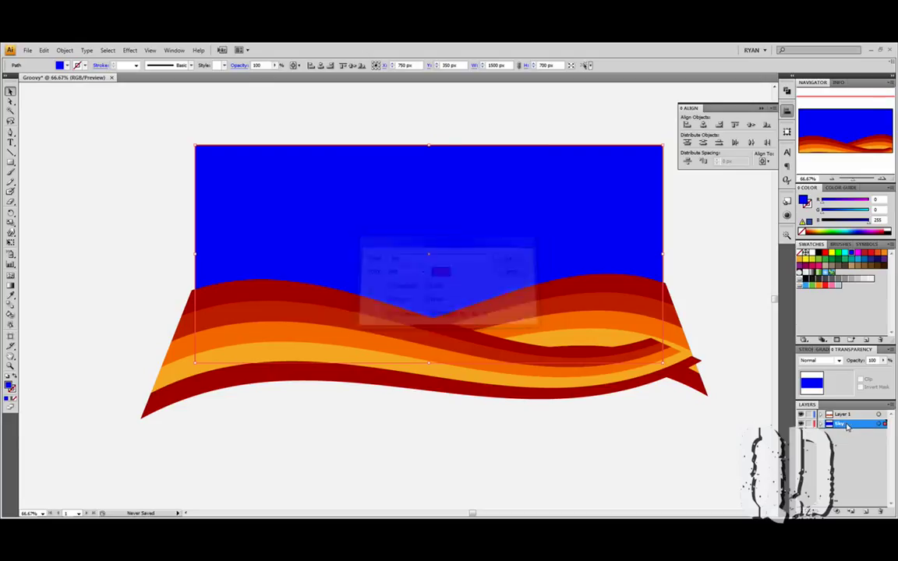
click(712, 287)
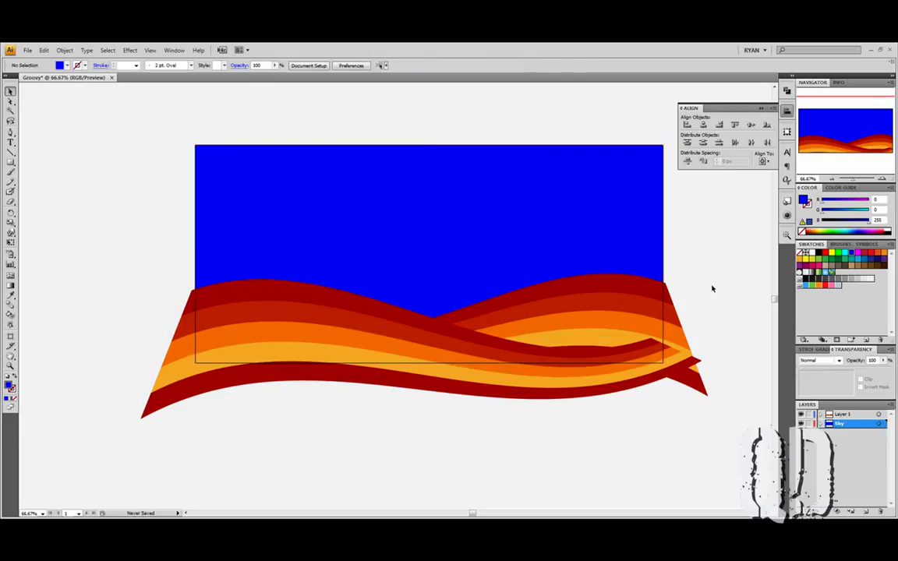
click(762, 108)
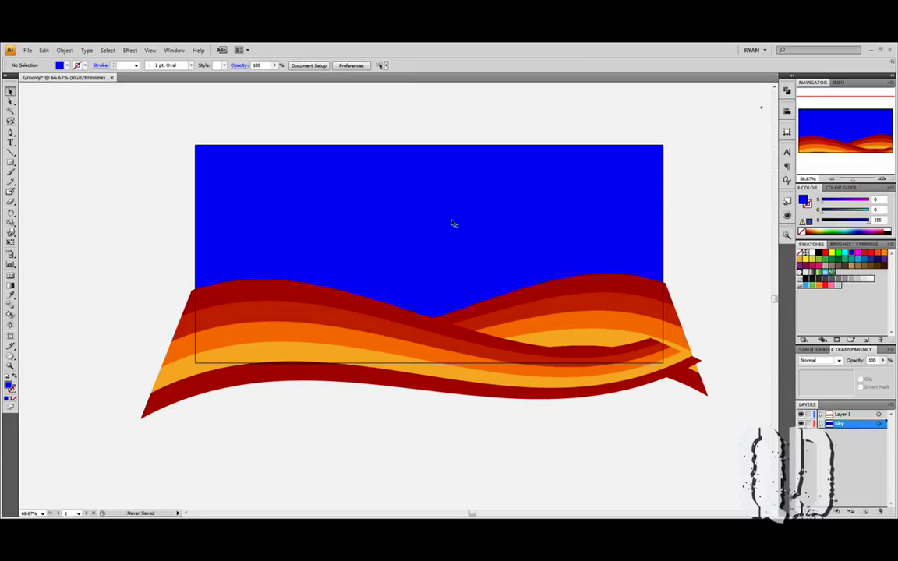
- Change the sky rectangle's fill to a very dark navy, RGB 0, 0, 31
click(883, 180)
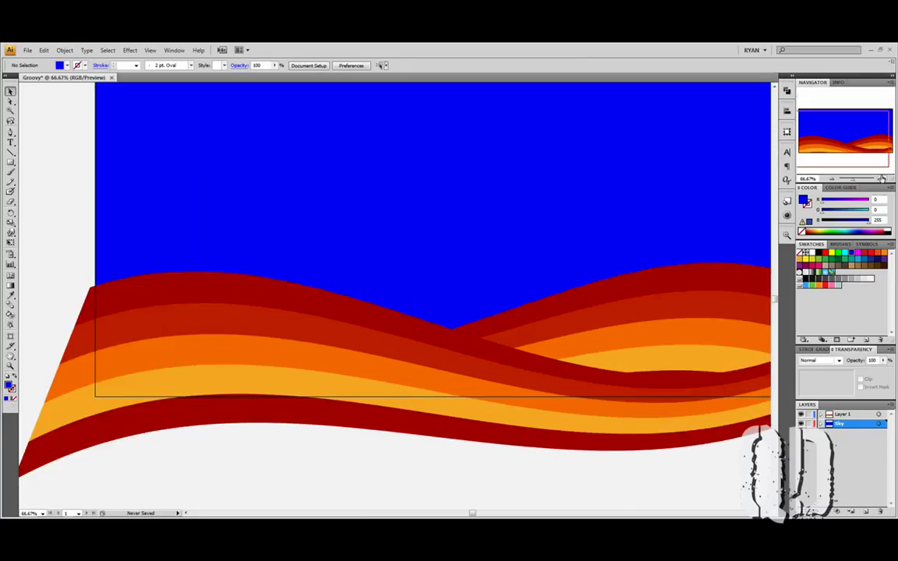
drag(623, 257, 578, 307)
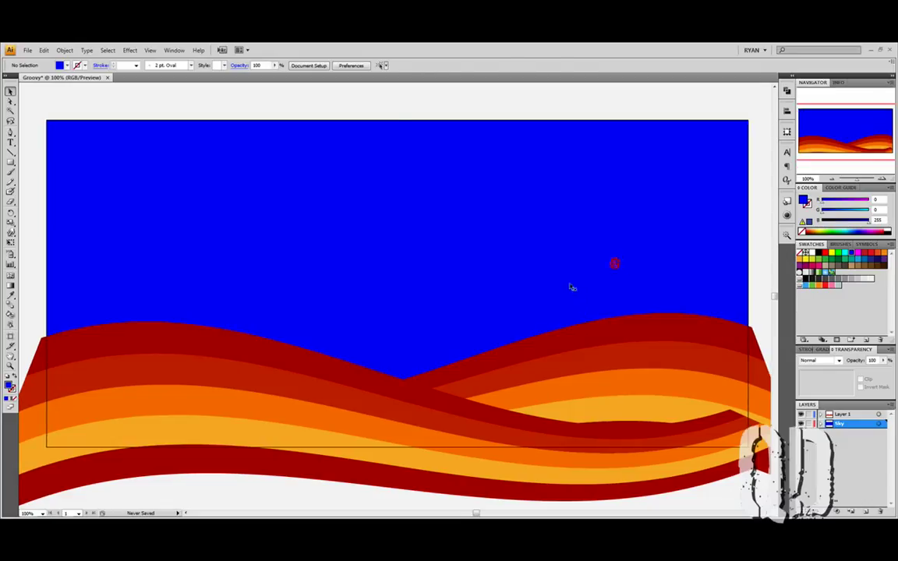
drag(519, 262, 517, 262)
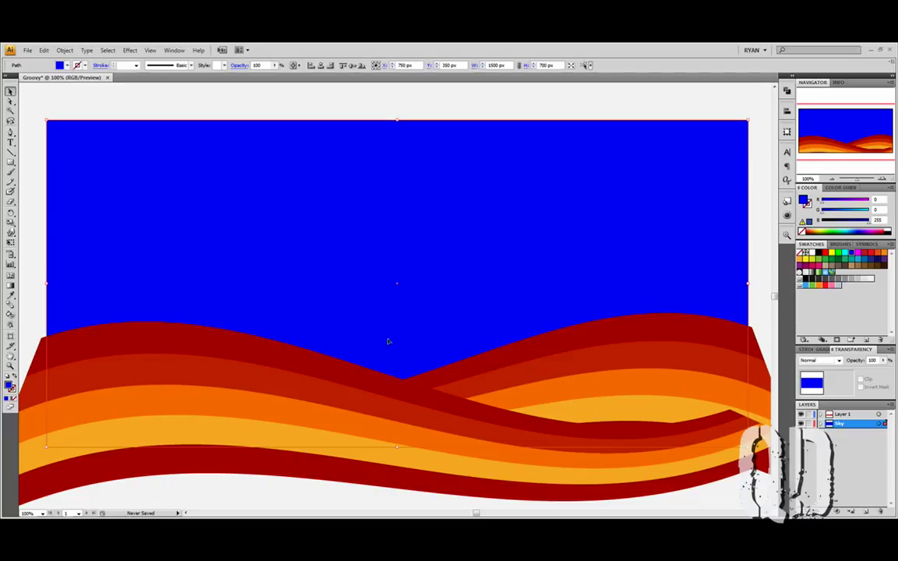
drag(831, 222, 813, 224)
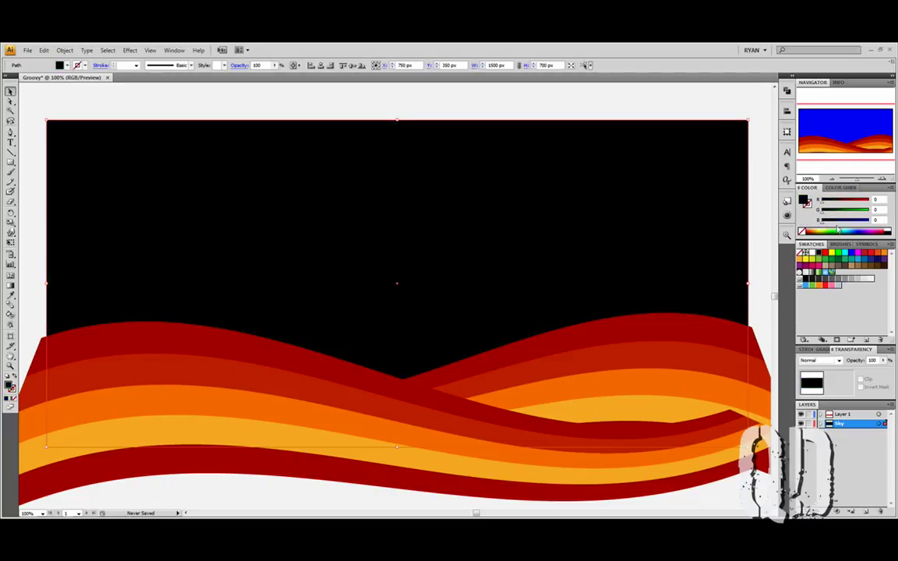
click(826, 223)
drag(878, 219, 867, 221)
text(31)
- Apply a linear gradient to the sky with two dark navy stops (RGB 0, 0, 31), replacing the default white and black stops
click(827, 350)
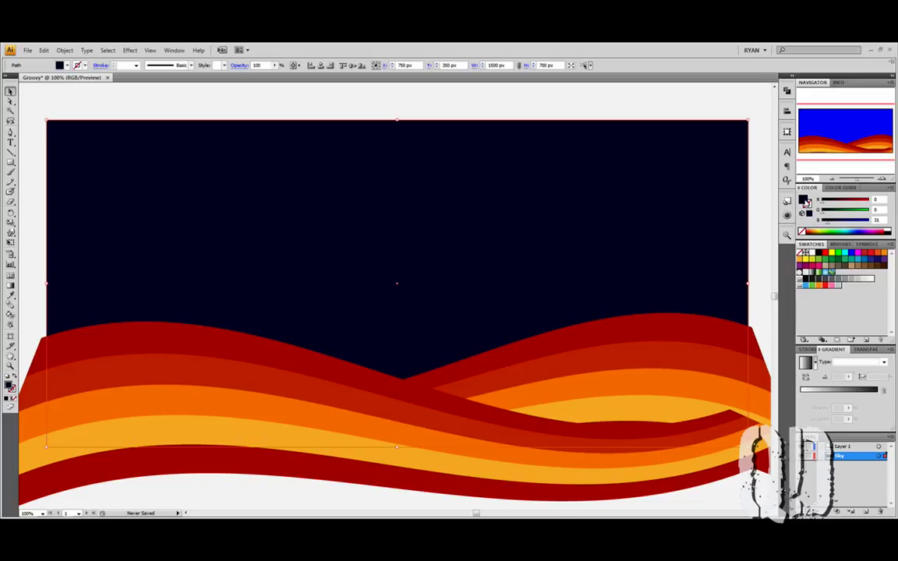
click(822, 393)
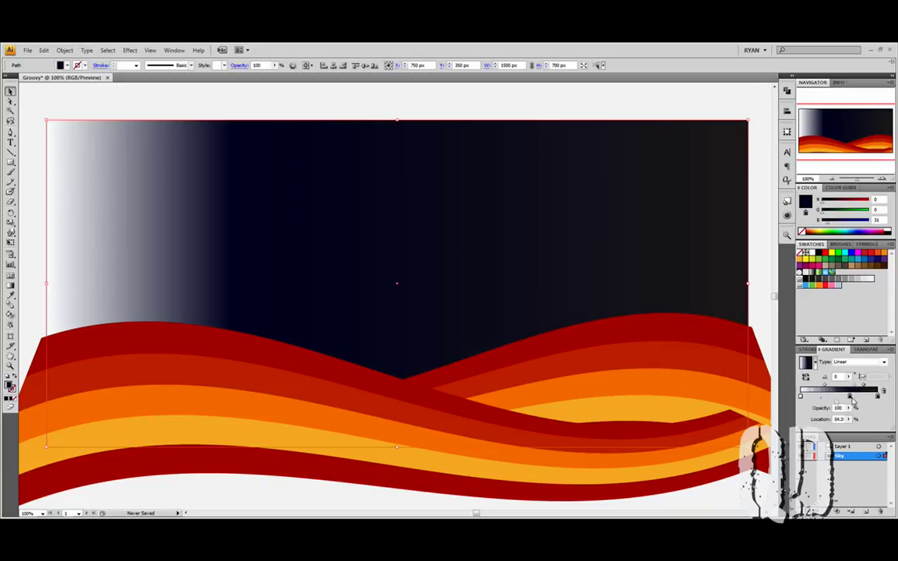
drag(820, 400, 847, 395)
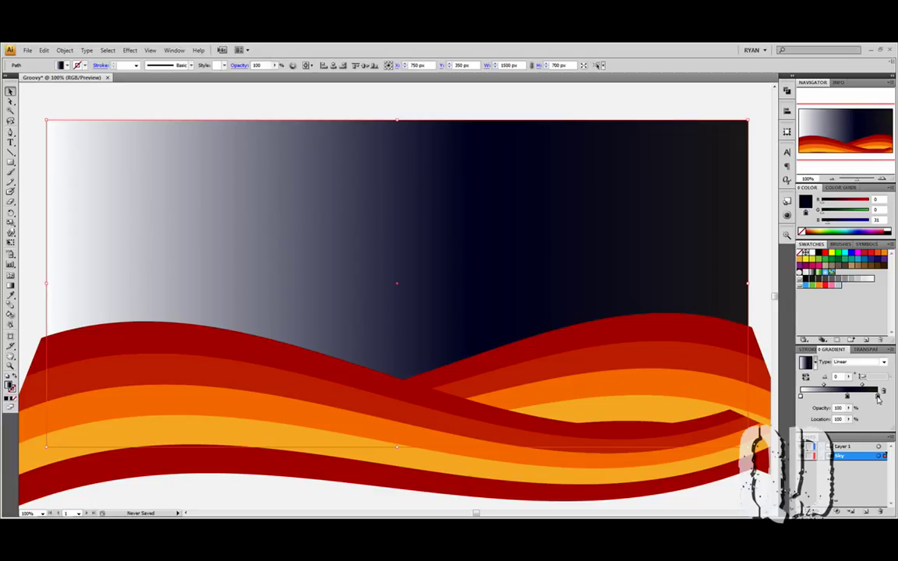
mouse_move(878, 399)
mouse_down()
mouse_move(848, 397)
mouse_move(881, 399)
mouse_up()
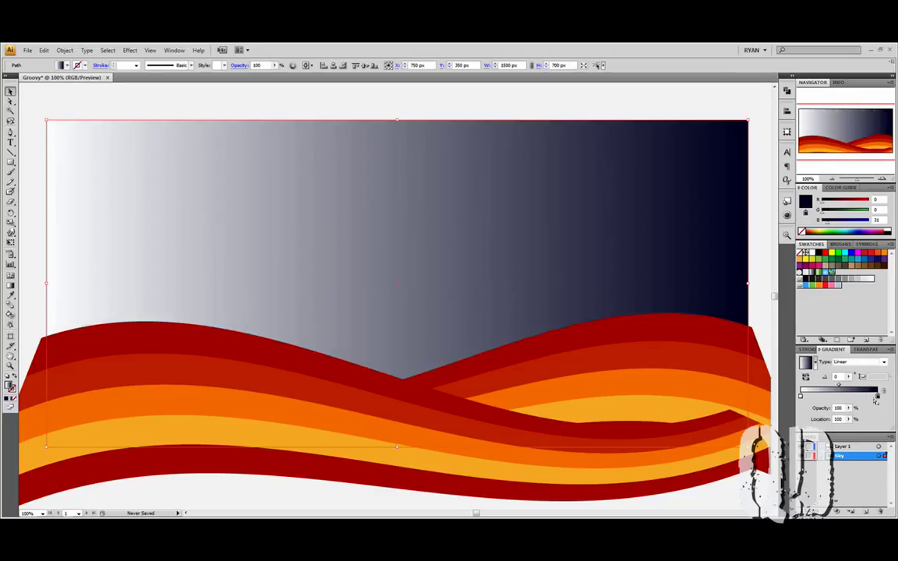
drag(878, 398, 868, 398)
click(871, 397)
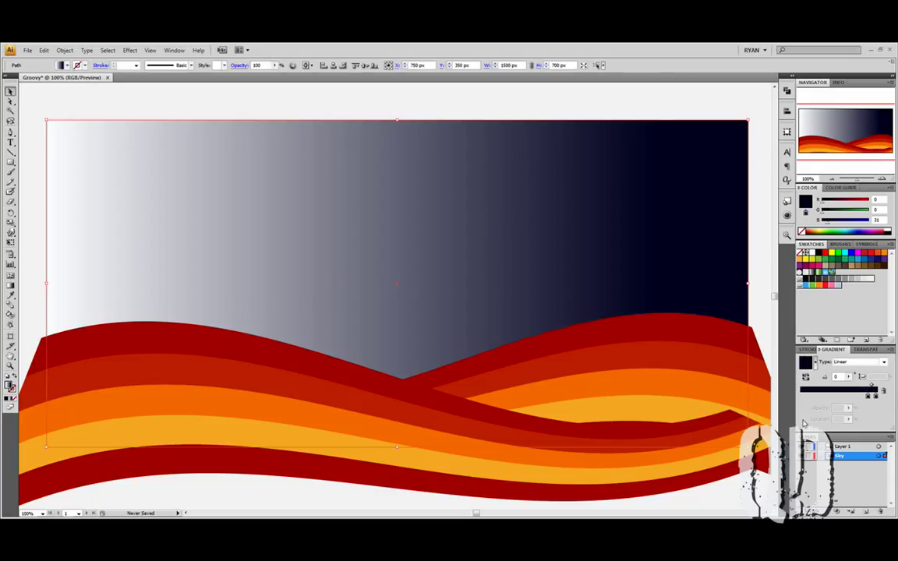
drag(801, 397, 869, 397)
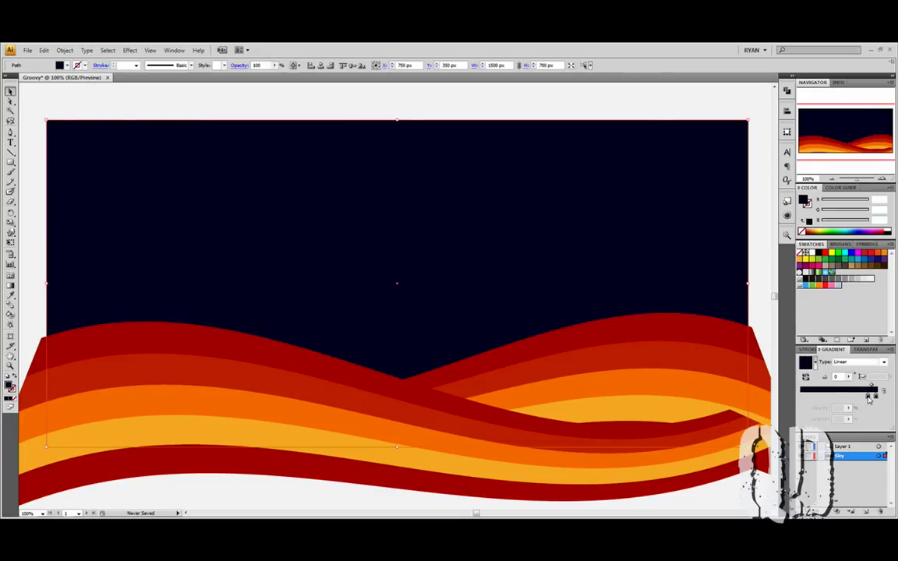
- Set the sky gradient's angle to 90° and recolour its starting stop at 3.03% to muted blue, RGB 54, 77, 128
click(804, 396)
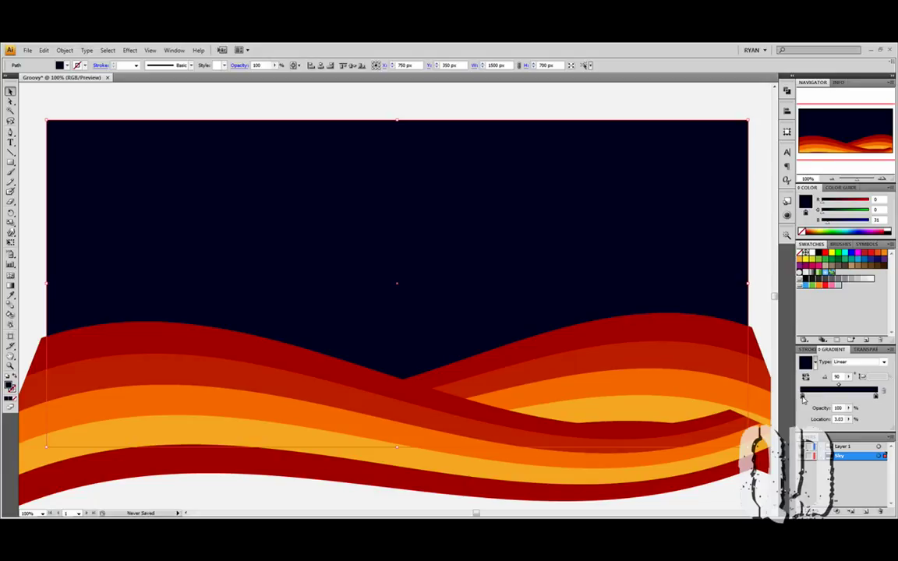
click(836, 222)
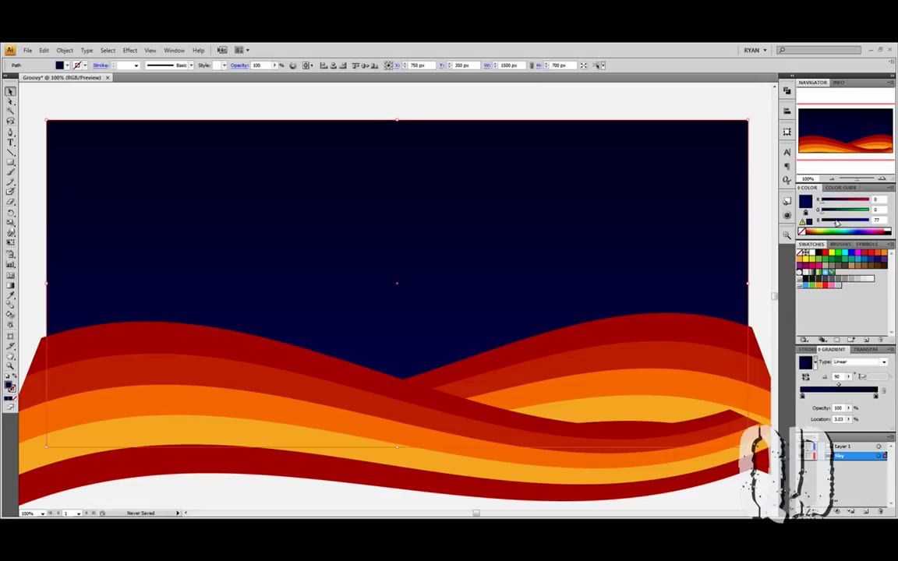
drag(836, 223, 842, 222)
click(831, 211)
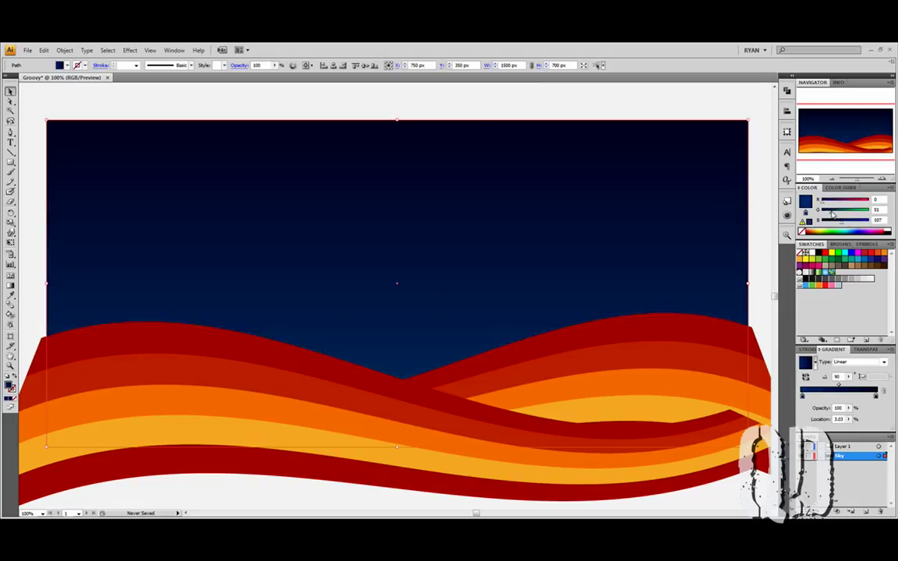
click(831, 201)
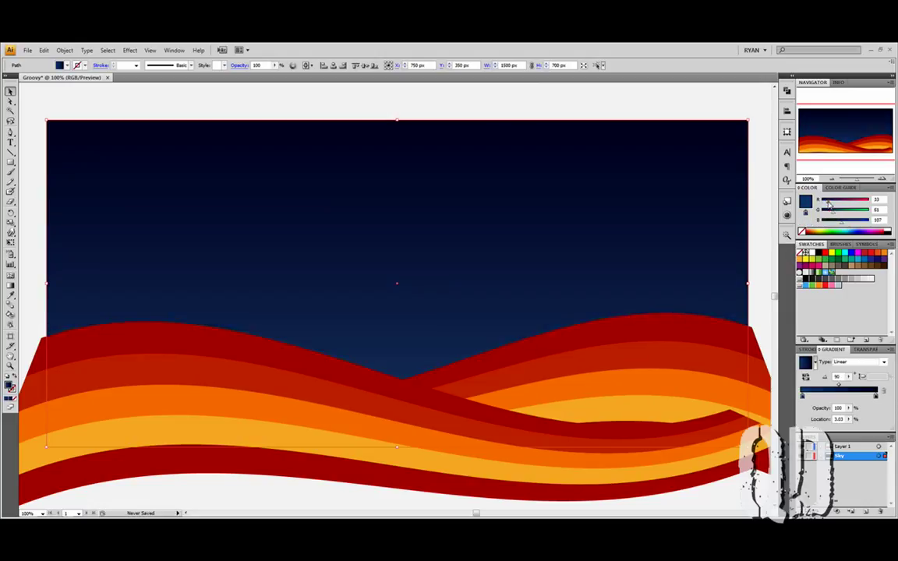
click(835, 212)
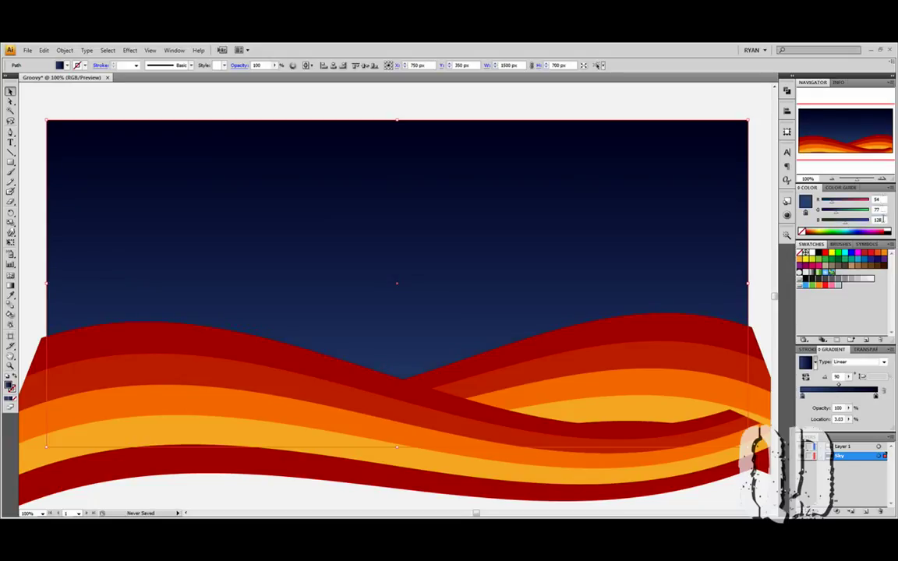
- Adjust the sky gradient's lighter blue stop to RGB 55, 75, 125 and deselect the sky rectangle
mouse_move(881, 220)
mouse_down()
mouse_move(863, 223)
mouse_move(856, 203)
mouse_move(872, 221)
mouse_up()
text(75)
text(1)
click(760, 139)
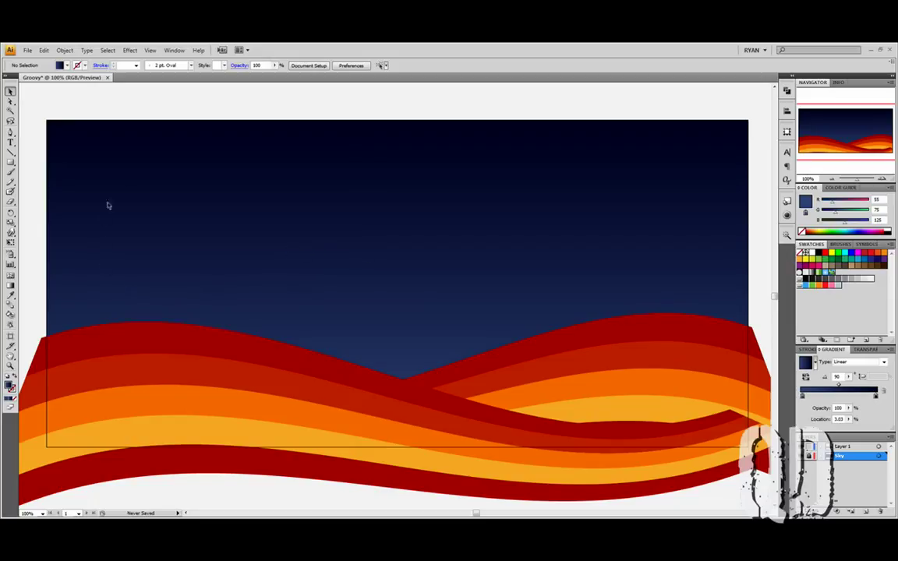
- Add a new layer above Layer 1 and name it Clouds
drag(11, 162, 47, 183)
click(848, 447)
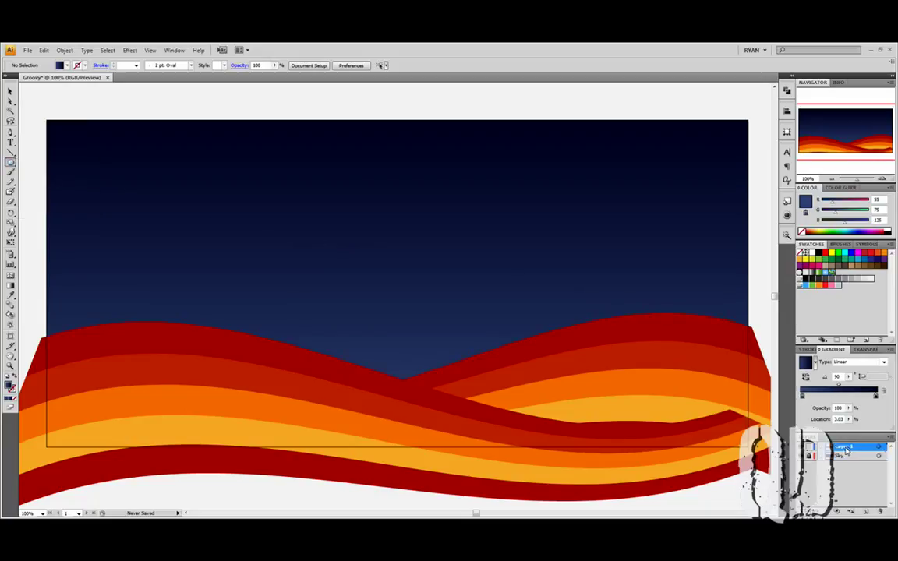
click(865, 512)
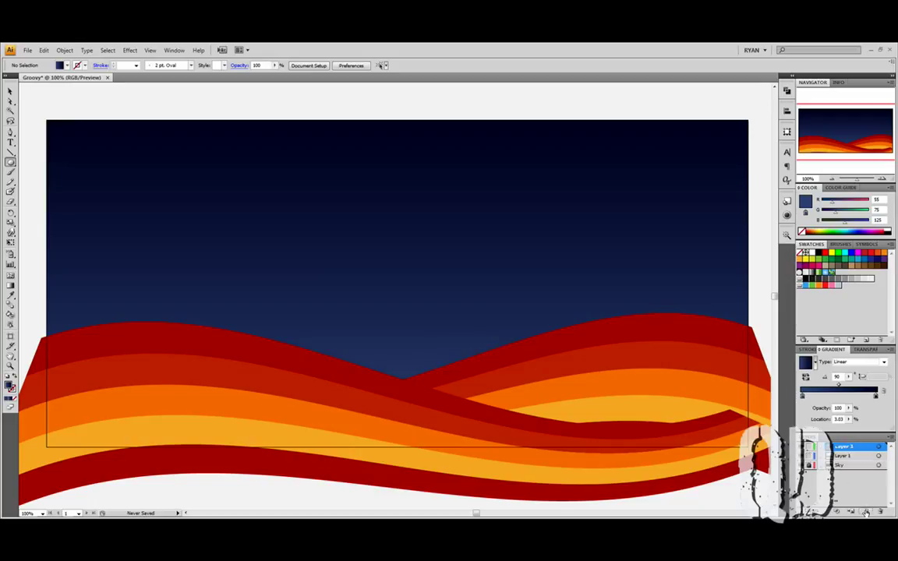
double_click(849, 448)
text(Clouds)
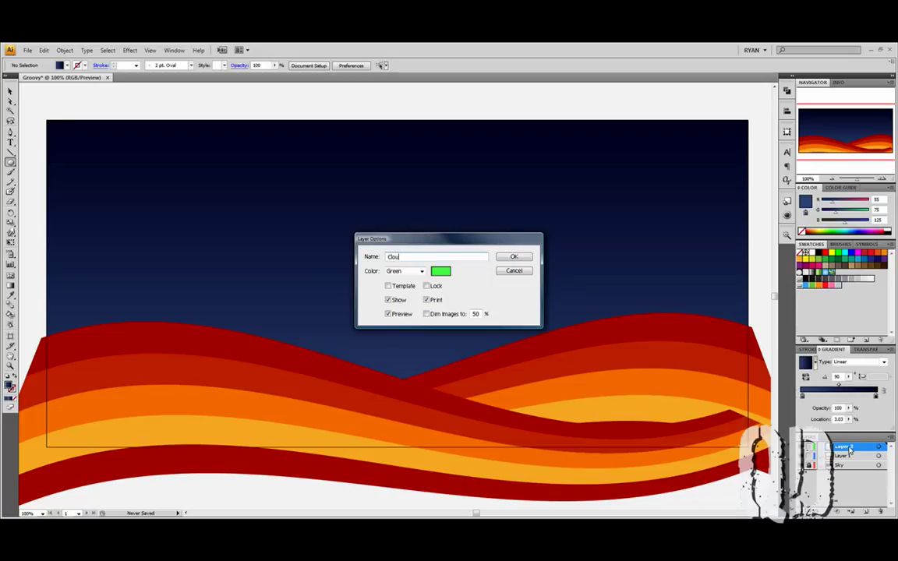
click(512, 257)
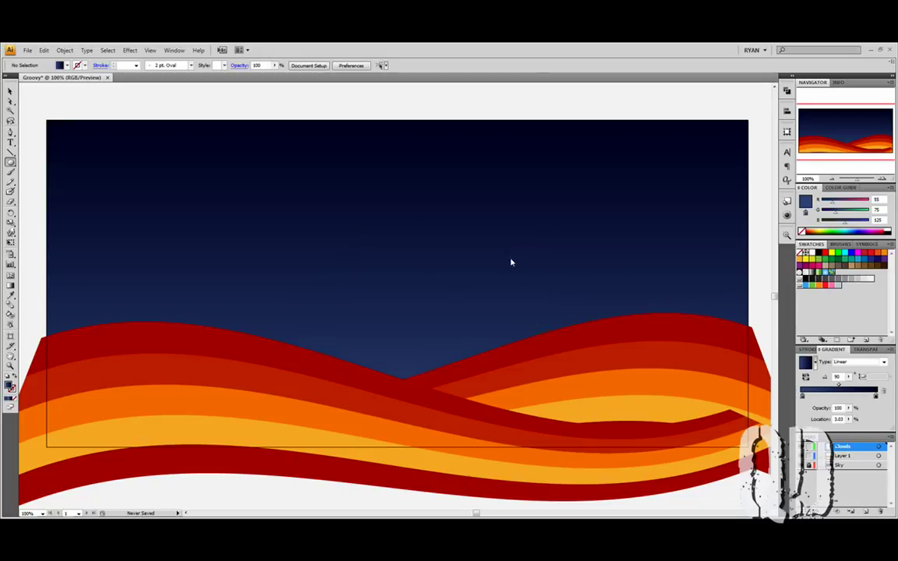
- Create a 50 by 50 px circle in the sky on the Clouds layer
click(316, 209)
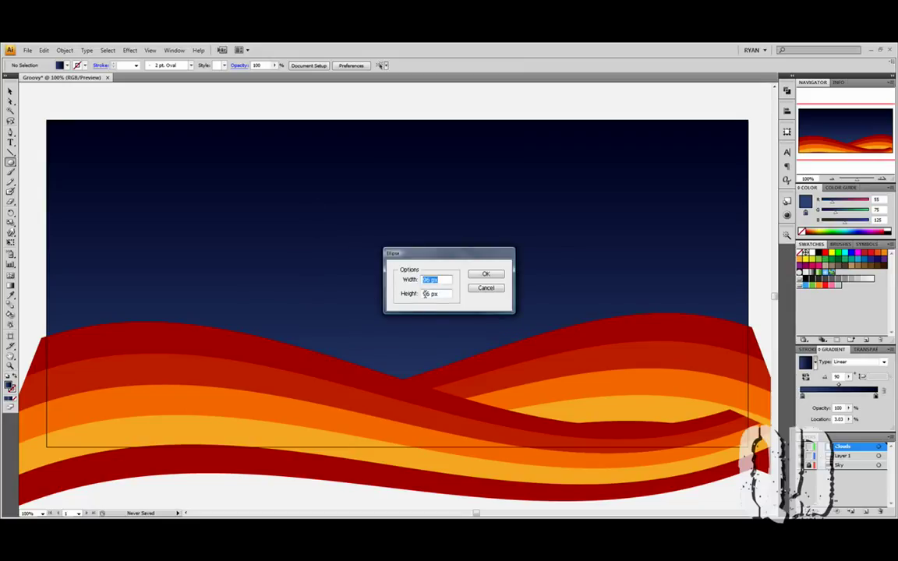
text(50)
key(Tab)
text(5)
key(Return)
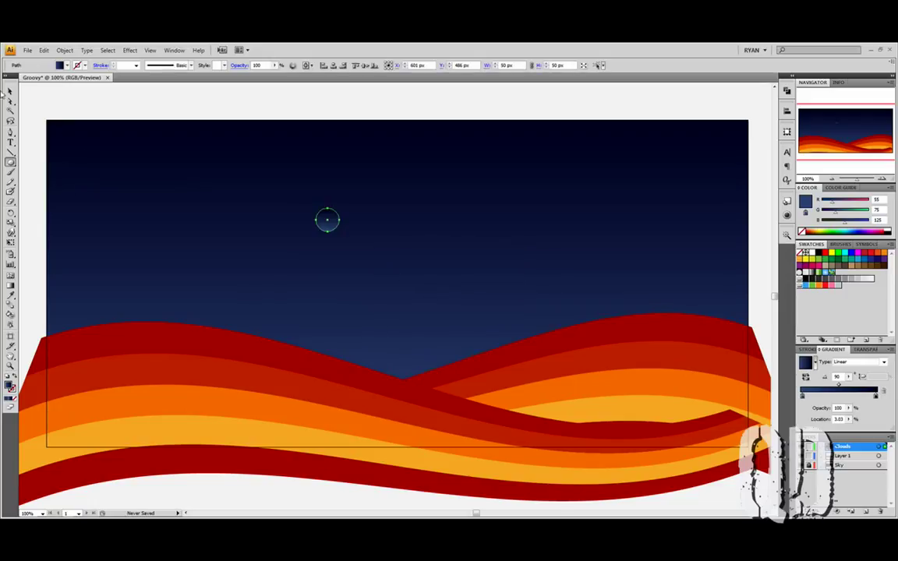
- Fill the circle with white and move it to the horizontal centre of the sky, above the waves' dip
click(11, 91)
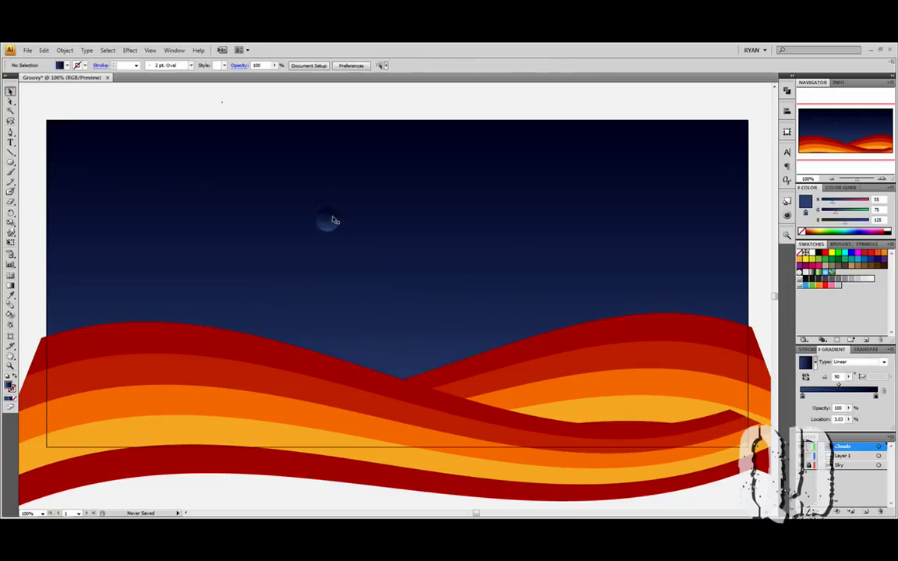
drag(327, 219, 370, 228)
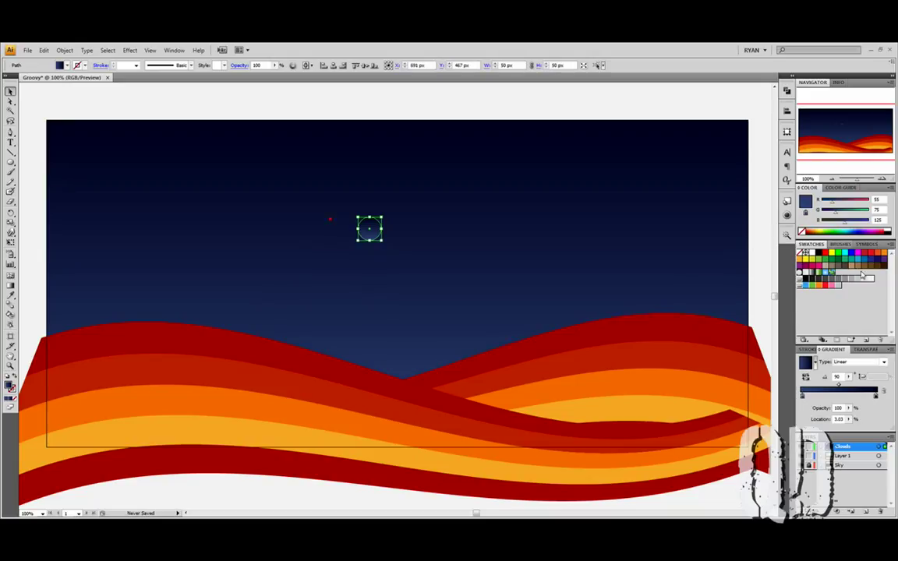
click(811, 254)
click(384, 114)
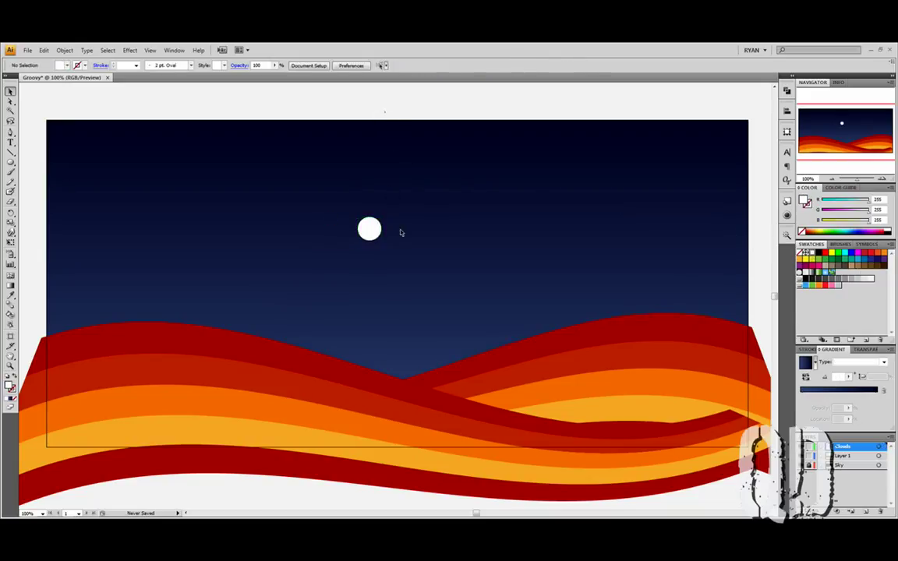
drag(370, 229, 397, 245)
click(415, 151)
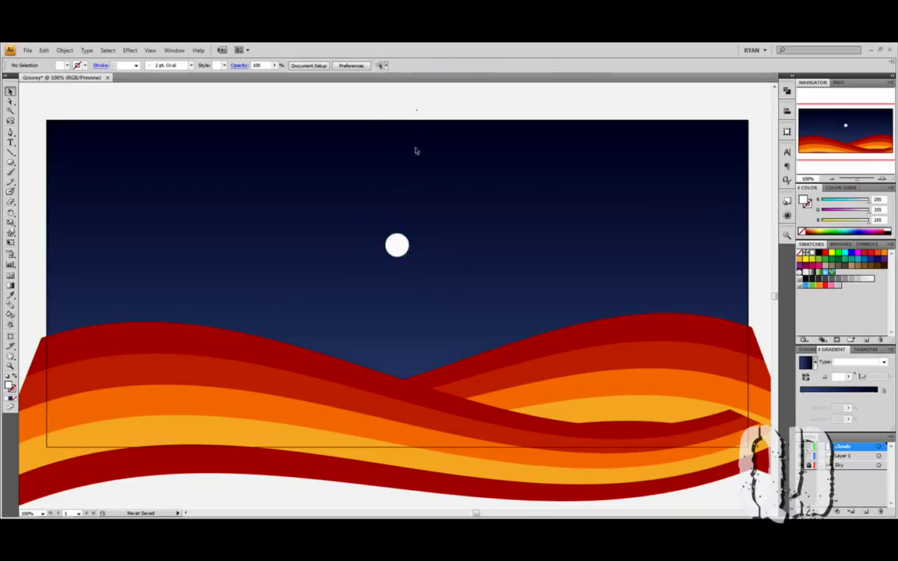
- Nudge the white circle slightly upward and save it as a Graphic symbol named Cloud with a centred registration point
click(392, 247)
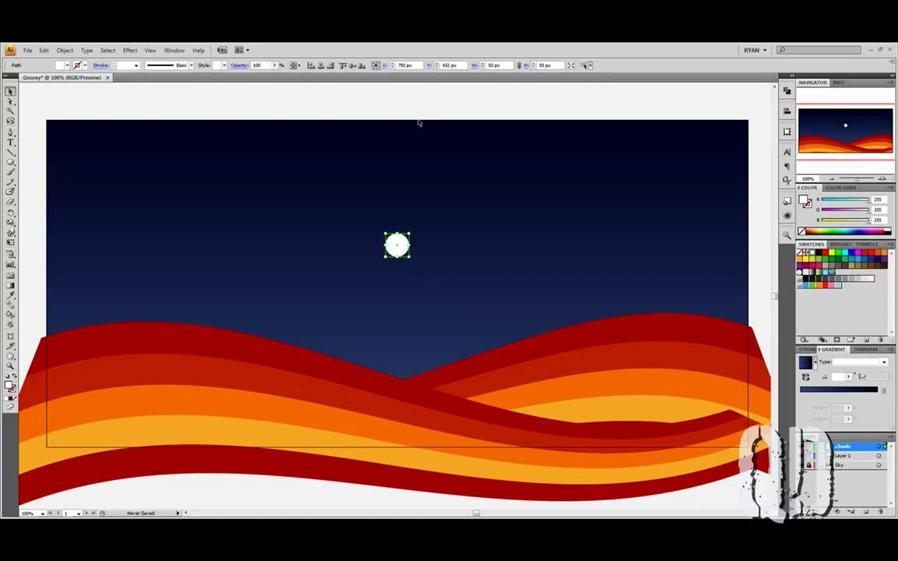
click(866, 245)
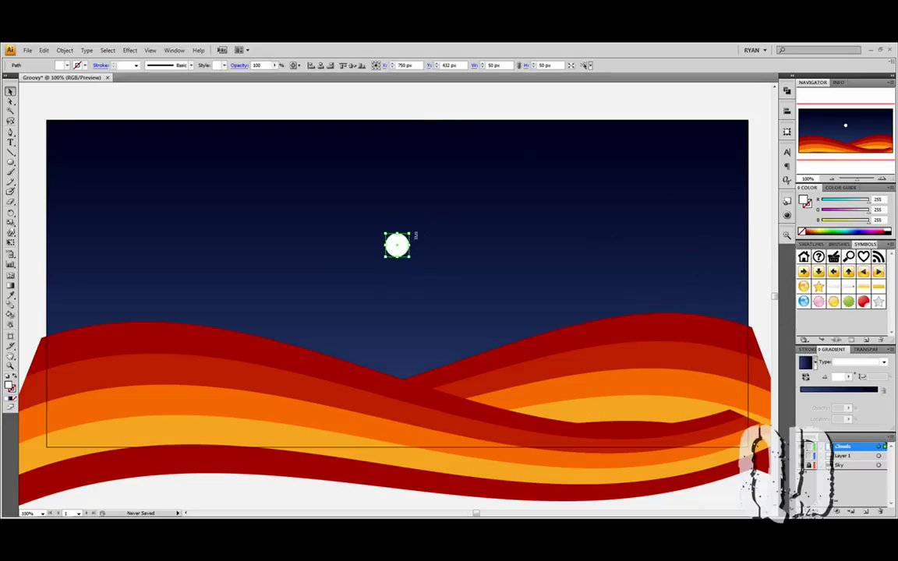
drag(403, 244, 404, 240)
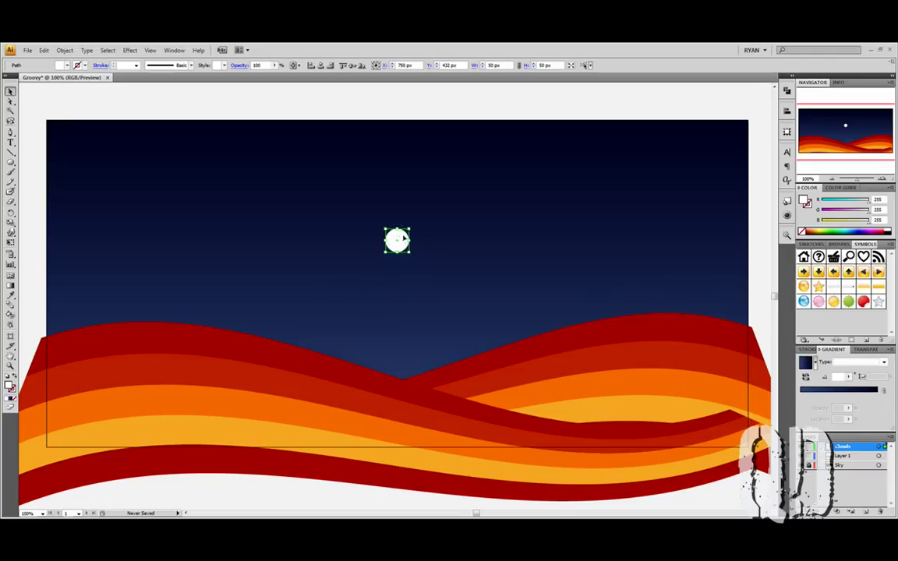
click(866, 341)
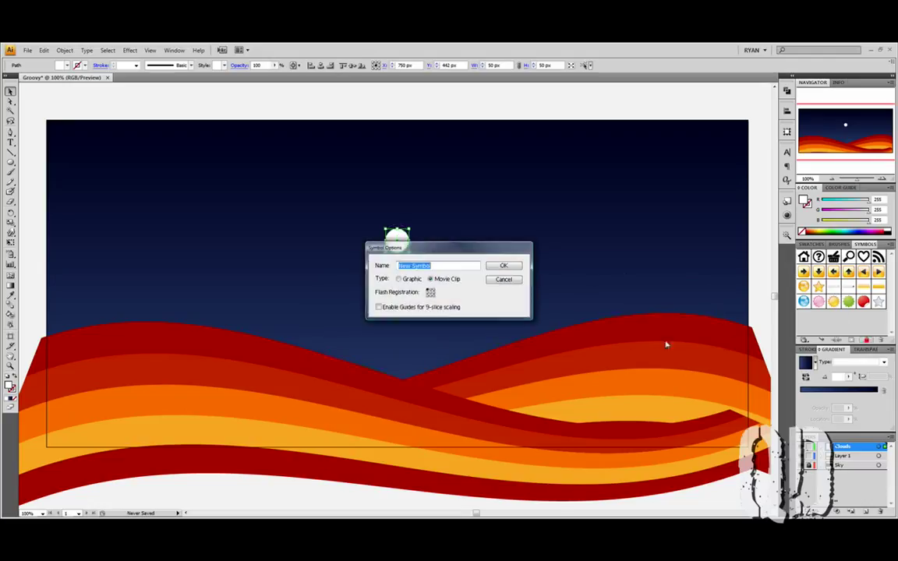
text(Cloud)
drag(445, 247, 551, 200)
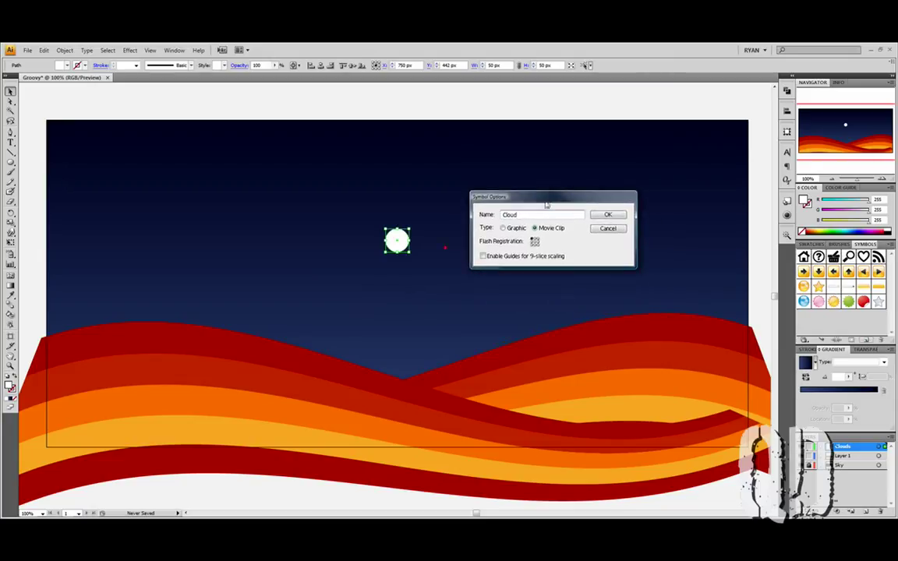
click(503, 228)
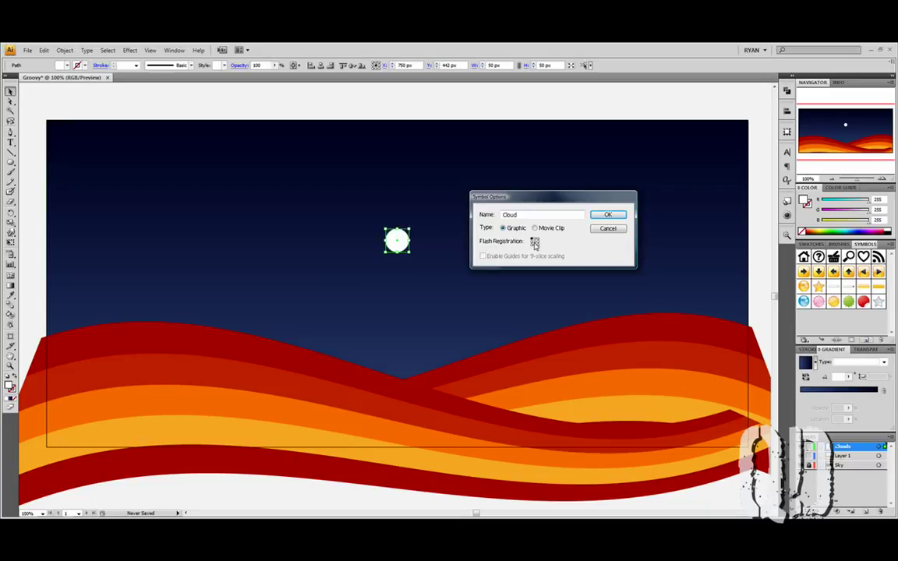
click(534, 242)
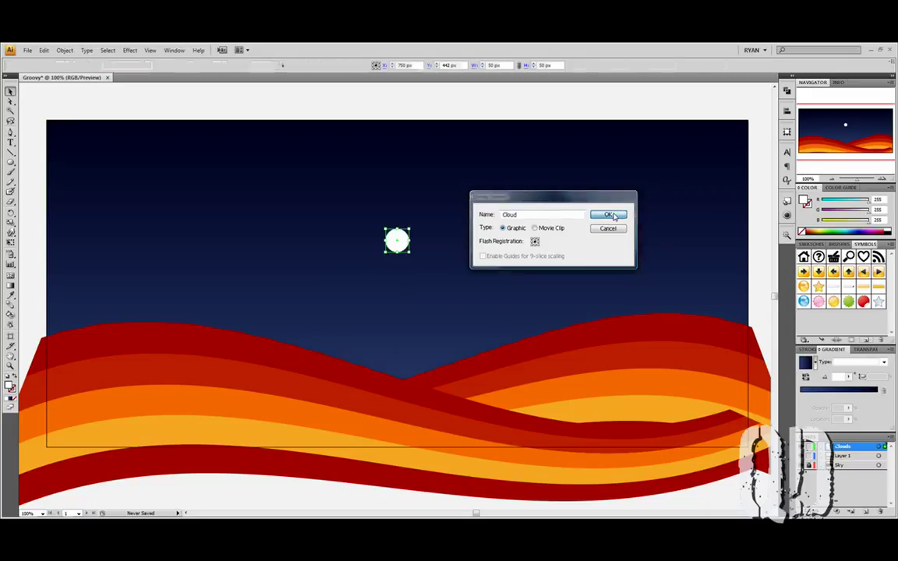
click(613, 216)
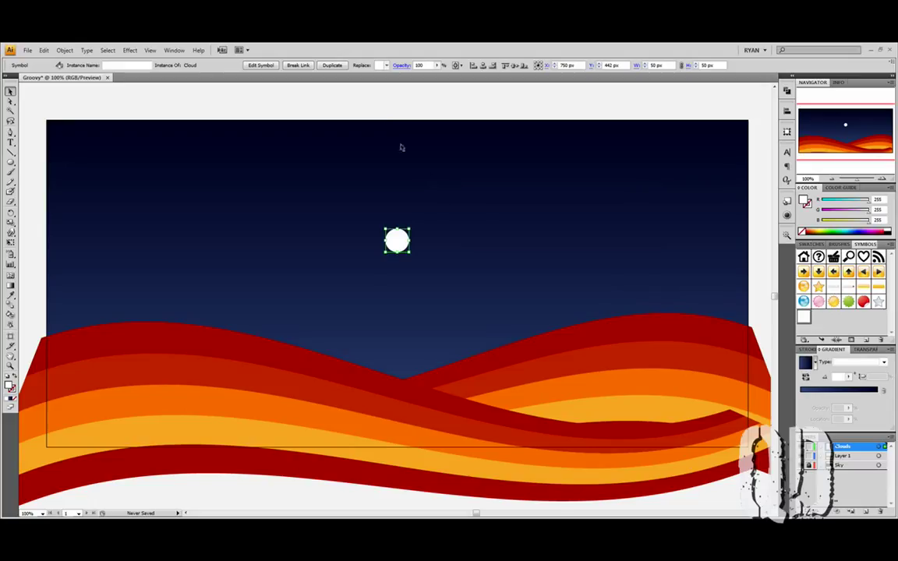
- Delete the Cloud symbol instance from the artboard
click(384, 111)
mouse_move(402, 243)
mouse_down()
mouse_move(357, 245)
mouse_move(438, 242)
mouse_move(362, 260)
mouse_move(439, 216)
mouse_move(412, 234)
mouse_move(411, 217)
mouse_move(419, 247)
mouse_up()
key(Delete)
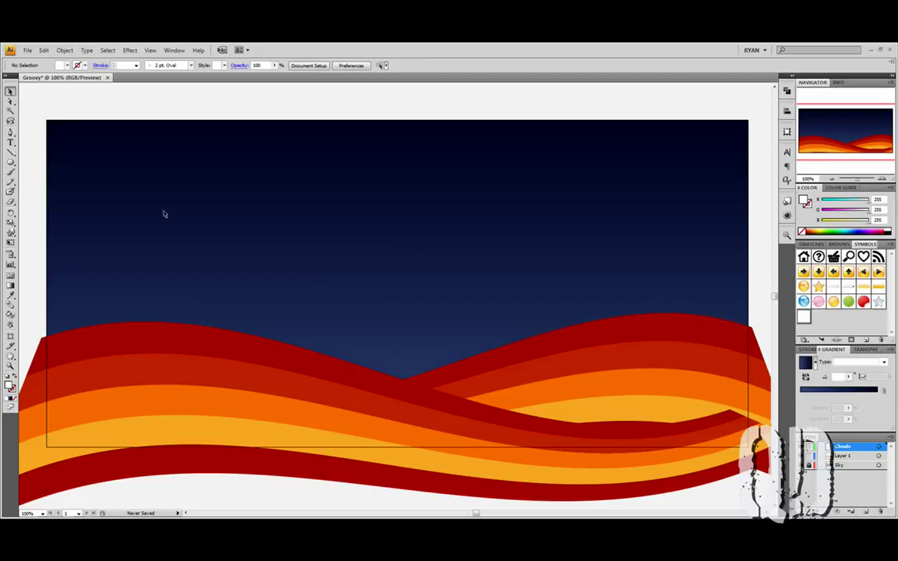
- Activate the Symbol Sprayer and review its diameter, intensity and symbol set density options
click(11, 255)
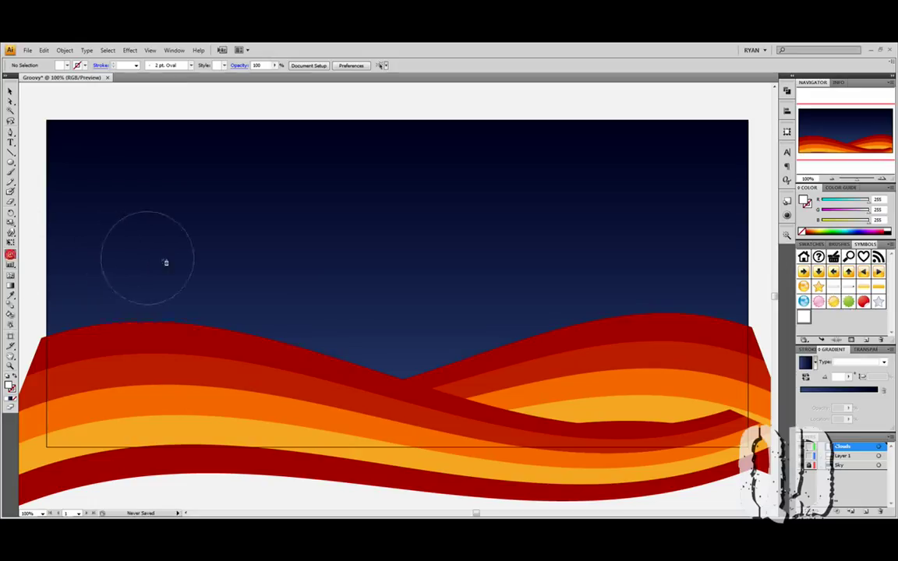
double_click(11, 255)
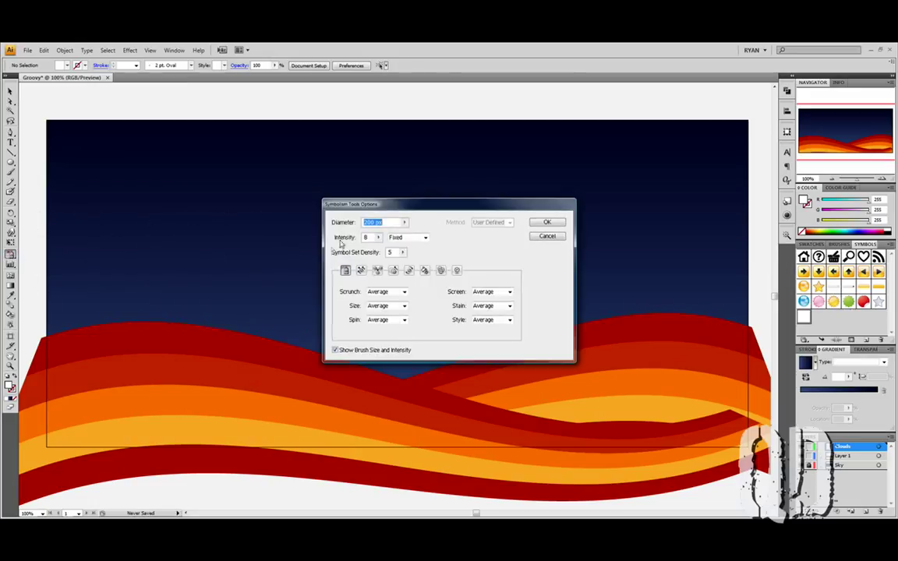
drag(398, 205, 472, 179)
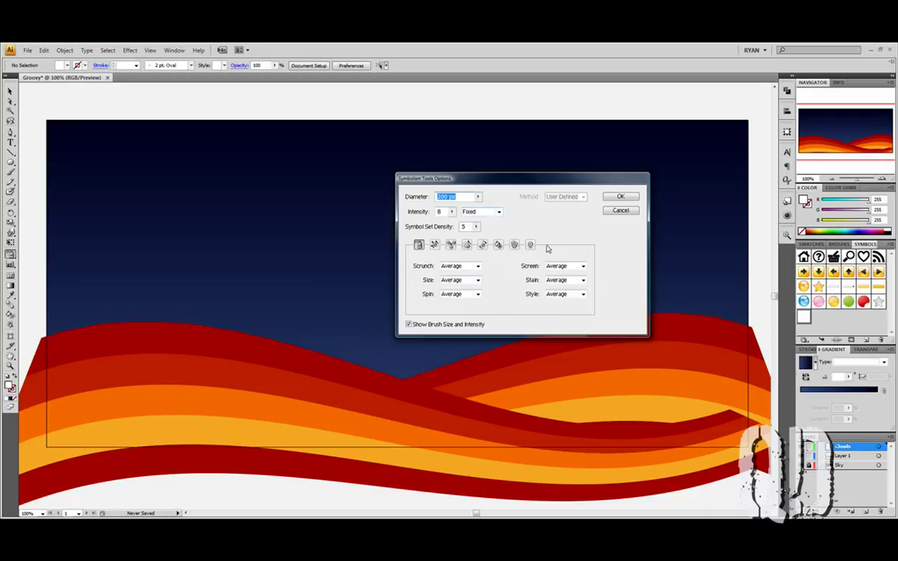
click(621, 197)
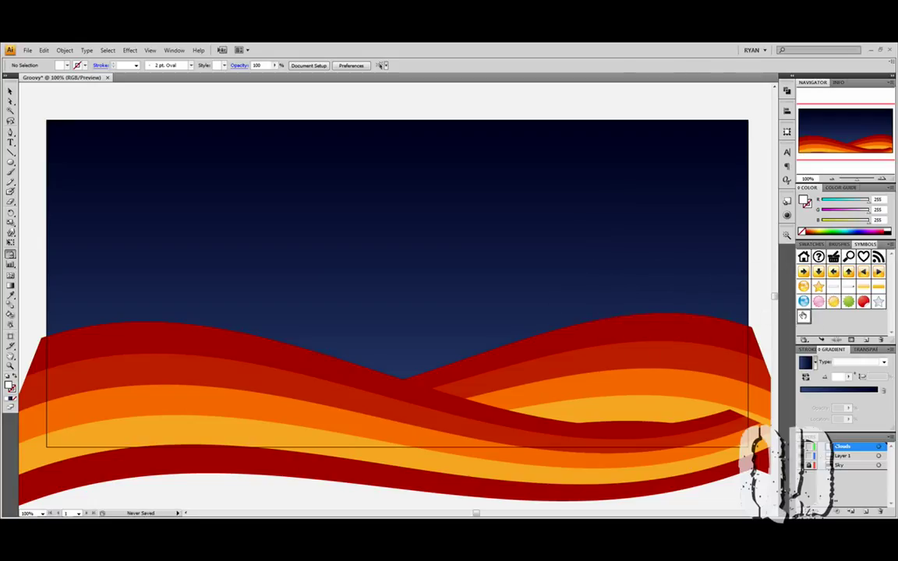
key(v)
click(11, 255)
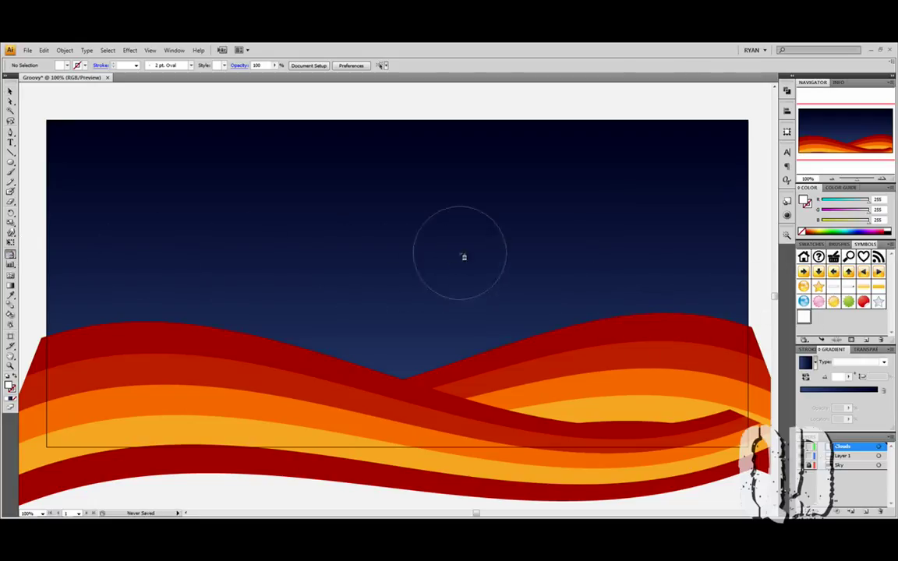
- Spray a cluster of Cloud symbols about 349 by 287 px just above the dip between the waves
mouse_move(385, 266)
mouse_down()
mouse_move(392, 291)
mouse_move(373, 297)
mouse_move(388, 276)
mouse_move(372, 300)
mouse_move(409, 310)
mouse_move(334, 310)
mouse_move(423, 315)
mouse_move(417, 291)
mouse_move(352, 304)
mouse_move(351, 328)
mouse_move(369, 312)
mouse_up()
click(407, 314)
click(334, 291)
click(336, 293)
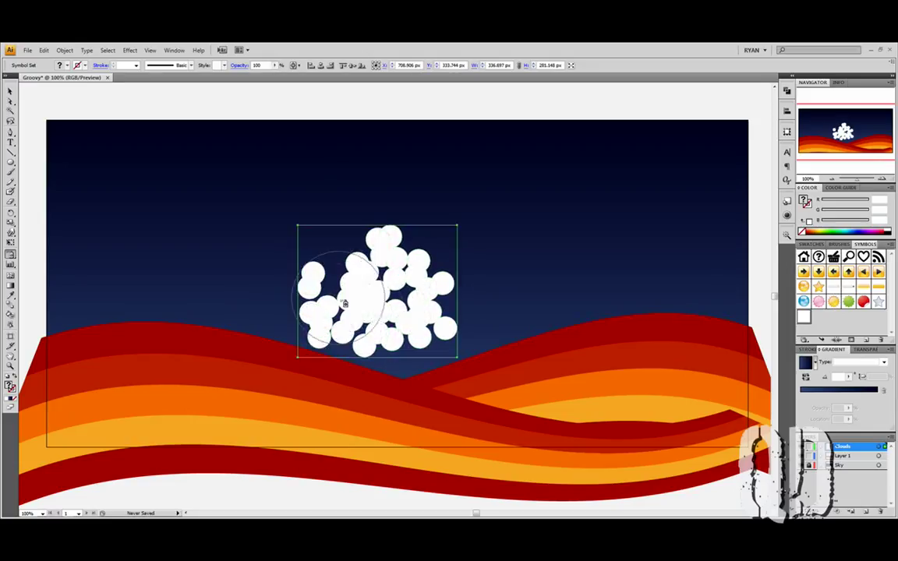
click(346, 303)
click(346, 302)
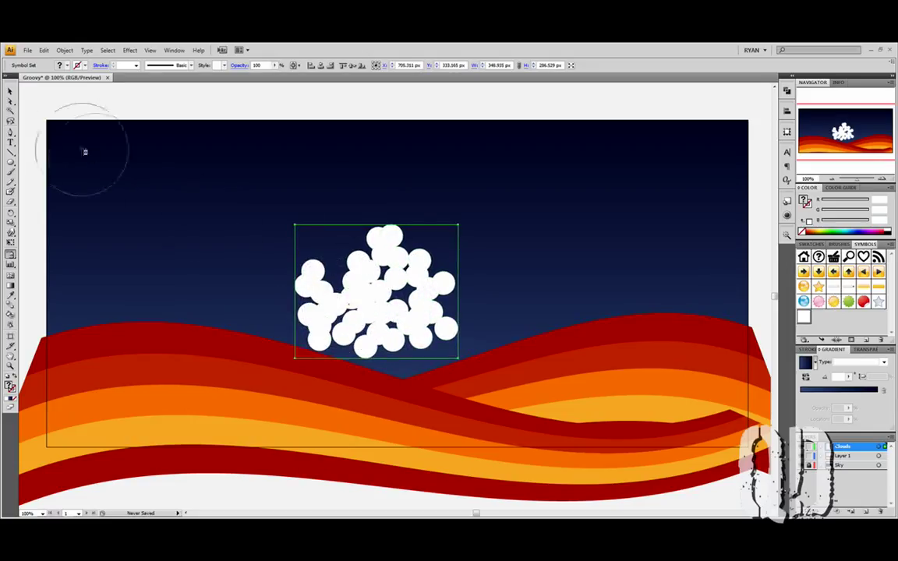
- Move the sprayed cloud cluster to the upper-left part of the sky
click(10, 92)
click(139, 95)
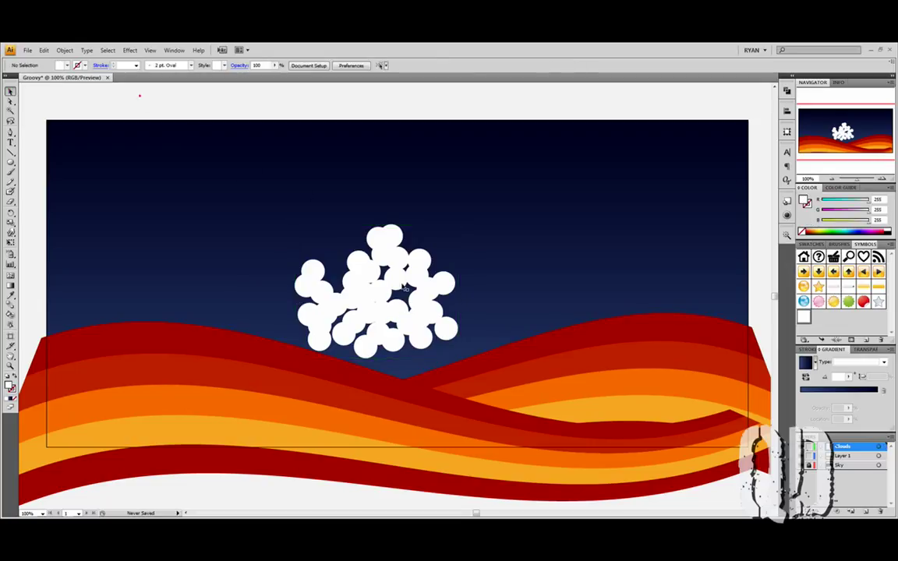
drag(396, 281, 195, 220)
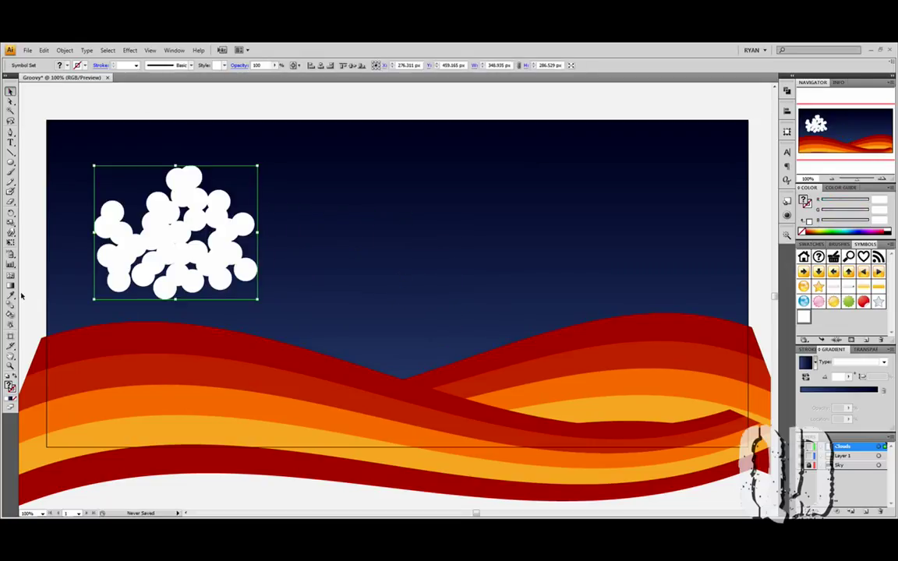
- Spray a second, wider cluster of Cloud symbols in the right part of the sky, within the same symbol set
click(10, 253)
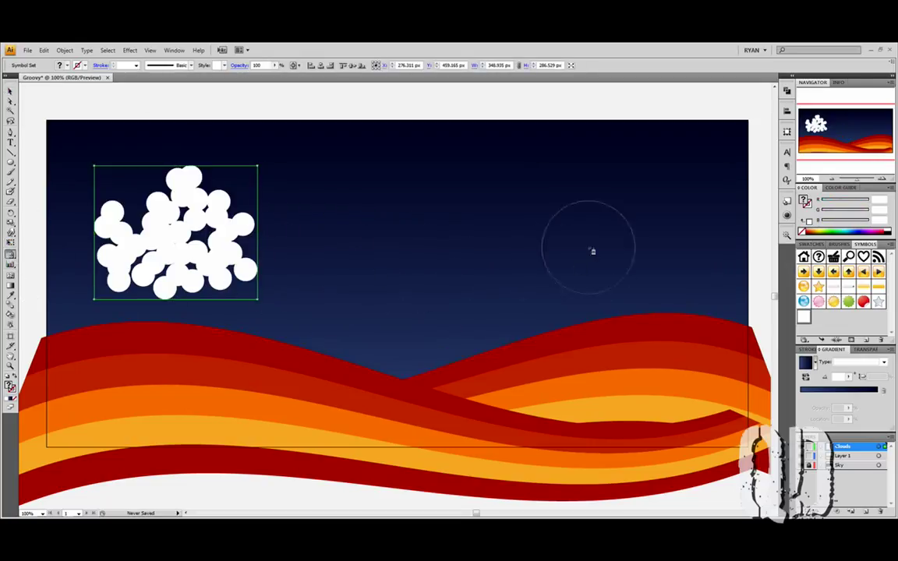
mouse_move(591, 250)
mouse_down()
mouse_move(542, 233)
mouse_move(553, 267)
mouse_move(504, 259)
mouse_move(567, 235)
mouse_move(586, 214)
mouse_move(609, 241)
mouse_move(589, 238)
mouse_move(618, 253)
mouse_move(614, 276)
mouse_move(568, 254)
mouse_up()
click(568, 254)
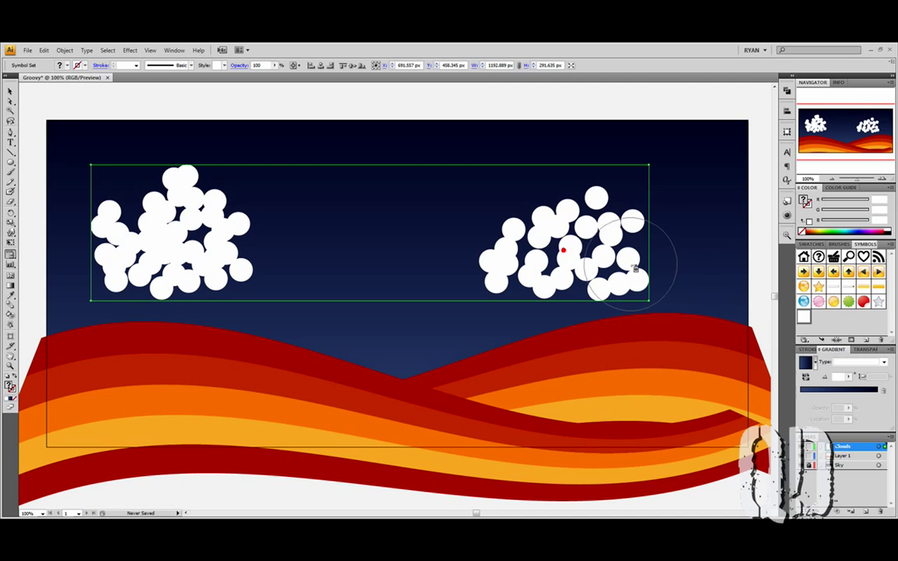
click(670, 272)
click(649, 251)
click(635, 259)
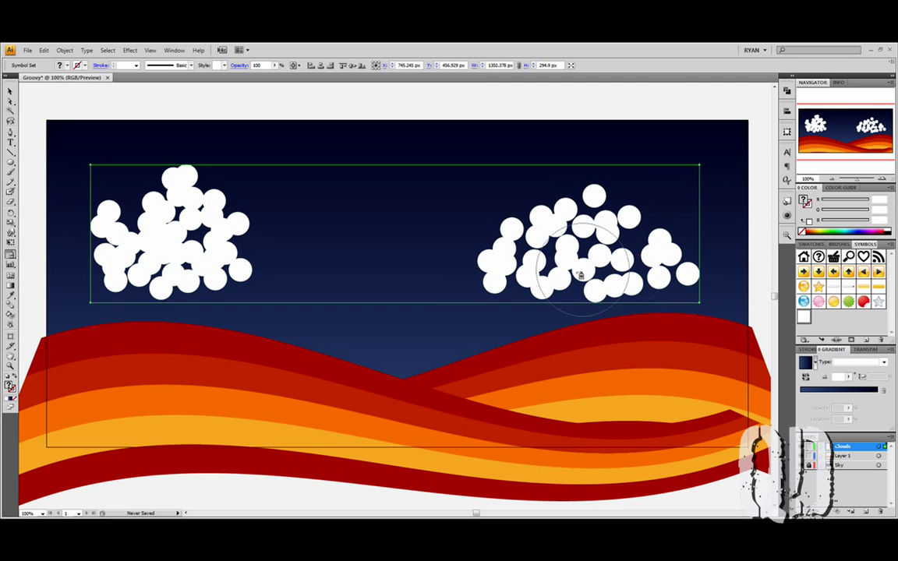
- Spray a third cloud cluster over the waves at the artboard's bottom centre, widening its base to both sides
mouse_move(380, 372)
mouse_down()
mouse_move(360, 399)
mouse_move(390, 402)
mouse_move(331, 419)
mouse_move(363, 393)
mouse_up()
click(352, 368)
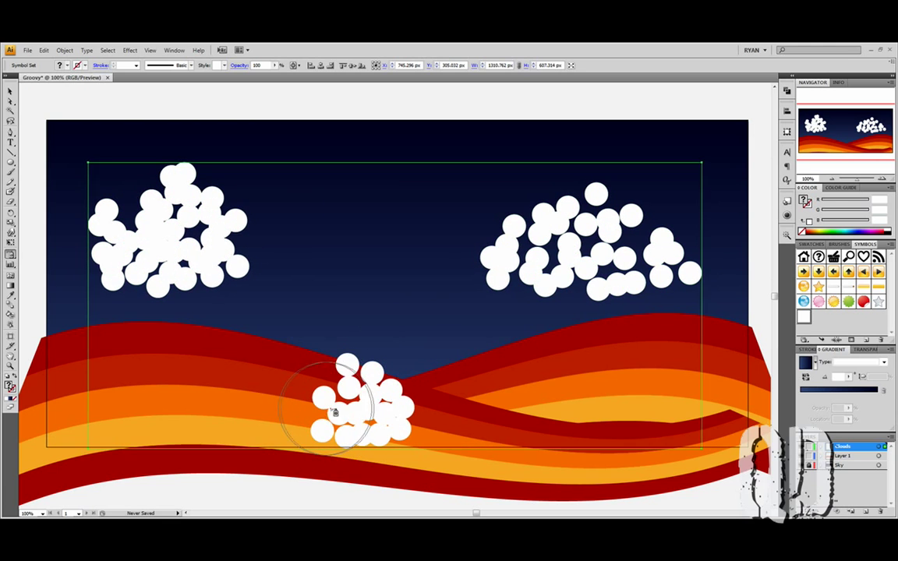
click(327, 404)
click(389, 366)
drag(399, 424, 410, 422)
drag(376, 368, 354, 370)
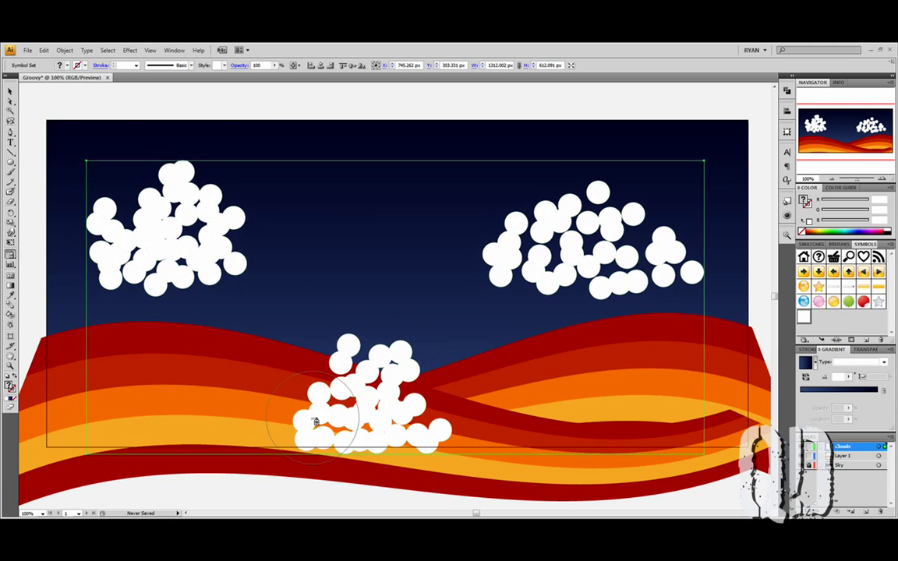
drag(298, 421, 269, 421)
drag(298, 398, 284, 396)
drag(437, 388, 459, 391)
mouse_move(405, 396)
mouse_down()
mouse_move(431, 424)
mouse_move(448, 414)
mouse_up()
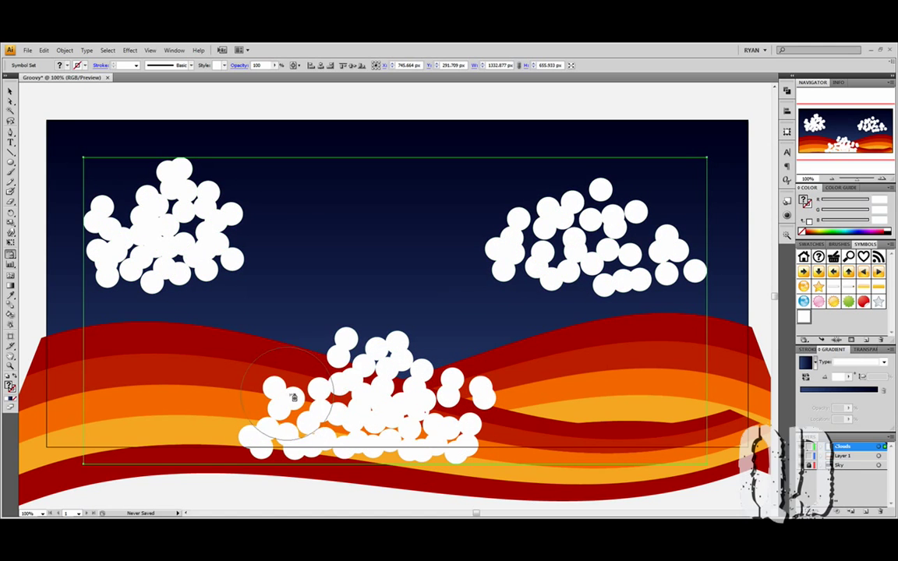
- Move the cloud symbol set slightly up and to the right, and enlarge the circles in the right cloud with the Symbol Sizer
click(13, 93)
drag(168, 202, 180, 172)
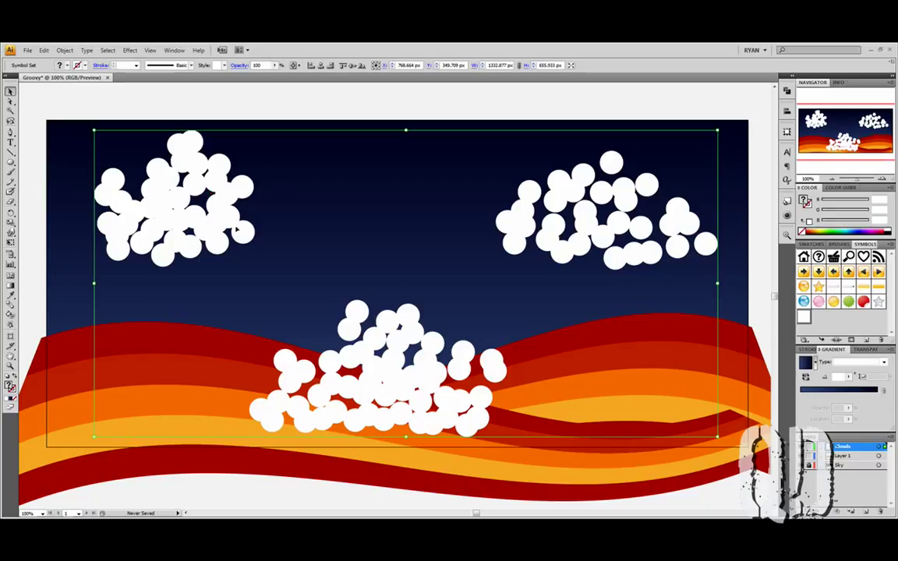
click(13, 255)
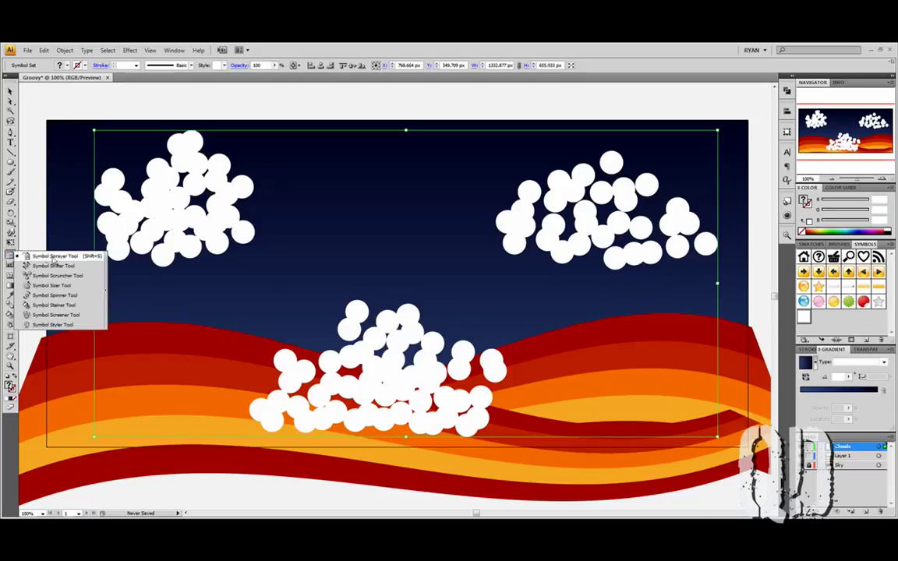
click(77, 288)
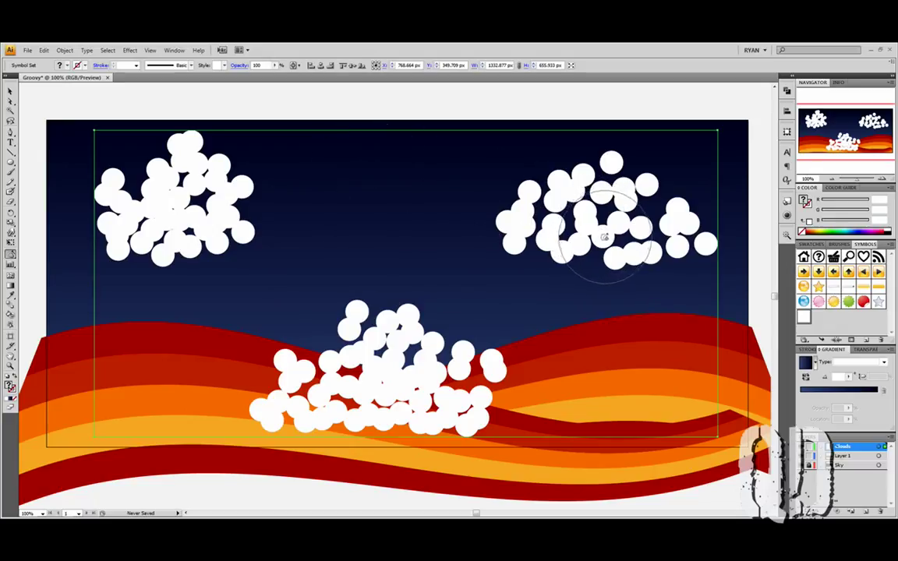
mouse_move(604, 236)
mouse_down()
mouse_move(567, 234)
mouse_move(651, 235)
mouse_move(607, 226)
mouse_up()
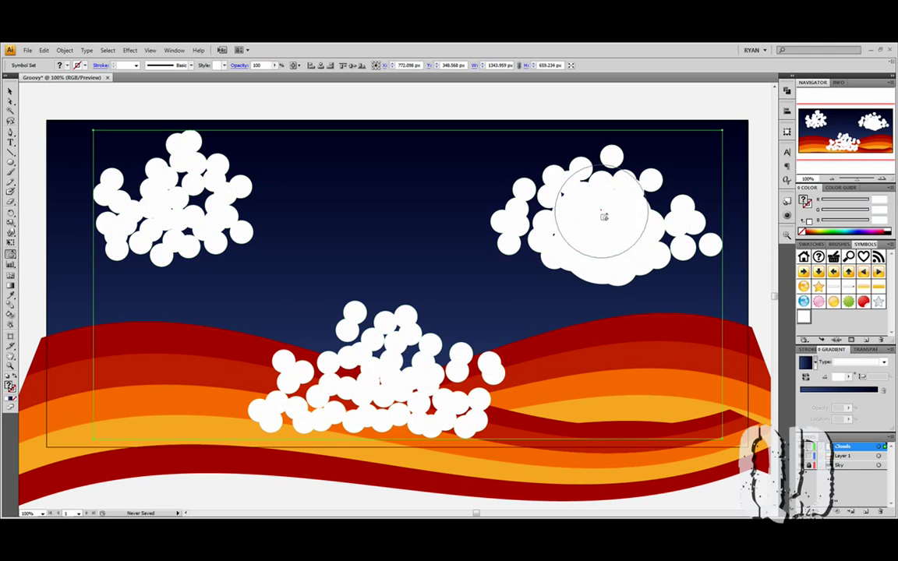
mouse_move(553, 228)
mouse_down()
mouse_move(517, 225)
mouse_move(537, 216)
mouse_move(674, 224)
mouse_move(619, 214)
mouse_move(619, 239)
mouse_up()
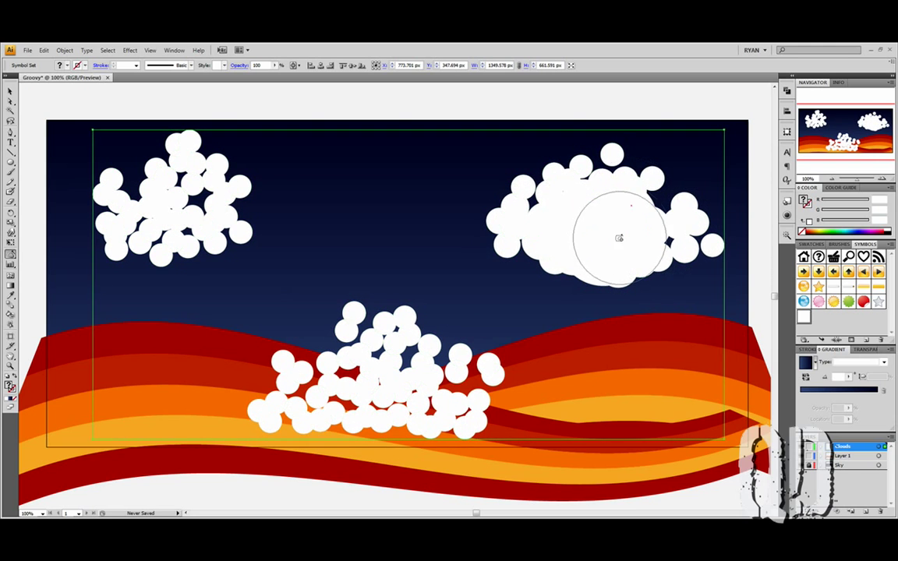
- Enlarge the circles across the middle of the bottom cloud to close most of its gaps
click(425, 385)
mouse_move(427, 385)
mouse_down()
mouse_move(390, 375)
mouse_move(378, 395)
mouse_move(312, 381)
mouse_up()
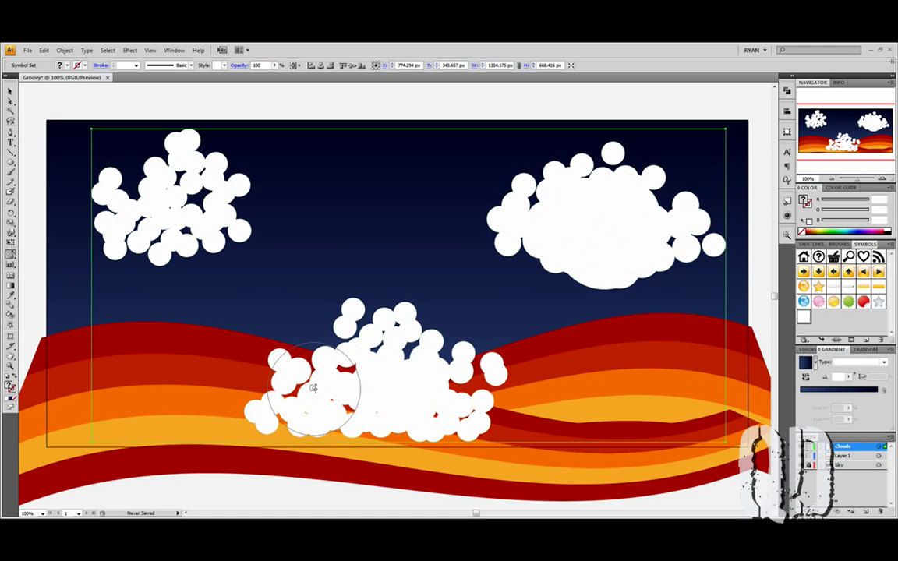
click(411, 366)
click(352, 372)
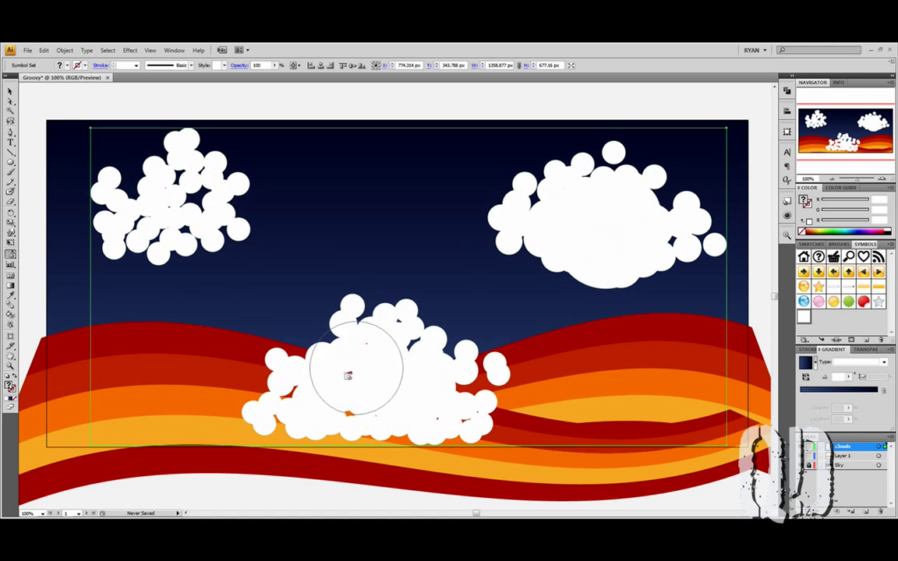
- Enlarge the circles throughout the upper-left cloud with the Symbol Sizer to fill its gaps
mouse_move(190, 208)
mouse_down()
mouse_move(240, 232)
mouse_move(211, 225)
mouse_move(225, 246)
mouse_move(200, 249)
mouse_up()
click(135, 233)
click(120, 244)
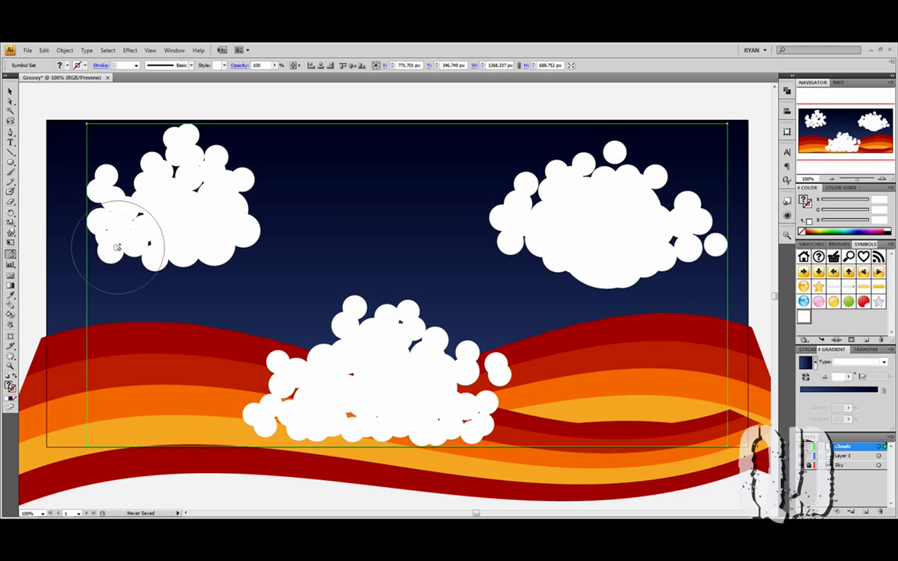
click(133, 218)
click(148, 191)
drag(144, 189, 140, 190)
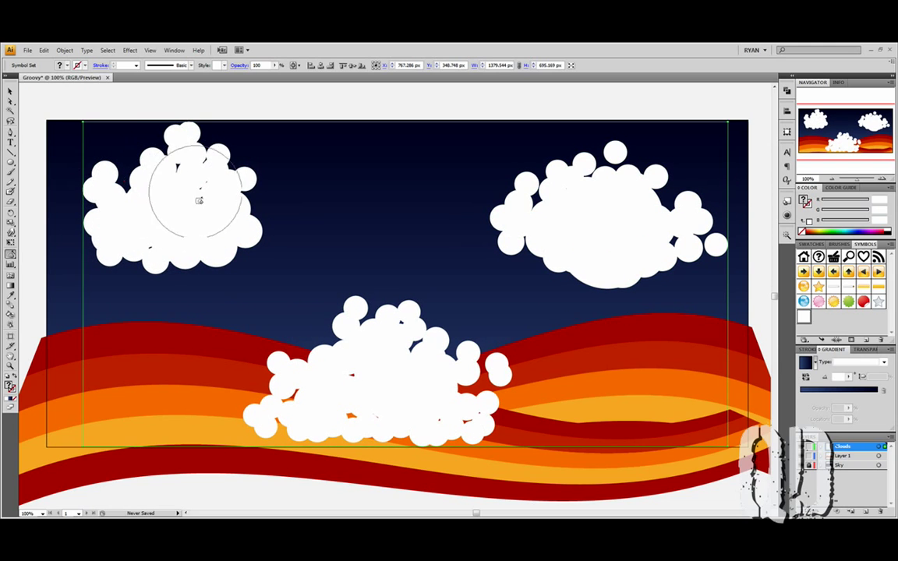
- Enlarge more circles at the bottom cloud's right side and upper-left edge
click(441, 400)
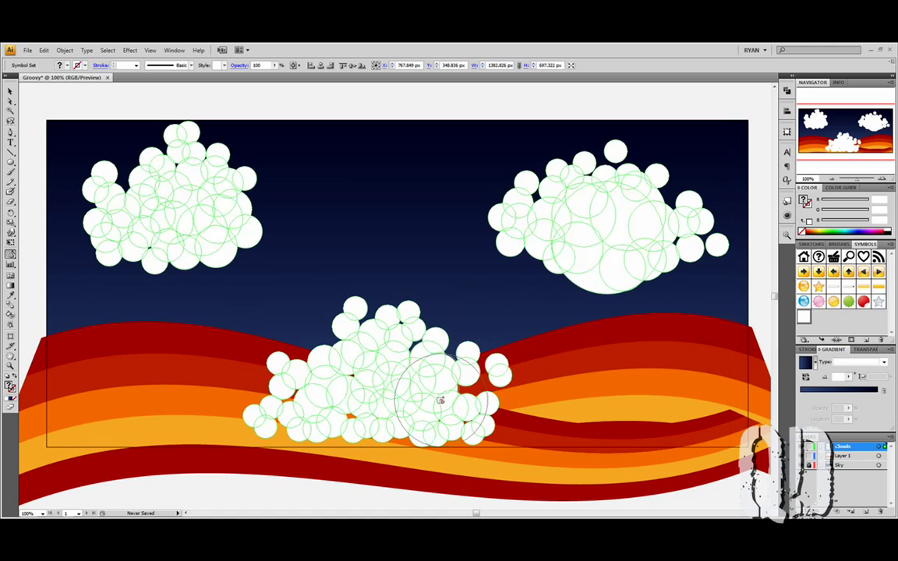
click(472, 390)
click(324, 334)
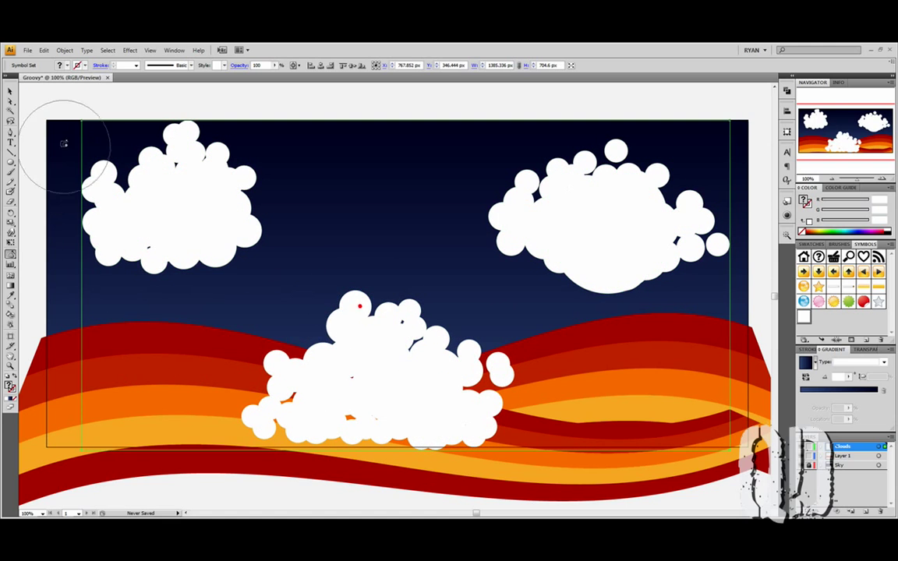
- Nudge the whole cloud symbol set slightly left and up within the sky
click(10, 91)
drag(238, 199, 241, 201)
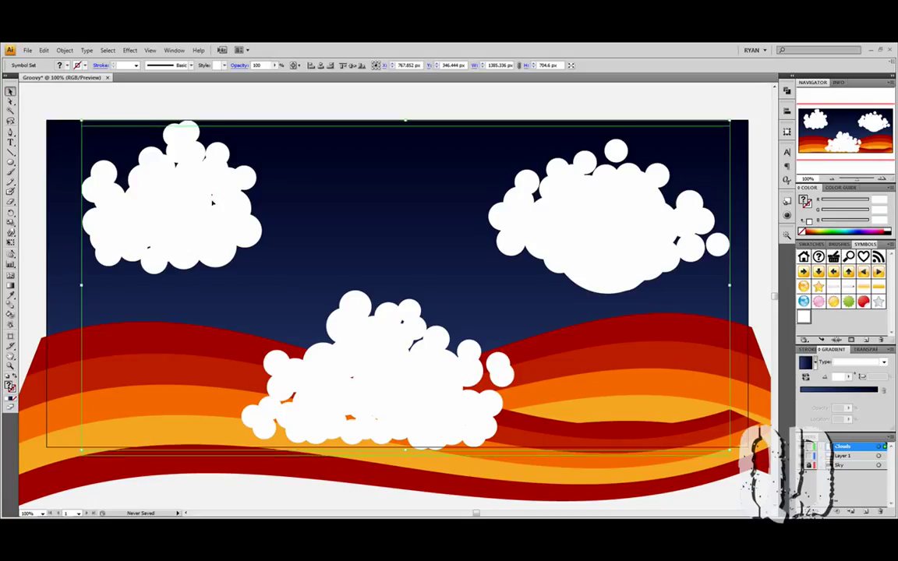
mouse_move(596, 248)
mouse_down()
mouse_move(570, 259)
mouse_move(589, 245)
mouse_up()
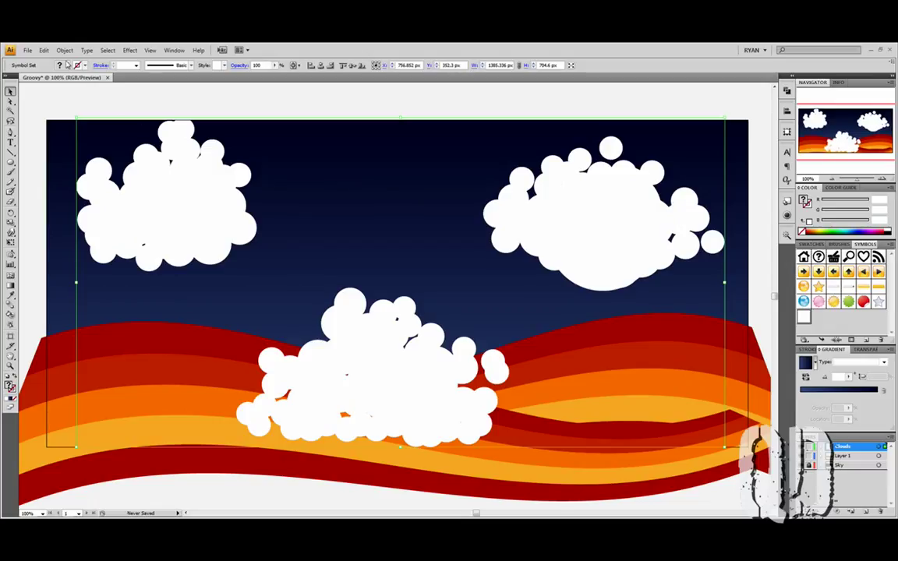
- Expand the cloud symbol set, with Object and Fill included, twice to turn it into plain circle paths
click(65, 50)
click(77, 153)
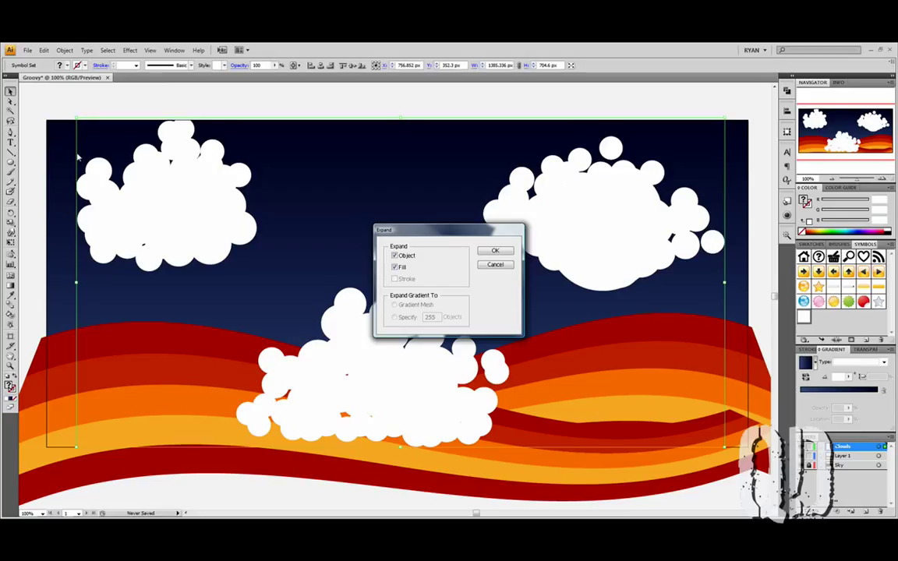
click(494, 250)
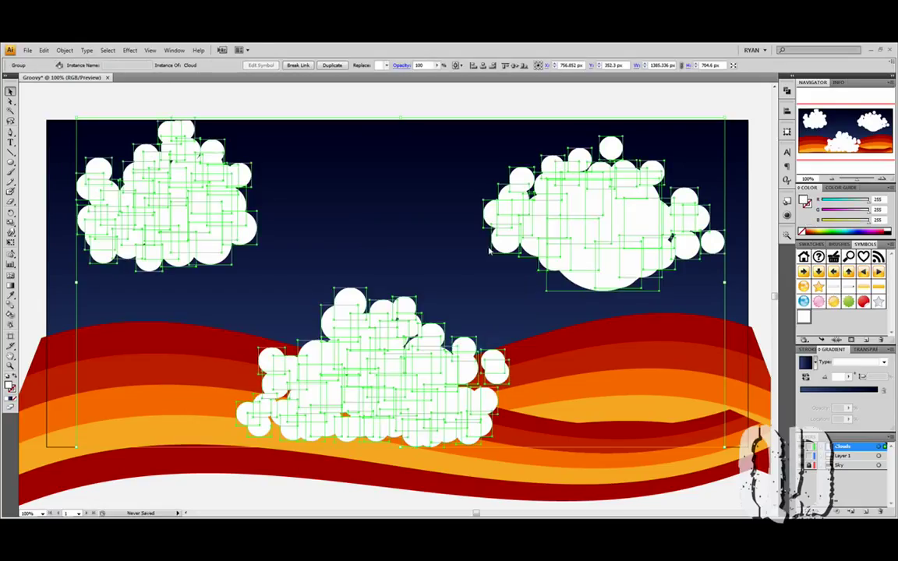
click(64, 51)
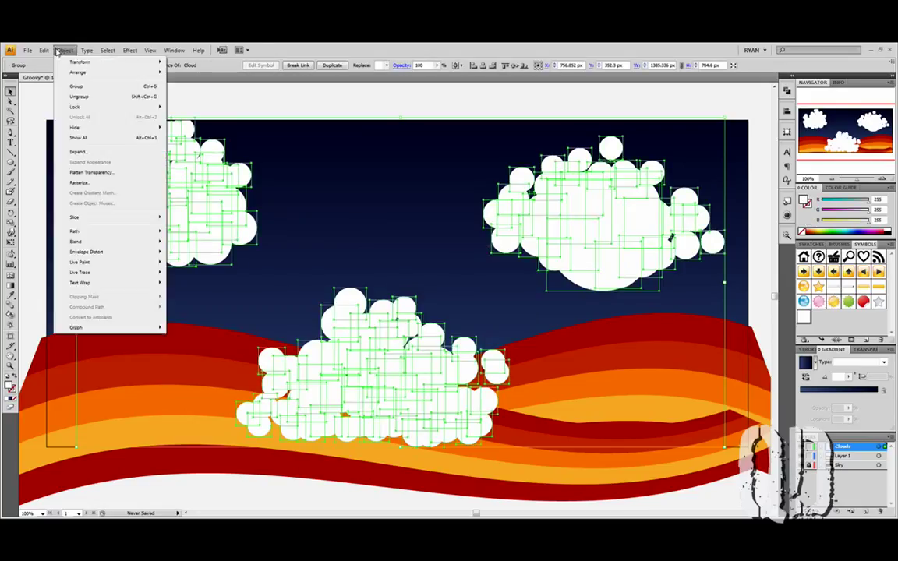
click(67, 153)
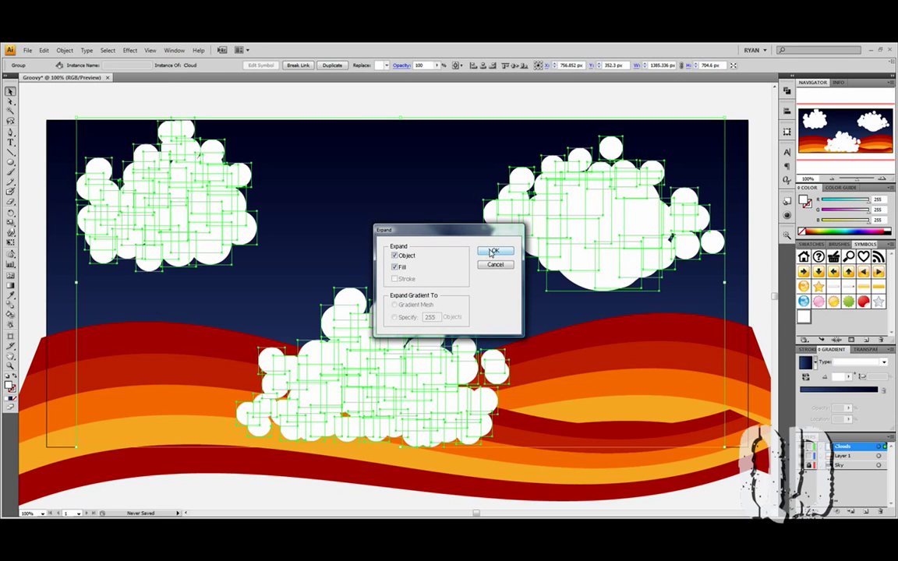
click(493, 251)
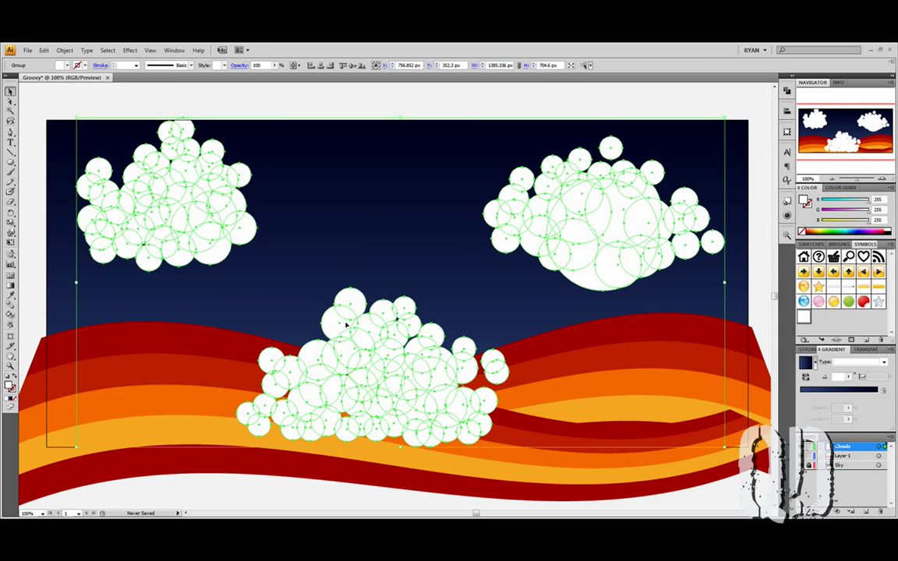
- Shift the expanded clouds slightly to the right, lock Layer 1 and clear the selection
drag(384, 336, 385, 345)
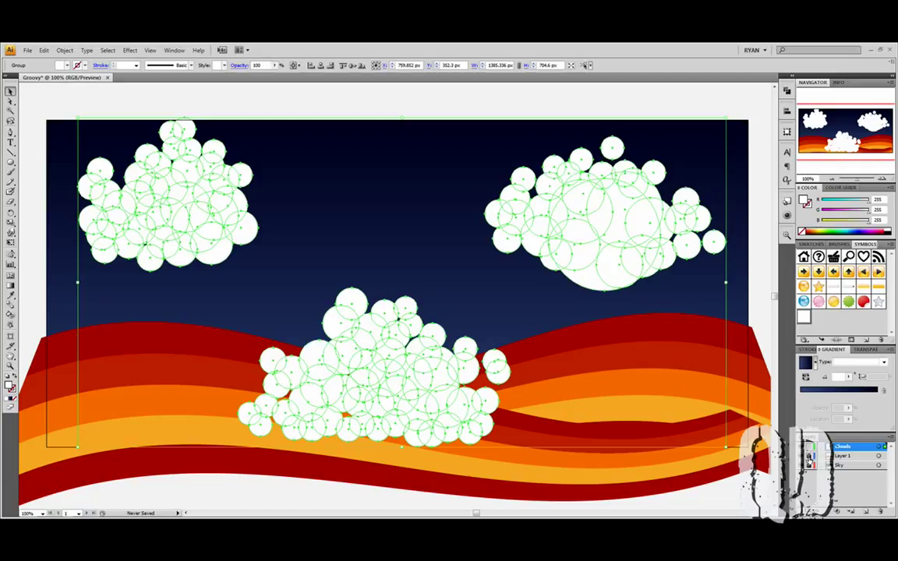
drag(654, 335, 643, 434)
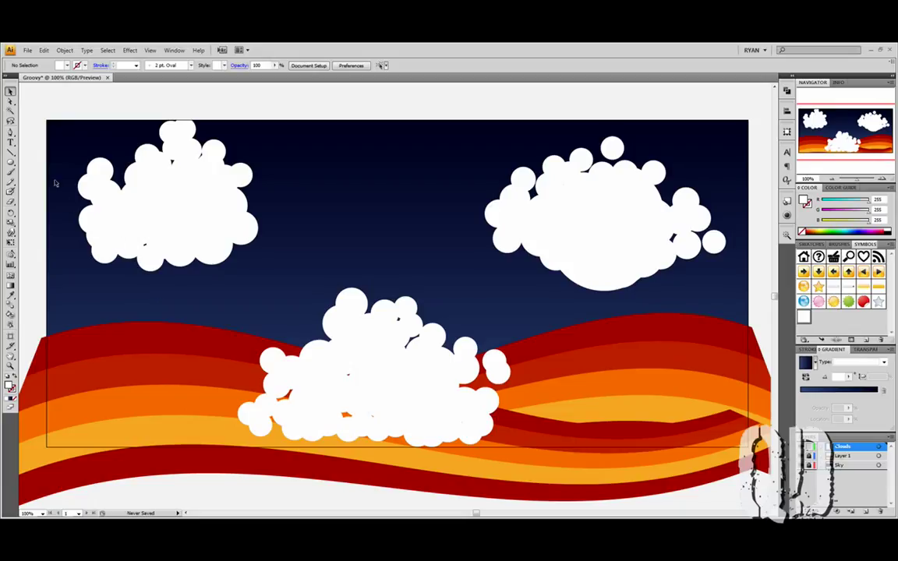
- Draw white circles with the Ellipse tool over the remaining gaps and edge notches of the upper-left cloud
click(11, 162)
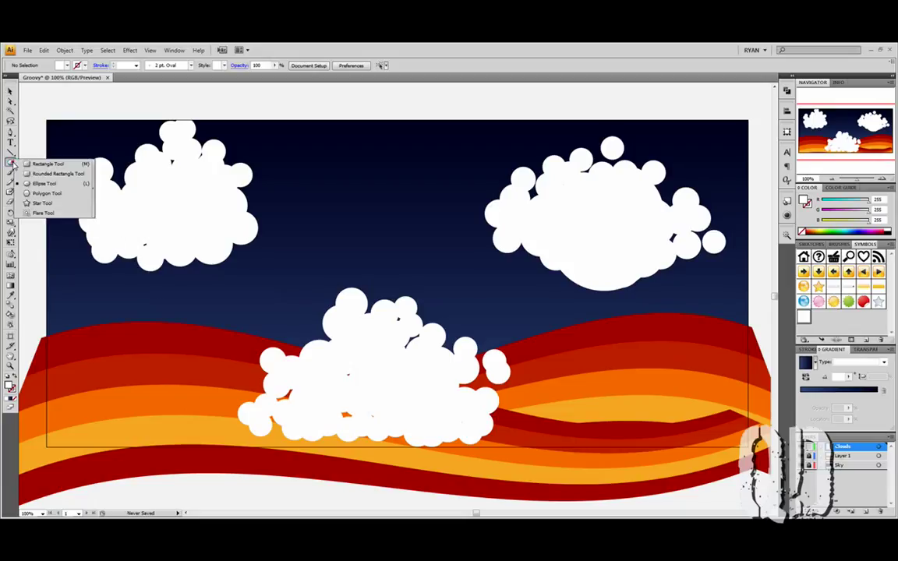
click(12, 164)
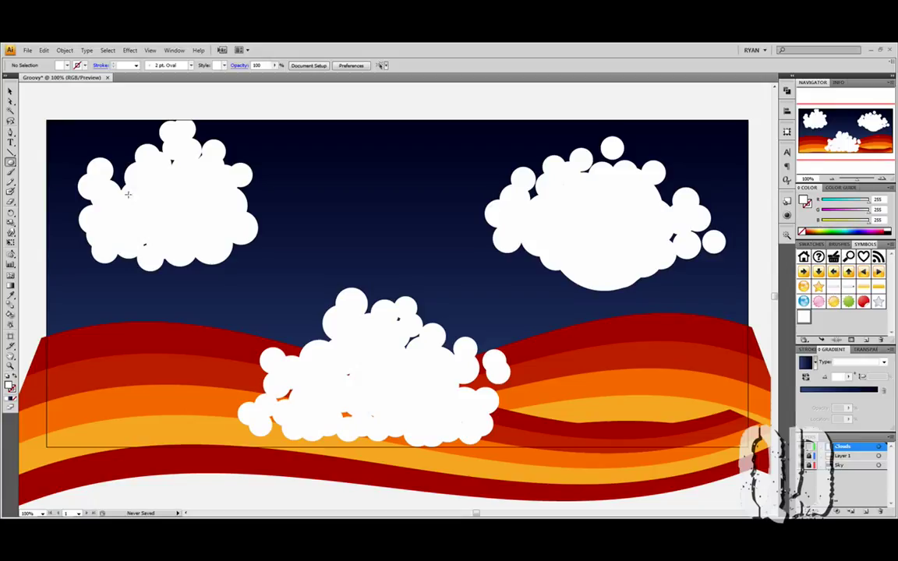
drag(128, 194, 196, 194)
drag(205, 161, 217, 176)
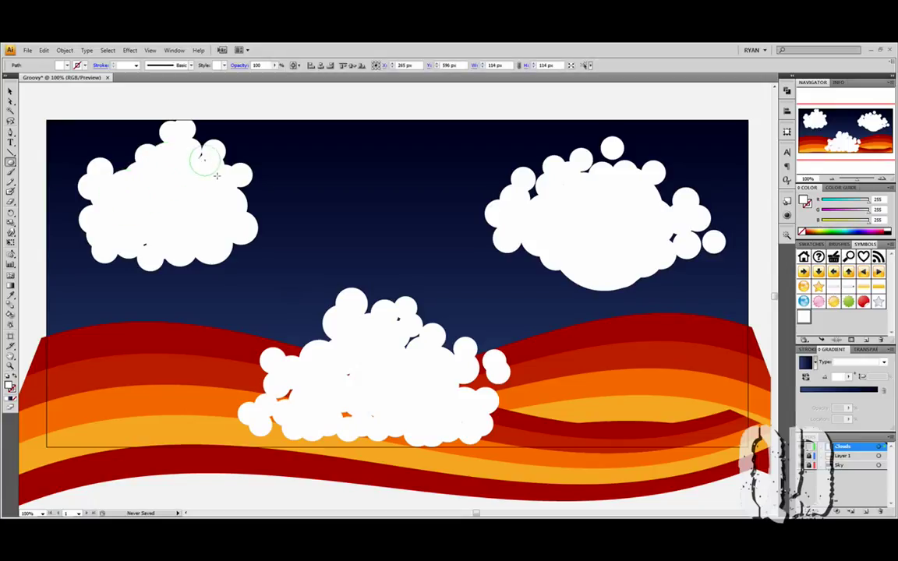
drag(162, 160, 190, 181)
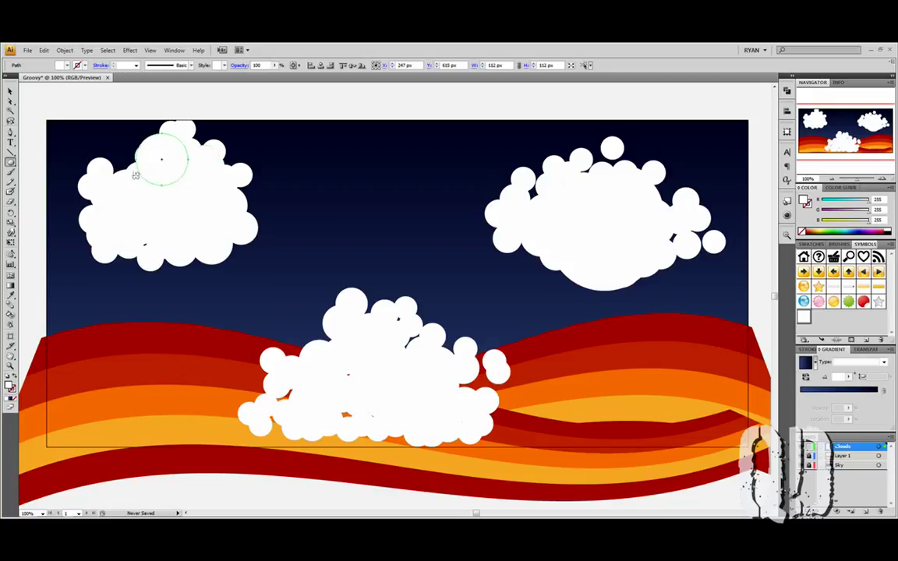
drag(135, 175, 163, 202)
drag(142, 241, 166, 255)
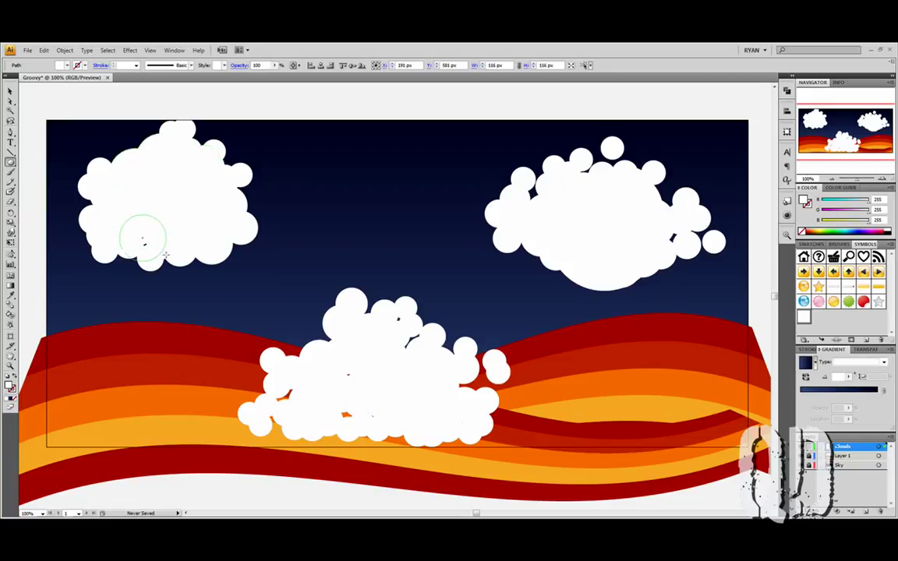
drag(185, 151, 238, 209)
- Draw white circles, about 90 to 180 px wide, over the gaps inside and along the edges of the bottom cloud
mouse_move(360, 396)
mouse_down()
mouse_move(371, 408)
mouse_move(352, 412)
mouse_move(374, 426)
mouse_up()
mouse_move(401, 356)
mouse_down()
mouse_move(424, 390)
mouse_move(413, 372)
mouse_move(475, 405)
mouse_move(431, 419)
mouse_up()
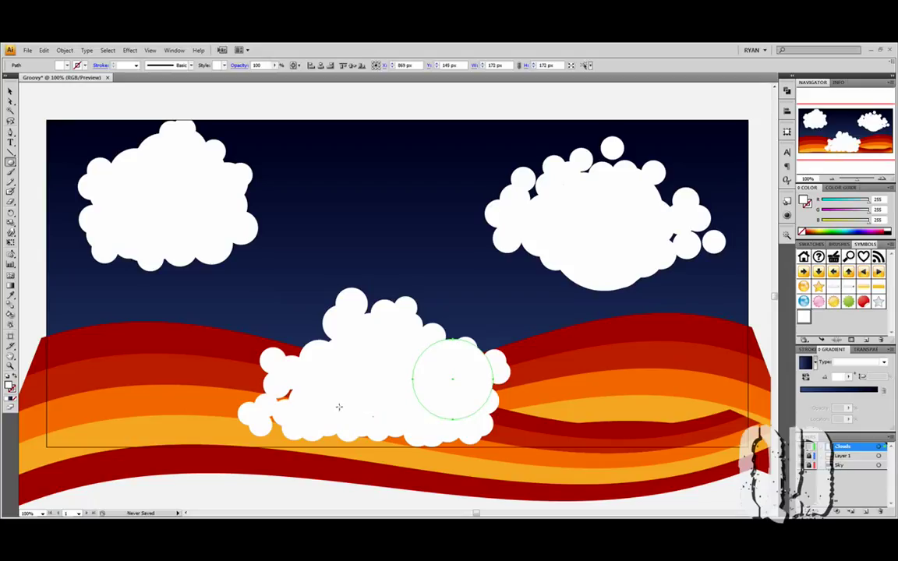
mouse_move(397, 345)
mouse_down()
mouse_move(426, 374)
mouse_move(477, 381)
mouse_move(457, 405)
mouse_up()
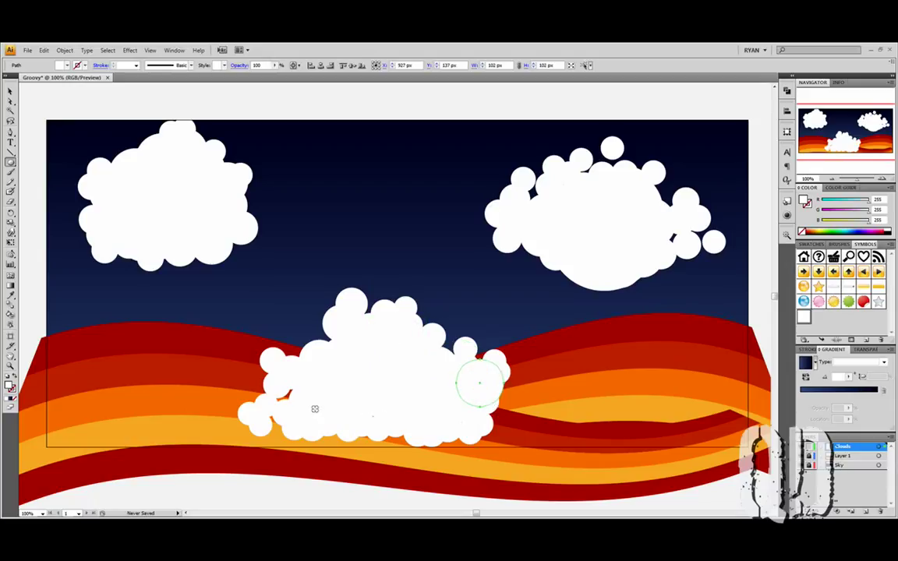
drag(295, 404, 315, 425)
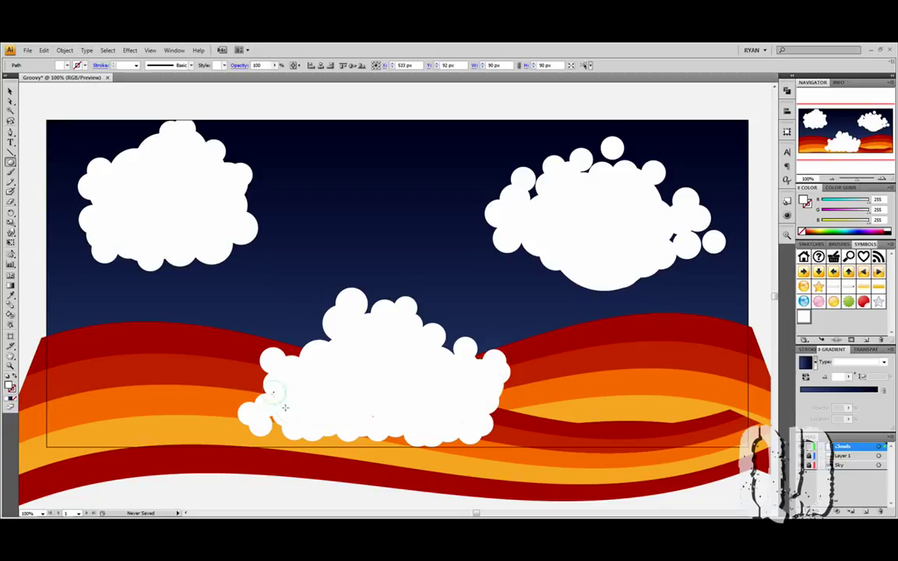
drag(273, 392, 312, 446)
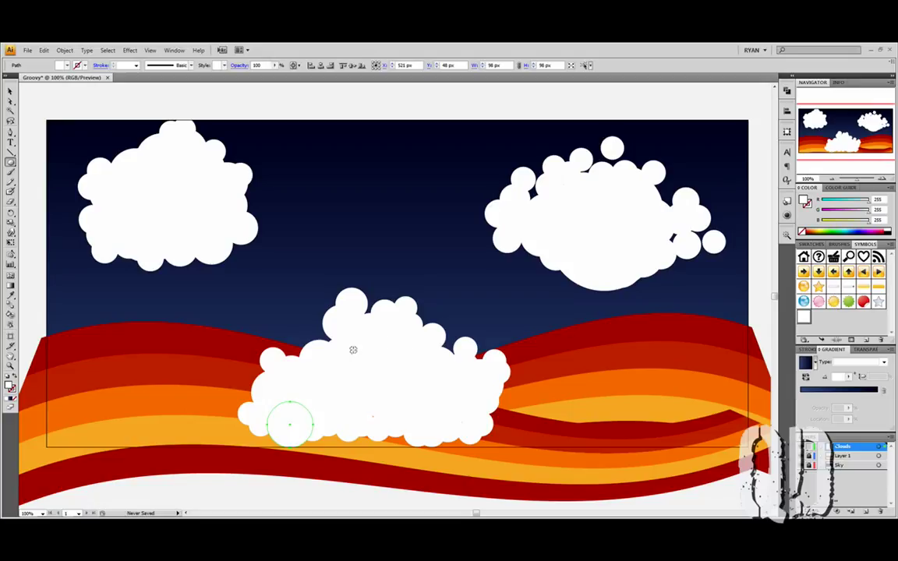
drag(353, 349, 393, 379)
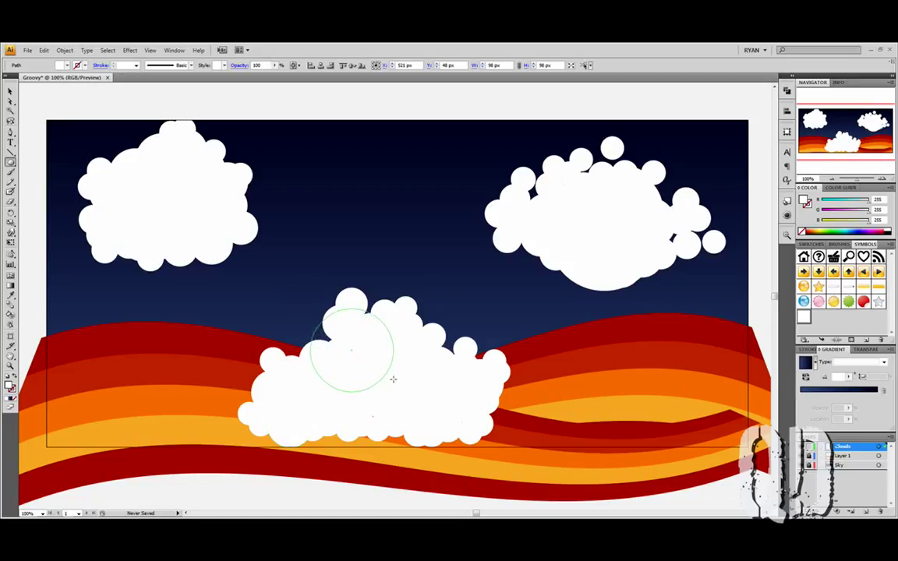
- Draw white circles over the right cloud's gaps, including ones about 154, 90 and 68 px wide, joining its stray circles at the right
drag(560, 201, 587, 236)
drag(592, 187, 598, 225)
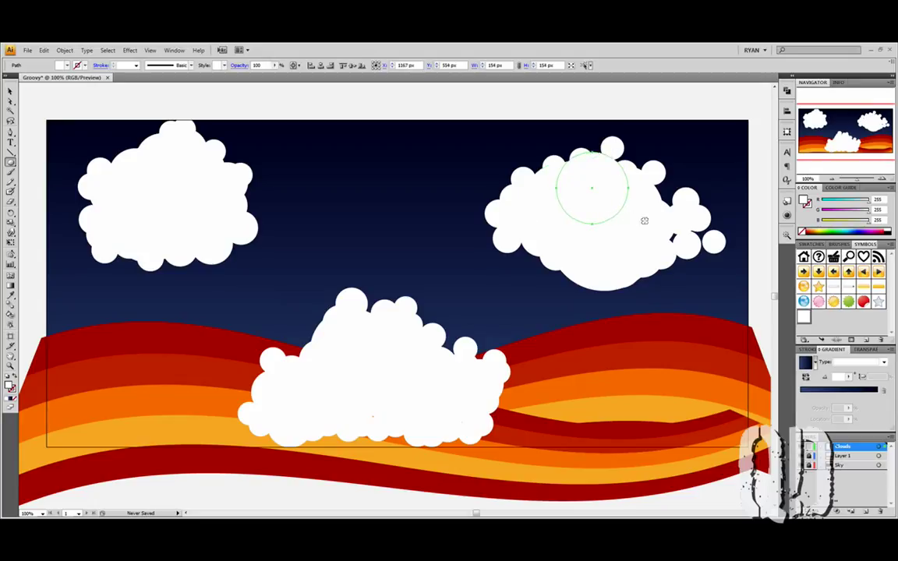
drag(616, 180, 667, 242)
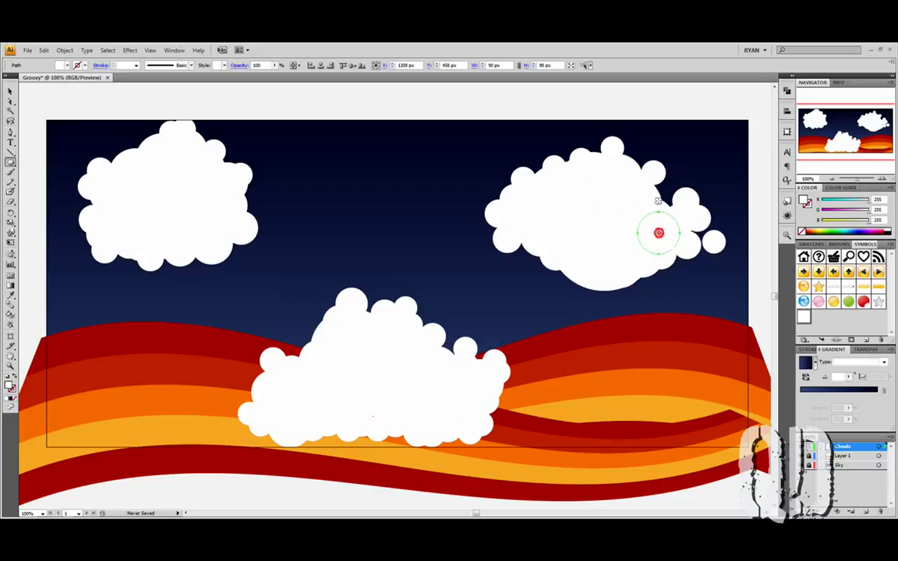
drag(657, 200, 711, 247)
- Select all the overlapping circles of the three clouds and unite them into solid outlines with Pathfinder
click(11, 92)
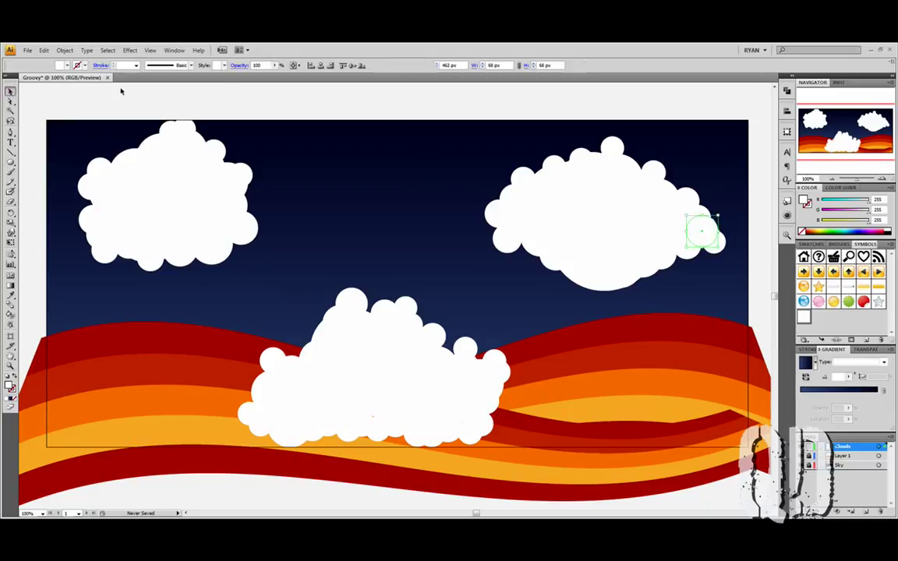
click(121, 89)
click(613, 228)
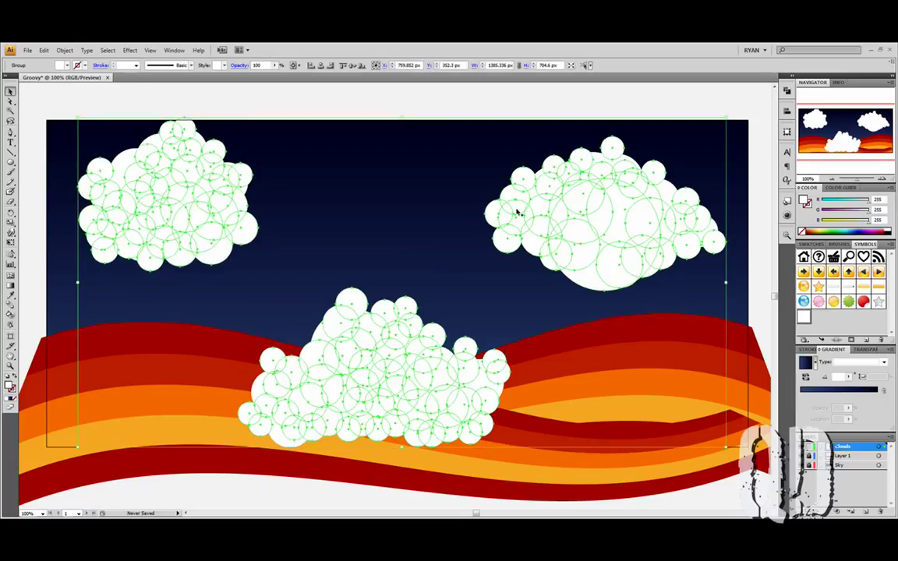
click(787, 92)
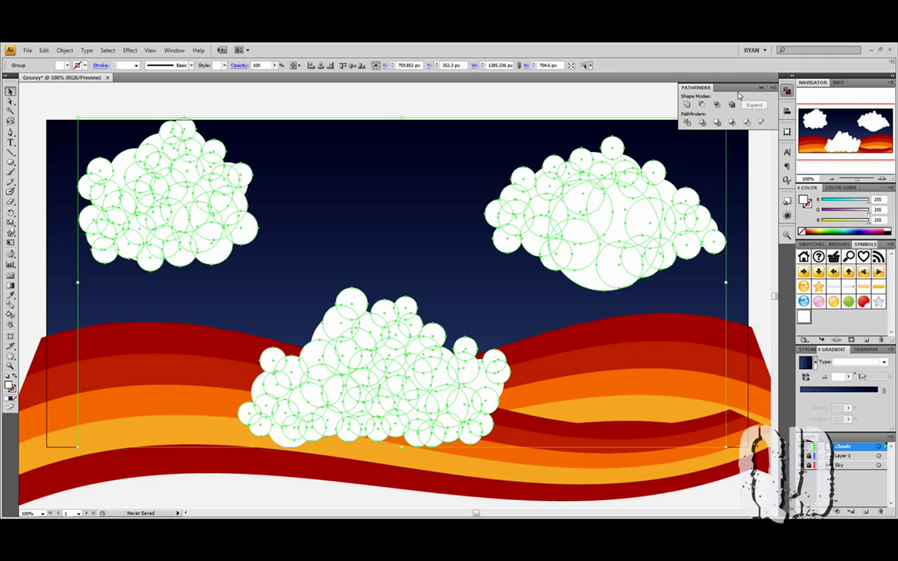
click(687, 105)
- Shift the united clouds slightly left and down, ungroup them into separate shapes and clear the selection
drag(199, 183, 173, 201)
drag(173, 201, 219, 194)
drag(214, 195, 190, 195)
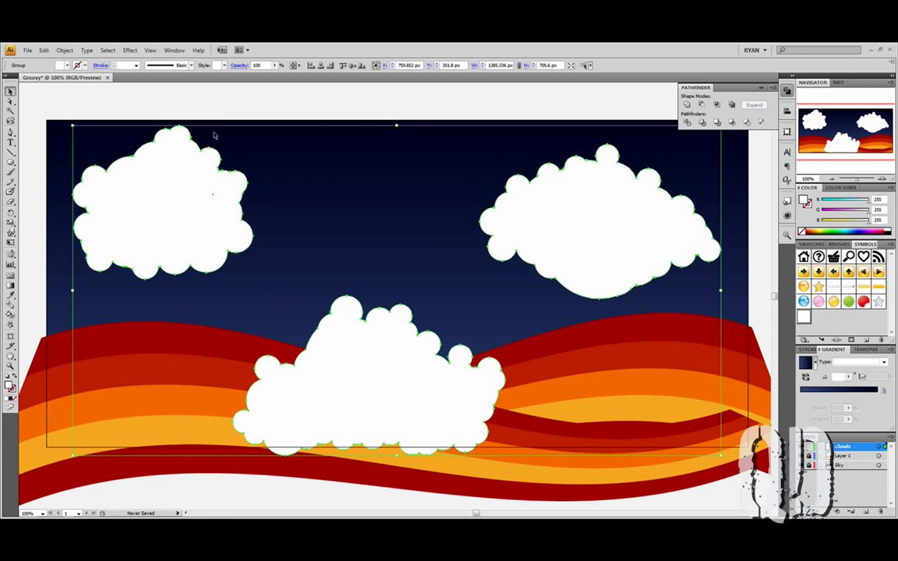
click(219, 112)
right_click(190, 179)
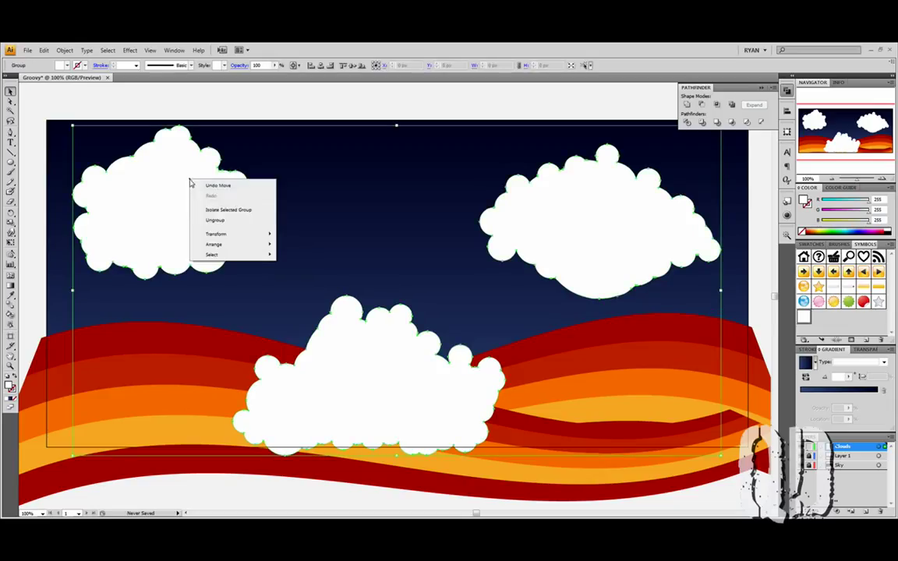
click(206, 222)
click(255, 107)
- Try repositioning the ungrouped clouds individually, lowering the left one and raising the middle and right ones
drag(211, 209, 185, 266)
drag(392, 360, 379, 326)
mouse_move(608, 249)
mouse_down()
mouse_move(615, 304)
mouse_move(613, 234)
mouse_up()
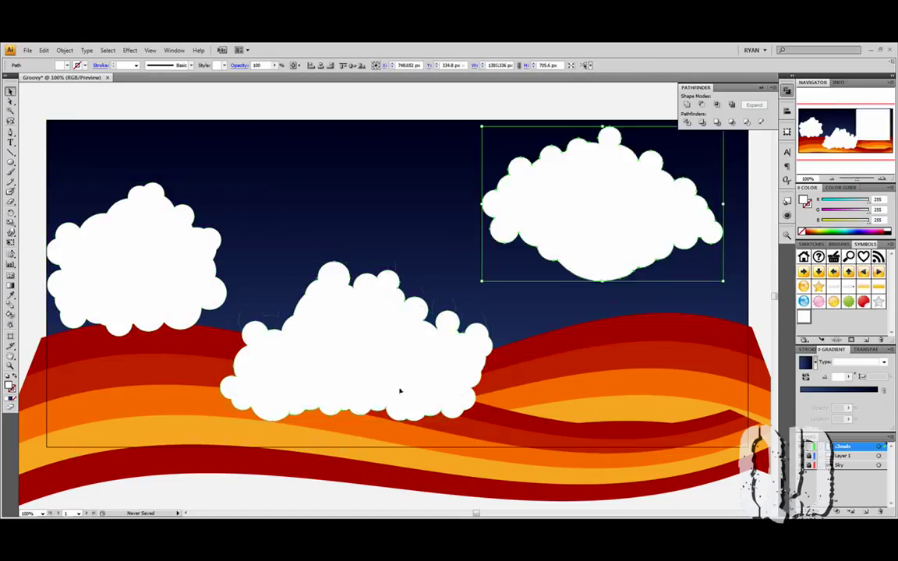
mouse_move(404, 379)
mouse_down()
mouse_move(401, 328)
mouse_move(419, 387)
mouse_up()
drag(413, 388, 410, 366)
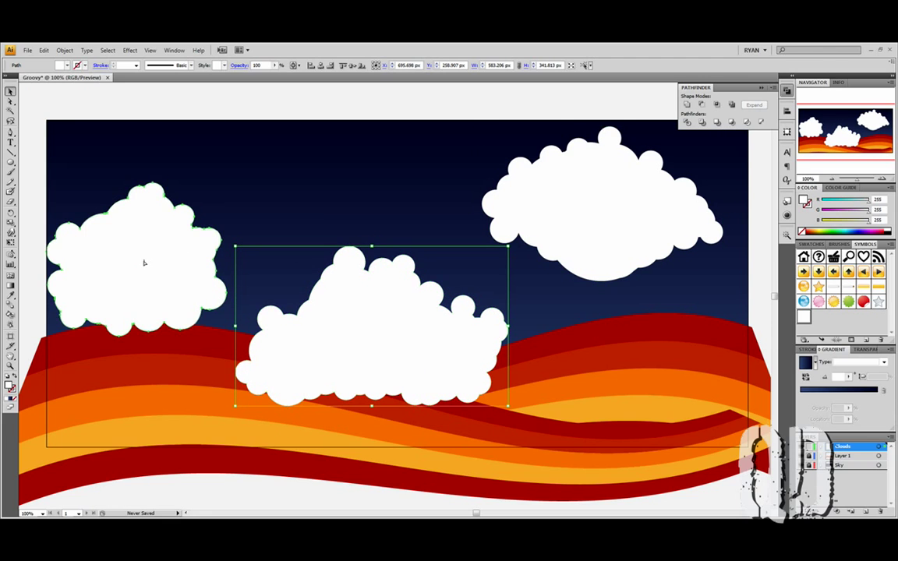
- Move the small cloud to the artboard's top center, the widest to the lower-left corner and the third to the lower-right corner
drag(142, 261, 380, 172)
drag(304, 381, 41, 411)
drag(129, 390, 130, 390)
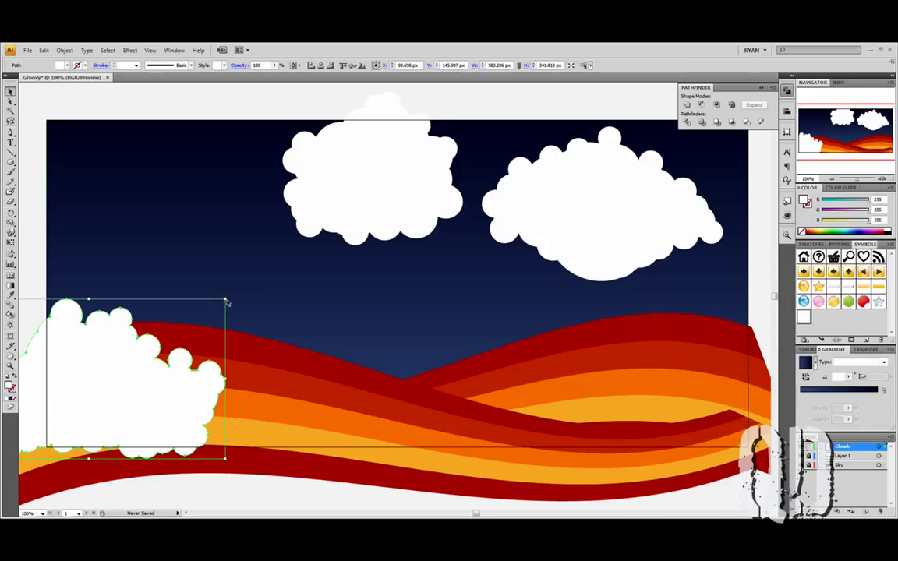
drag(595, 227, 724, 401)
click(191, 400)
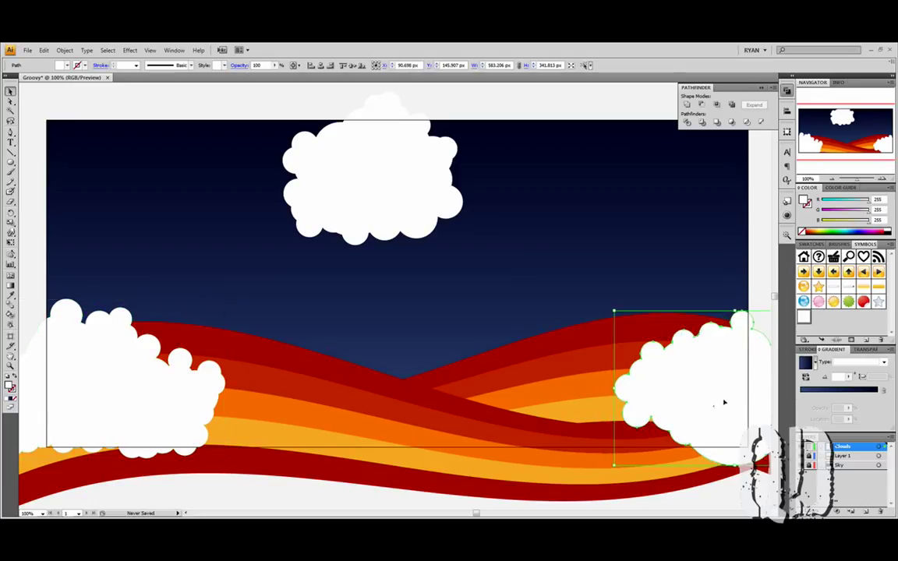
- Enlarge the lower-right cloud to about 563 by 361 px and reflect it so its left and right sides swap
drag(614, 464, 593, 483)
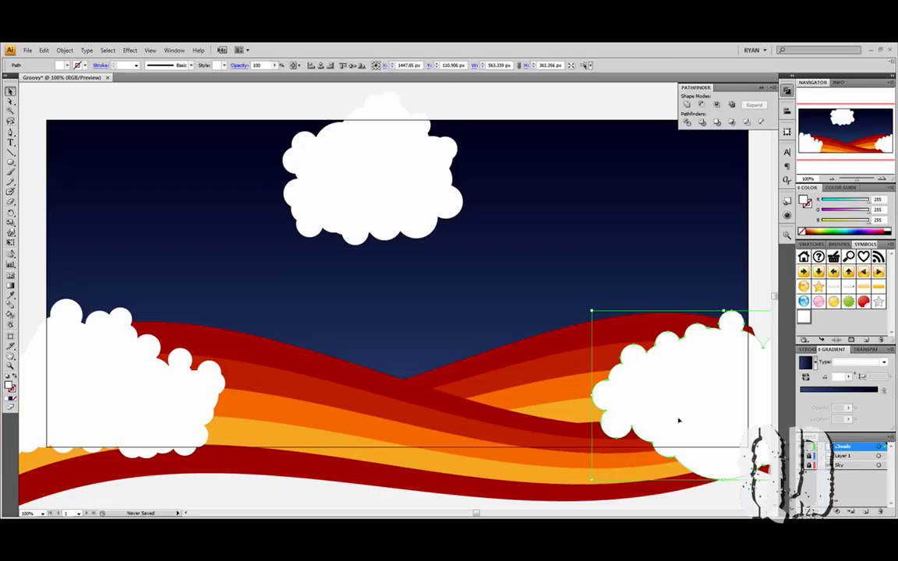
drag(691, 419, 699, 423)
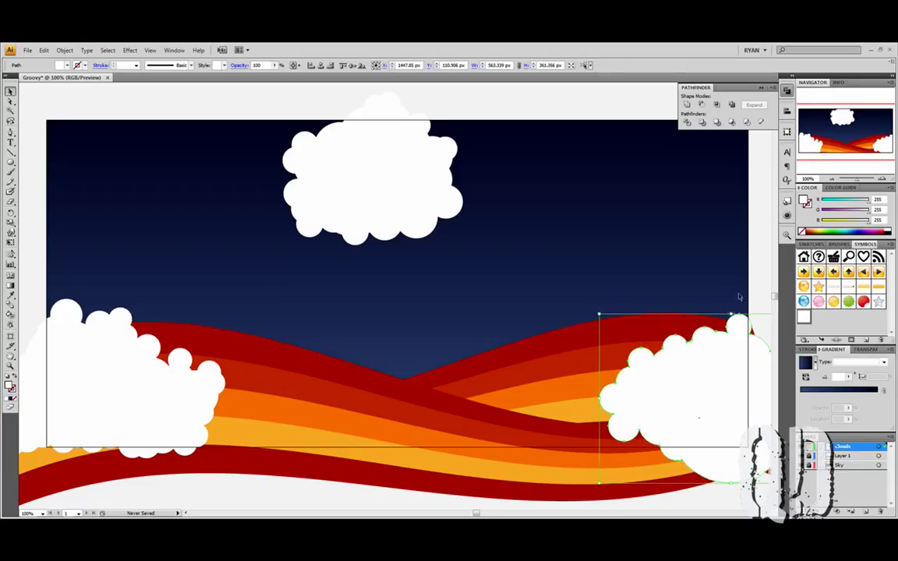
drag(696, 366, 579, 369)
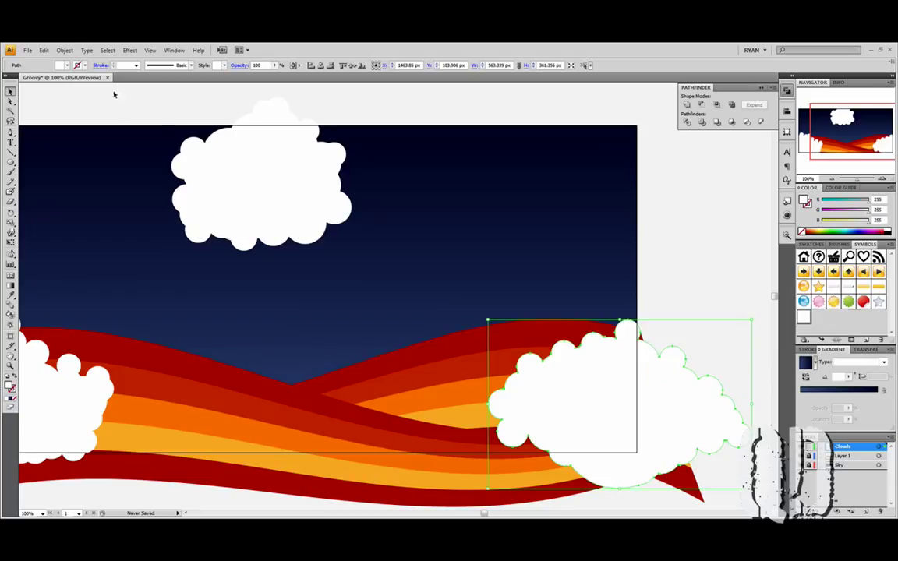
click(65, 50)
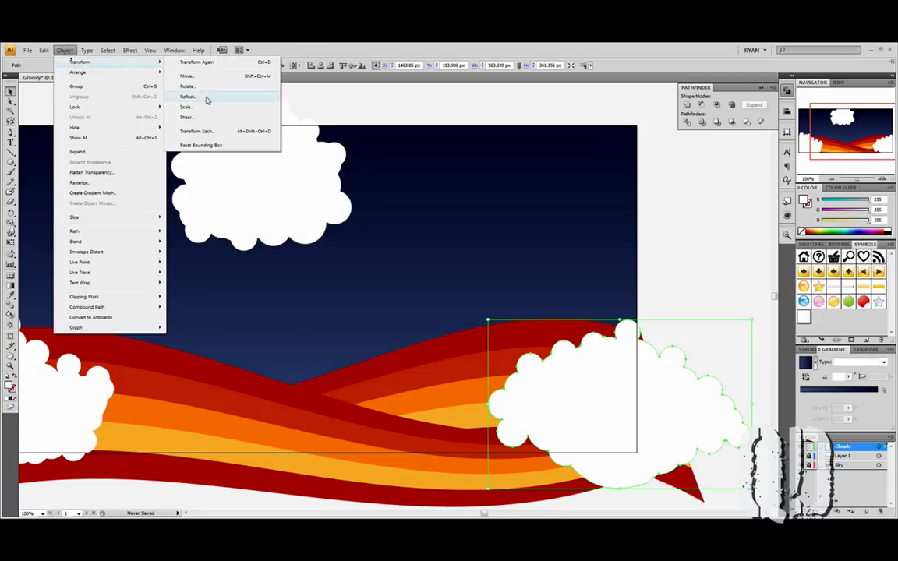
click(207, 98)
key(Return)
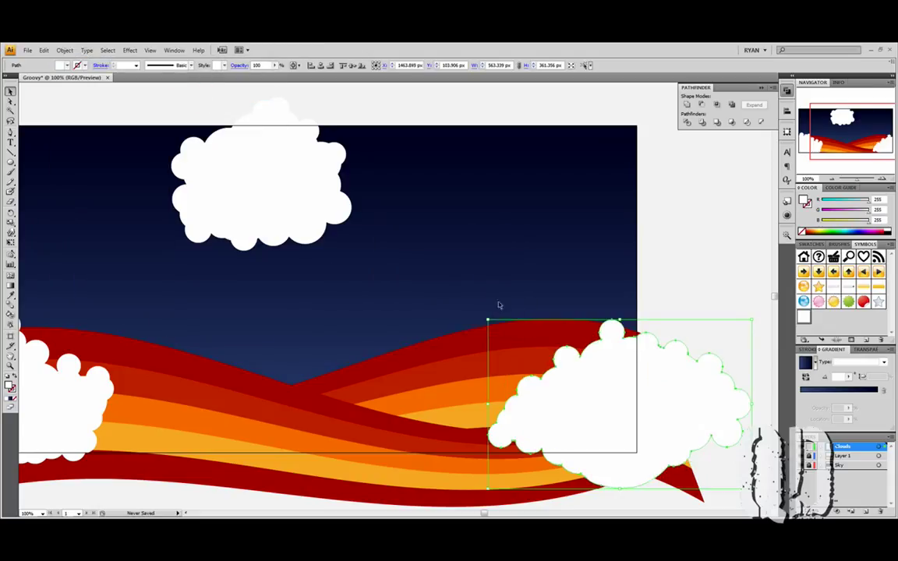
- Enlarge the lower-right cloud further to about 613 by 393 px, move it upward over the waves' right end and deselect it
drag(582, 391, 582, 388)
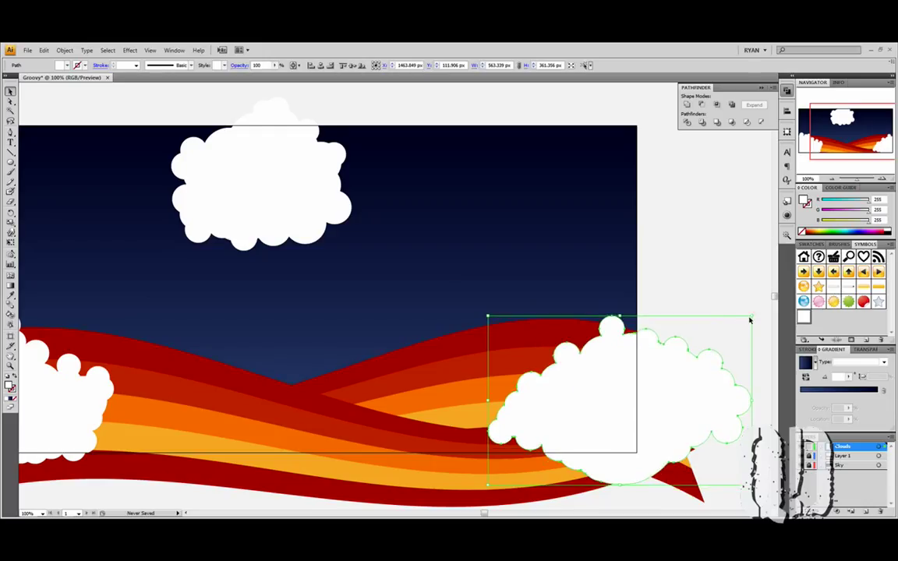
drag(751, 317, 763, 309)
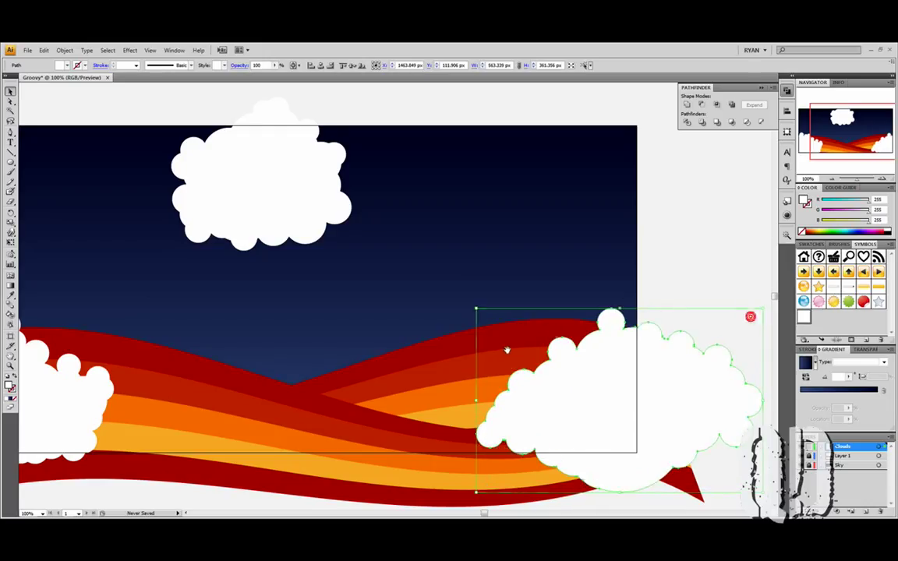
drag(502, 353, 619, 305)
click(529, 477)
drag(521, 431, 407, 455)
drag(597, 381, 599, 352)
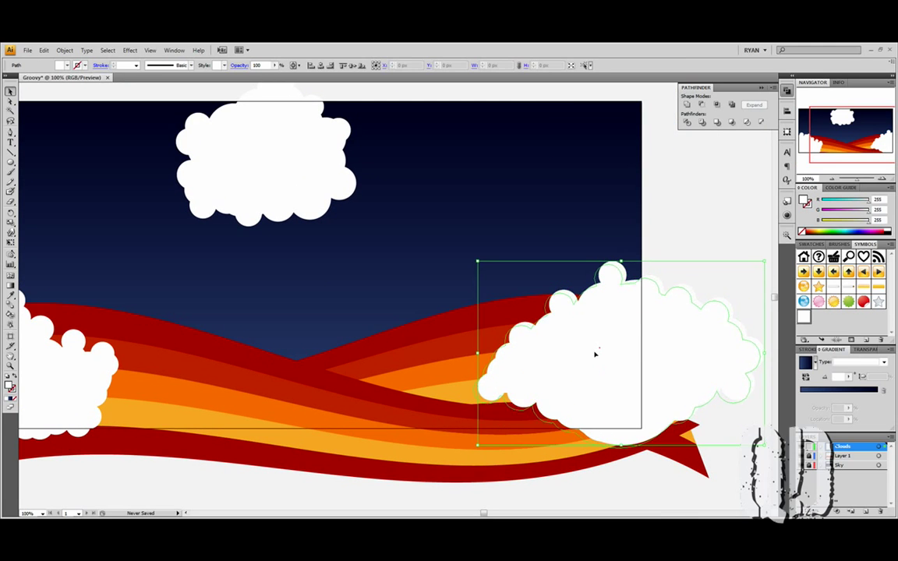
click(675, 246)
drag(482, 309, 565, 323)
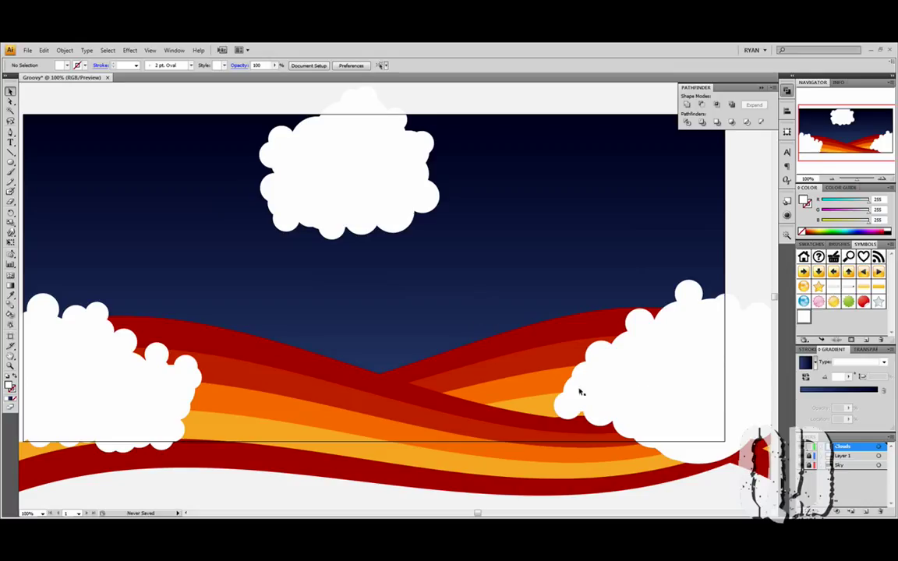
drag(324, 389, 347, 397)
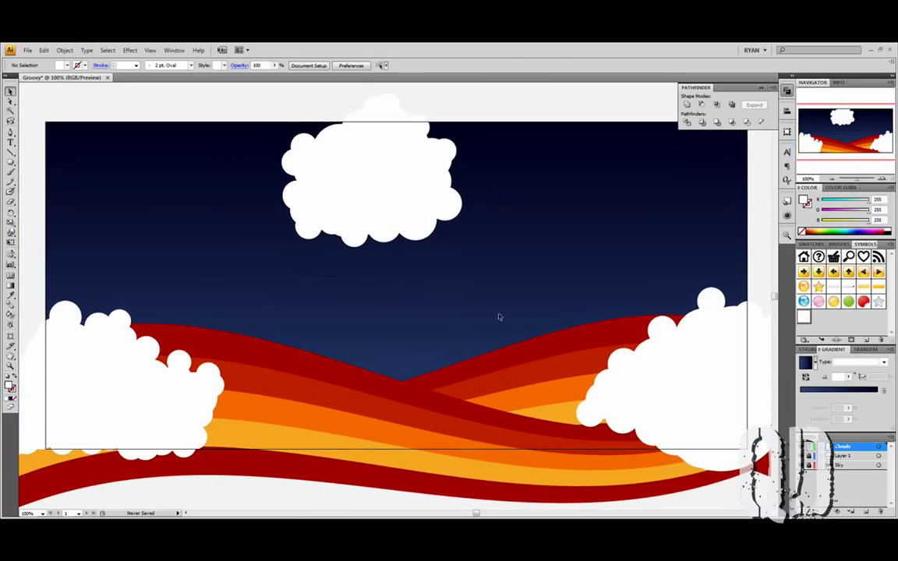
click(699, 390)
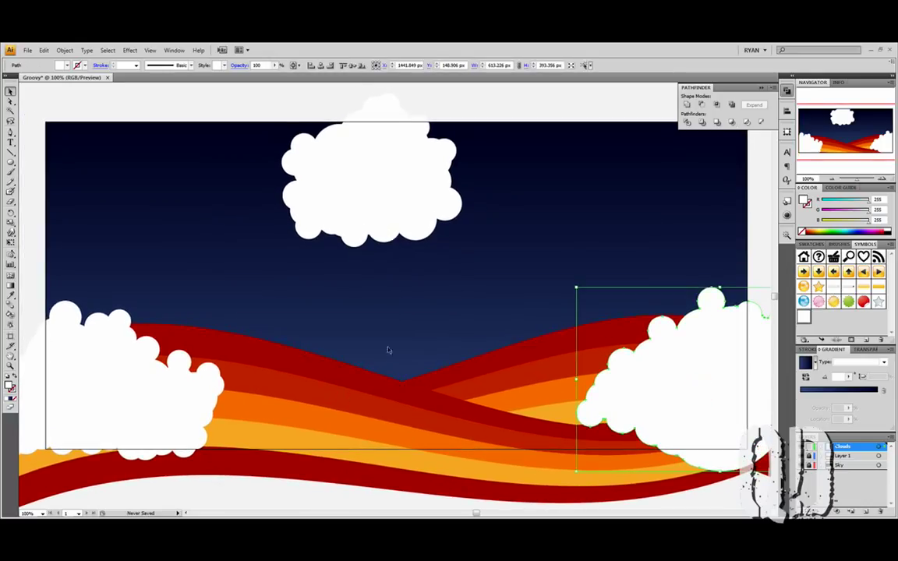
shift+click(188, 385)
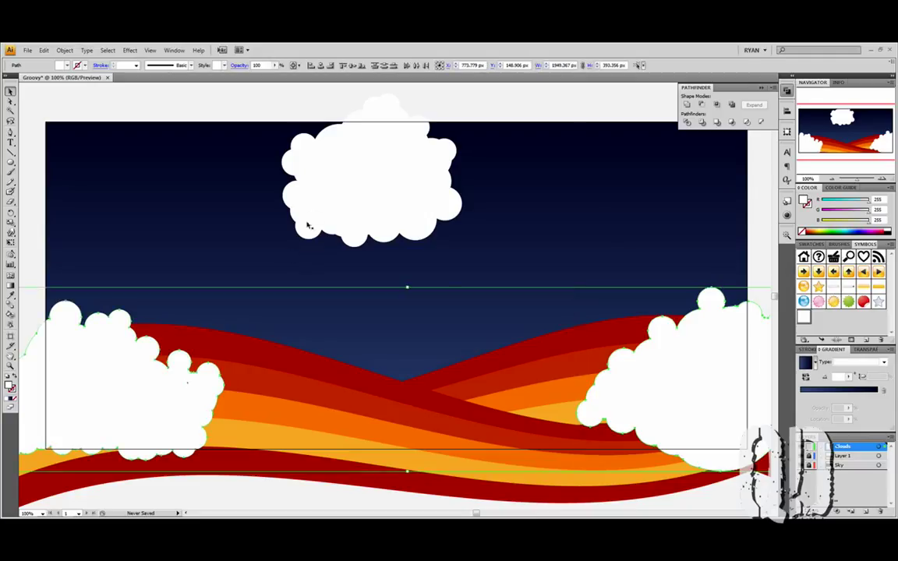
shift+click(329, 199)
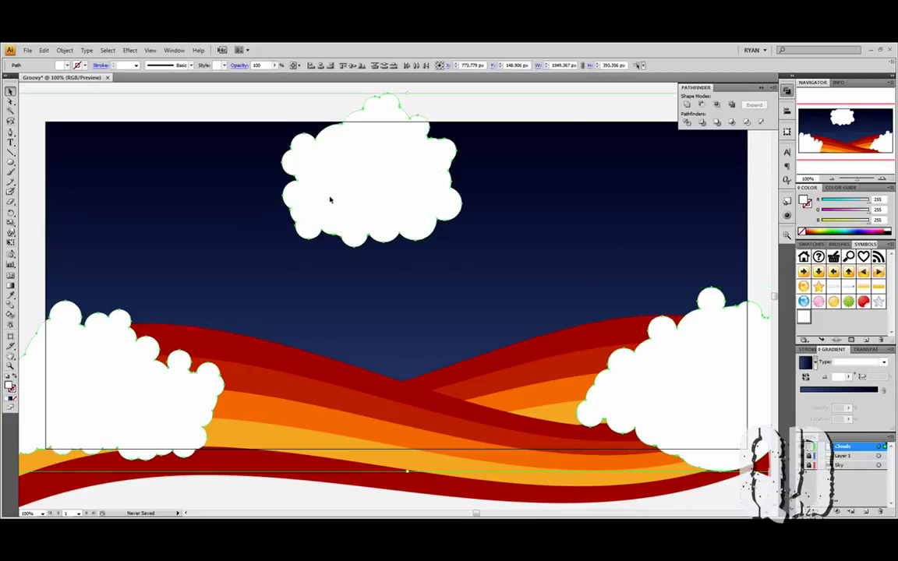
click(102, 100)
- Duplicate all three white clouds, offset the copies up and to the left, and fill them with cyan by setting red to 0
click(340, 190)
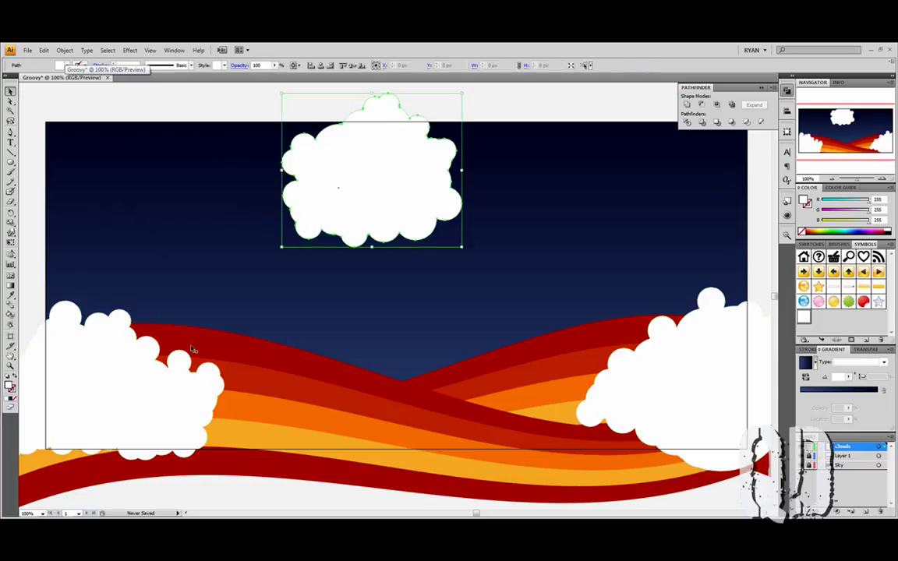
shift+click(138, 381)
shift+click(674, 390)
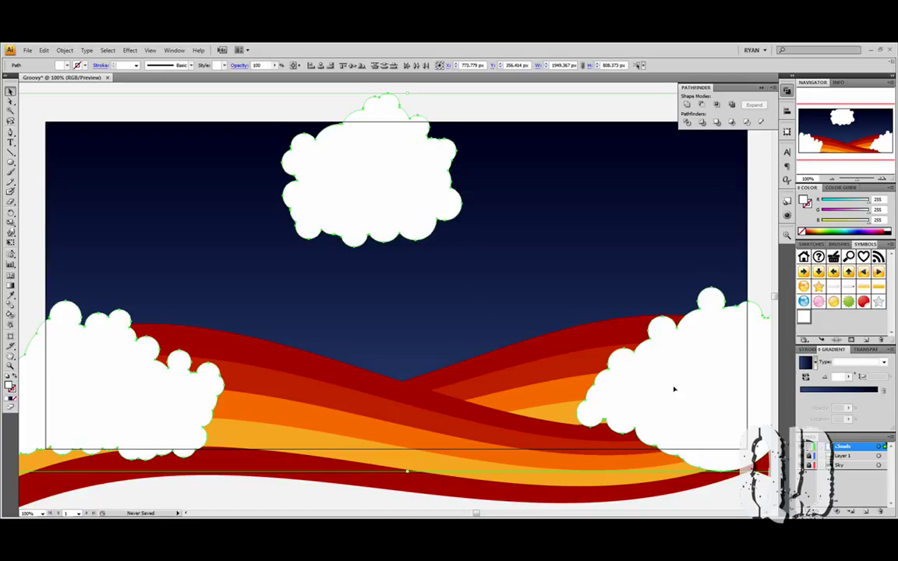
drag(678, 387, 666, 342)
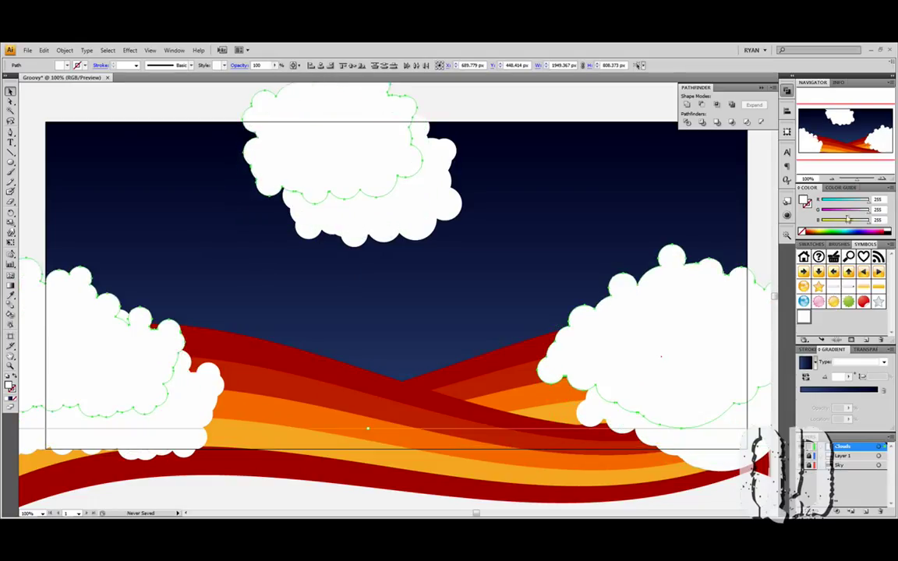
drag(808, 205, 806, 205)
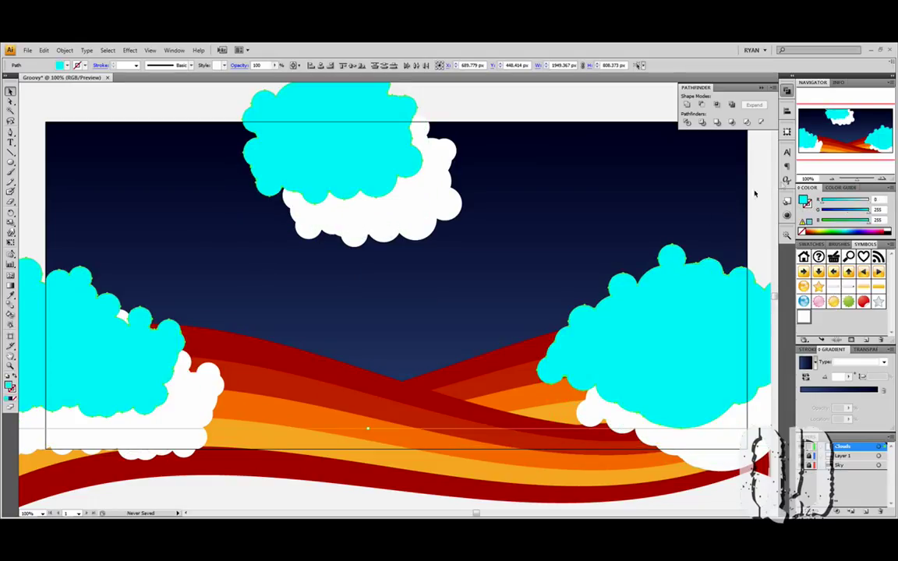
- Move the right cyan cloud down and to the right so it lies over its white original
click(831, 179)
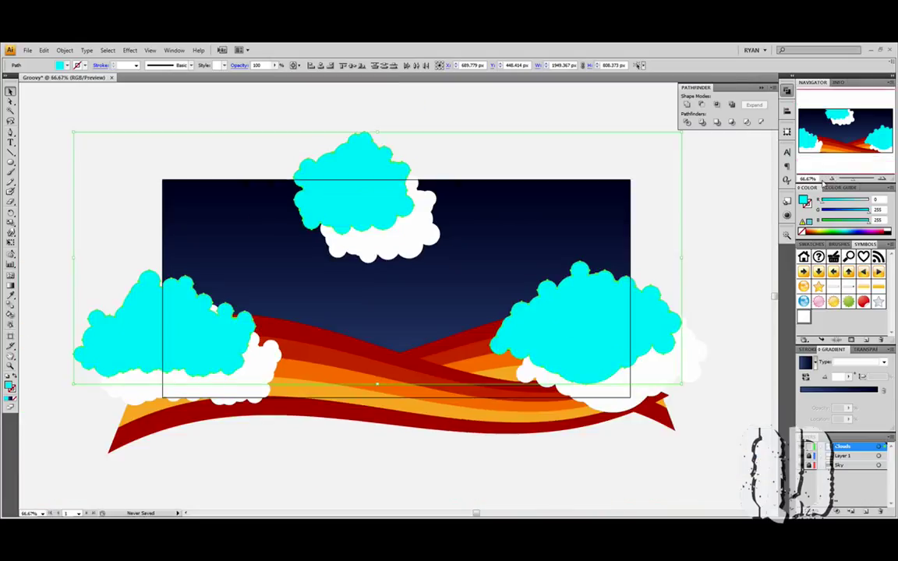
drag(652, 239, 647, 227)
click(682, 219)
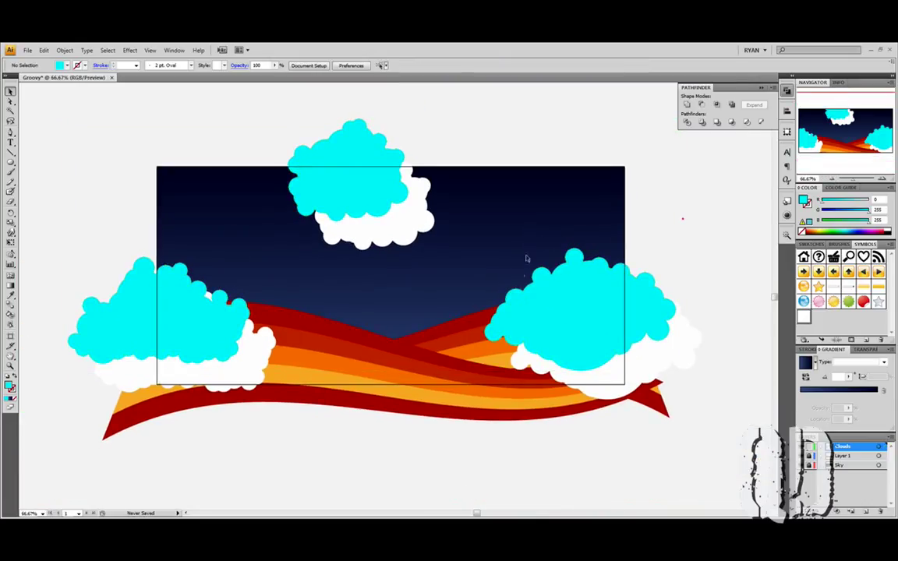
click(551, 303)
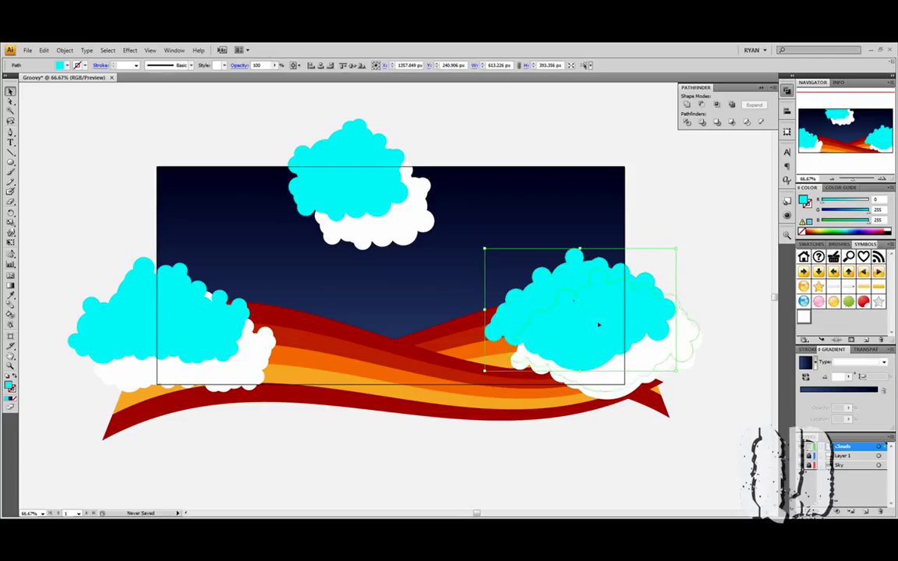
drag(601, 330, 629, 357)
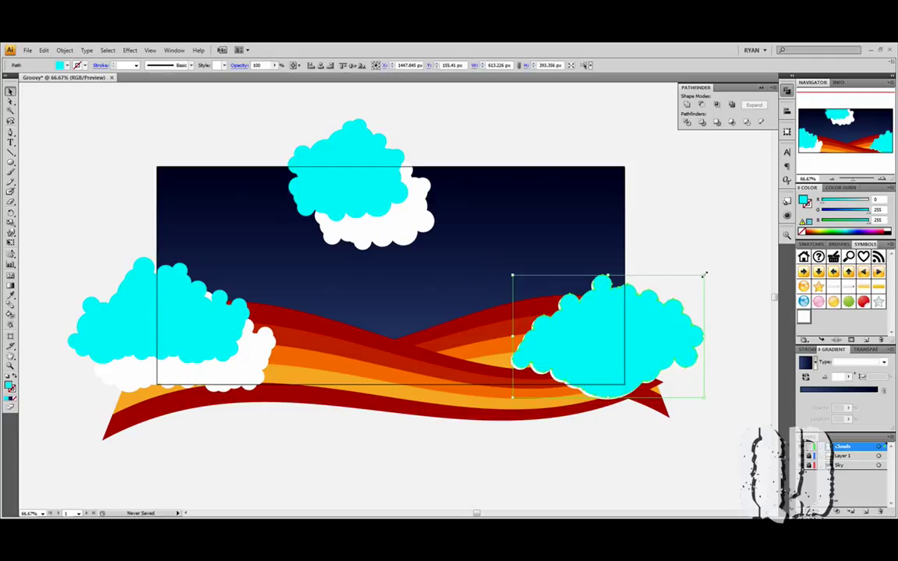
- Scale the cyan cloud over the right hill down to about 525 × 337 px and shift it inside its white cloud
drag(704, 274, 676, 294)
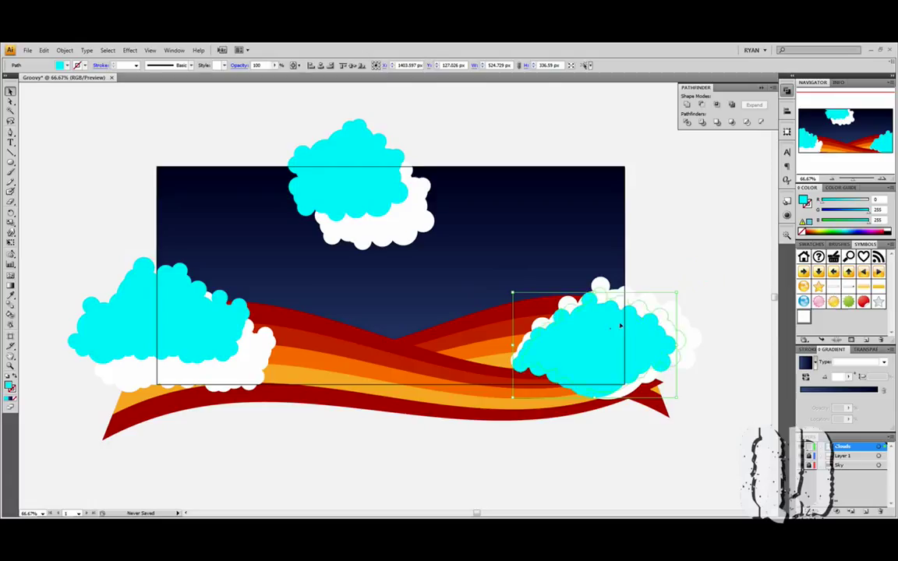
mouse_move(615, 330)
mouse_down()
mouse_move(625, 320)
mouse_move(621, 325)
mouse_up()
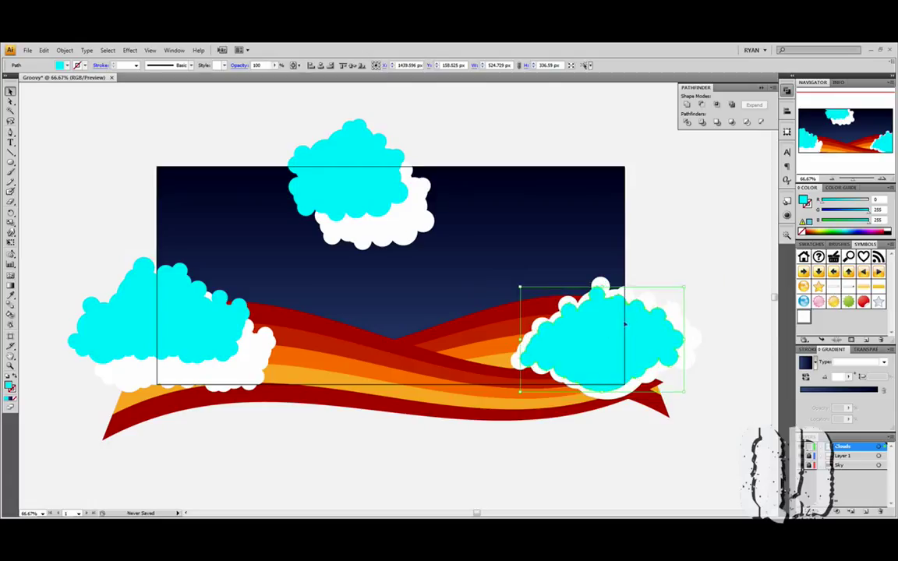
click(677, 254)
- Shrink the right hill's cyan cloud to about 511 × 328 px and nudge it to leave a white border around it
click(884, 181)
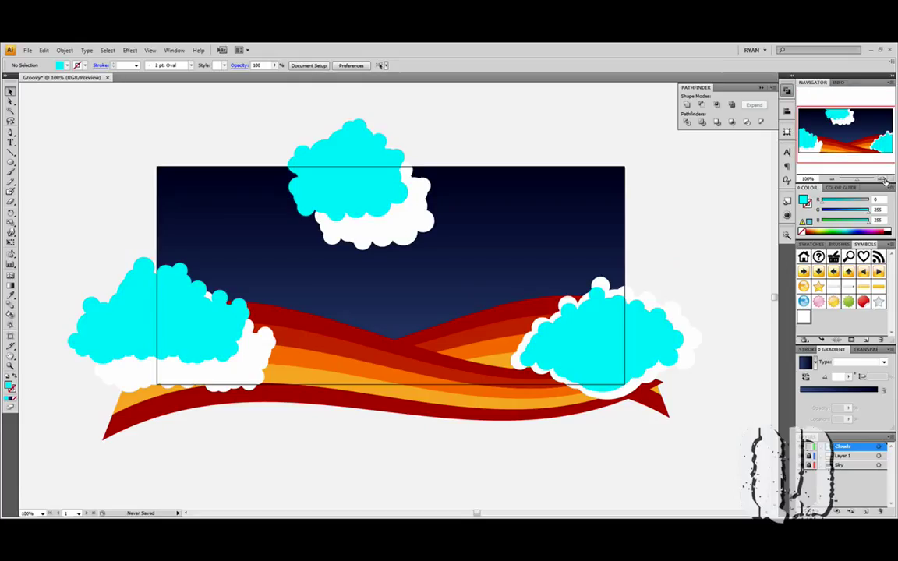
drag(707, 256, 583, 246)
click(611, 330)
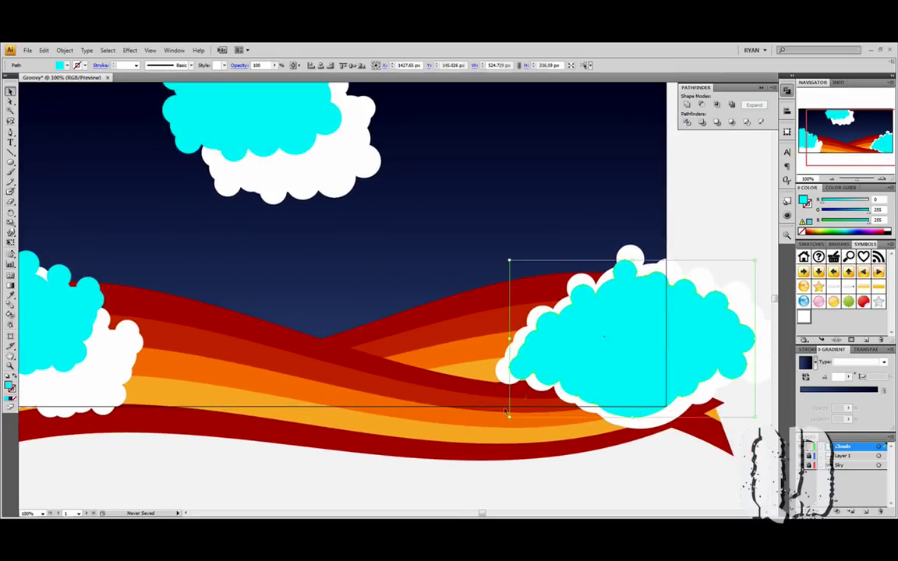
drag(504, 411, 511, 406)
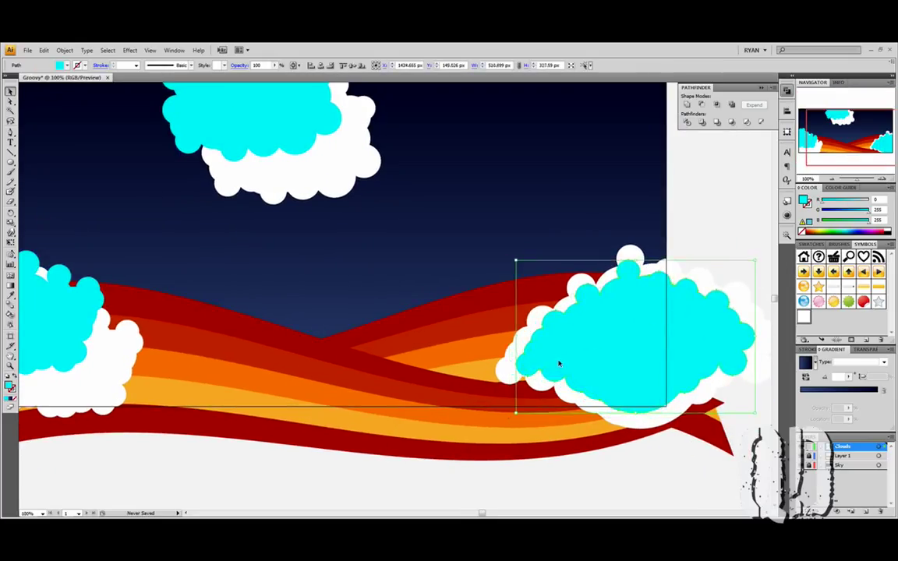
drag(560, 358, 556, 358)
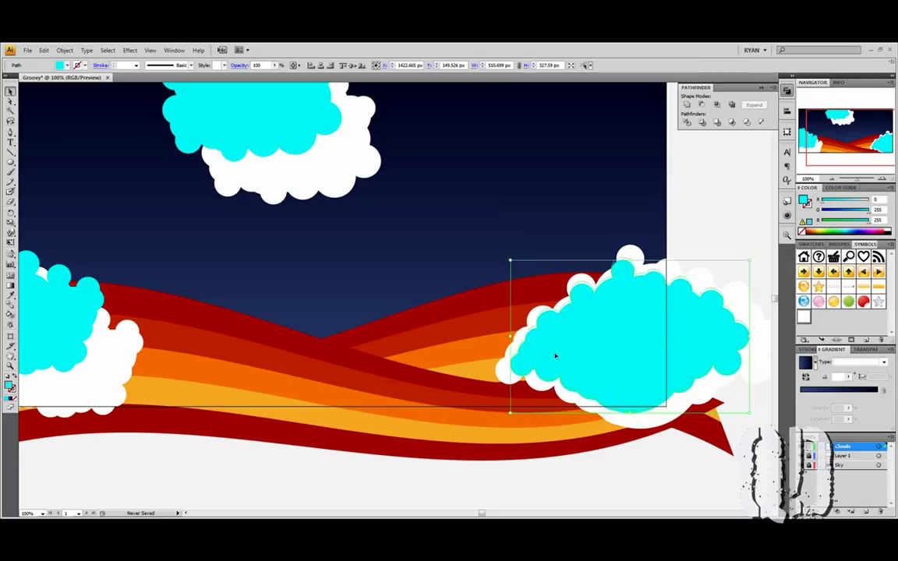
key(Up)
key(Up)
key(Up)
key(Up)
key(Up)
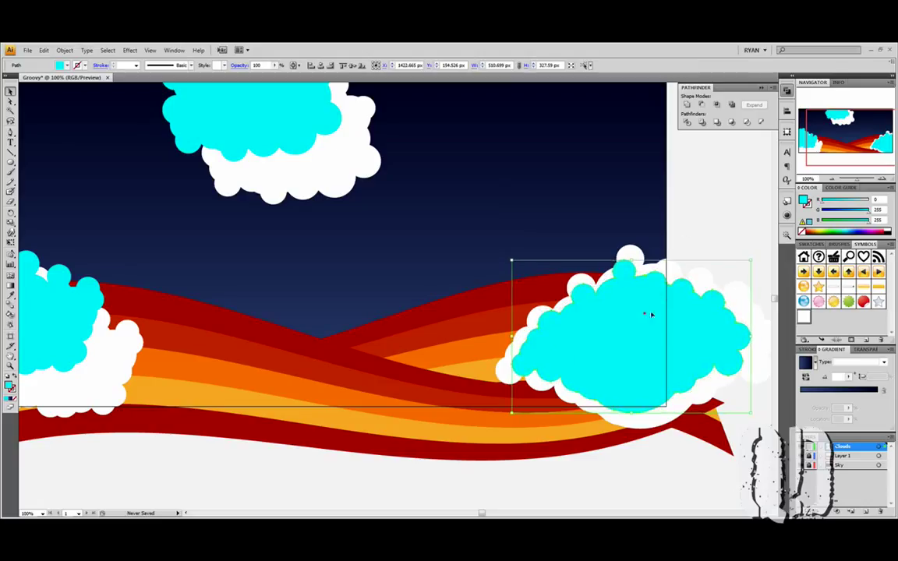
click(694, 235)
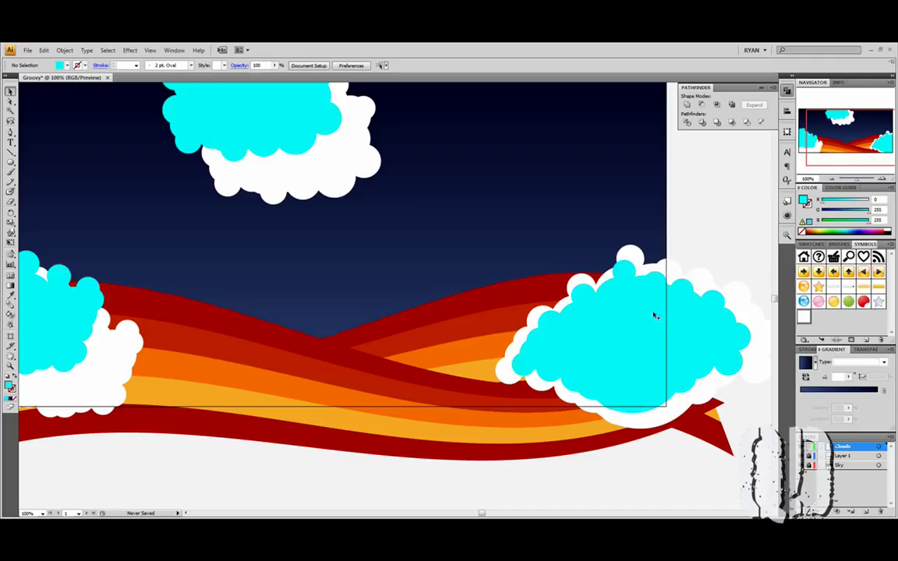
- Move the upper cyan cloud over its white cloud and scale it down to leave a white border on all sides
drag(383, 212, 501, 252)
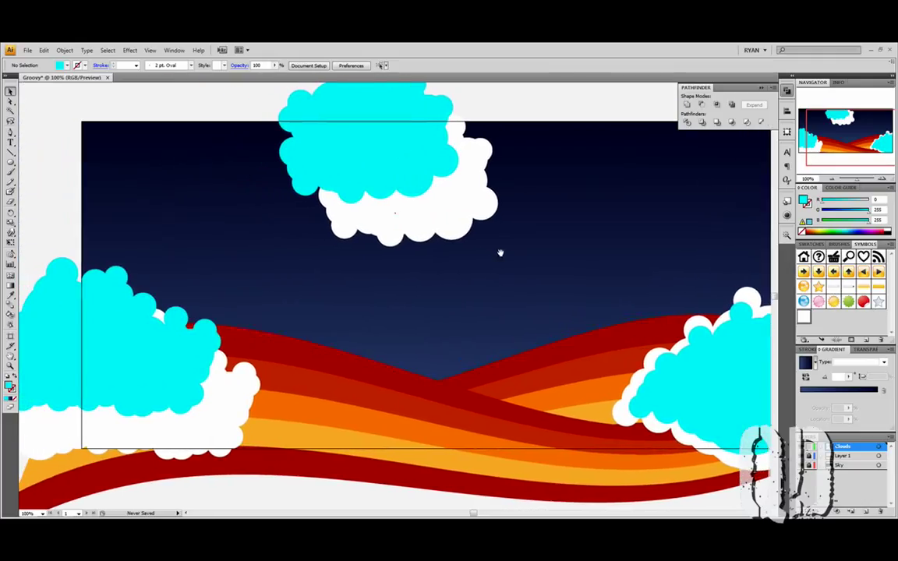
drag(411, 164, 446, 199)
drag(493, 231, 459, 203)
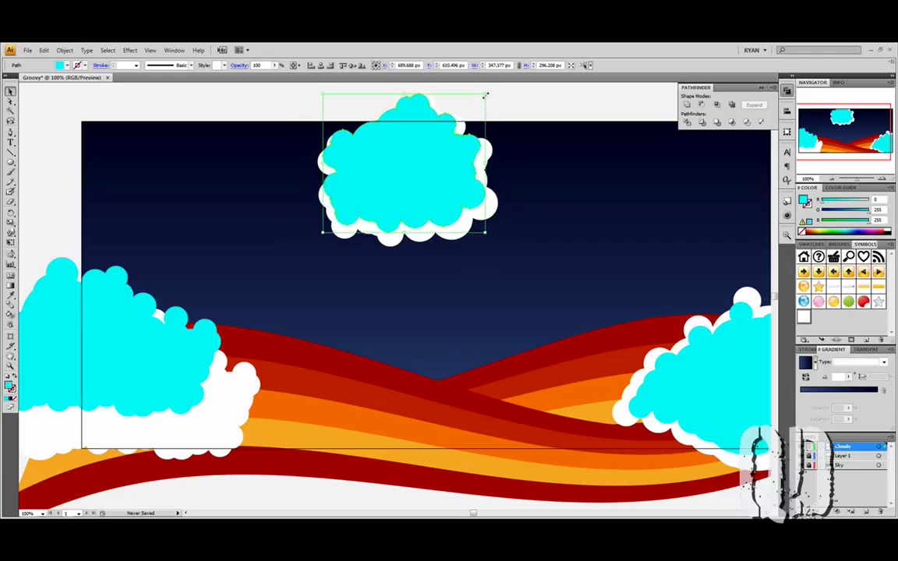
drag(485, 94, 475, 102)
drag(437, 139, 436, 151)
click(265, 96)
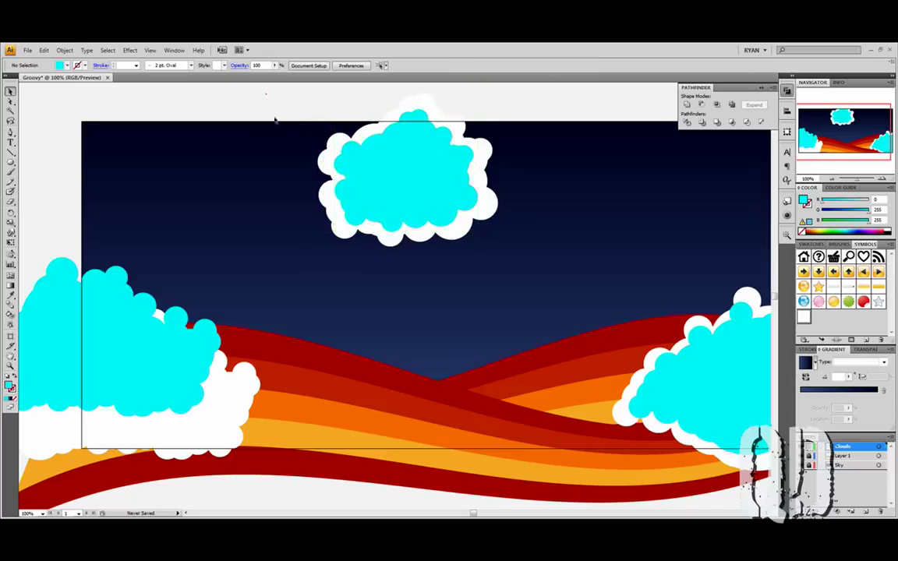
click(395, 159)
drag(476, 109, 481, 105)
click(462, 101)
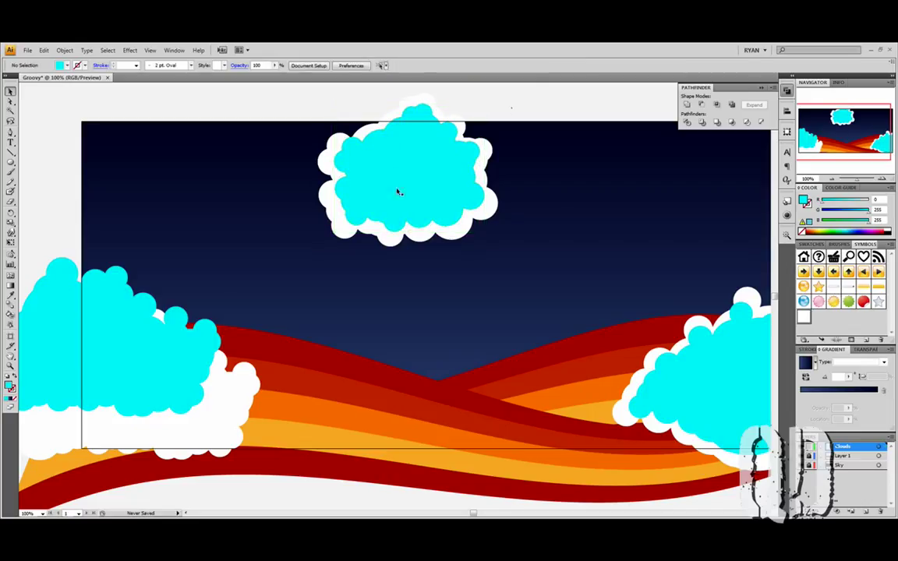
- Scale the left hill's cyan cloud to about 535 × 314 px and position it inside its white cloud
click(180, 363)
drag(180, 390, 182, 436)
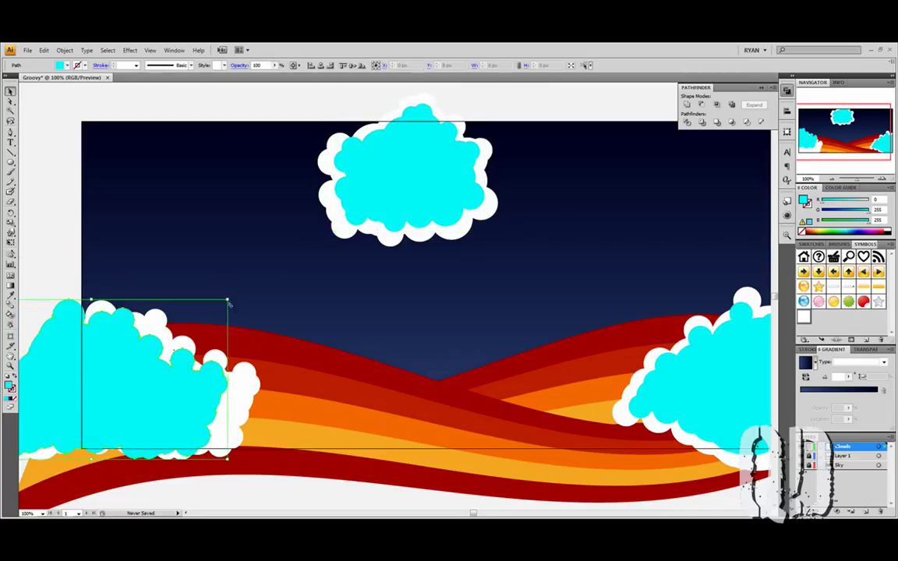
drag(226, 298, 217, 305)
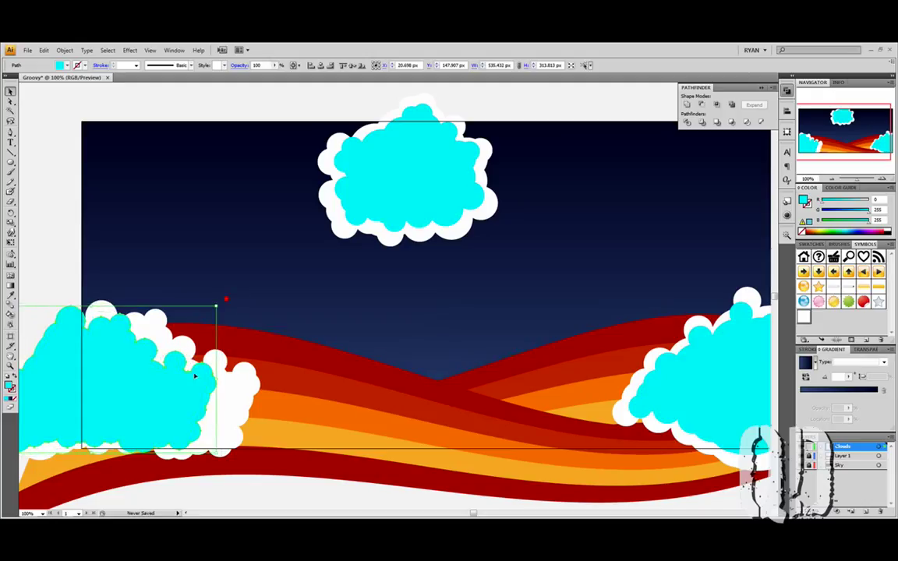
drag(204, 371, 230, 386)
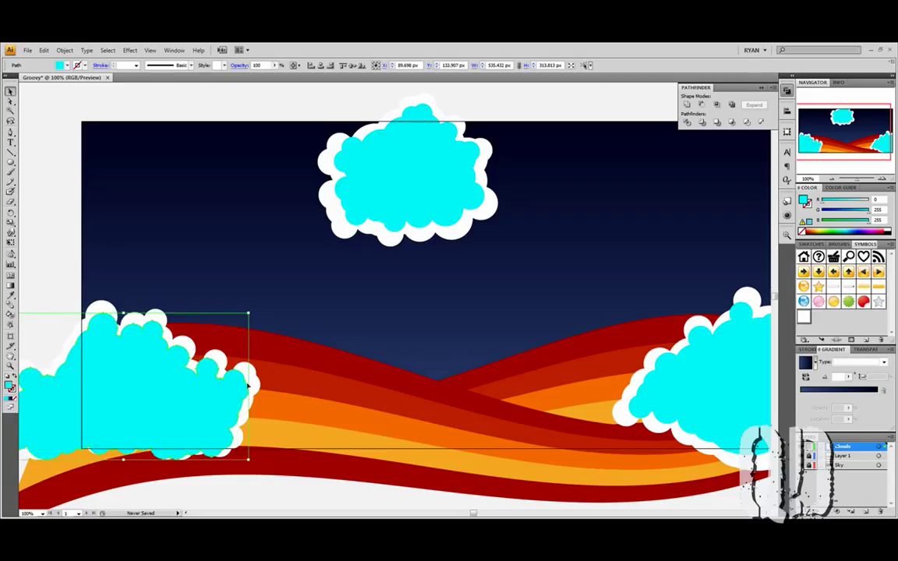
- Give the three cyan clouds a white 5 pt stroke aligned to the outside
scroll(430, 222, right, 2)
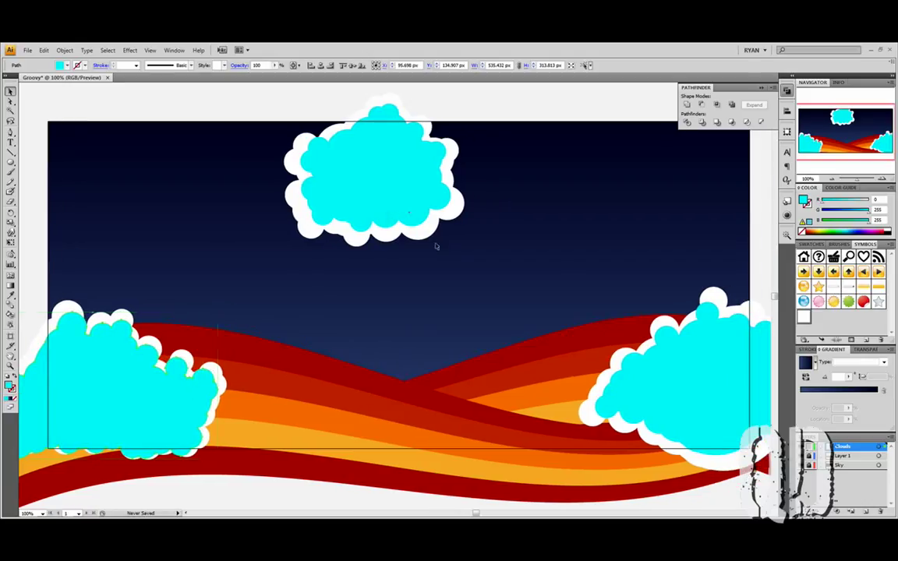
click(409, 210)
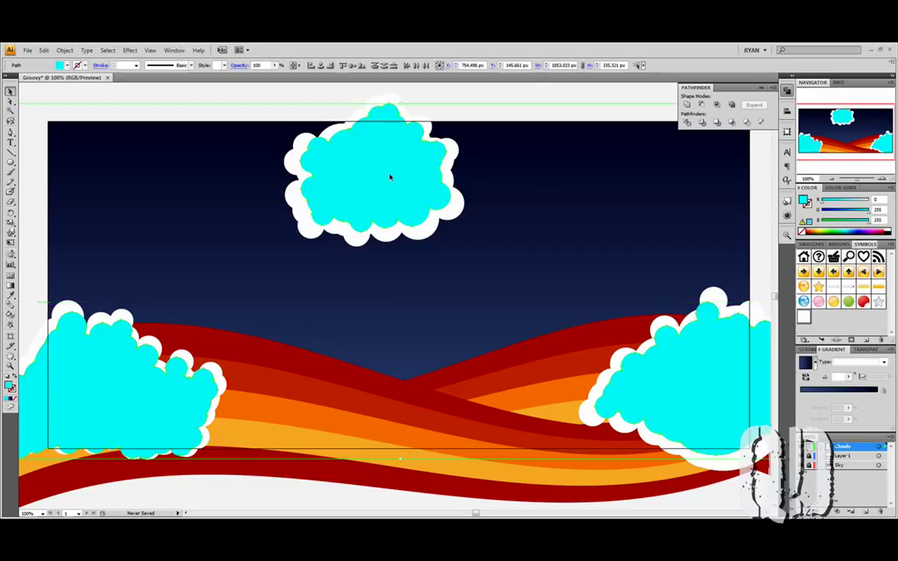
click(807, 204)
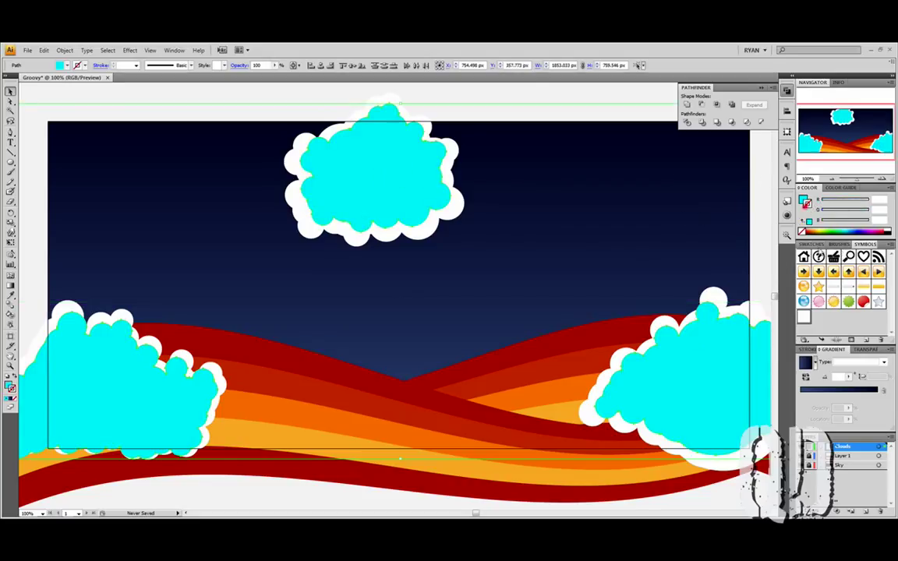
click(812, 243)
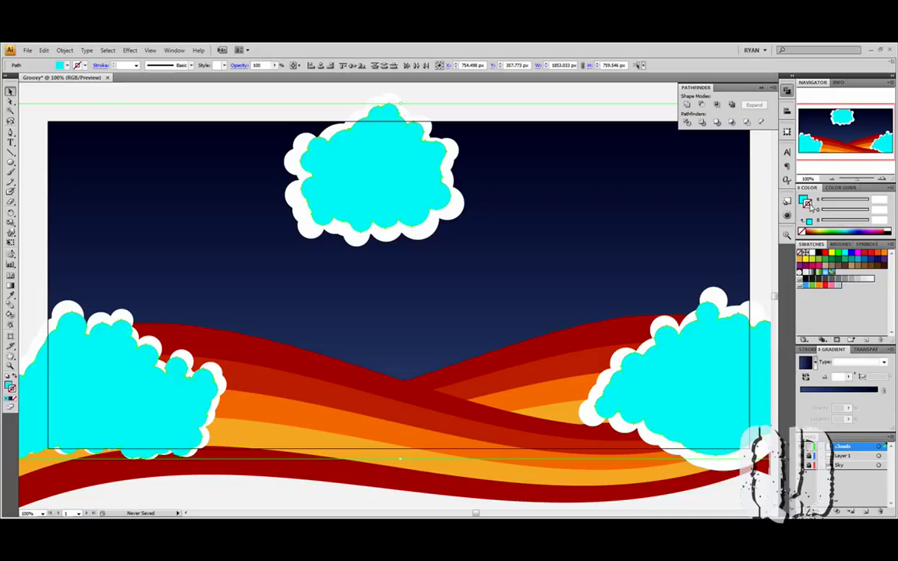
click(811, 252)
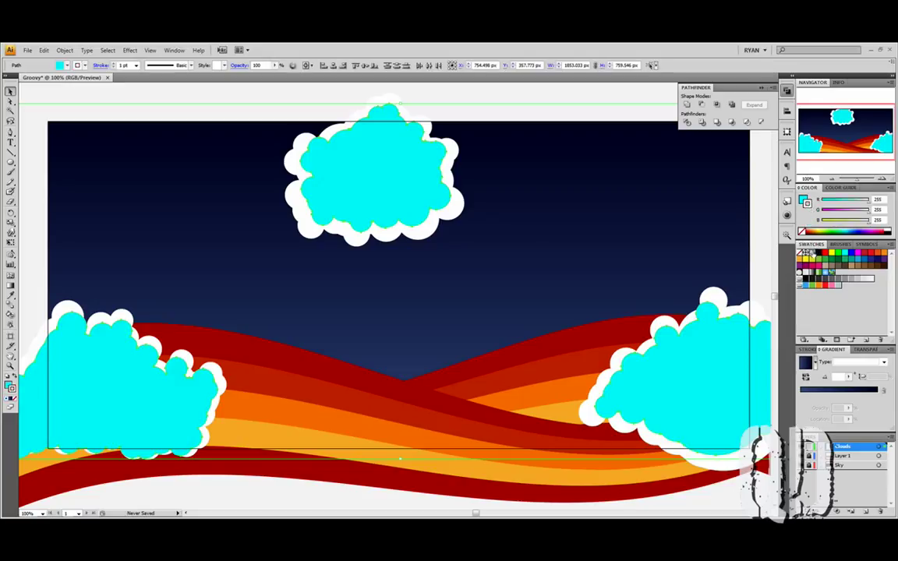
click(809, 349)
click(840, 361)
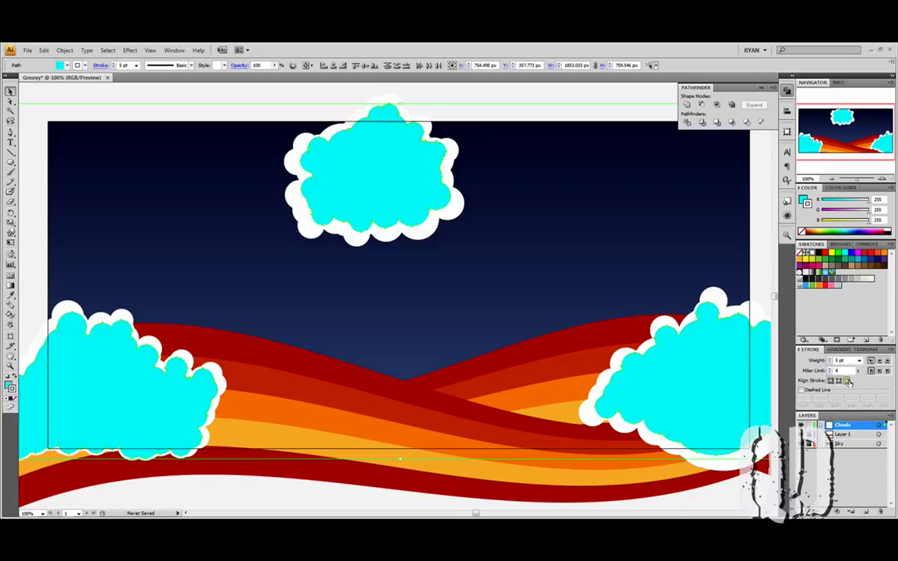
click(514, 113)
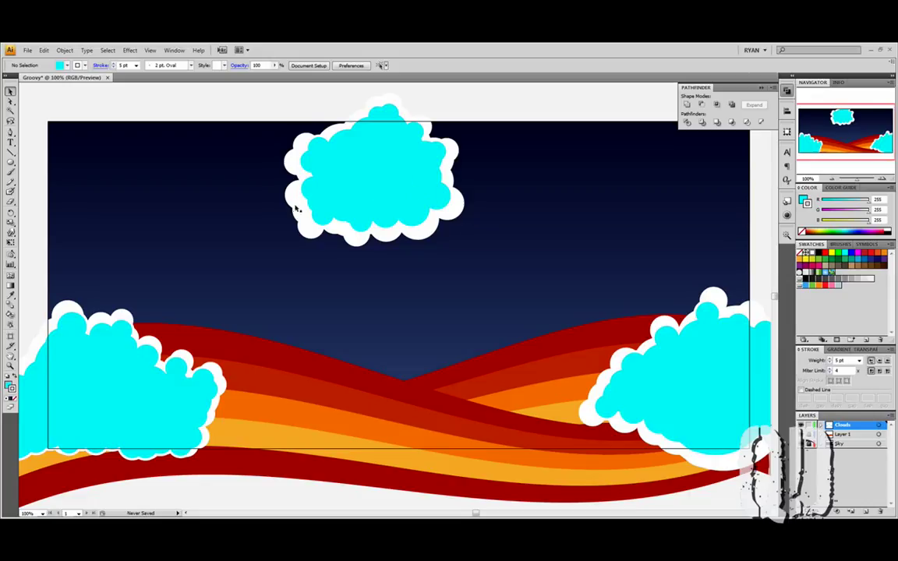
- Select all the cloud shapes and expand their appearance and strokes into filled paths
drag(347, 223, 337, 228)
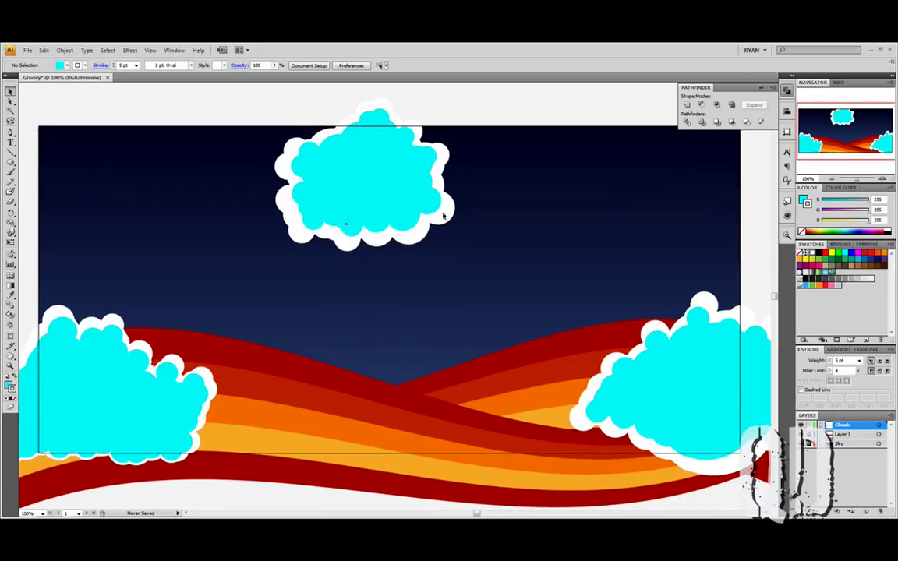
key(ctrl+a)
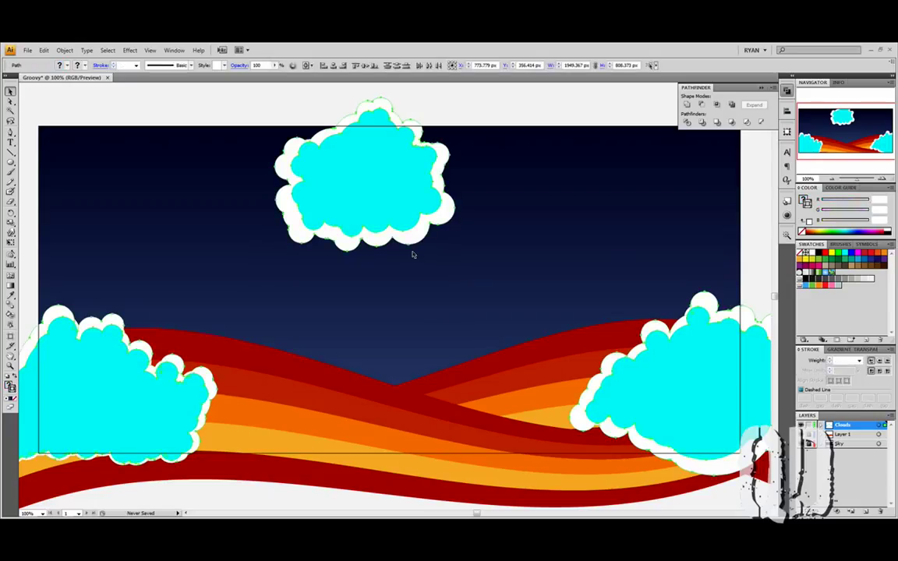
click(65, 50)
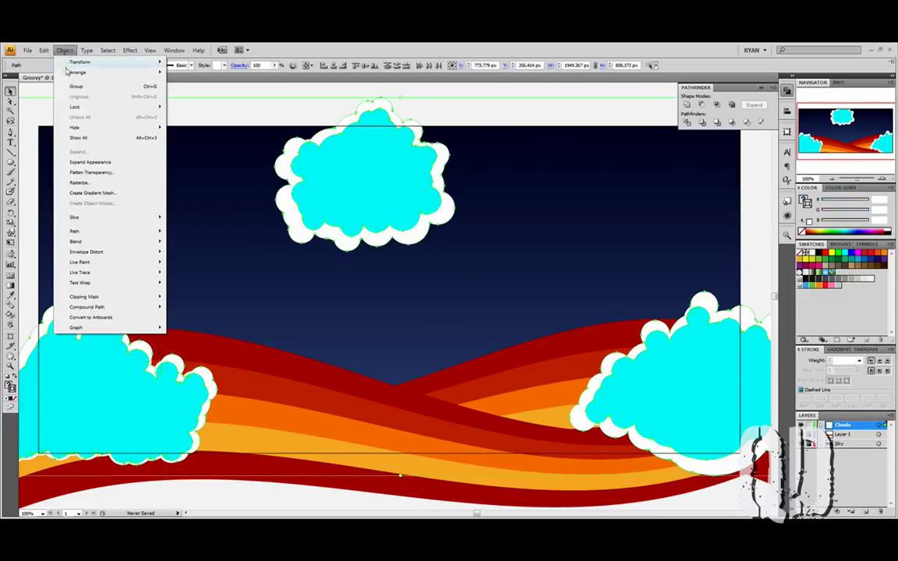
click(78, 161)
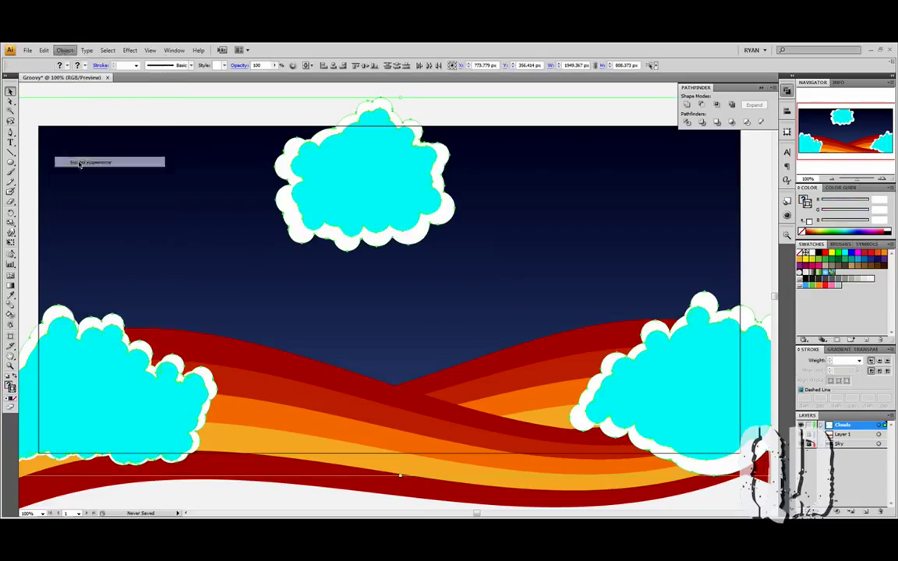
click(71, 51)
click(78, 153)
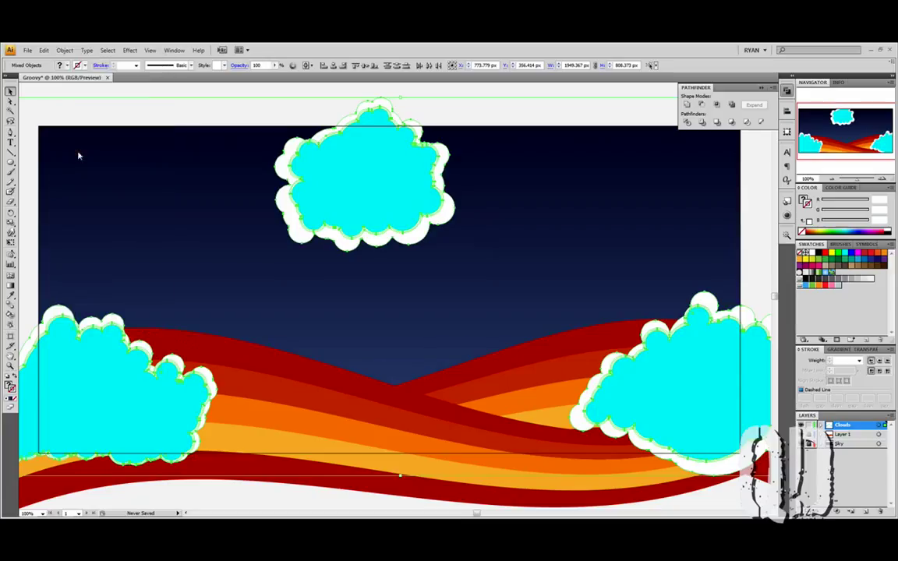
- Divide all the overlapping cloud shapes with Pathfinder, then select the white pieces by colour and apply Trim to them
click(11, 111)
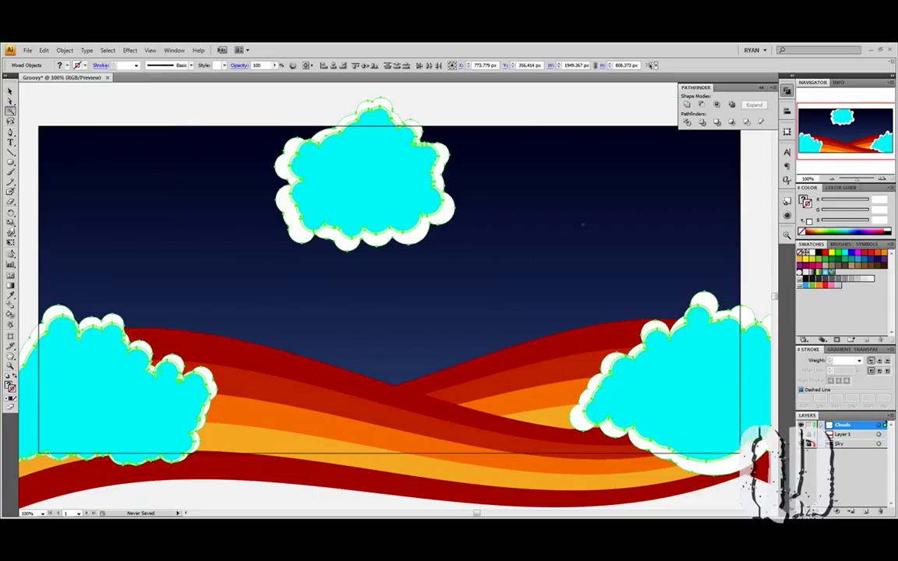
click(688, 123)
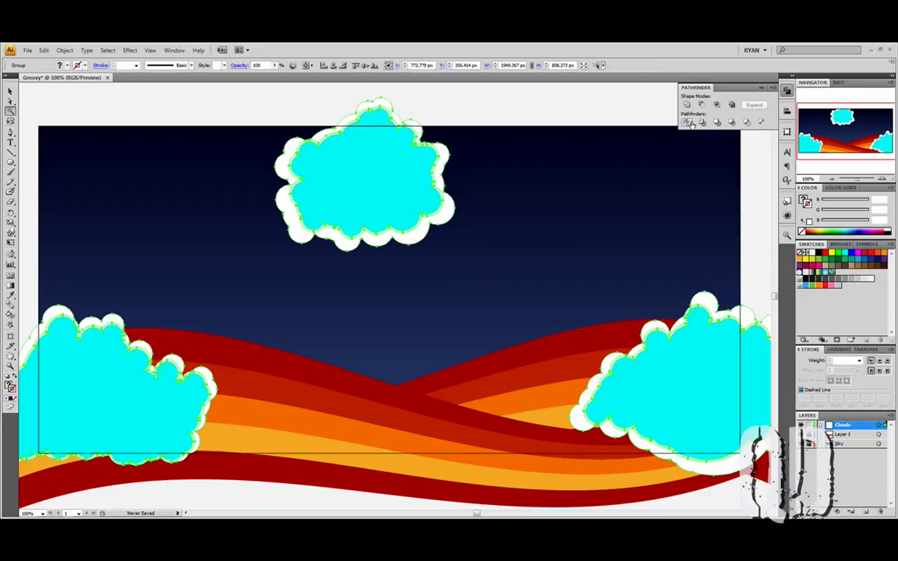
click(708, 303)
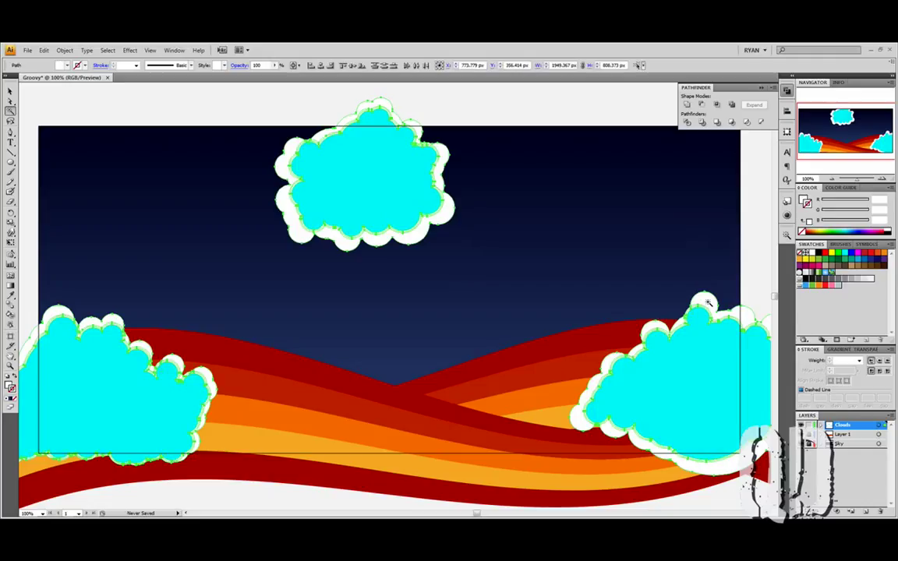
click(702, 123)
click(682, 353)
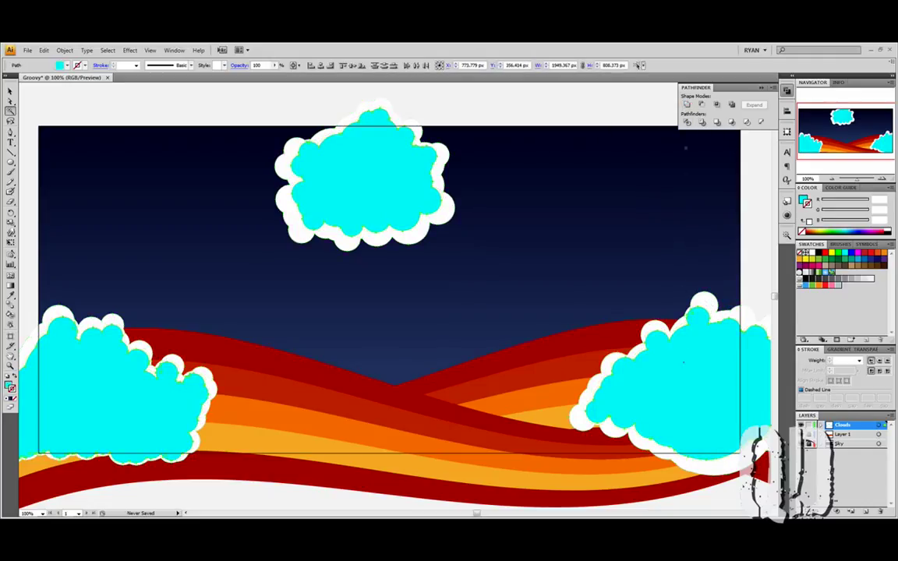
click(10, 92)
click(172, 111)
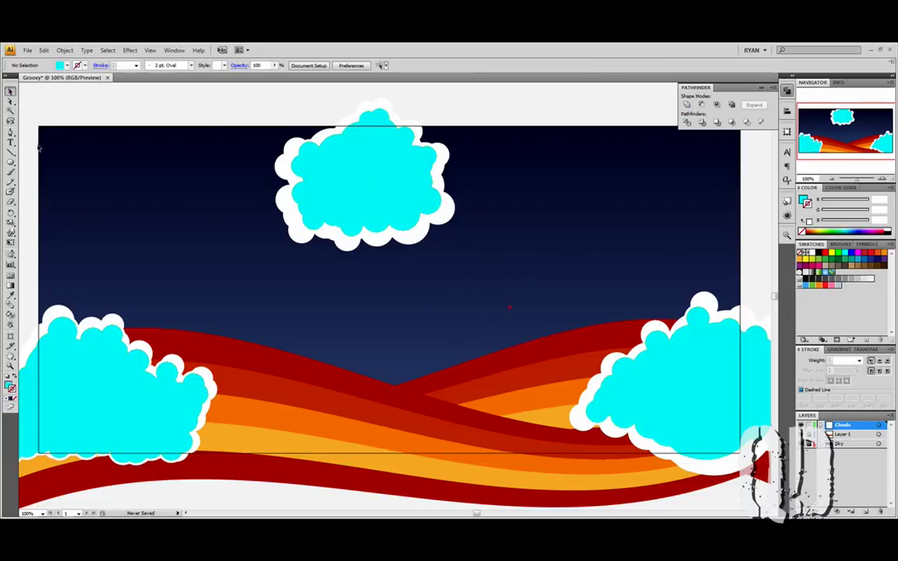
- Select all the cyan cloud shapes by colour and fill them with the dark blue linear gradient
click(10, 110)
click(335, 189)
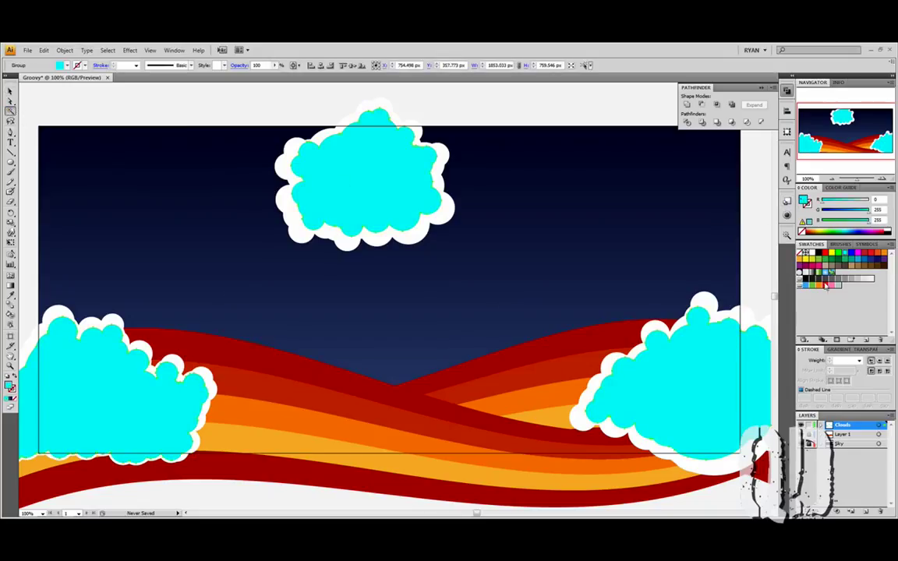
click(836, 350)
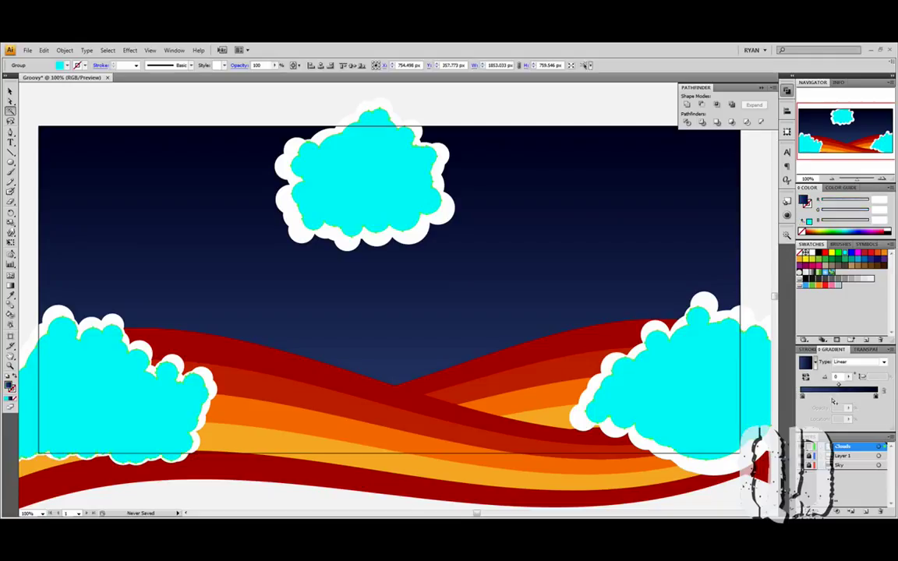
click(834, 392)
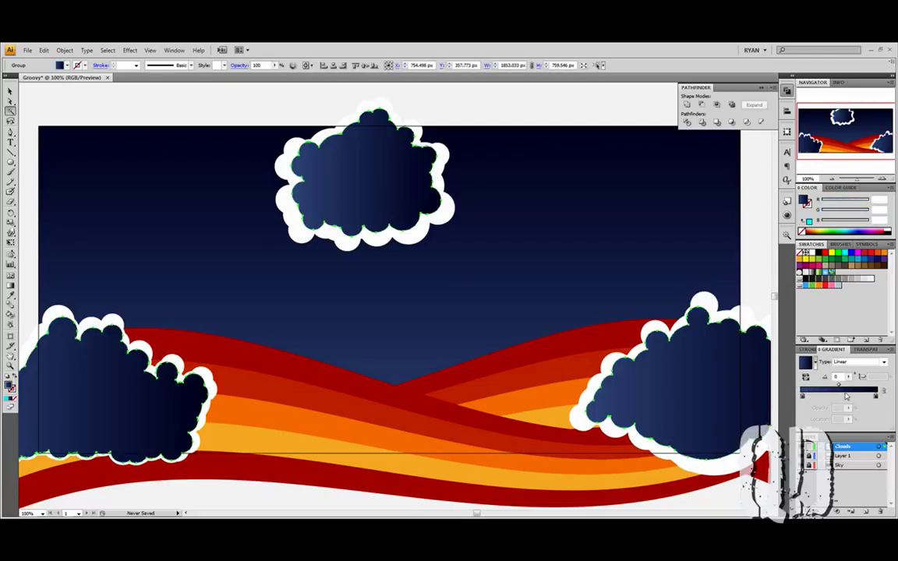
- Recolour the cloud gradient's start stop to light blue (RGB 117, 171, 232) and its end stop to dark teal
click(803, 397)
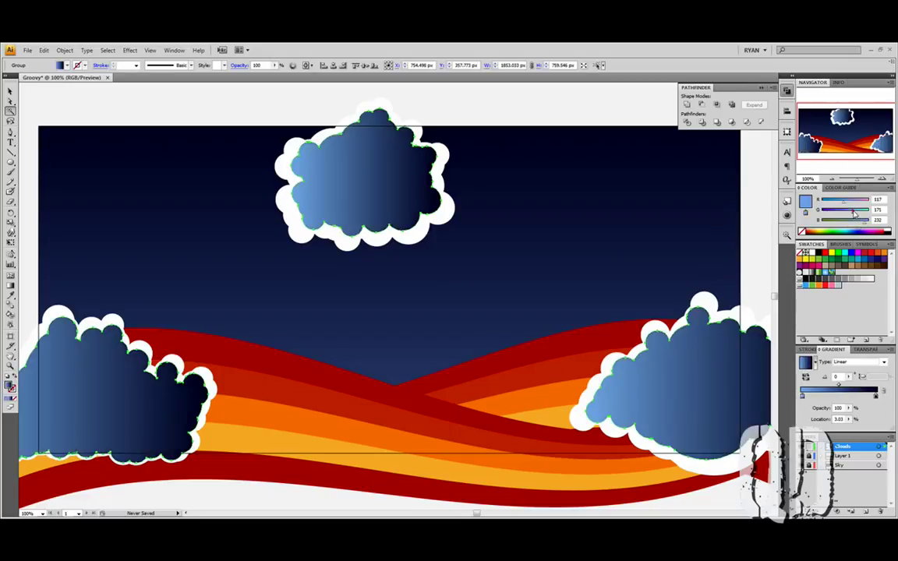
click(876, 398)
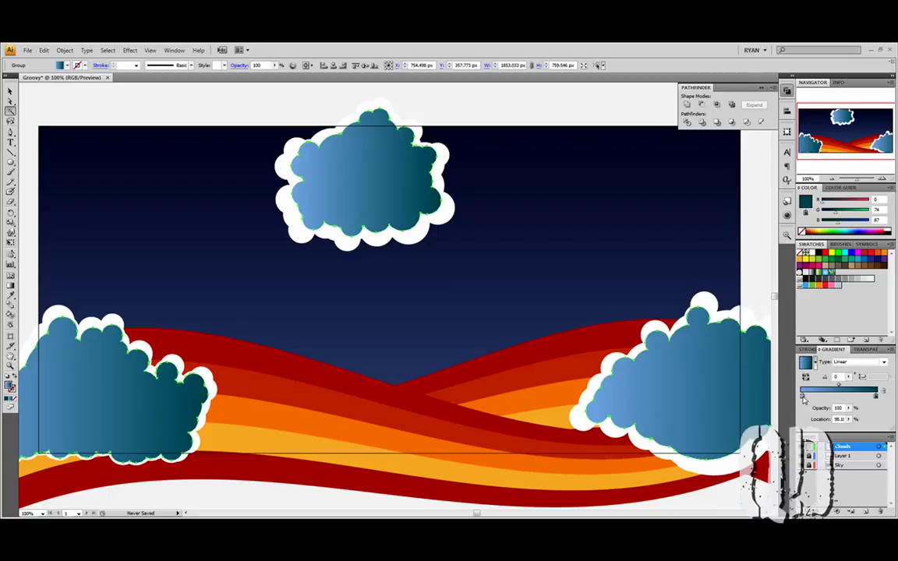
click(803, 398)
click(874, 396)
click(879, 209)
text(8)
click(803, 396)
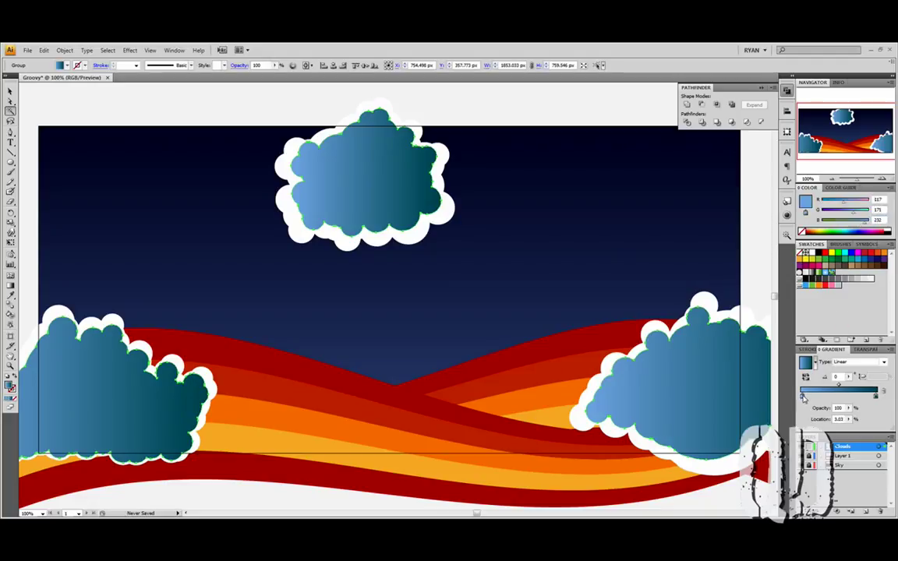
- Set the gradient's light blue stop to RGB 120, 170, 230 and the gradient angle to -35 degrees, then deselect the clouds
double_click(881, 200)
text(120)
click(881, 220)
text(35)
key(Return)
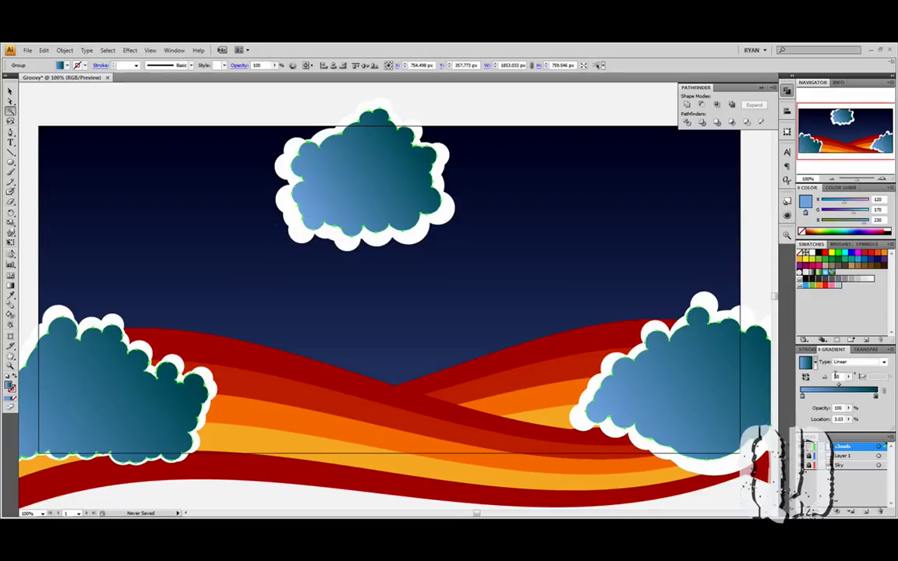
key(Return)
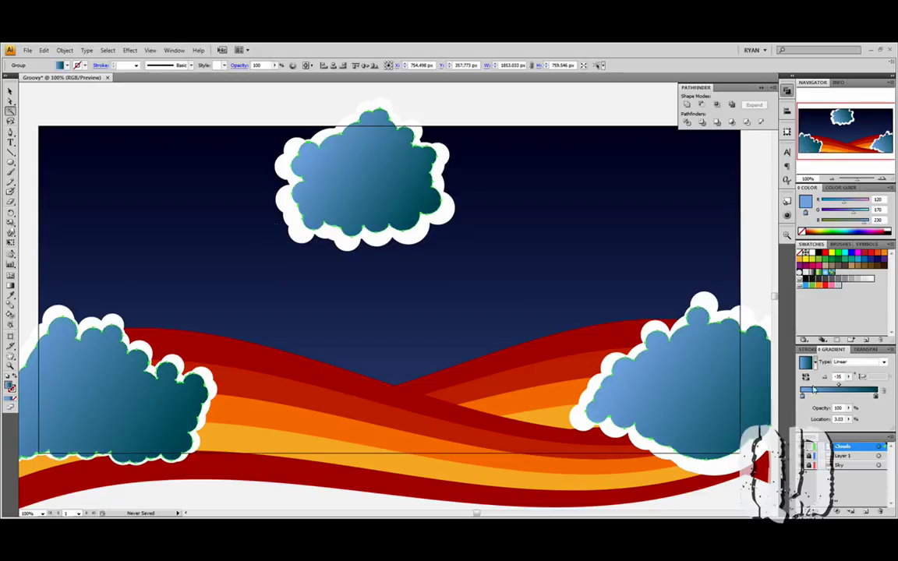
click(10, 90)
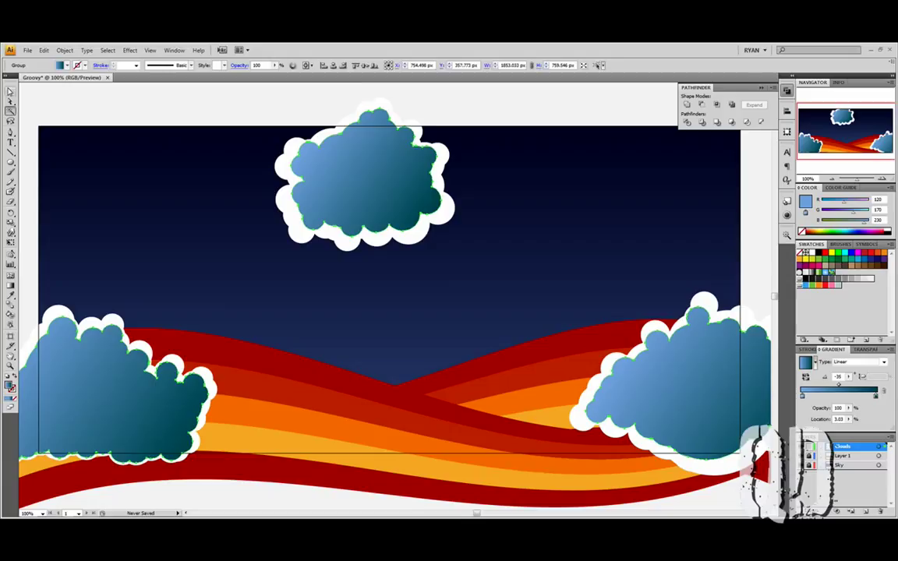
click(115, 110)
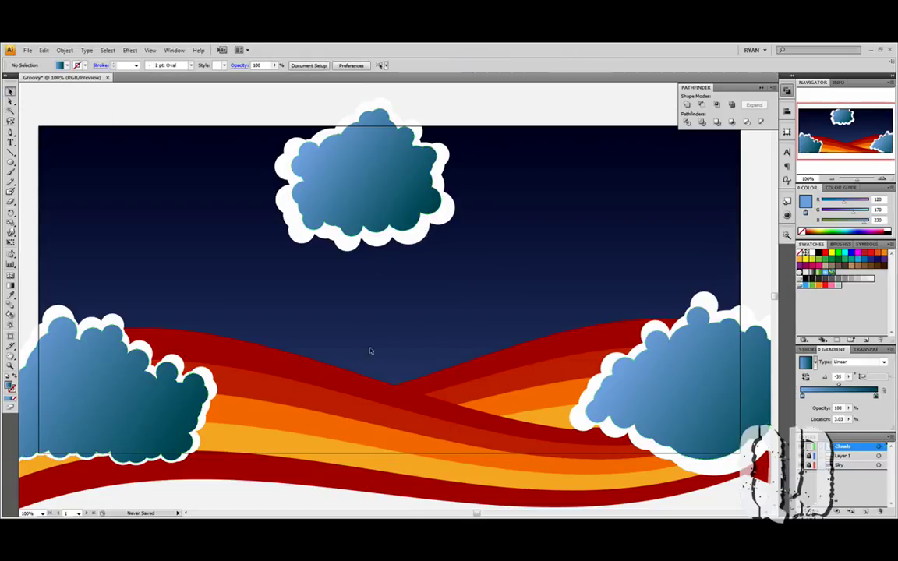
- Select all the clouds and ungroup them twice to separate the nested groups
click(173, 404)
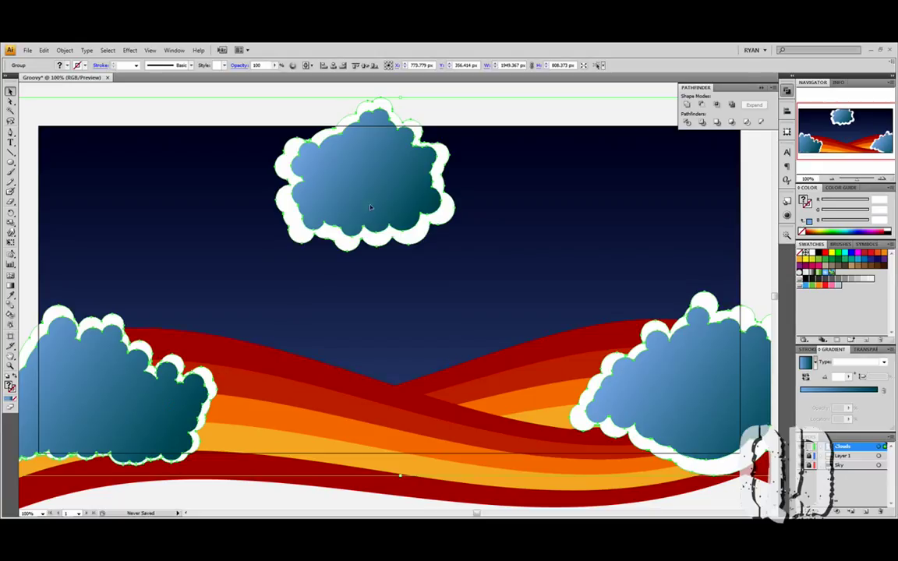
right_click(330, 169)
click(349, 212)
click(305, 99)
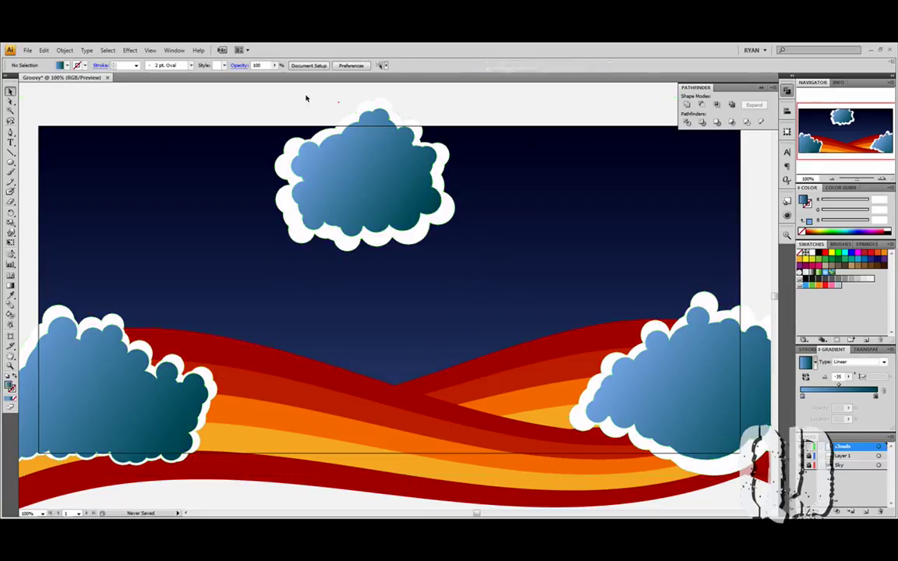
drag(306, 98, 465, 271)
right_click(429, 214)
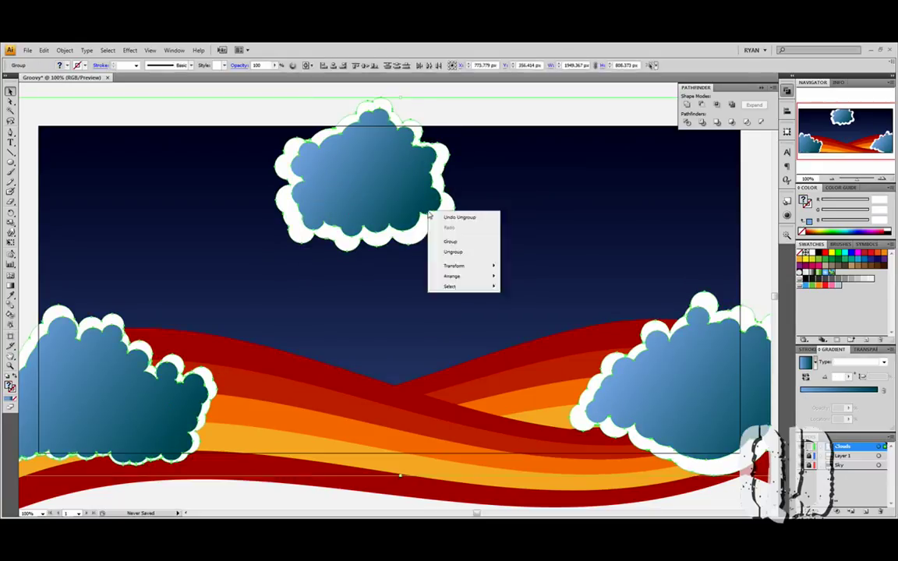
click(453, 252)
- Move the upper cloud over the hills, group its pieces and send it behind the inner edge of the left cloud
drag(452, 96, 280, 273)
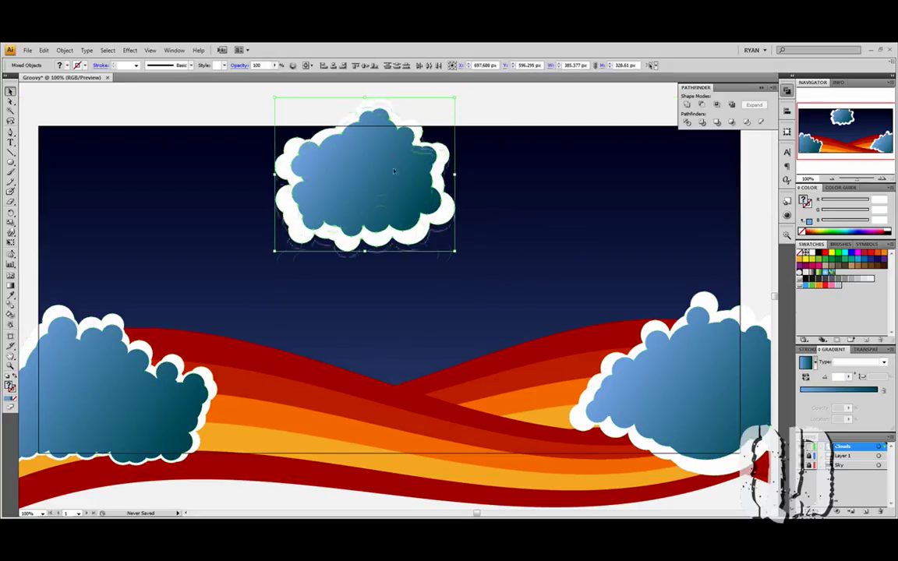
drag(394, 170, 198, 383)
key(ctrl+g)
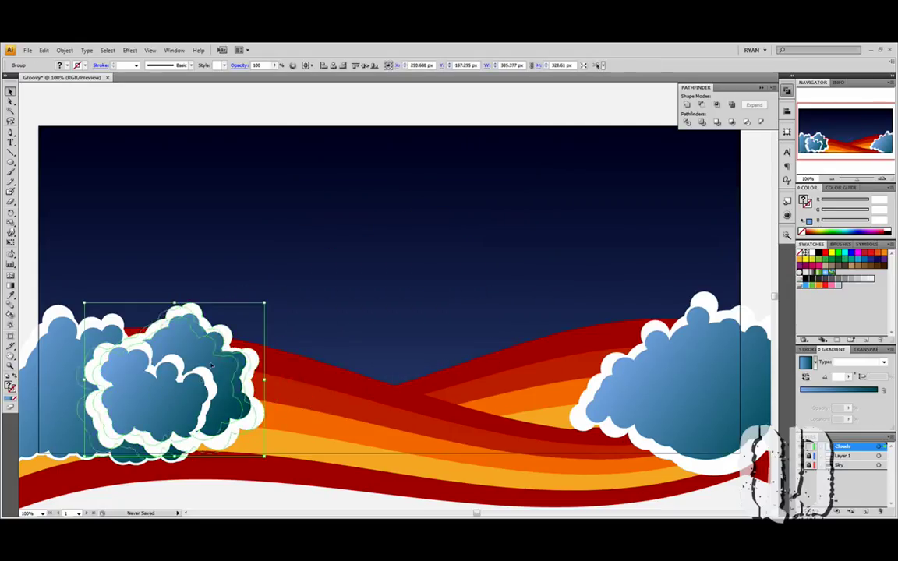
key(ctrl+bracketleft)
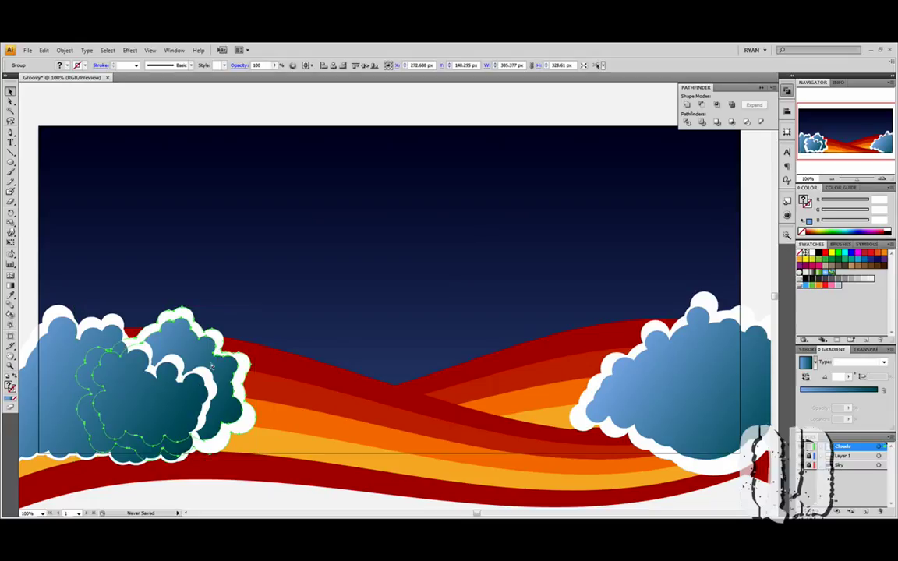
mouse_move(211, 364)
mouse_down()
mouse_move(188, 352)
mouse_move(223, 372)
mouse_up()
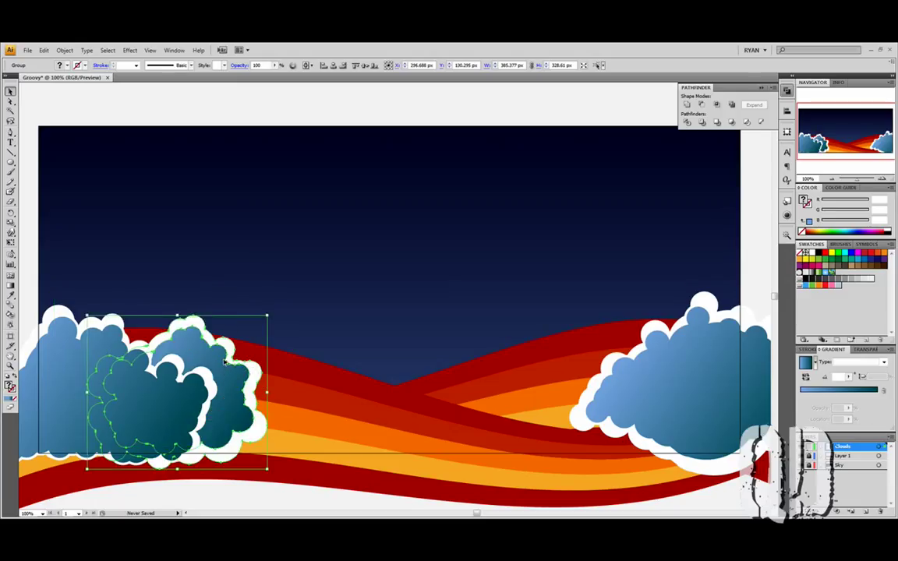
- Place a copy of the small grouped cloud behind the inner edge of the right cloud
drag(194, 348, 624, 357)
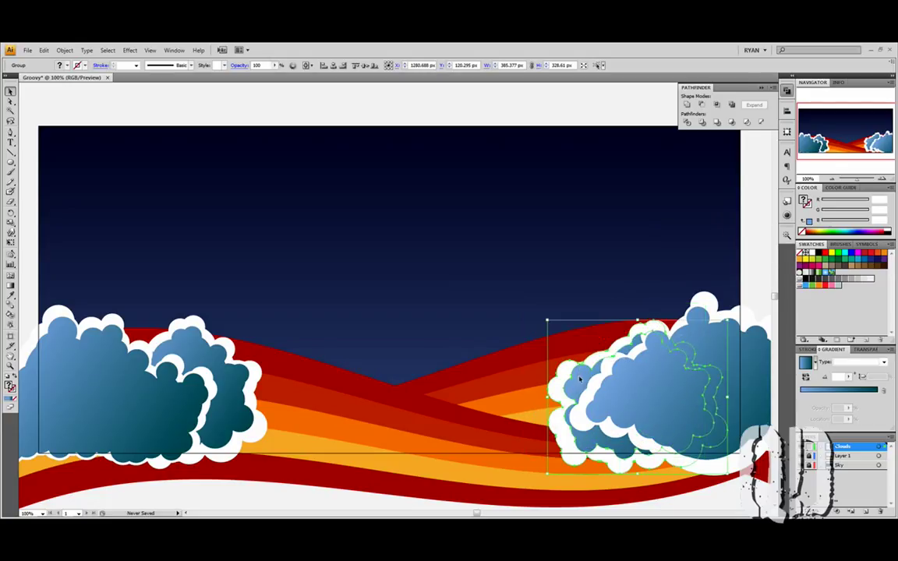
drag(579, 379, 566, 361)
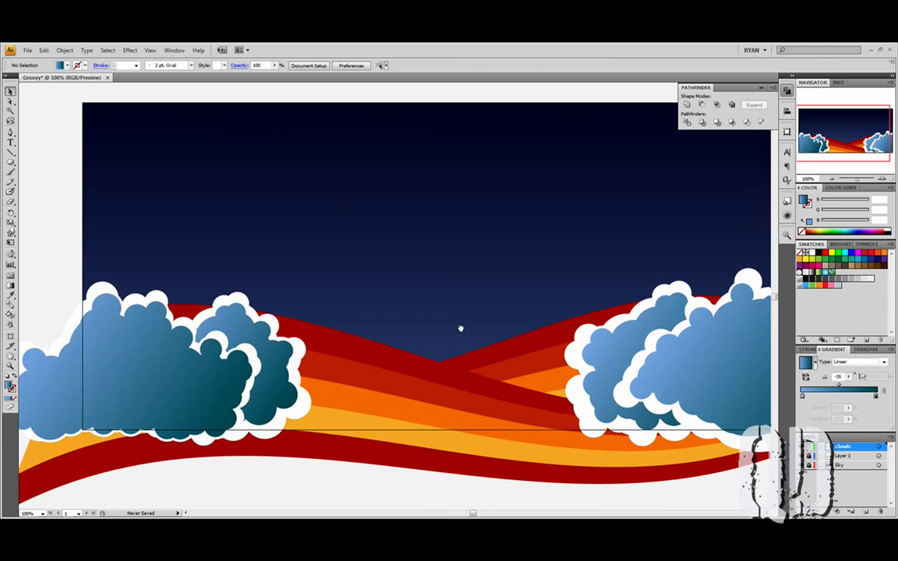
drag(459, 328, 437, 326)
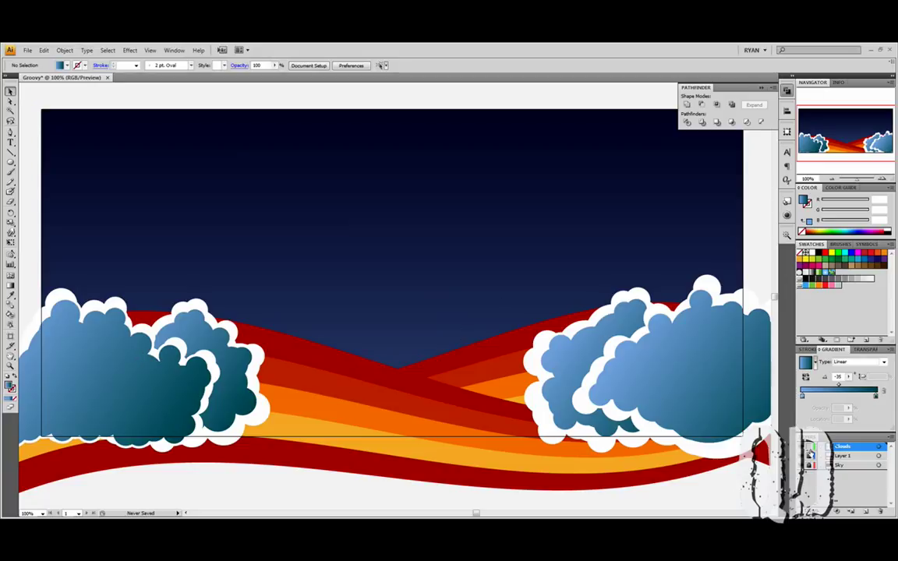
- Add a new layer above Clouds and create a 5 by 5 px ellipse on it in the middle of the sky
click(866, 512)
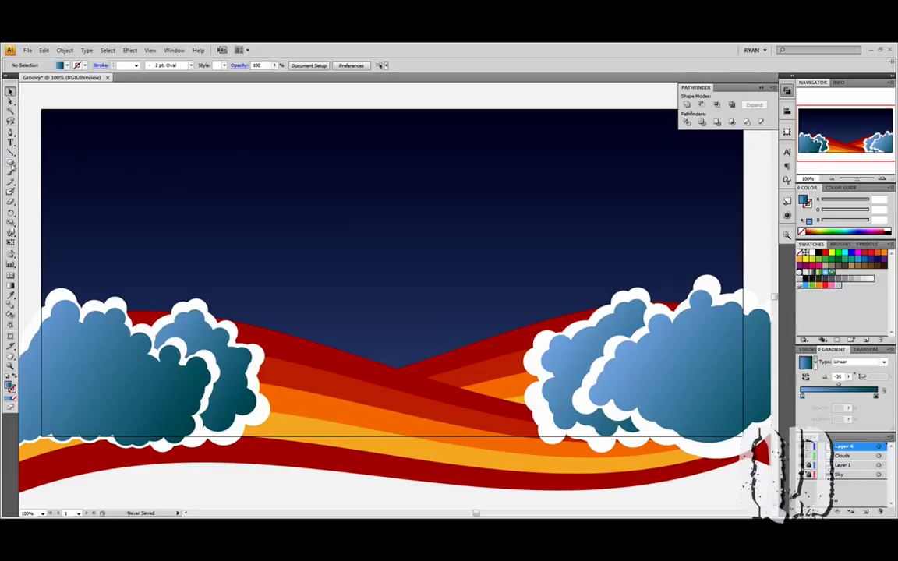
click(10, 162)
click(387, 199)
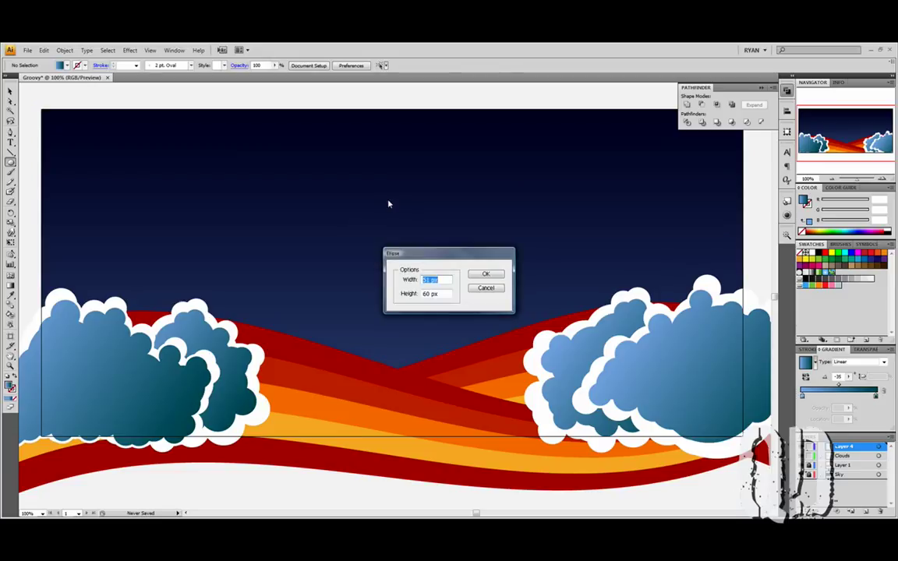
text(5)
key(Tab)
text(5)
key(Return)
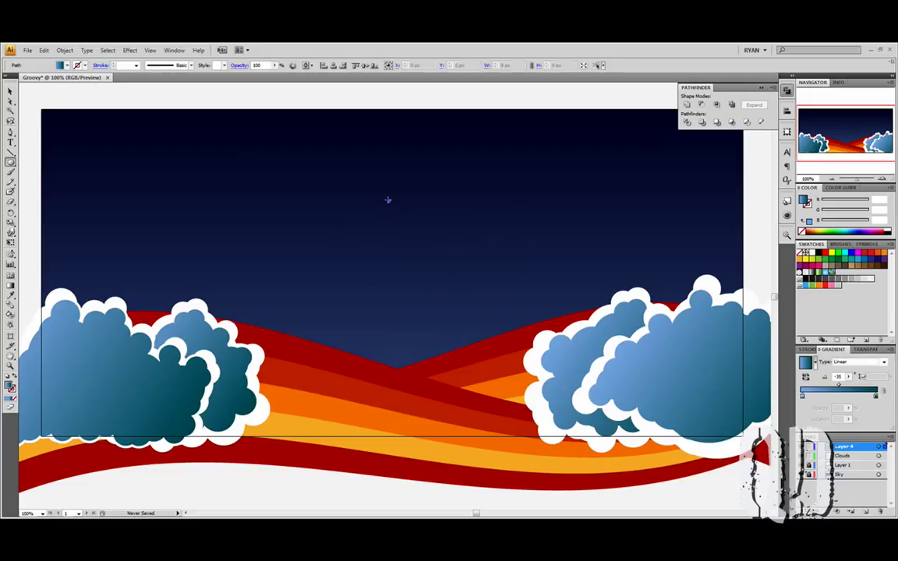
- Fill the small sky ellipse with white and deselect it
click(10, 90)
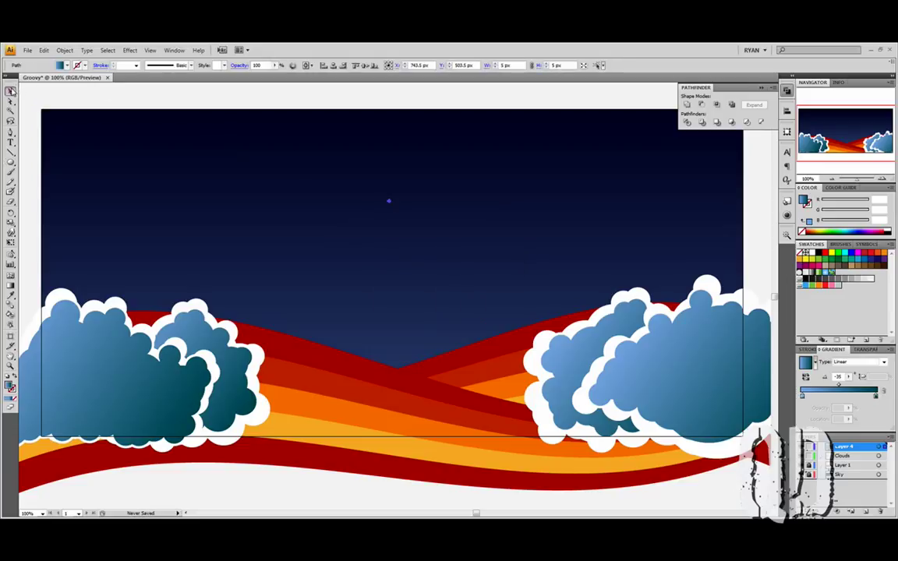
click(370, 173)
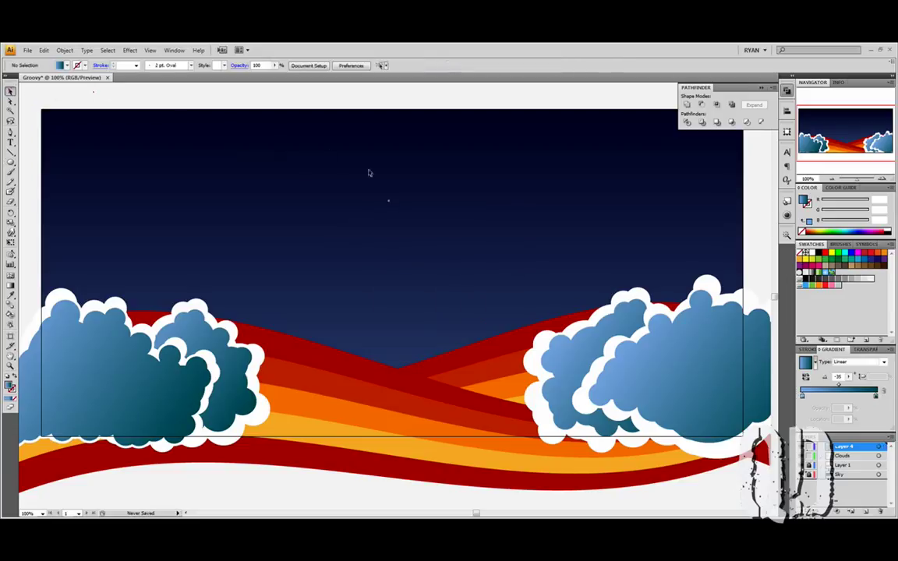
click(388, 203)
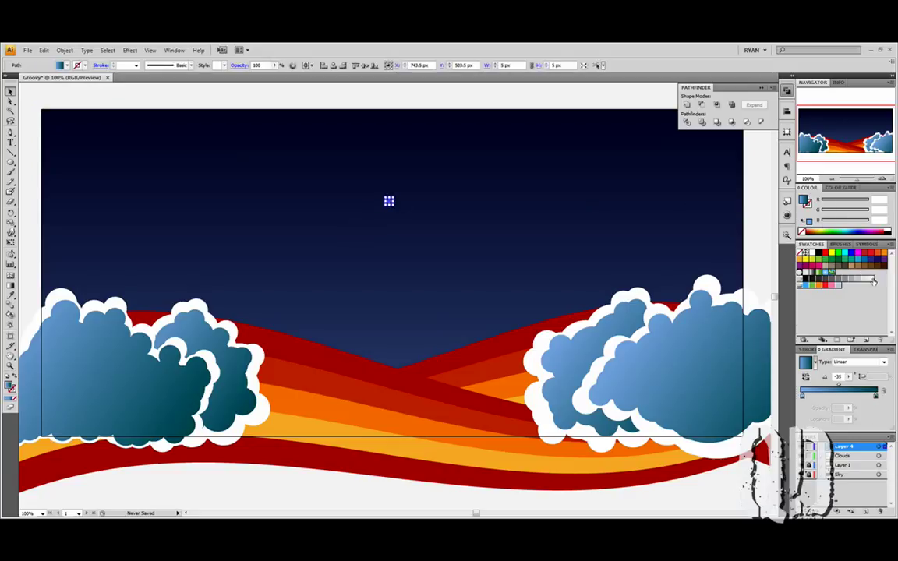
click(807, 254)
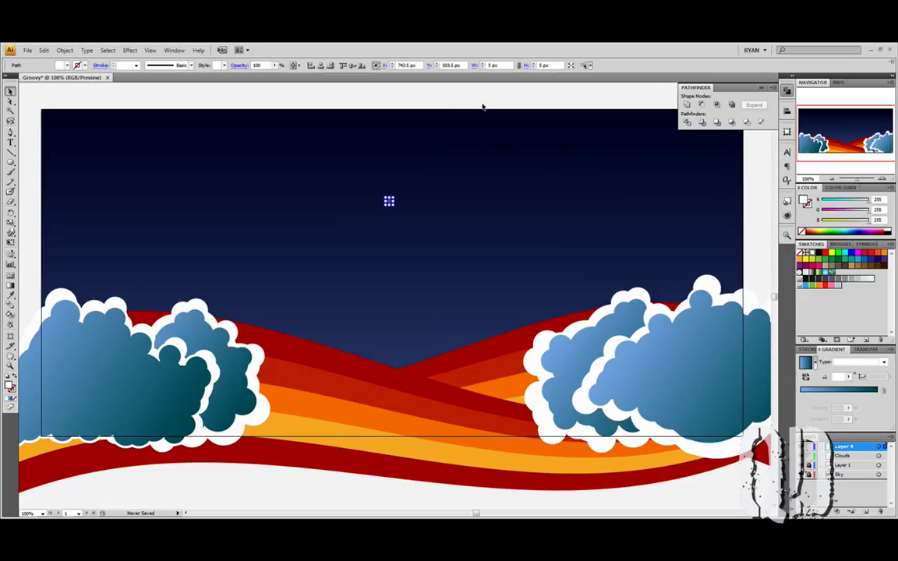
click(450, 169)
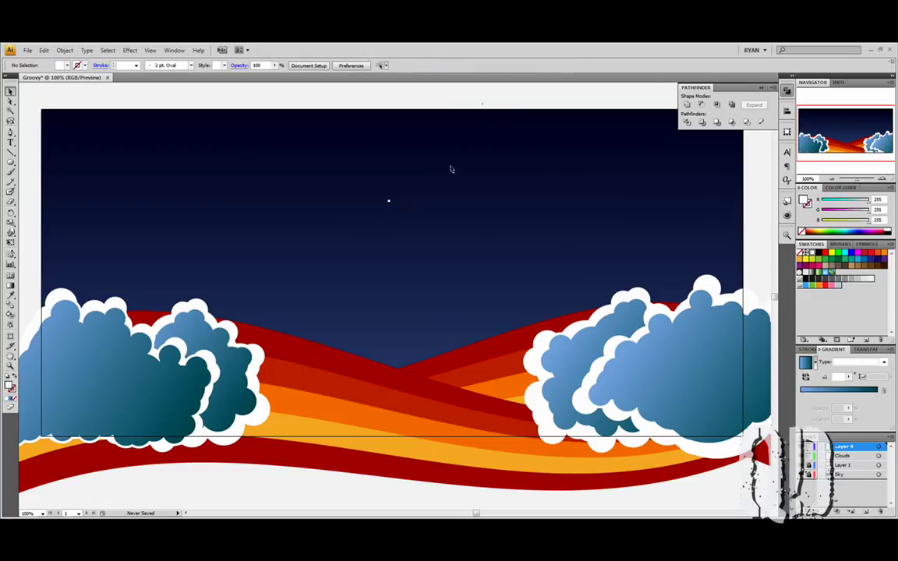
click(389, 202)
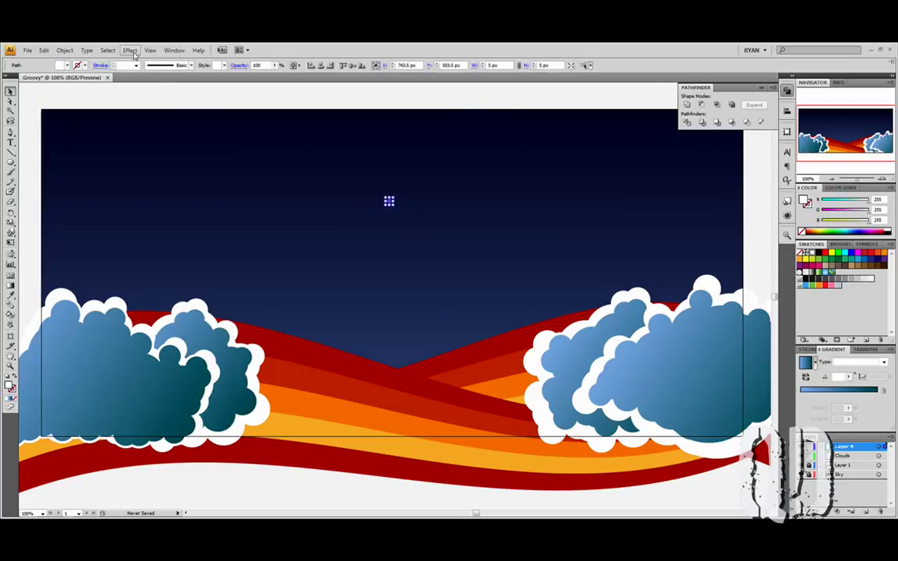
click(131, 51)
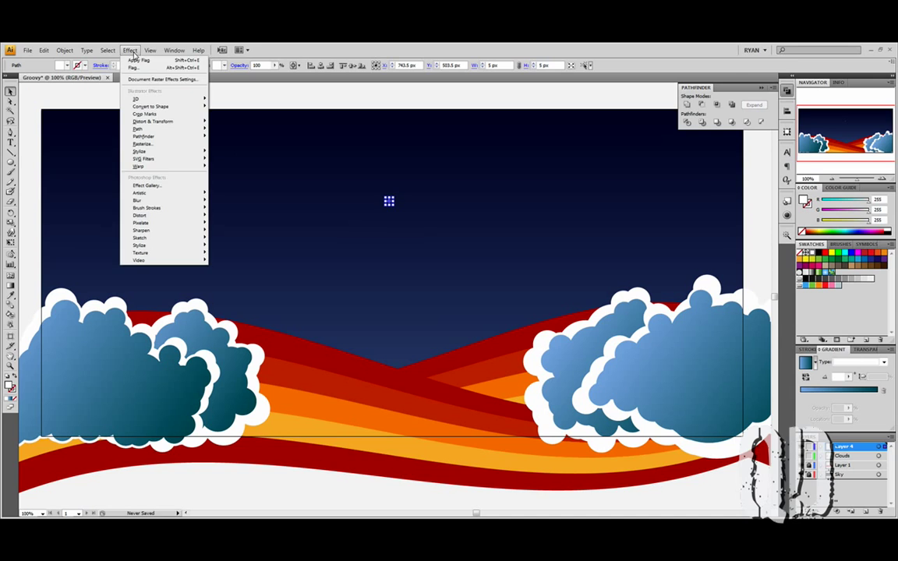
click(387, 100)
- Start an Outer Glow effect in Screen mode on the small white sky ellipse and set the glow colour to white (FFFFFF)
click(881, 179)
click(881, 179)
click(881, 179)
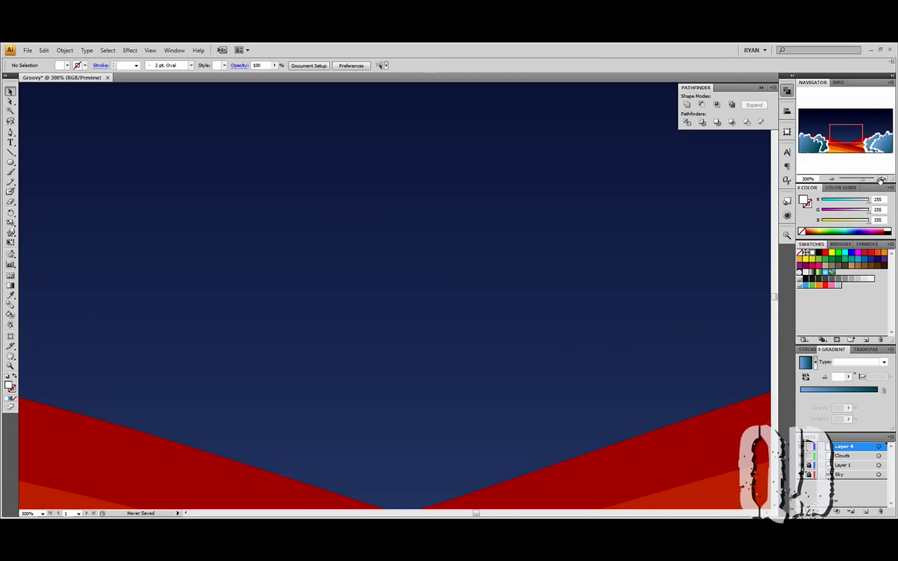
click(882, 179)
click(881, 179)
drag(850, 134, 845, 122)
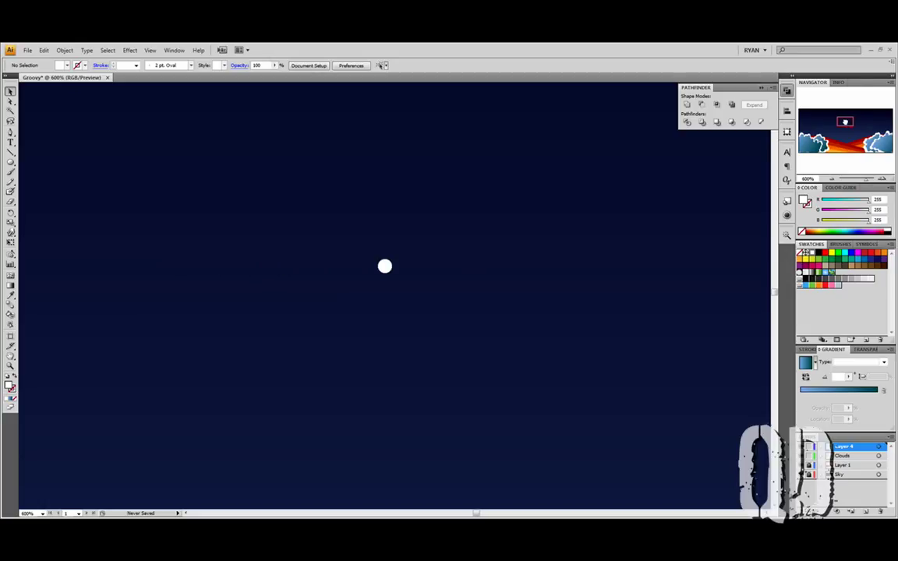
click(386, 267)
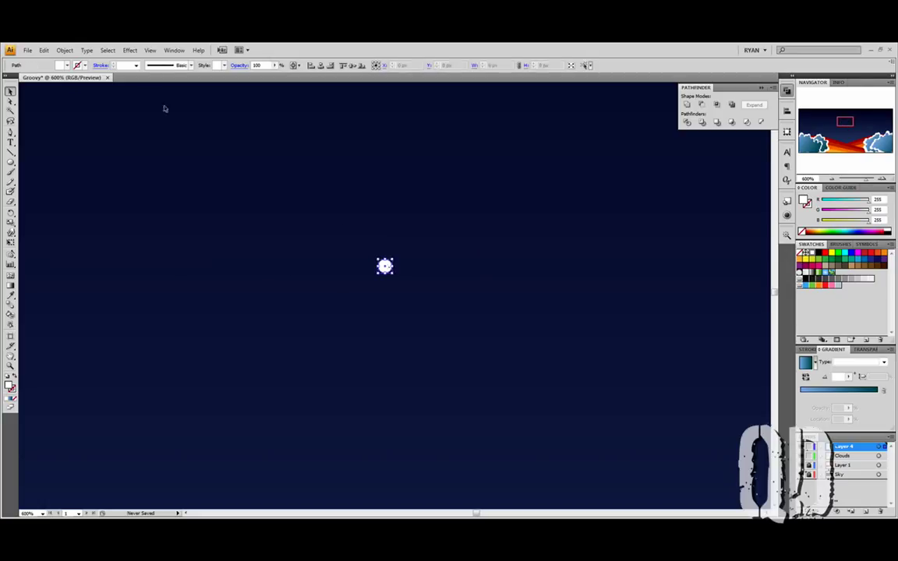
click(130, 50)
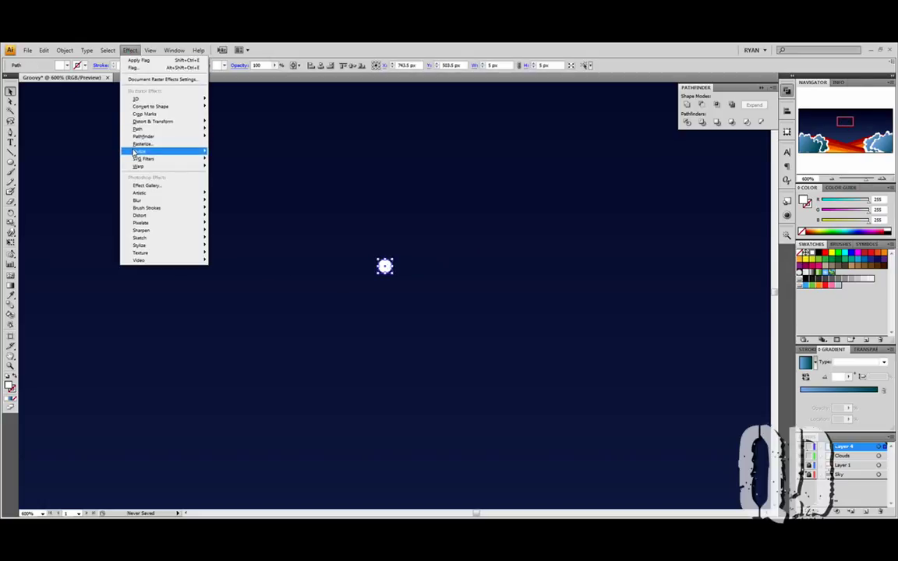
mouse_move(135, 152)
click(264, 194)
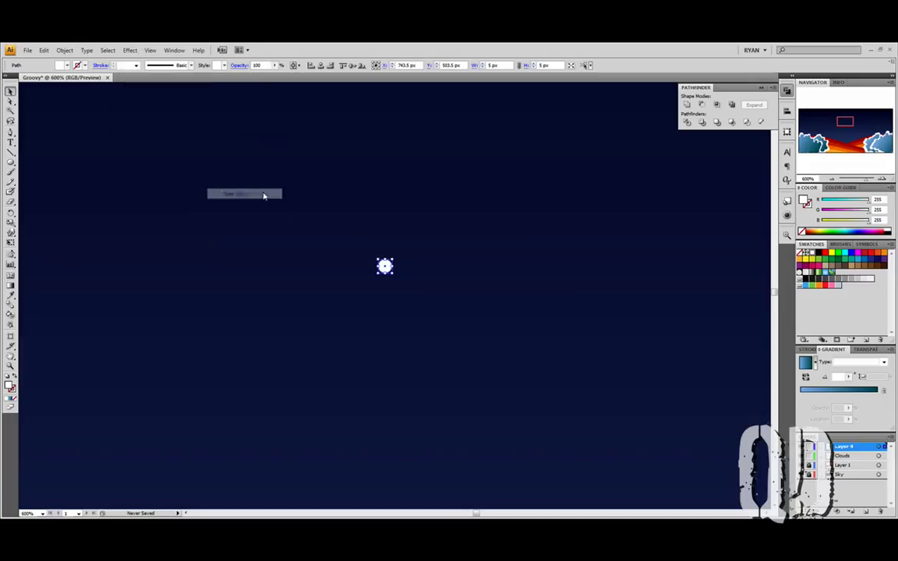
drag(454, 246, 541, 186)
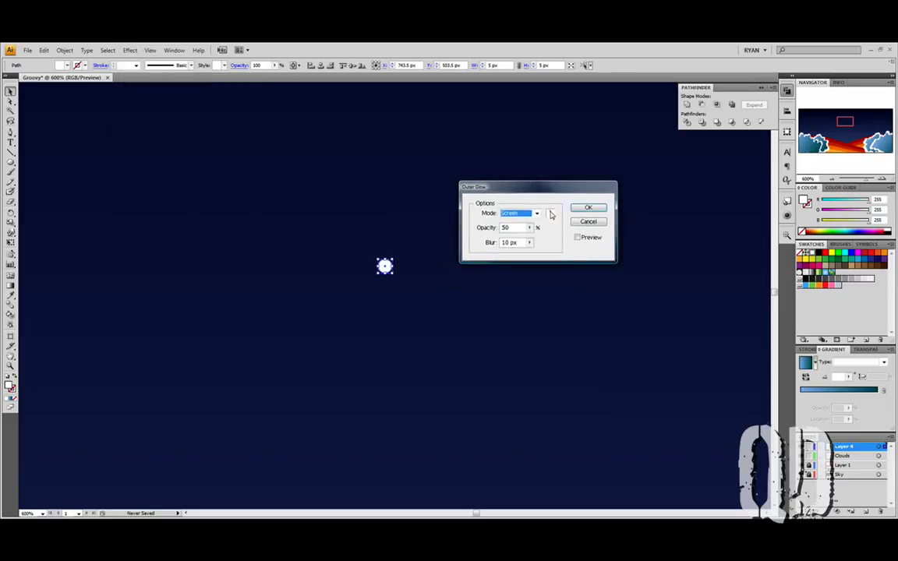
click(549, 214)
click(352, 246)
drag(352, 246, 325, 225)
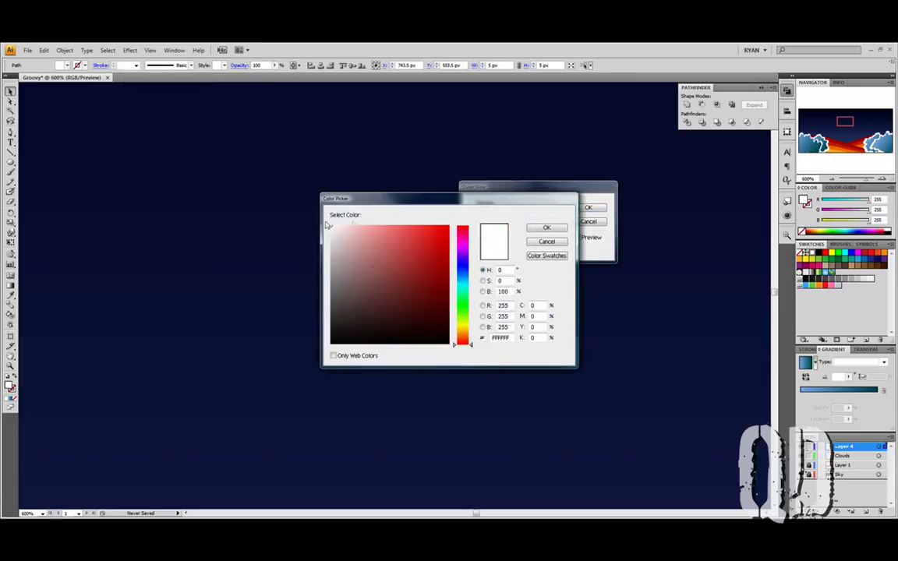
click(548, 227)
- Set the outer glow's blur to 5 px and its opacity to 80%, and turn on the preview
double_click(505, 242)
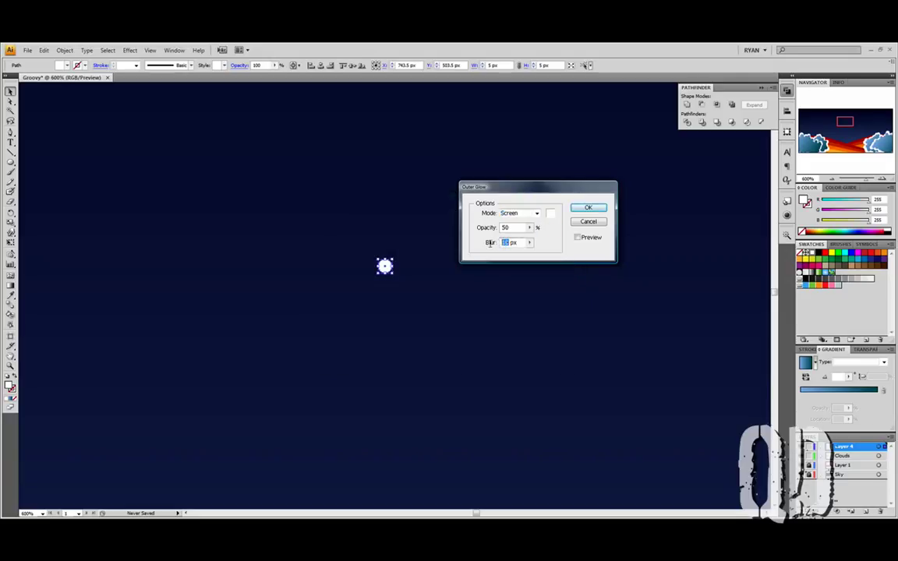
text(5)
click(528, 229)
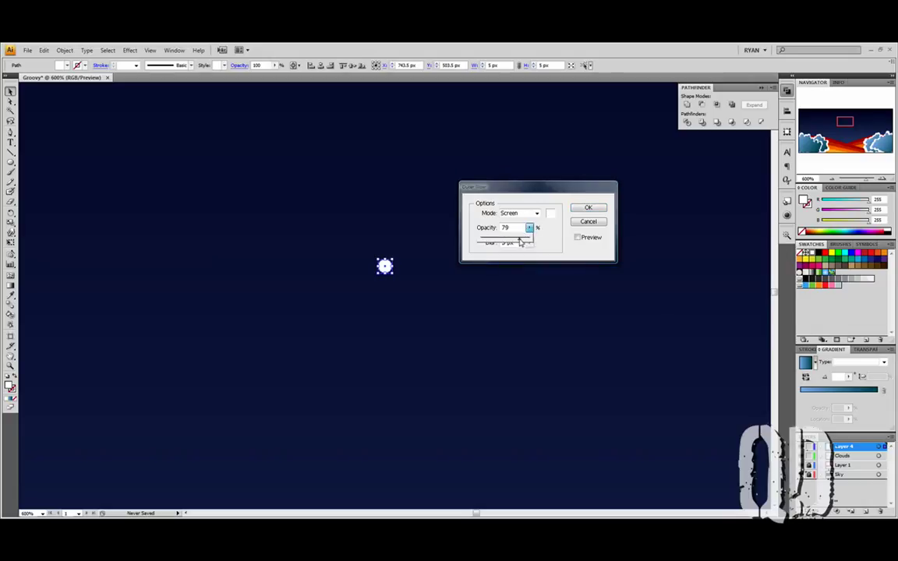
click(469, 227)
text(80)
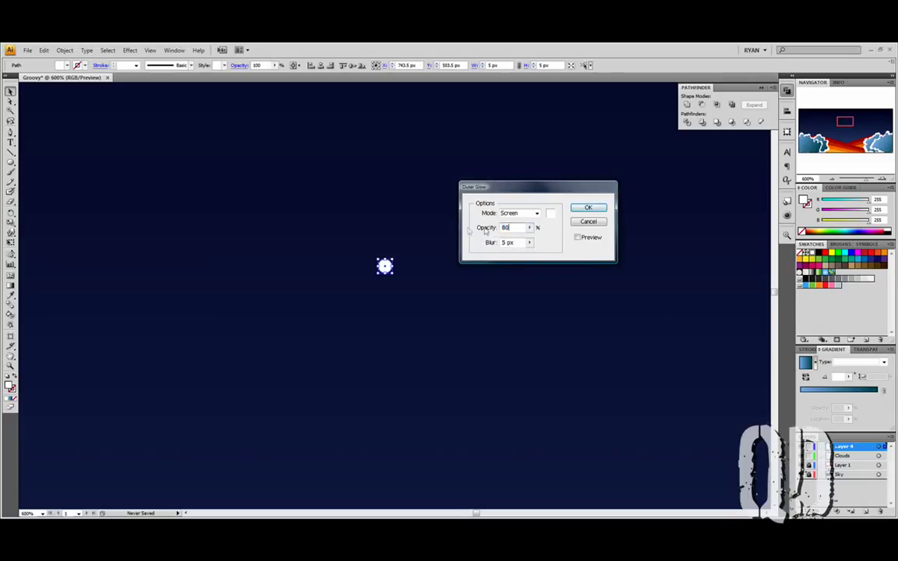
click(590, 239)
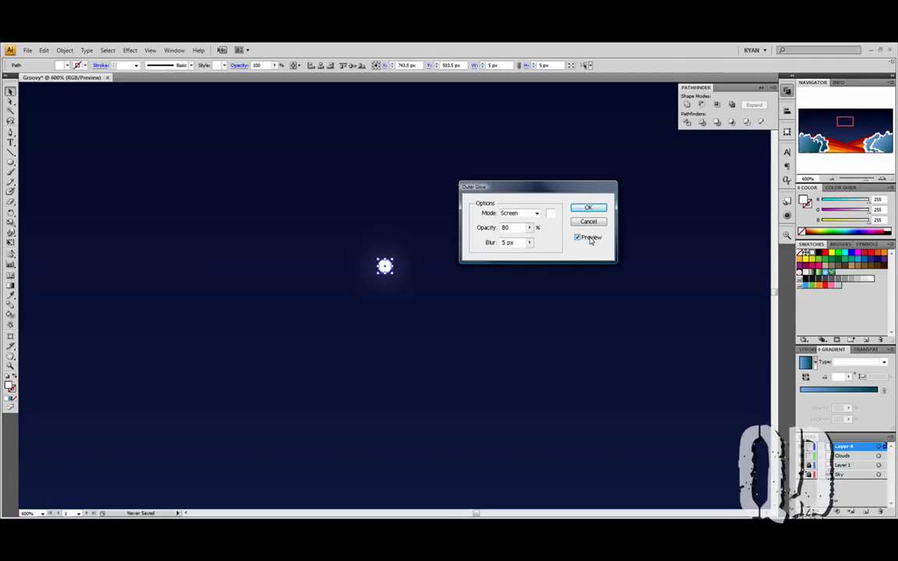
- Raise the outer glow's opacity to 100%, apply the effect and deselect the ellipse
click(529, 228)
drag(524, 240, 554, 240)
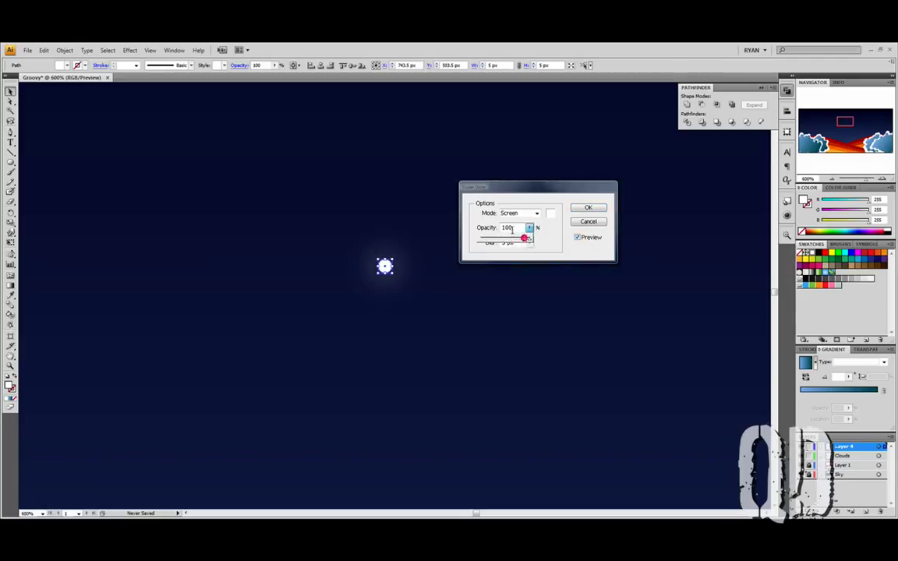
click(512, 229)
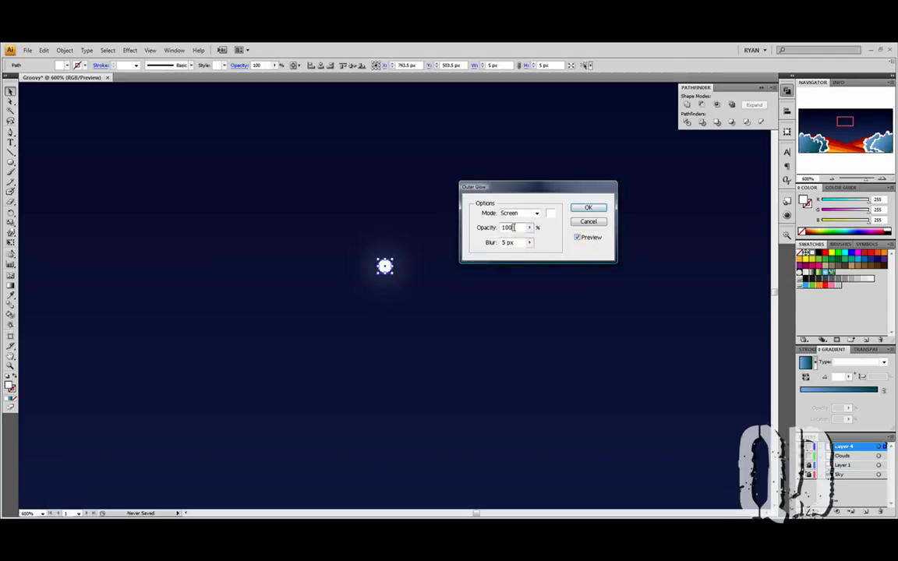
click(588, 207)
key(ctrl+minus)
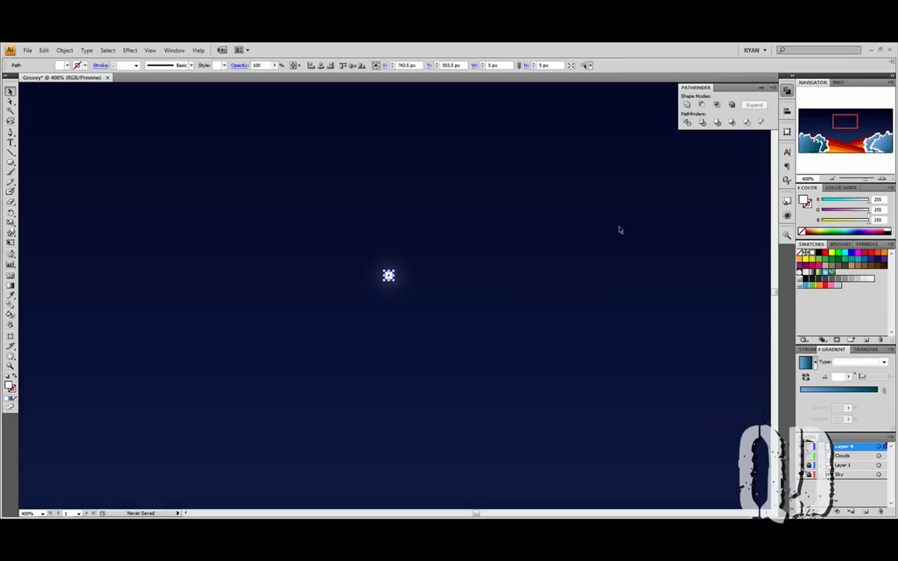
click(610, 231)
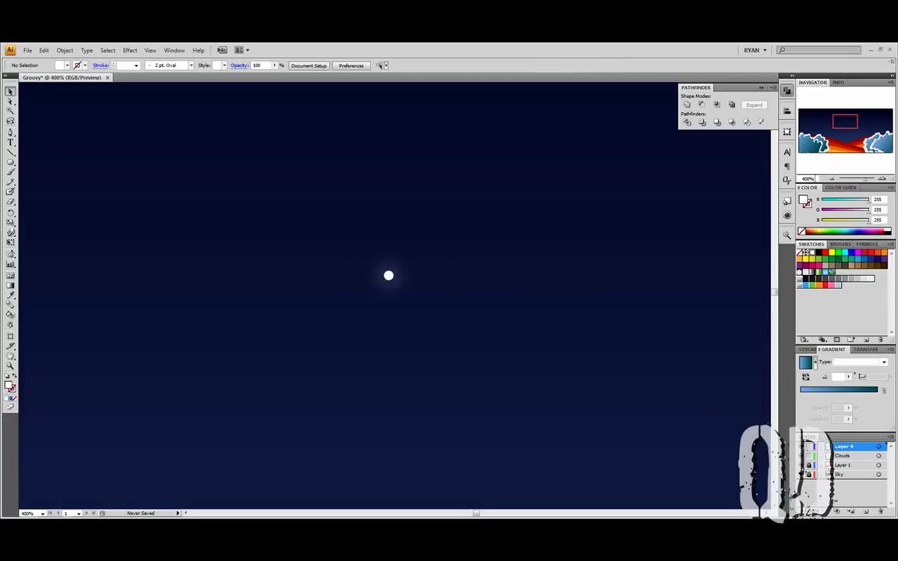
- Make the glowing ellipse a new symbol named Star with the type Graphic
click(832, 179)
click(832, 179)
click(832, 180)
click(832, 179)
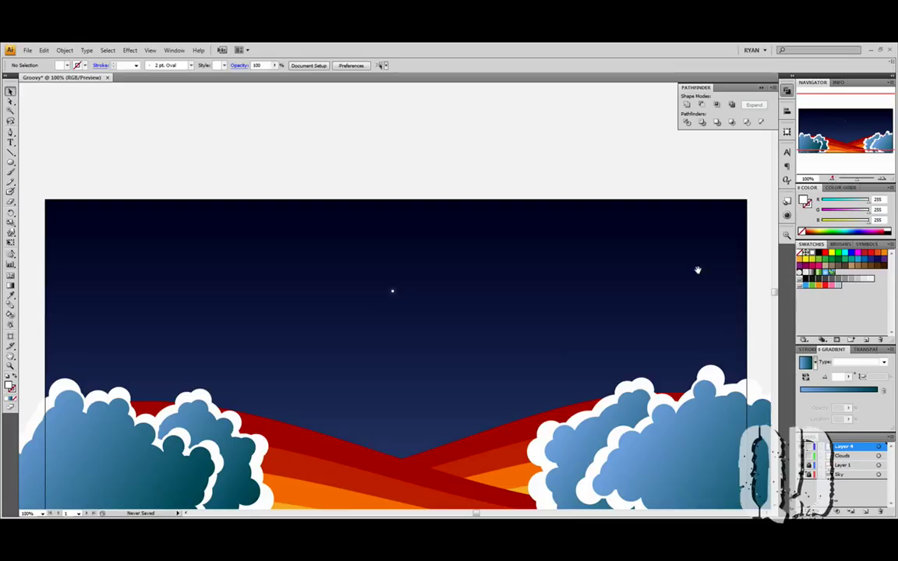
scroll(596, 260, down, 3)
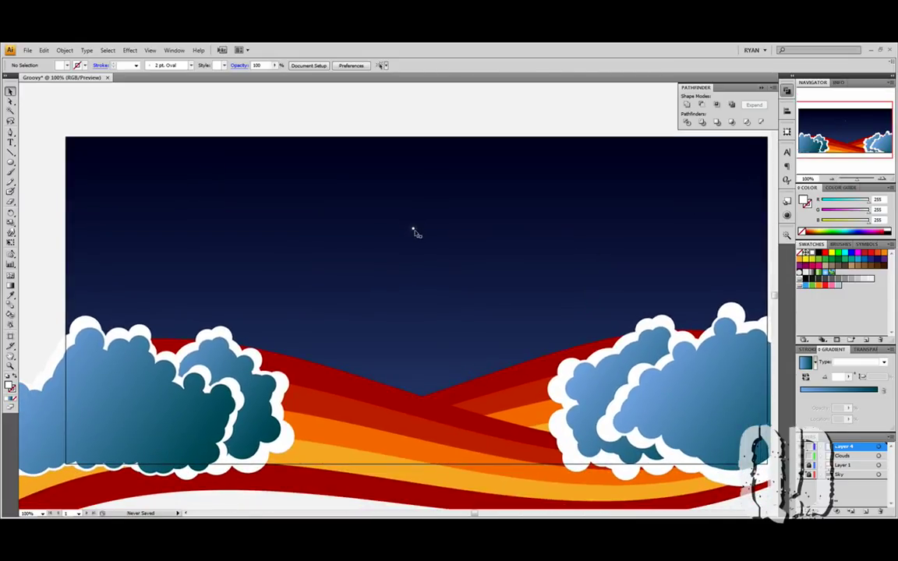
click(413, 229)
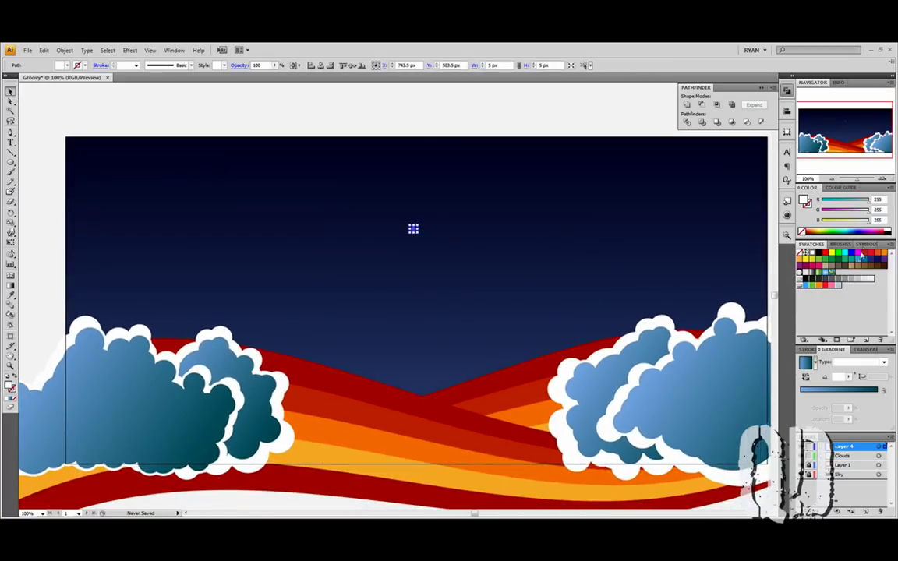
click(865, 245)
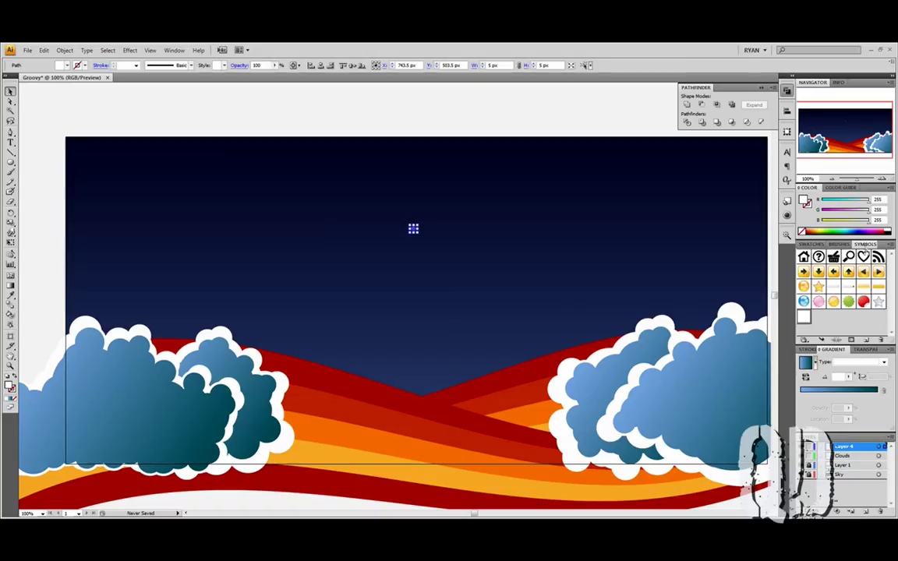
click(867, 341)
text(Star)
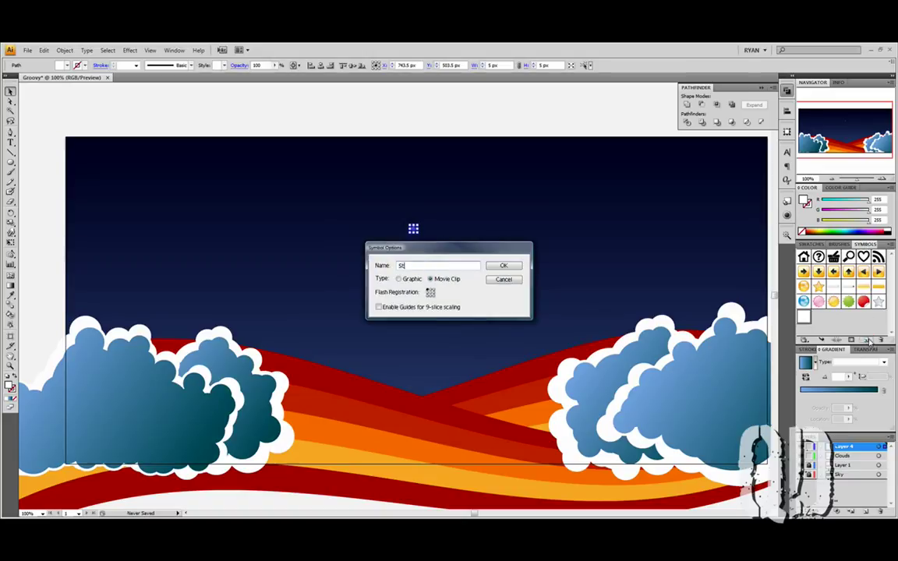
click(398, 278)
click(504, 266)
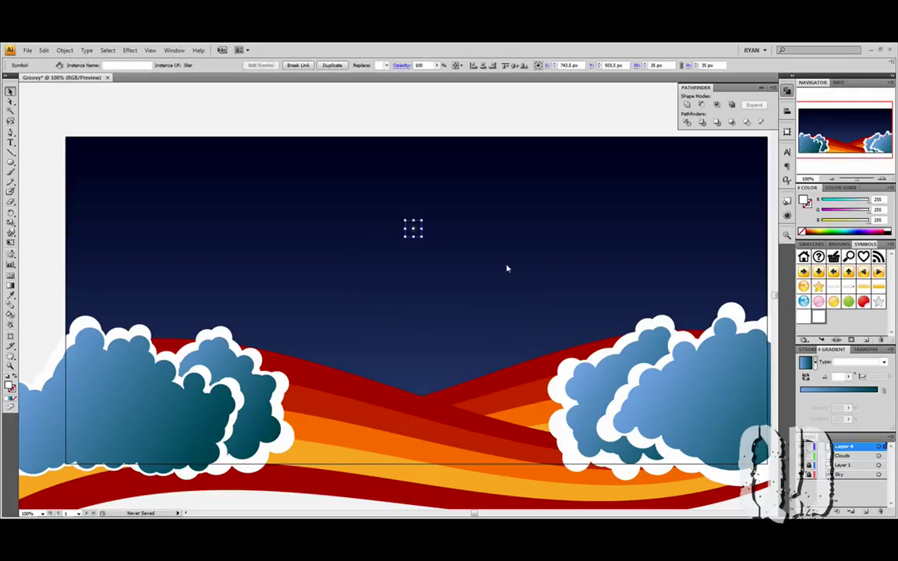
- Deselect the star and set up the Symbol Sprayer with a 200 px diameter, fixed intensity 6 and symbol set density 5
click(54, 208)
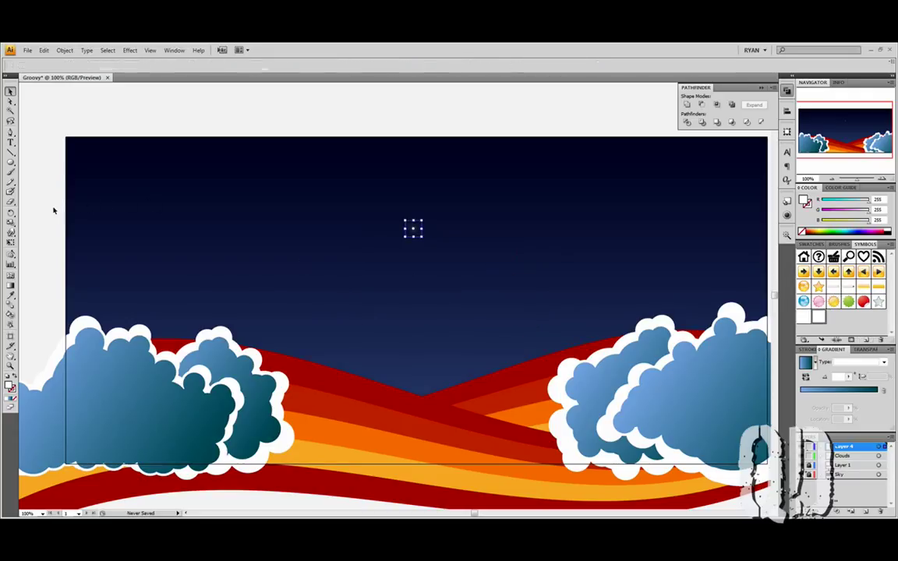
drag(10, 254, 45, 257)
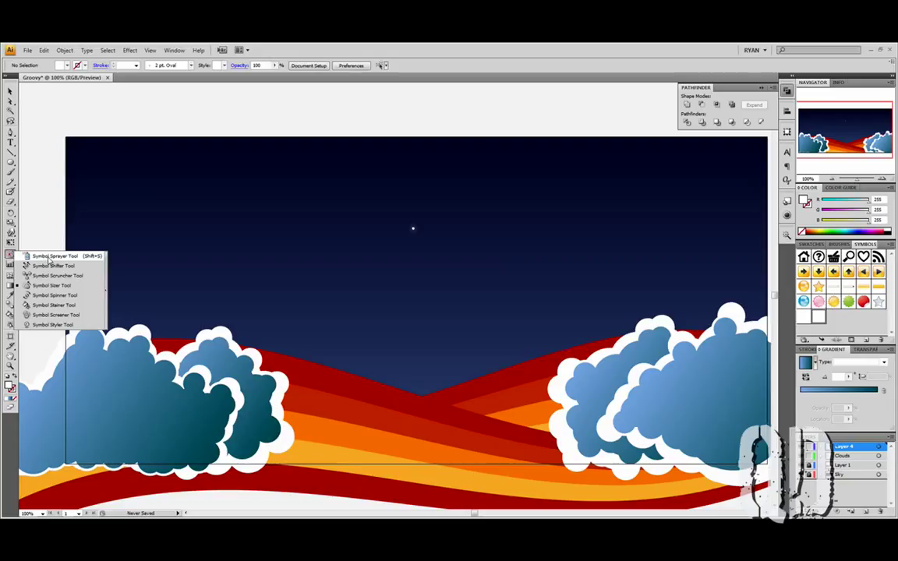
click(50, 258)
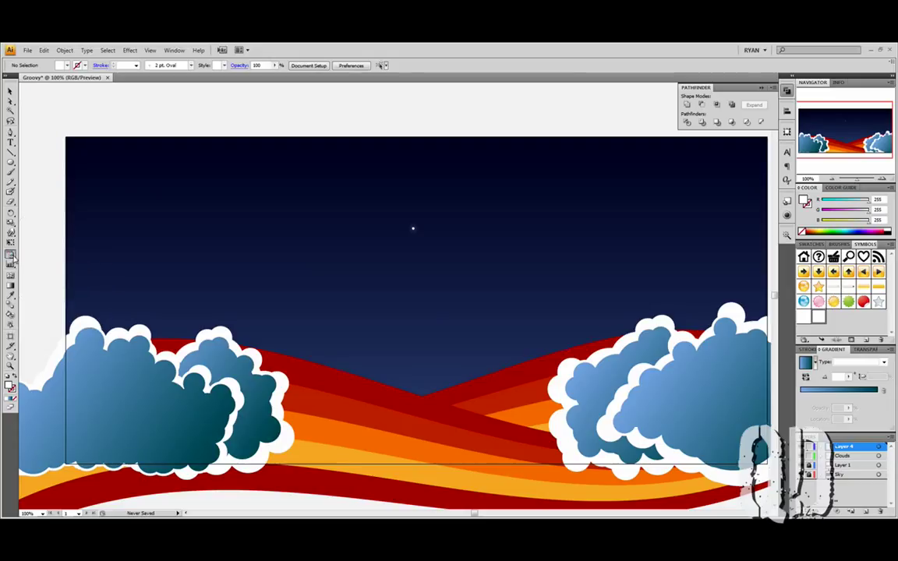
double_click(12, 257)
drag(370, 237, 346, 238)
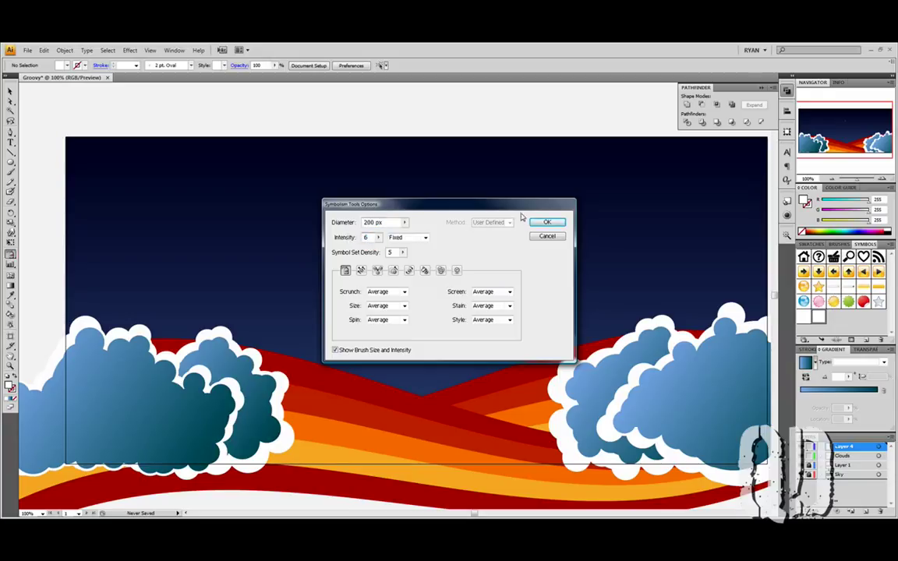
click(548, 226)
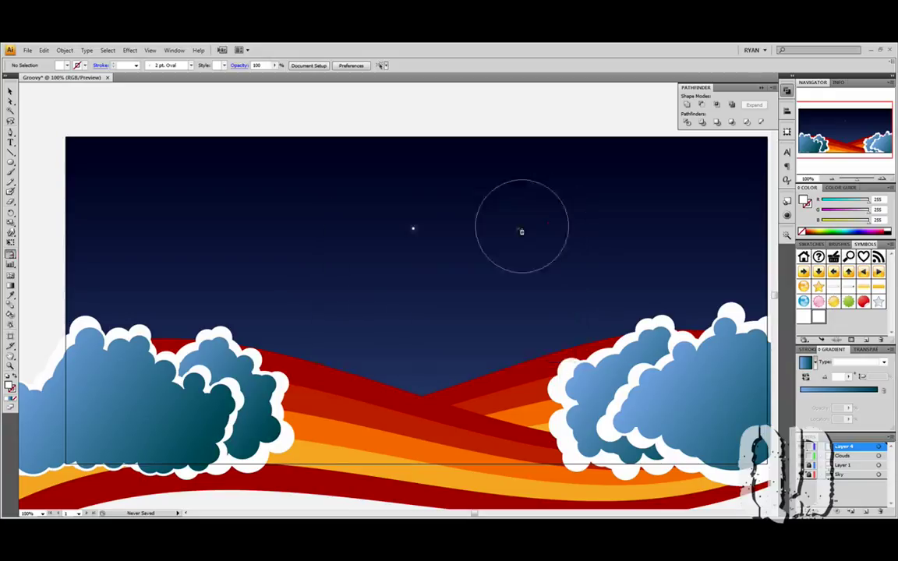
- Spray a sparse set of Star symbols across the whole night sky and deselect it
mouse_move(134, 154)
mouse_down()
mouse_move(131, 259)
mouse_move(231, 241)
mouse_move(343, 173)
mouse_move(346, 343)
mouse_move(451, 316)
mouse_move(640, 173)
mouse_move(647, 285)
mouse_move(761, 226)
mouse_move(768, 181)
mouse_up()
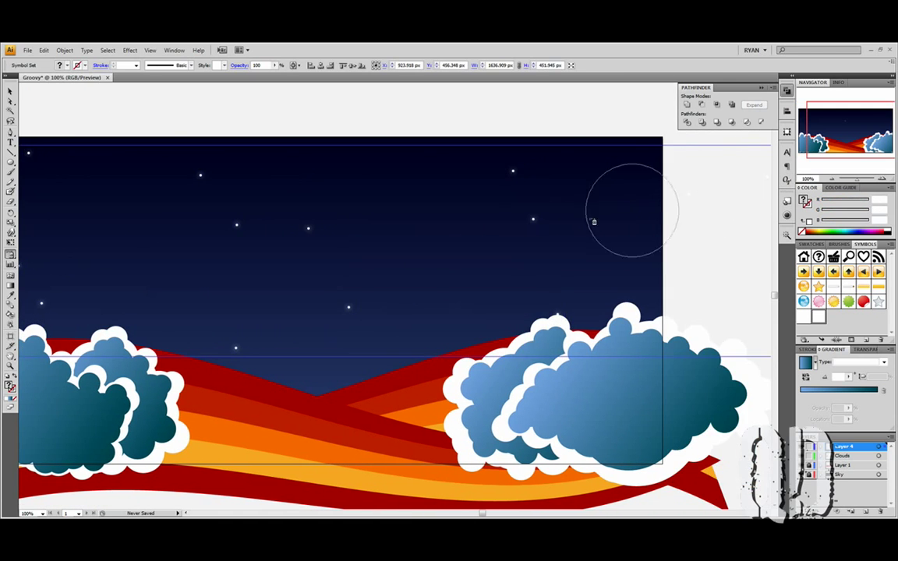
key(space)
drag(284, 245, 376, 239)
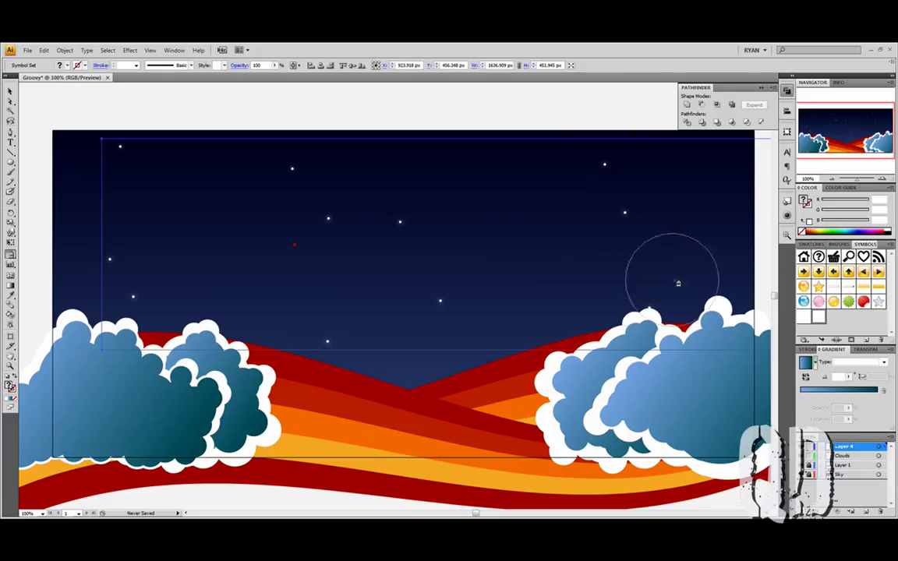
drag(677, 282, 429, 172)
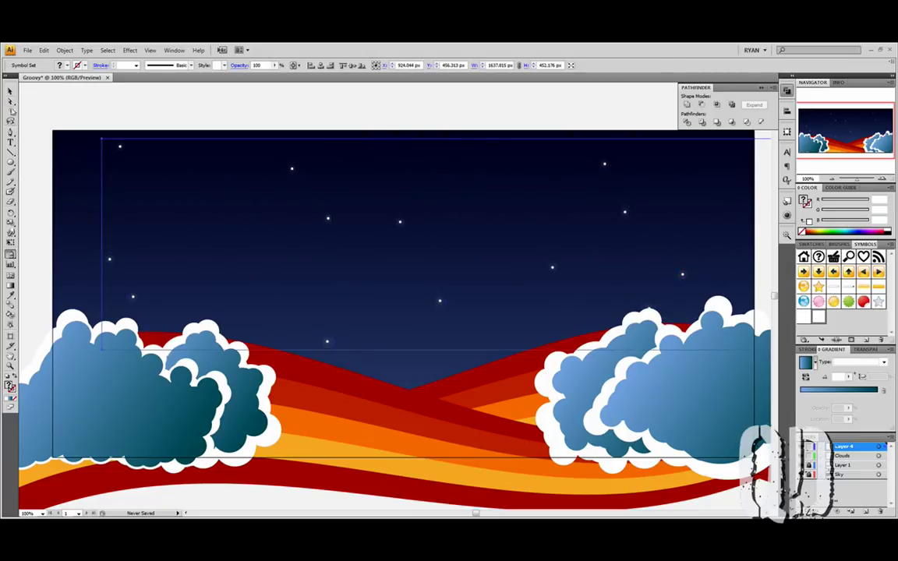
click(11, 91)
click(166, 114)
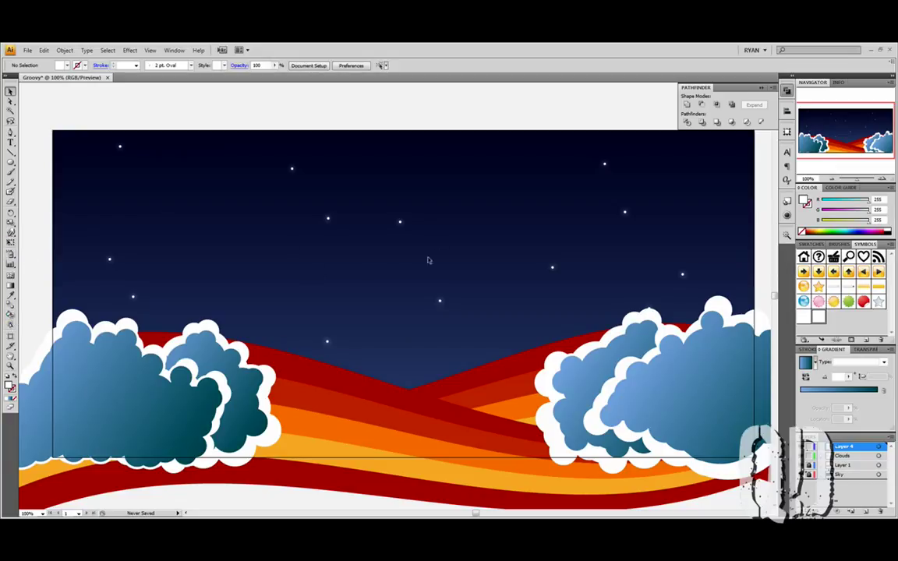
- Spray a second, denser set of Star symbols across the sky between the clouds and the upper edge
click(10, 254)
mouse_move(102, 298)
mouse_down()
mouse_move(124, 237)
mouse_move(177, 173)
mouse_move(195, 294)
mouse_move(258, 219)
mouse_move(330, 244)
mouse_move(429, 154)
mouse_move(512, 208)
mouse_move(454, 290)
mouse_move(462, 342)
mouse_move(382, 324)
mouse_move(385, 309)
mouse_move(528, 299)
mouse_move(639, 246)
mouse_move(702, 157)
mouse_move(708, 243)
mouse_move(583, 205)
mouse_move(502, 223)
mouse_move(394, 264)
mouse_move(248, 338)
mouse_move(332, 253)
mouse_move(317, 224)
mouse_move(395, 369)
mouse_move(244, 236)
mouse_move(143, 264)
mouse_move(84, 184)
mouse_move(229, 165)
mouse_move(467, 246)
mouse_move(731, 267)
mouse_move(743, 231)
mouse_move(568, 151)
mouse_move(529, 148)
mouse_move(742, 146)
mouse_move(765, 172)
mouse_up()
key(space)
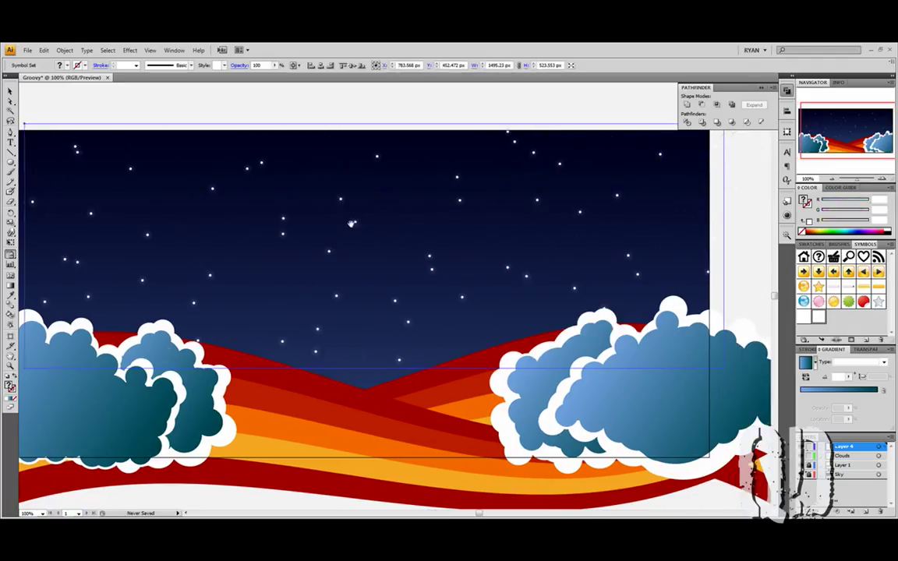
drag(346, 224, 385, 219)
click(11, 91)
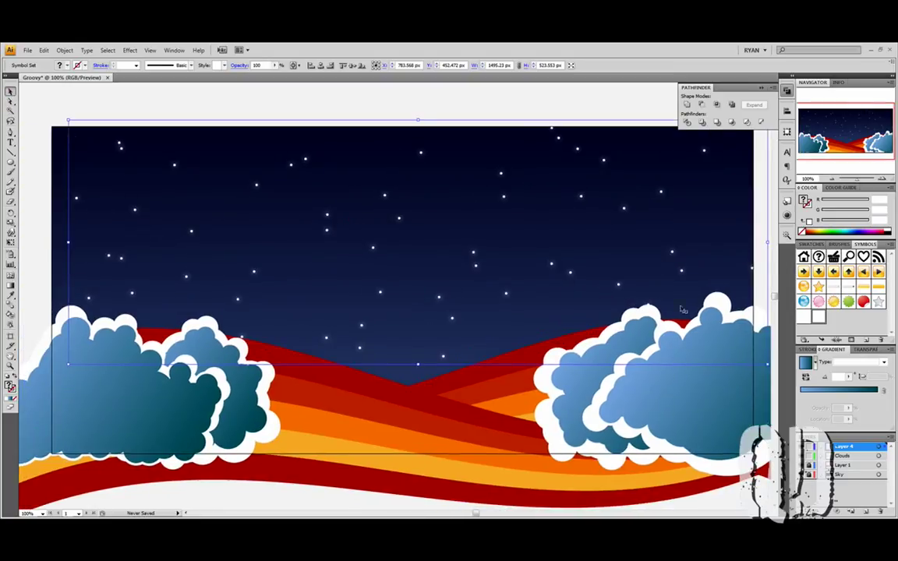
- Set the opacity of the dense star set to 20%
click(867, 350)
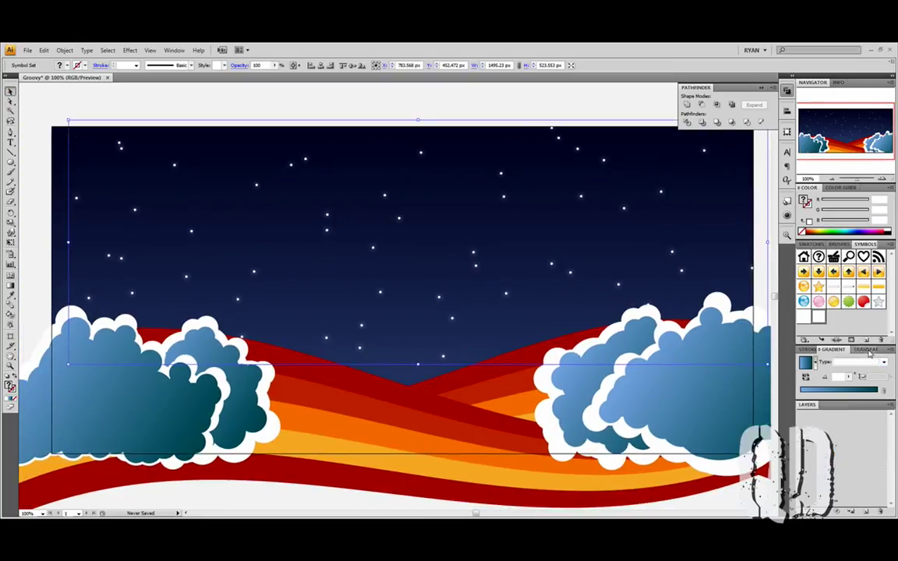
drag(876, 360, 844, 365)
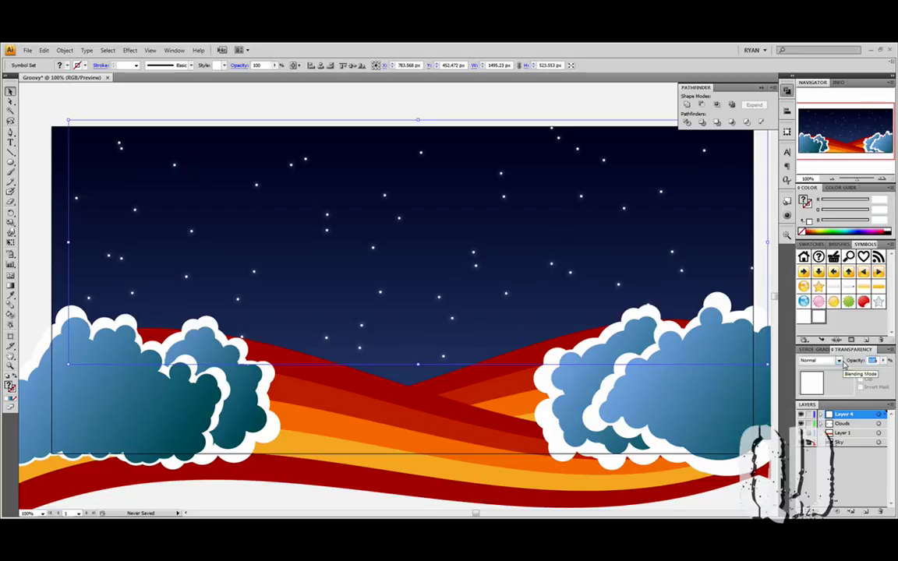
text(20)
key(Return)
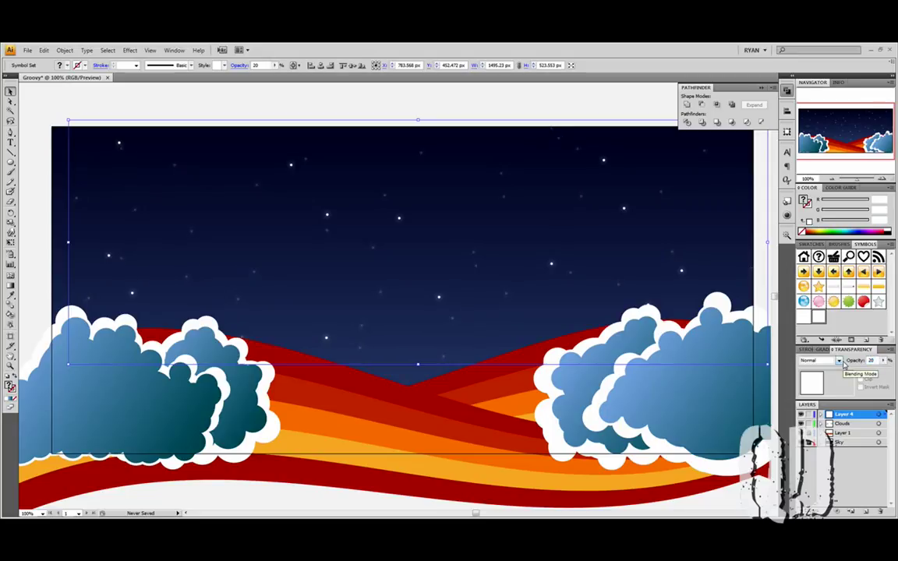
- Deselect the star set and place the Desat-cloth texture image into the document
click(410, 102)
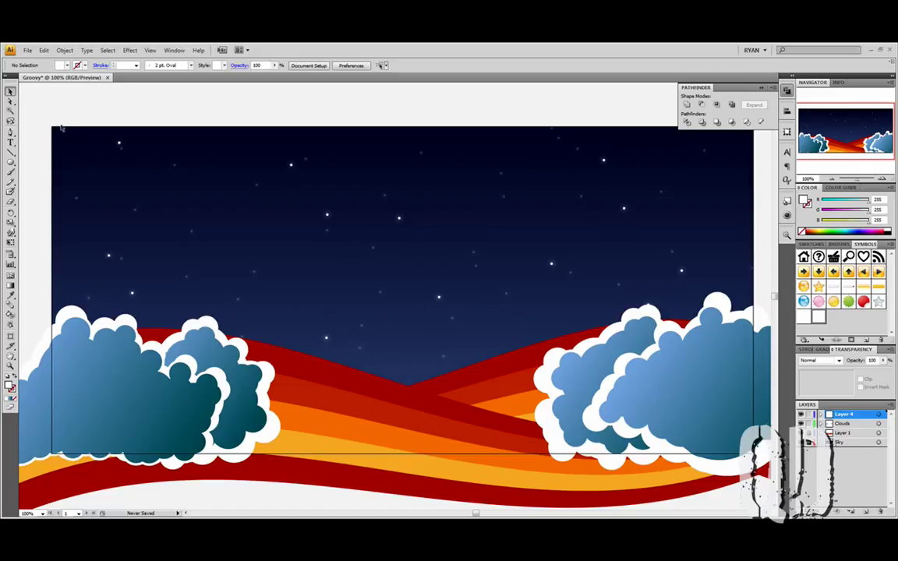
click(49, 96)
click(28, 50)
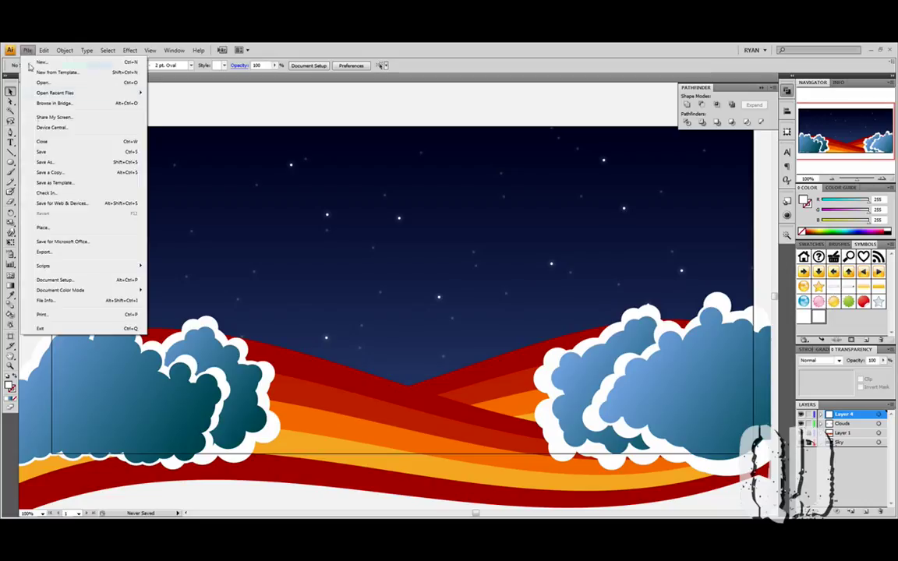
click(43, 228)
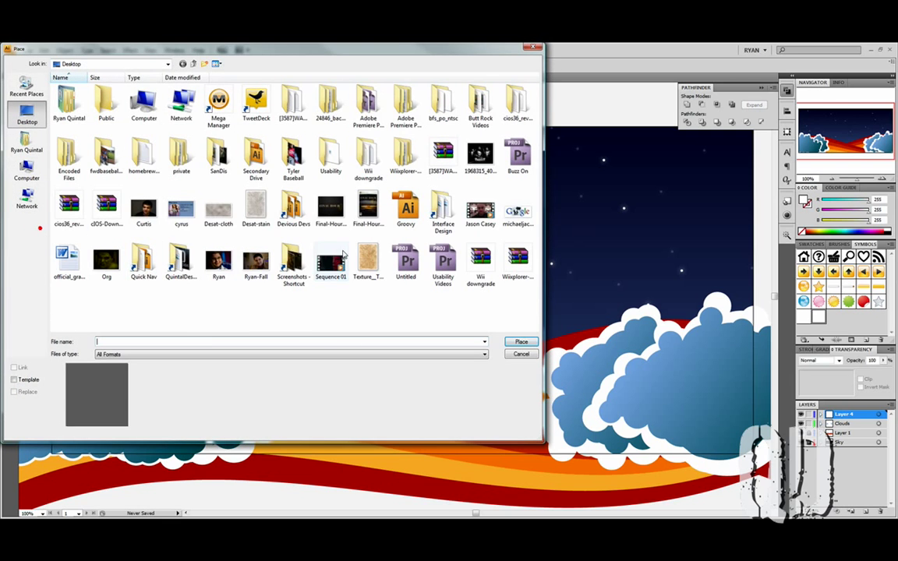
double_click(227, 209)
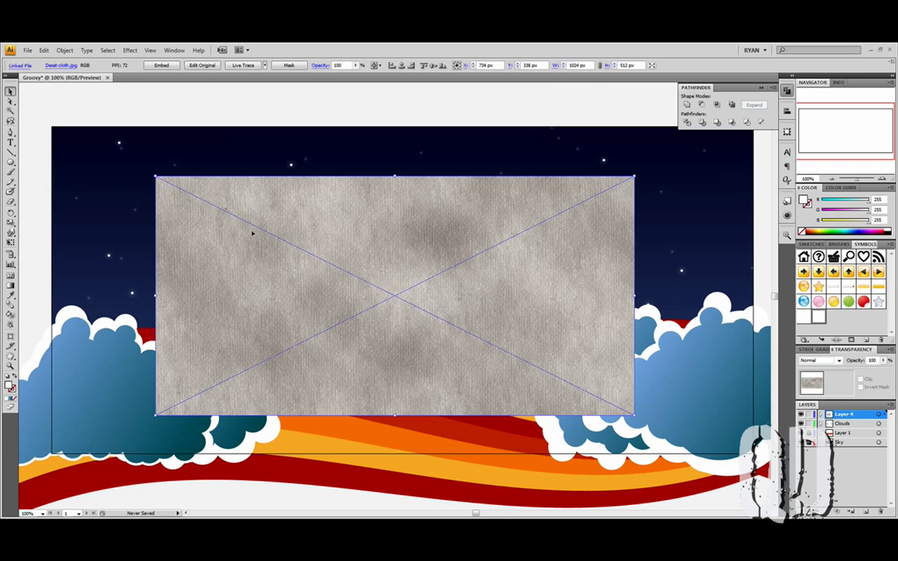
- Move the cloth texture down over the hills and stretch it to a width of 1353 px
drag(415, 273, 362, 291)
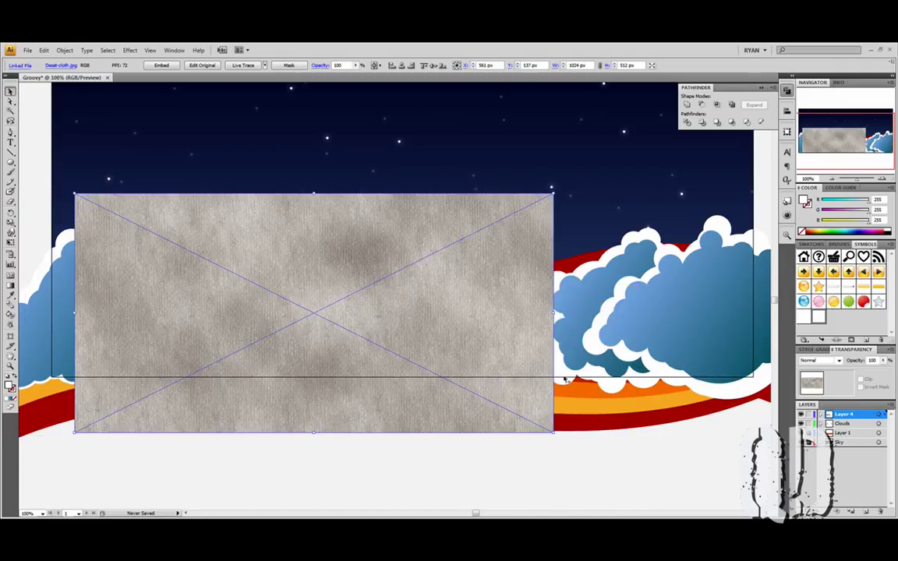
drag(553, 313, 707, 313)
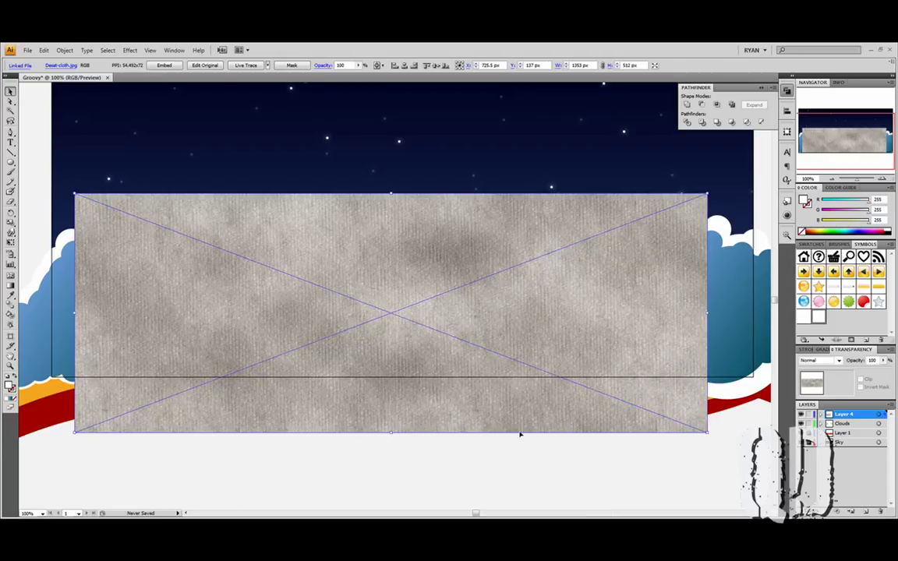
drag(501, 422, 484, 435)
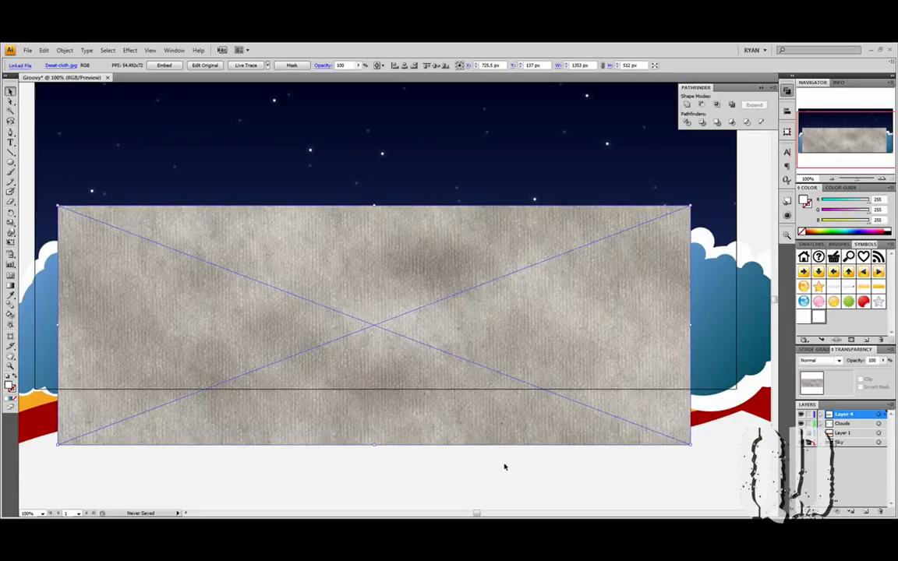
click(501, 423)
- Move the cloth texture onto Layer 1 with the hills and hide Layer 4 and the Clouds layer
drag(884, 431, 883, 434)
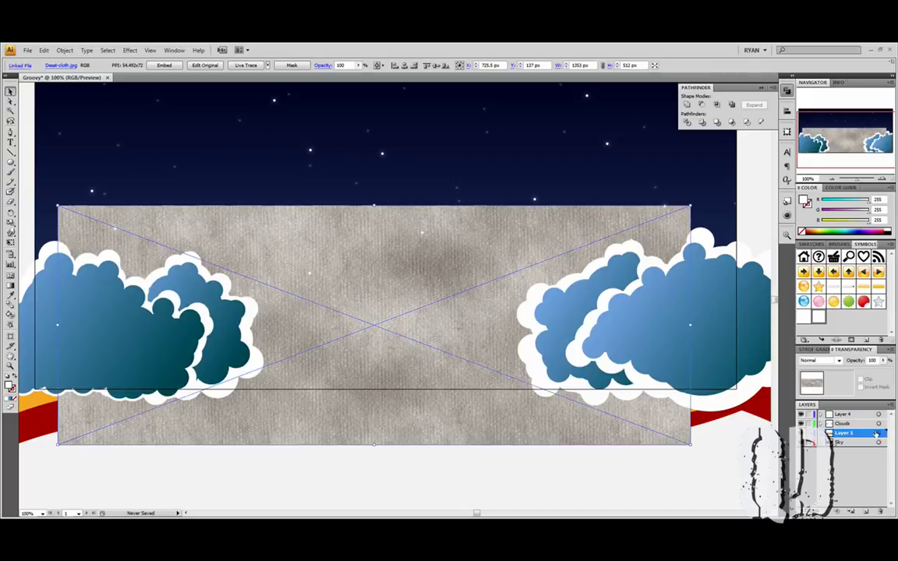
click(716, 495)
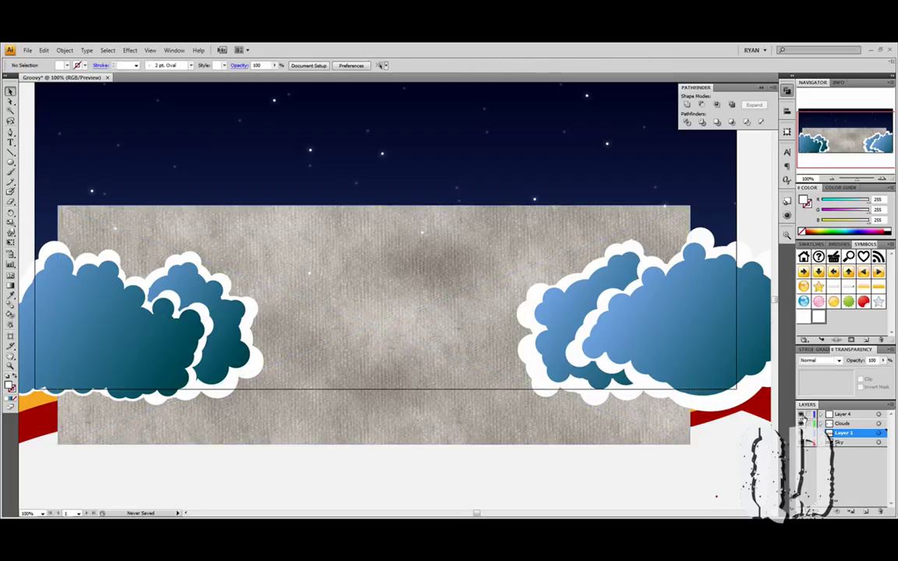
click(800, 423)
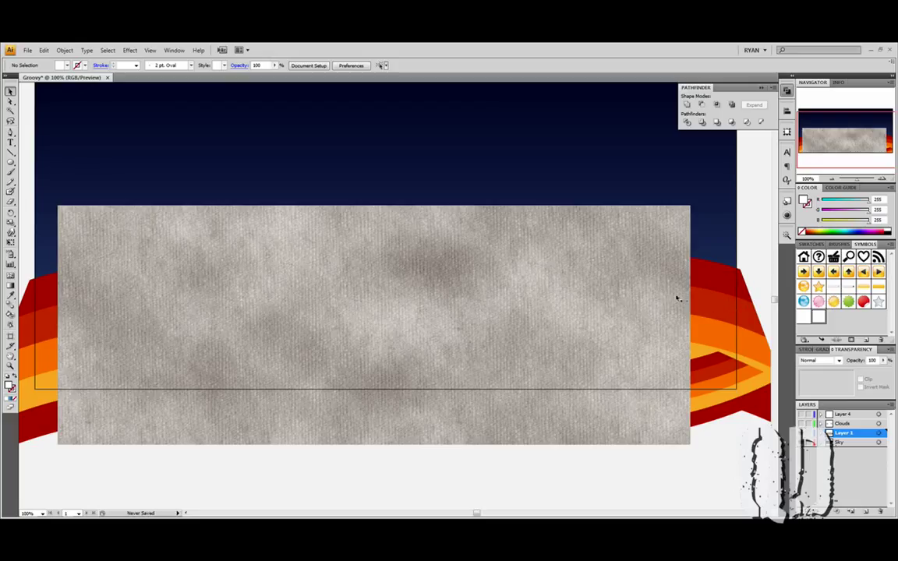
- Move the cloth texture below the hills and expand the appearance of the striped hills group
drag(656, 297, 647, 424)
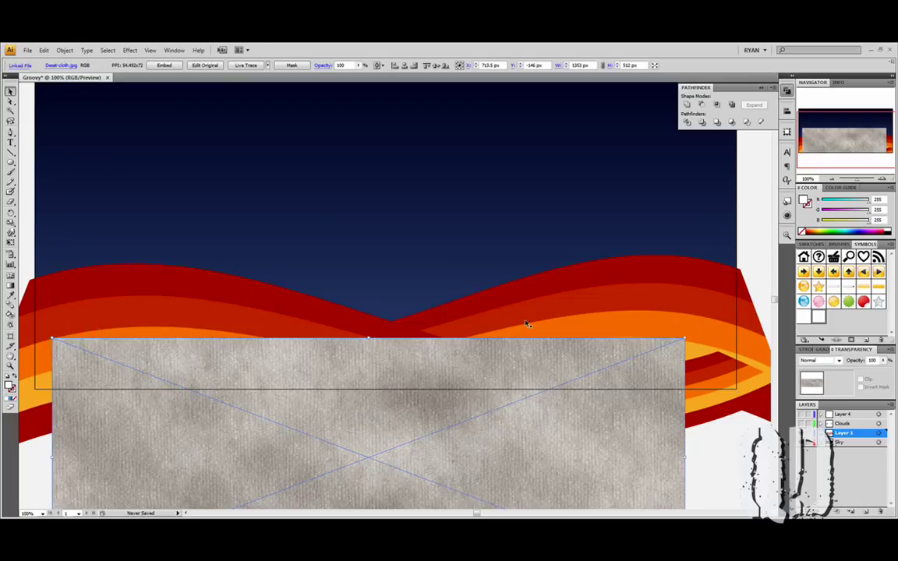
drag(423, 424, 429, 465)
click(420, 340)
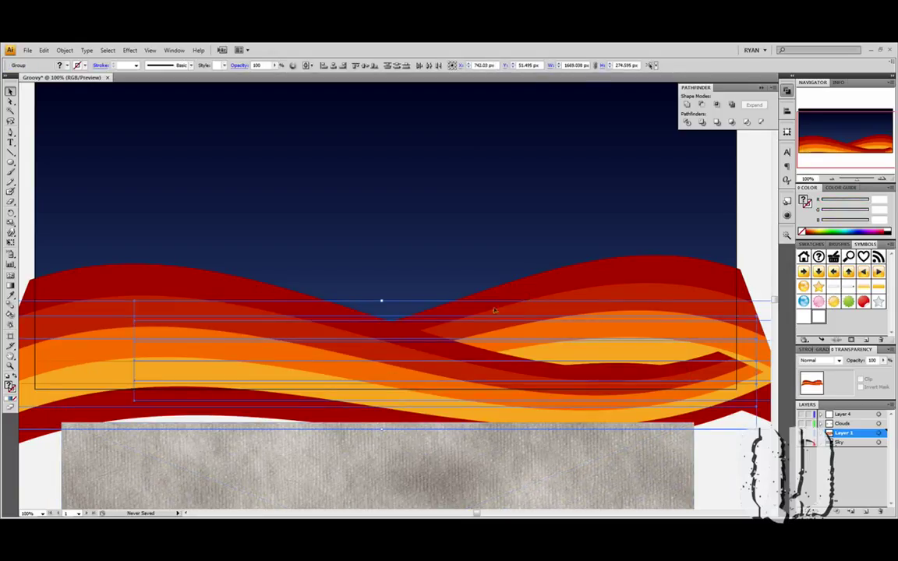
click(64, 51)
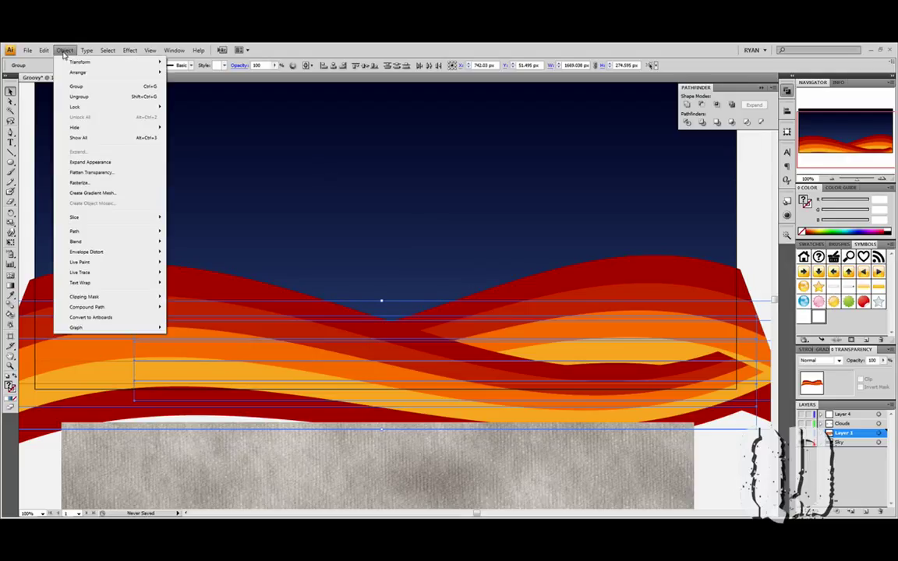
click(89, 162)
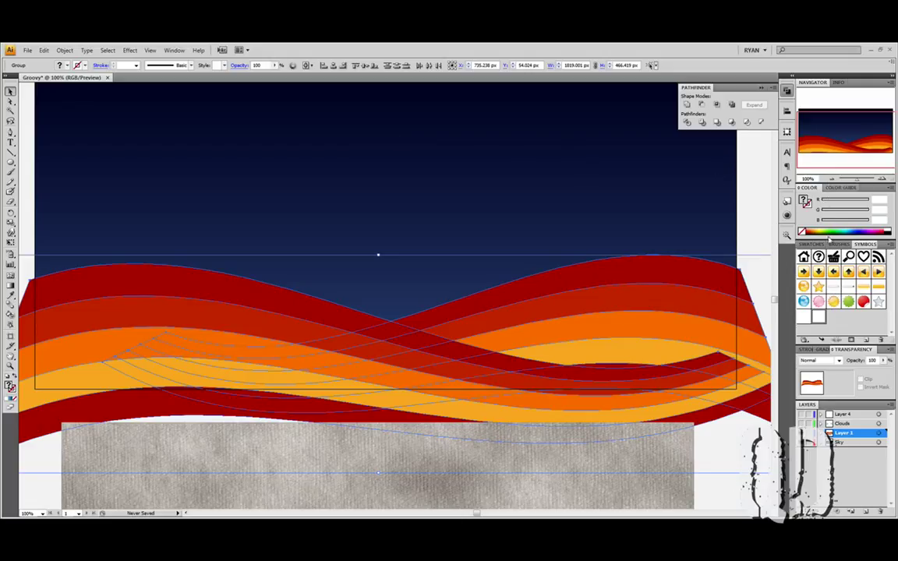
- Fill an in-place copy of the hills with solid green and unite its pieces into one shape
click(811, 244)
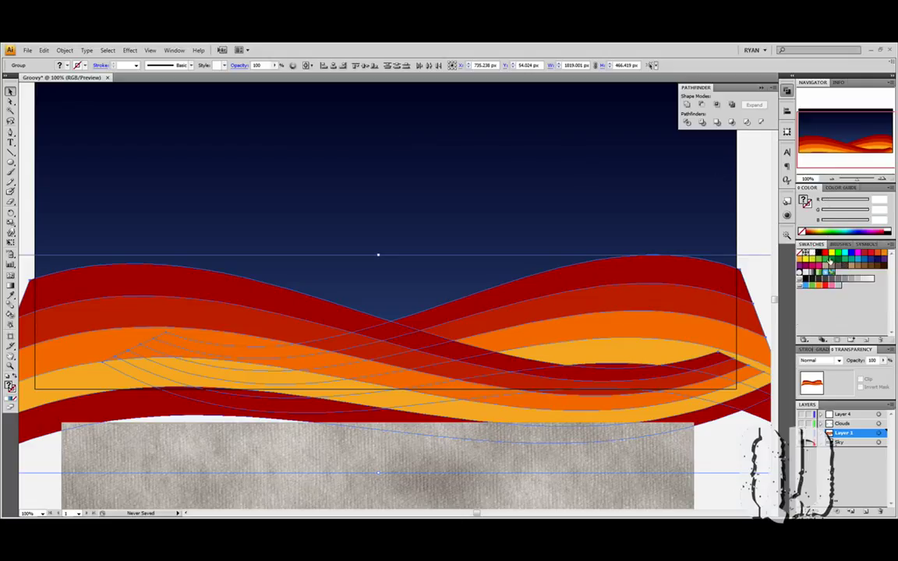
click(830, 253)
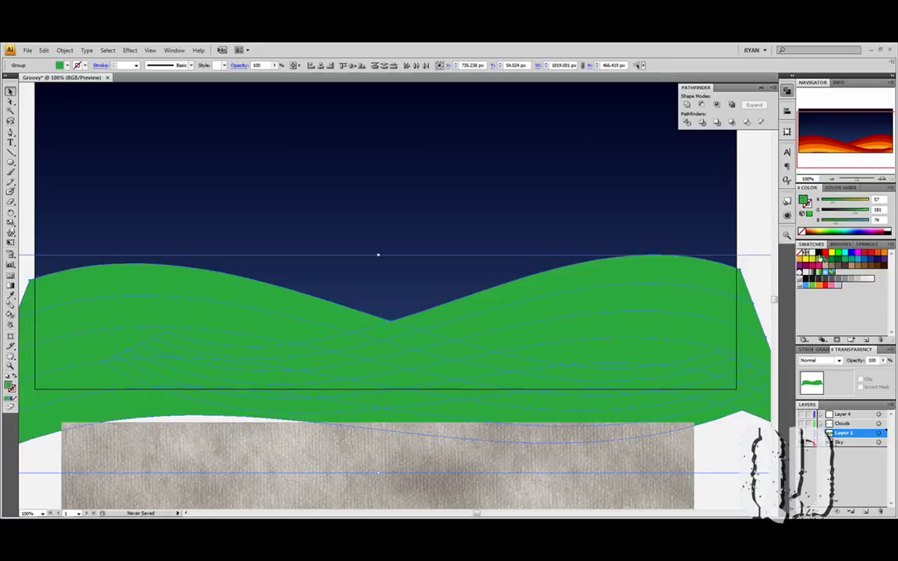
click(687, 105)
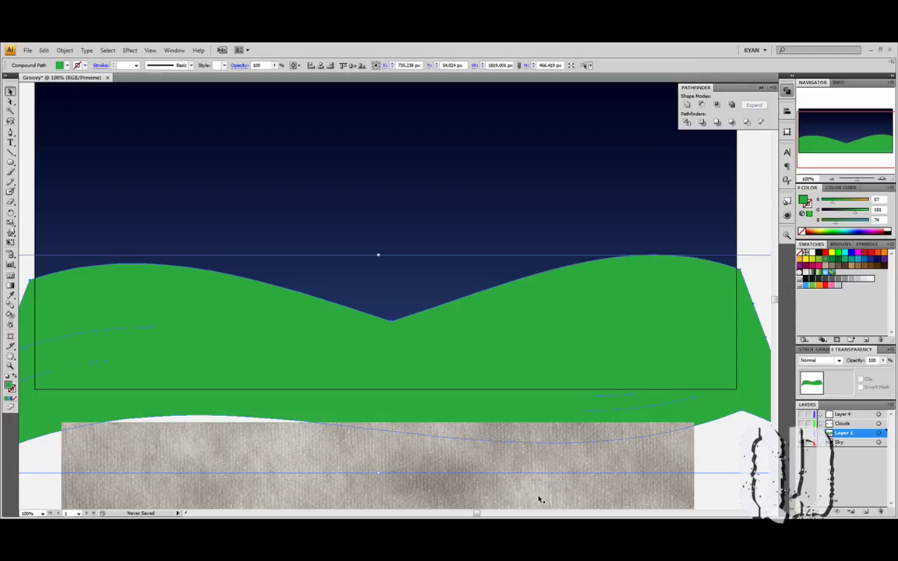
- Move the cloth texture back over the hills and bring the green hill shape to the front
drag(538, 496, 549, 303)
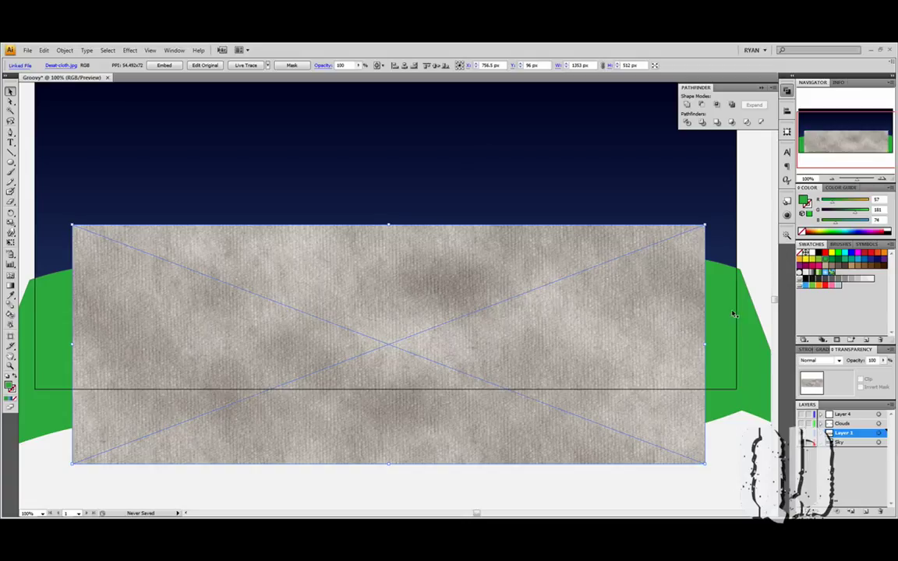
click(732, 314)
right_click(731, 310)
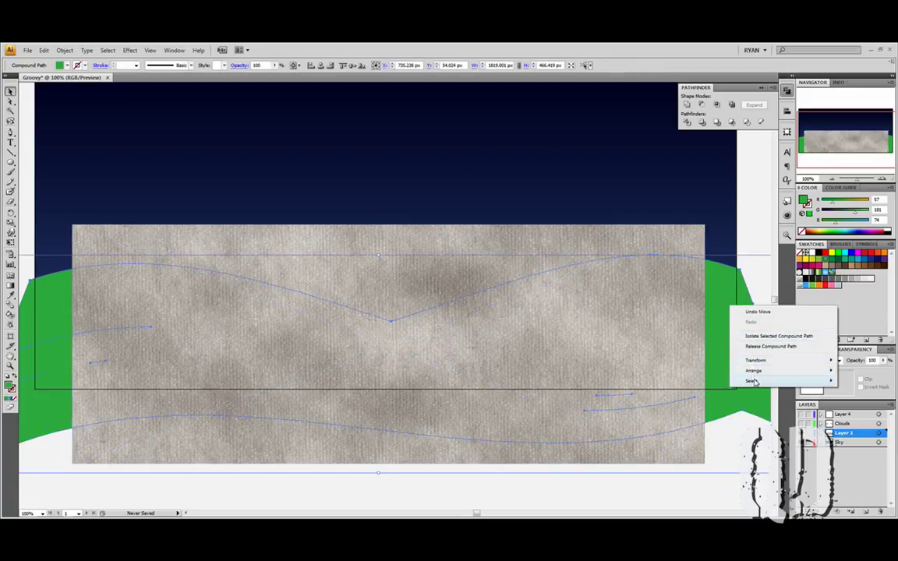
mouse_move(753, 371)
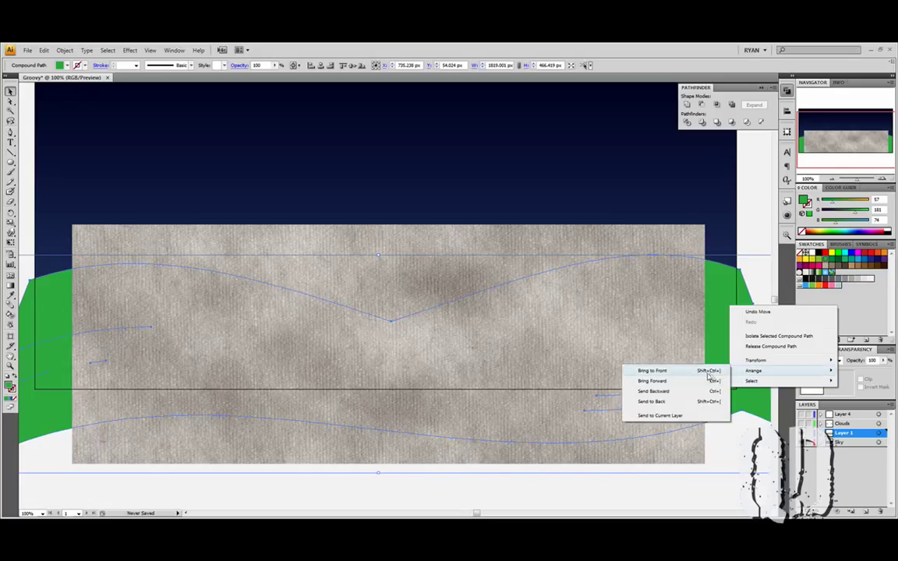
click(706, 372)
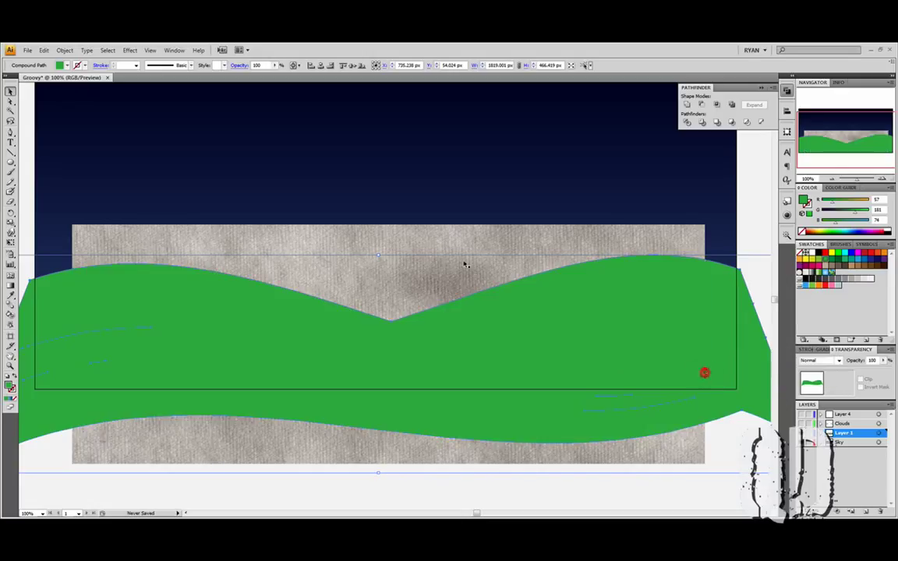
- Clip the cloth texture to the green hill shape with a clipping mask and deselect it
shift+click(402, 239)
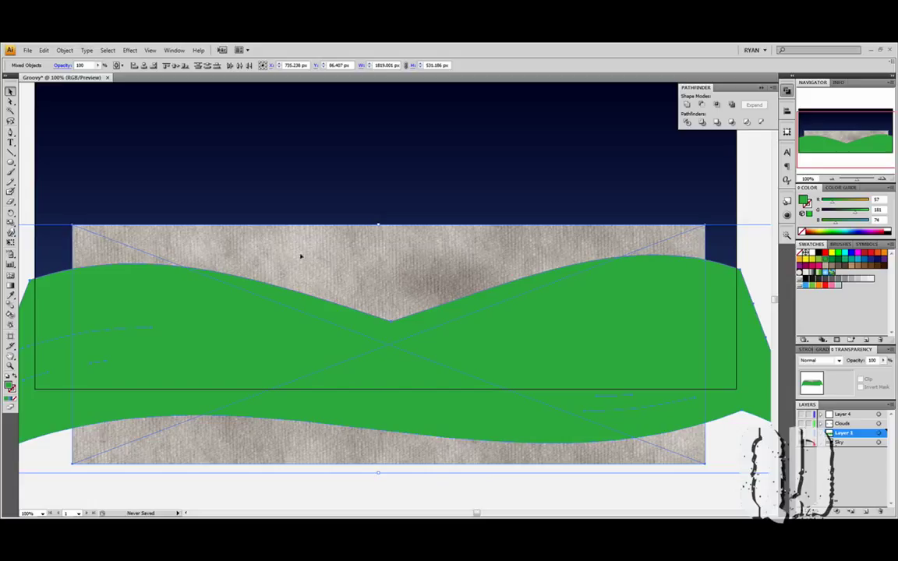
right_click(389, 272)
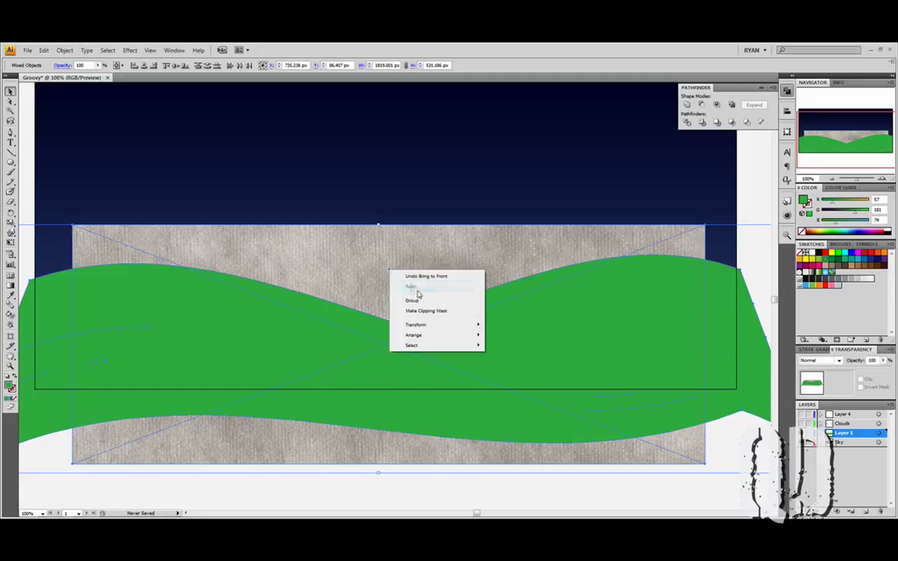
click(437, 312)
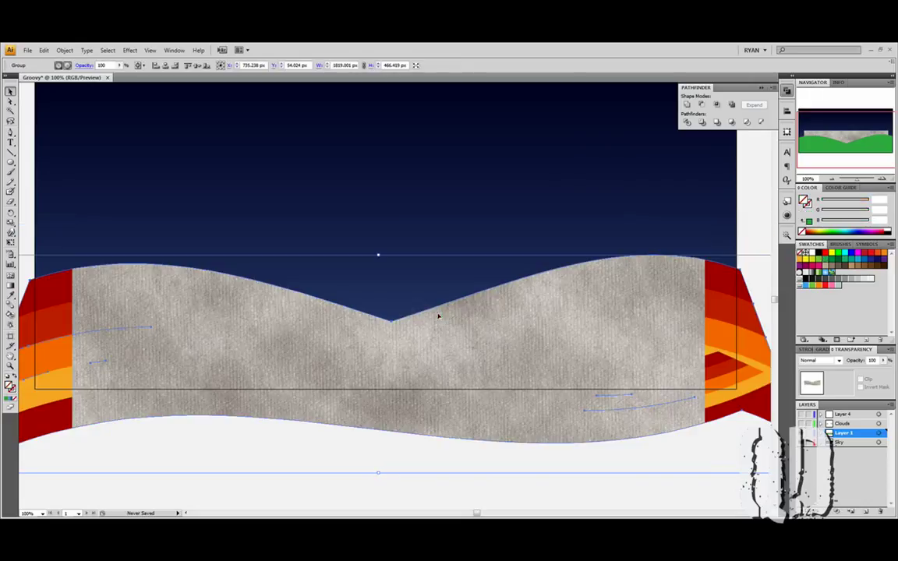
click(755, 224)
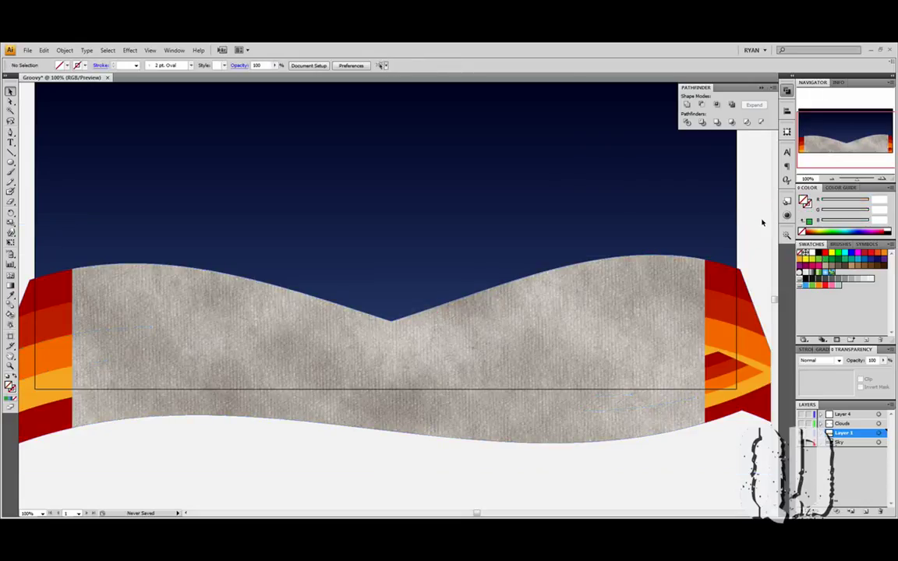
- Lock Layer 1 and rename it Stripes
double_click(848, 433)
text(S)
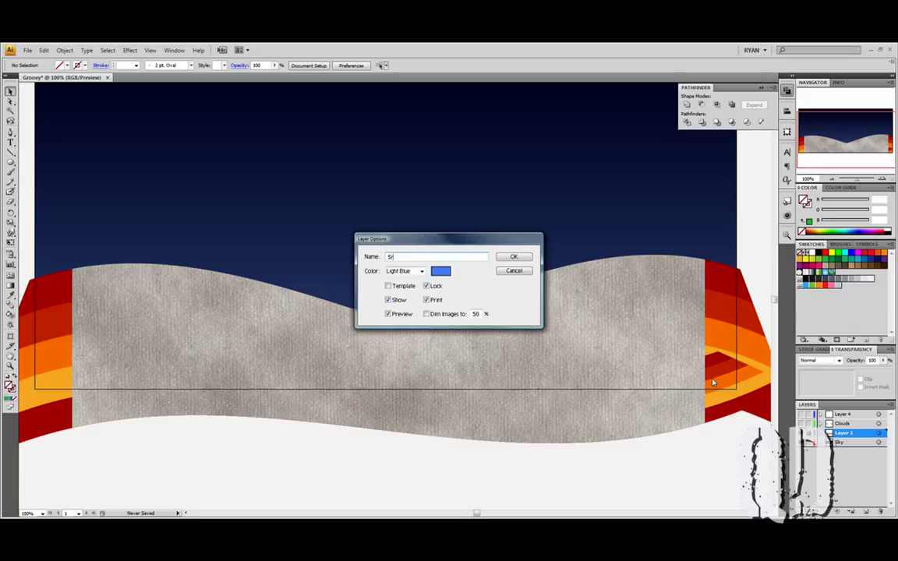
text(tripes)
key(Return)
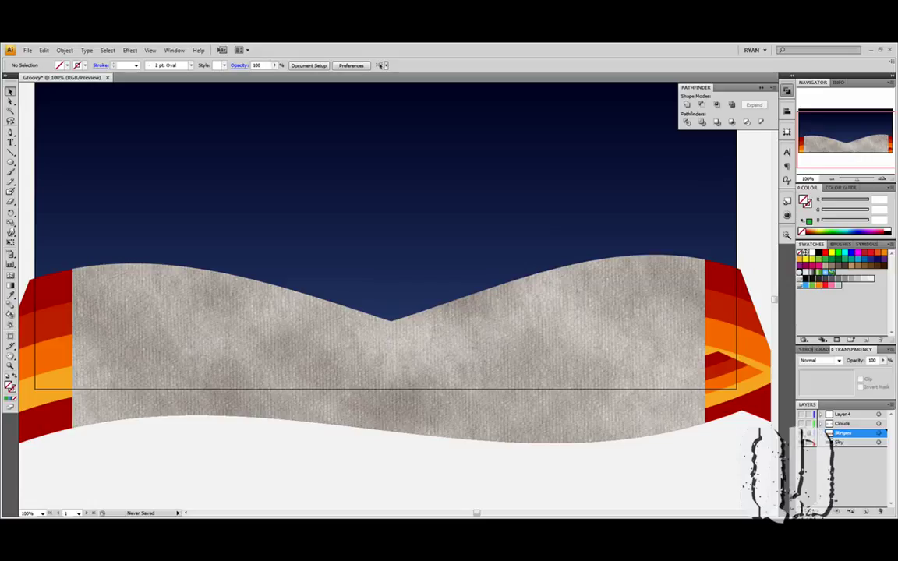
- Hide the Stripes layer and show the Clouds layer
click(801, 433)
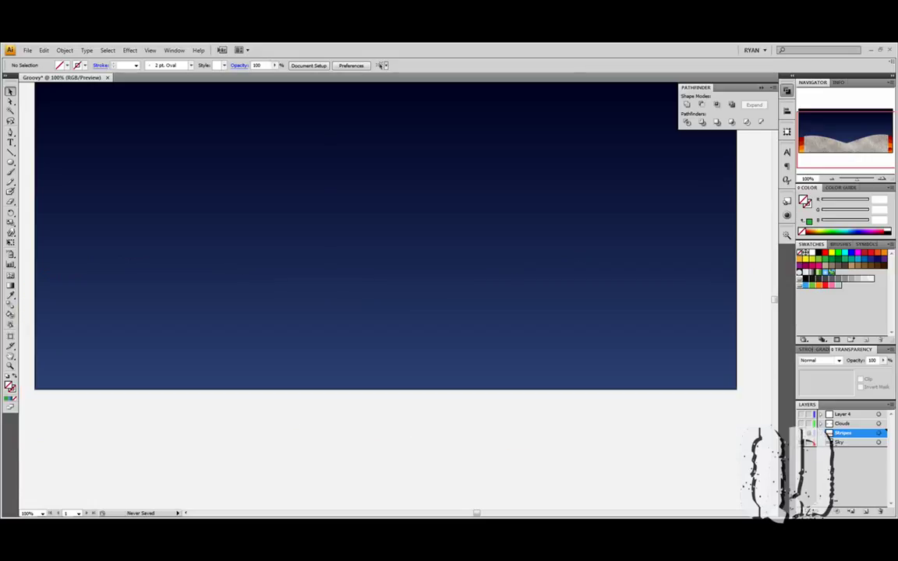
click(801, 423)
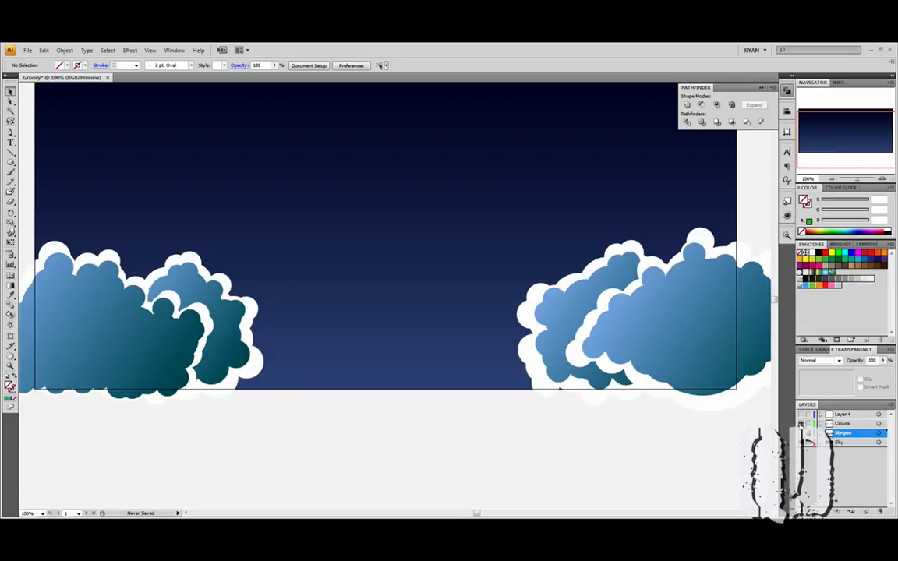
scroll(467, 418, up, 3)
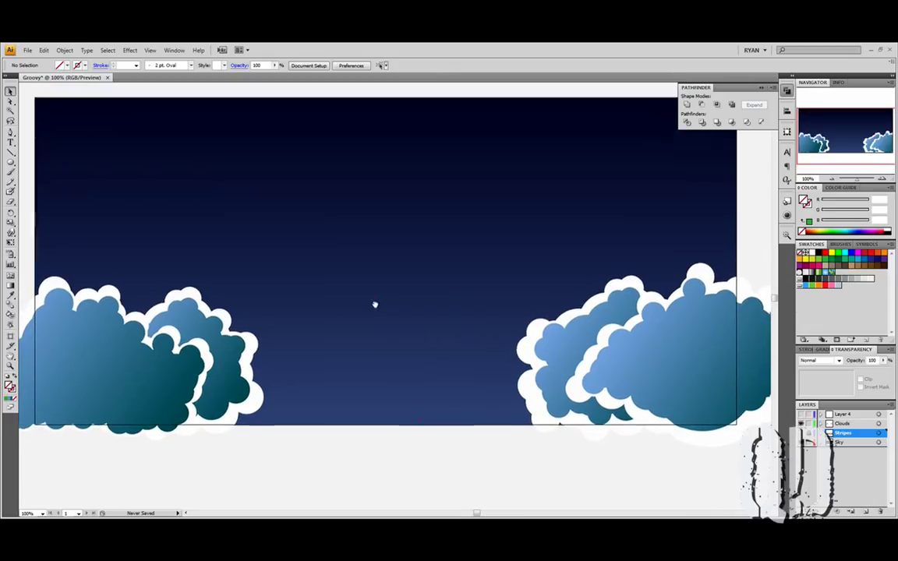
scroll(374, 305, up, 1)
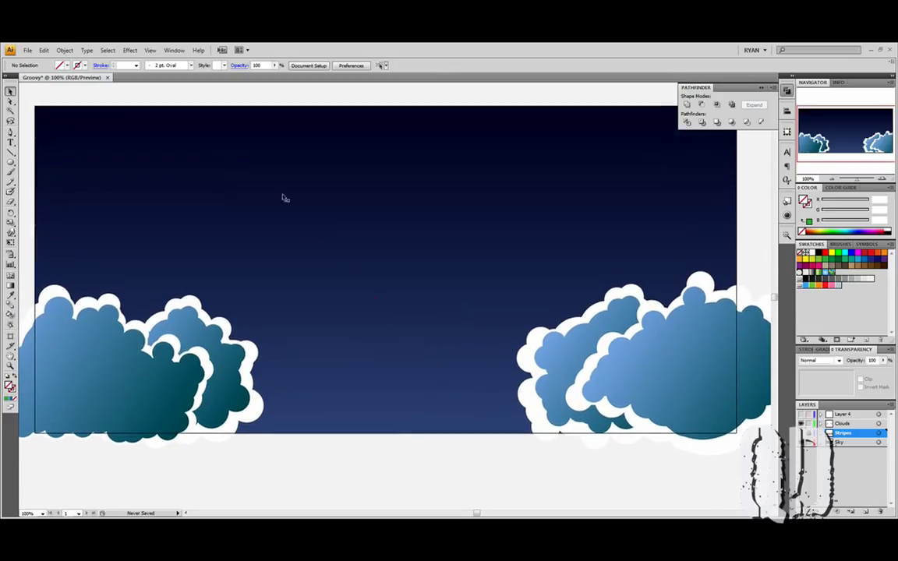
- Place the Desat-stain texture on the Clouds layer and position one copy over the left clouds and another over the right clouds
click(28, 51)
click(45, 204)
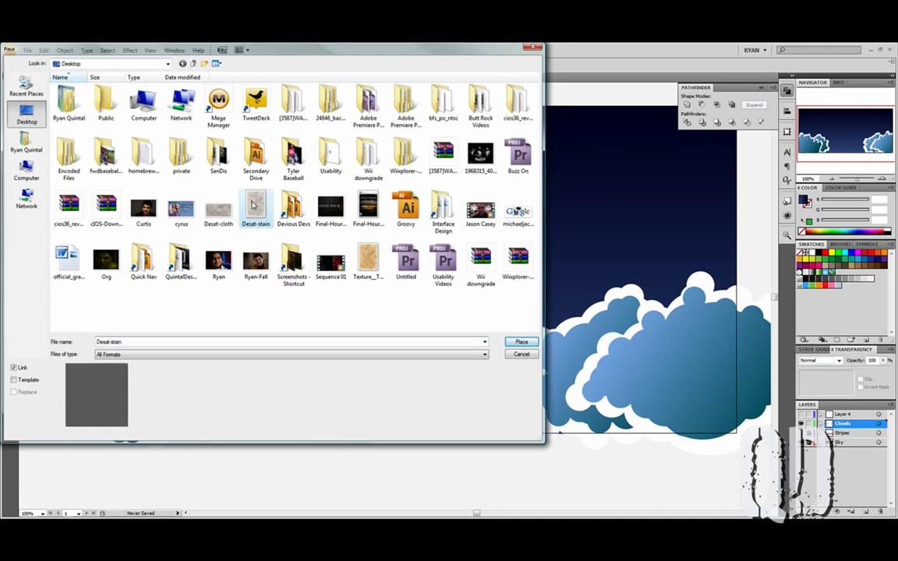
double_click(253, 204)
drag(426, 256, 493, 355)
drag(486, 390, 683, 327)
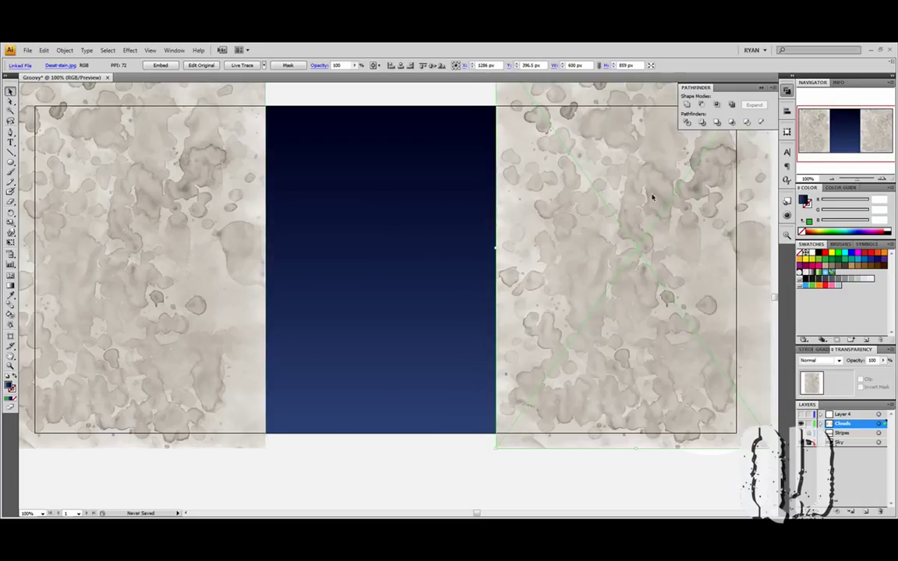
- Lower the right stain texture copy so its upper edge sits just above the right clouds
drag(653, 196, 652, 319)
drag(652, 259, 652, 303)
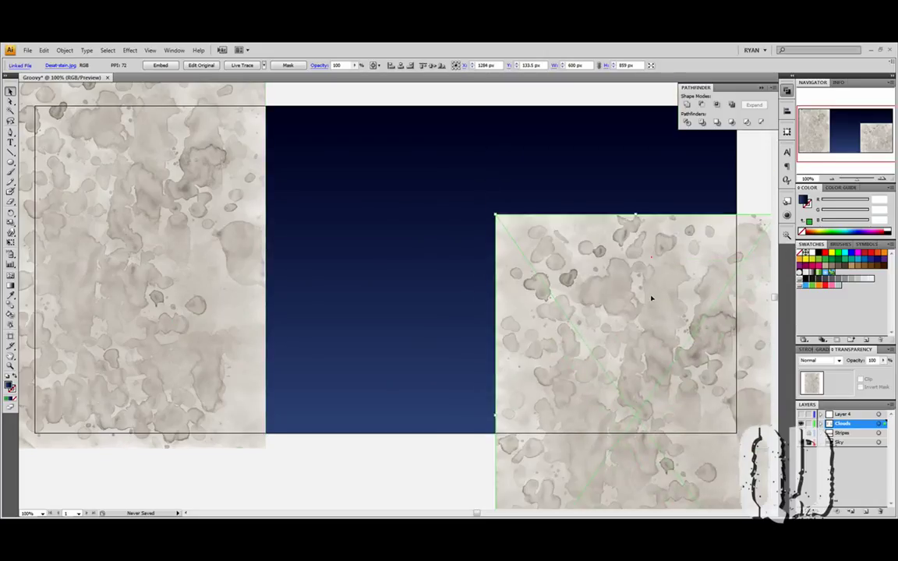
key(Down)
key(Down)
key(Down)
key(Down)
key(Down)
key(Down)
key(Down)
key(Down)
key(Down)
key(Down)
key(Down)
key(Down)
key(Down)
key(Down)
key(Down)
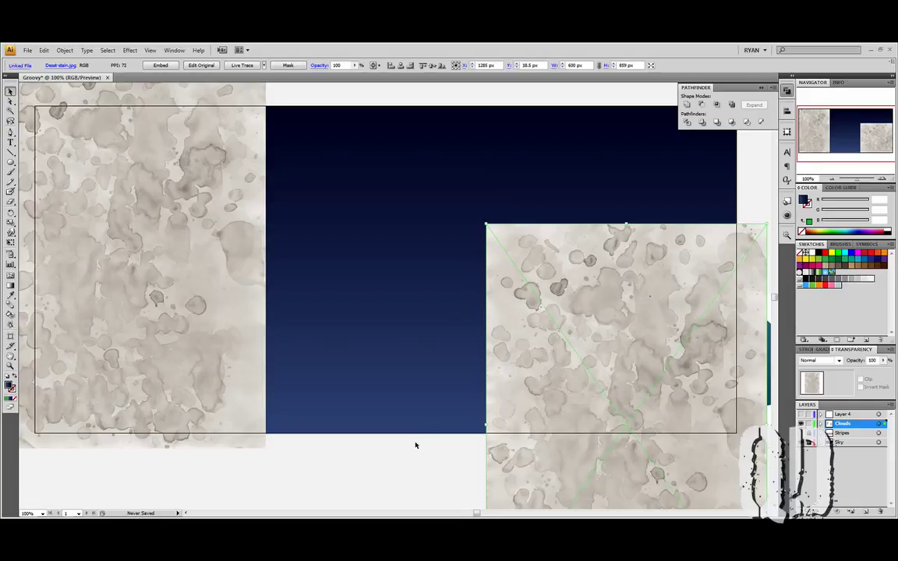
- Move the right stain texture aside onto the open sky, clear of the right clouds
click(402, 449)
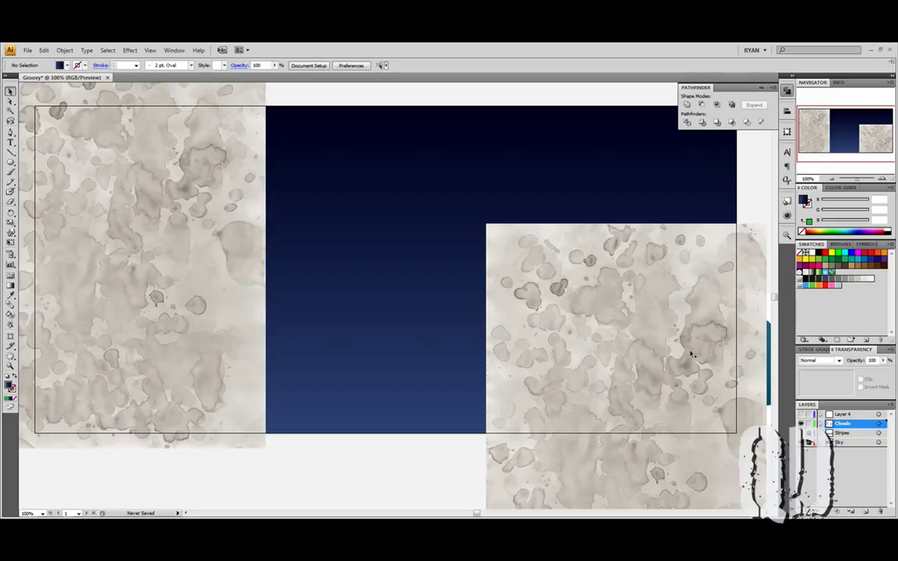
drag(693, 341, 502, 335)
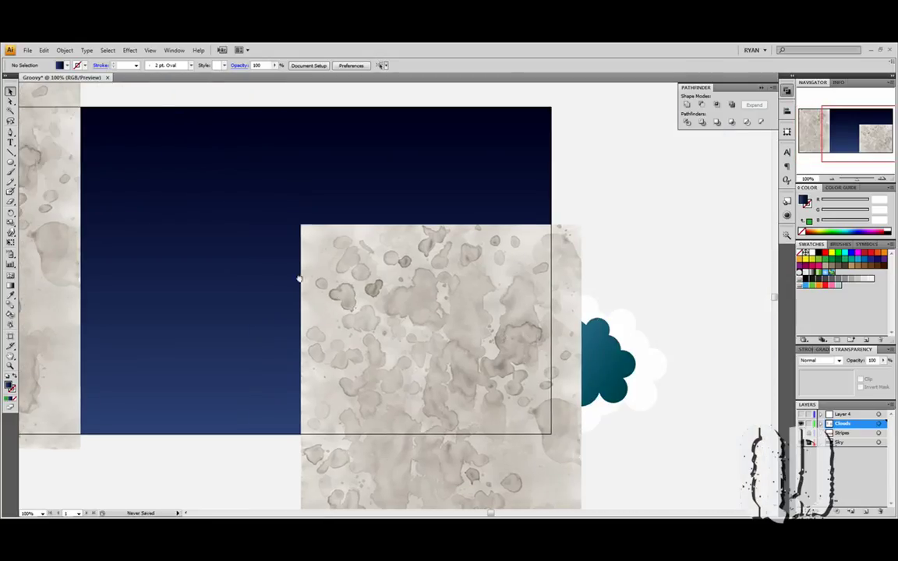
drag(298, 278, 509, 270)
drag(580, 308, 373, 283)
- Ungroup the rear right cloud so its blue fill separates from its white outline
click(663, 371)
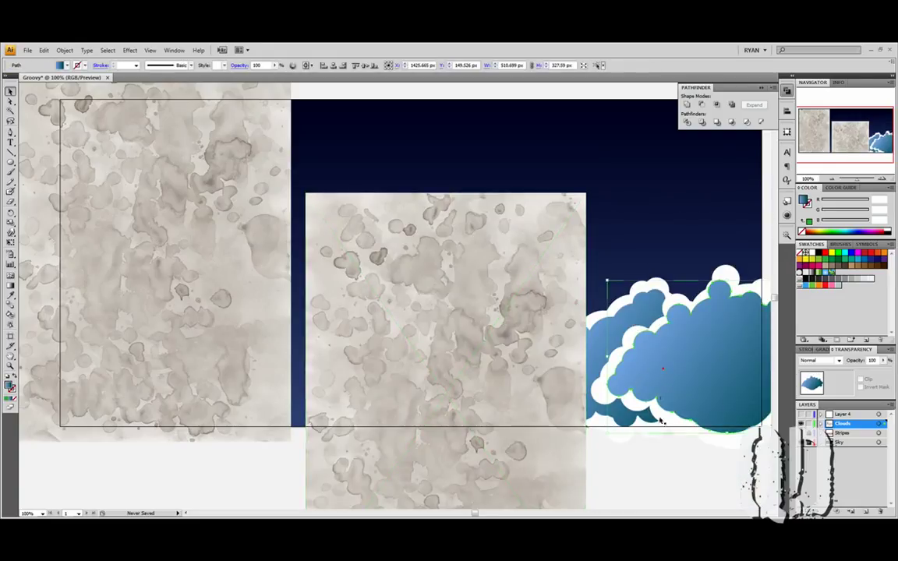
drag(659, 346, 573, 353)
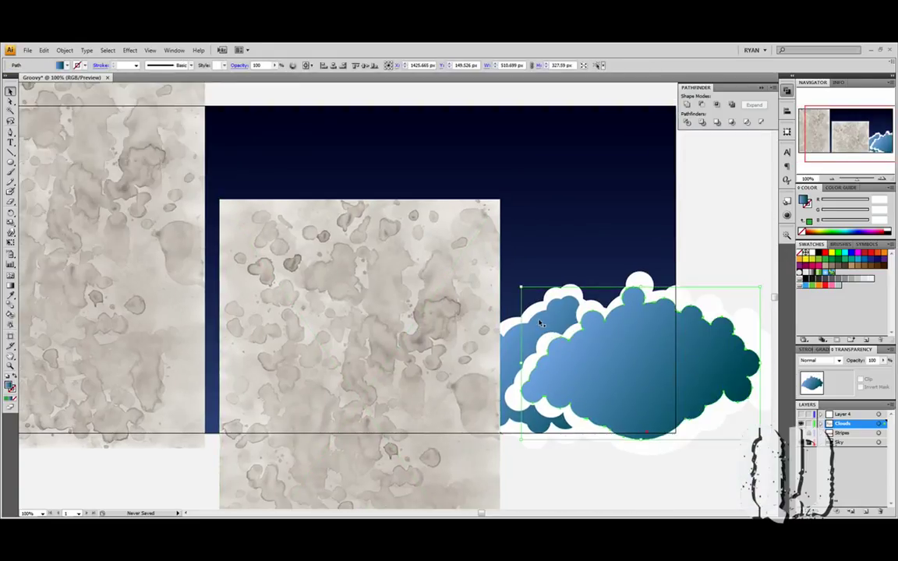
click(540, 321)
right_click(546, 320)
click(567, 363)
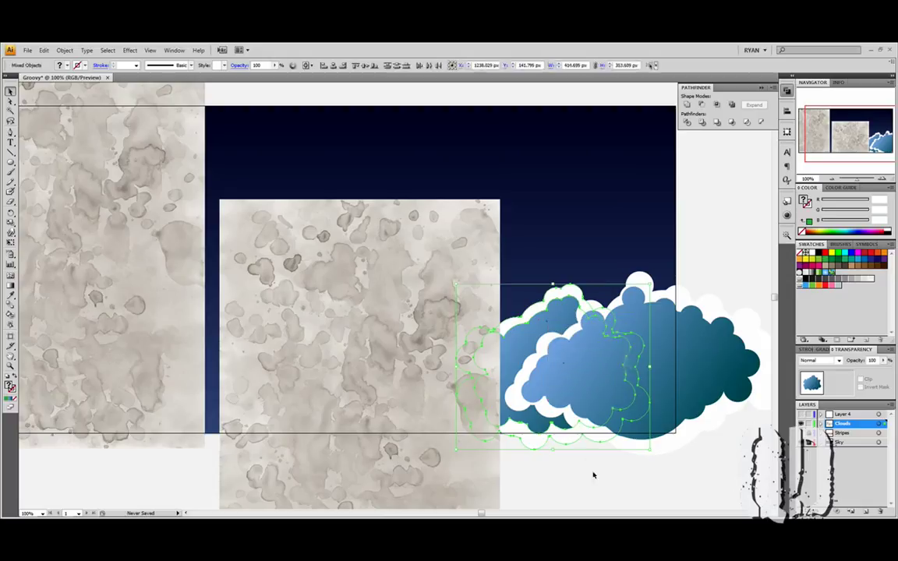
click(592, 474)
- Fill the inner blue shapes of both right clouds with red
click(595, 376)
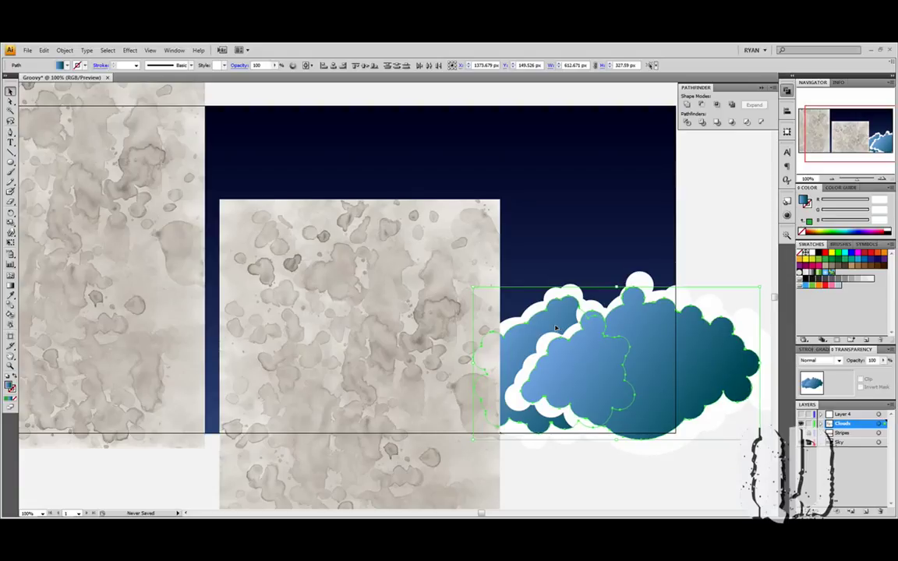
shift+click(556, 328)
shift+click(555, 328)
click(826, 253)
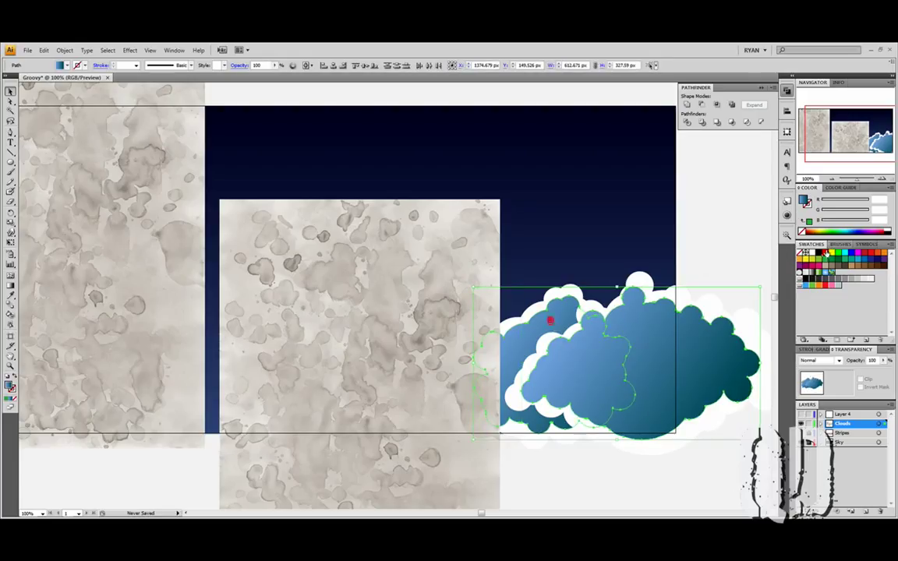
drag(549, 319, 550, 321)
click(706, 224)
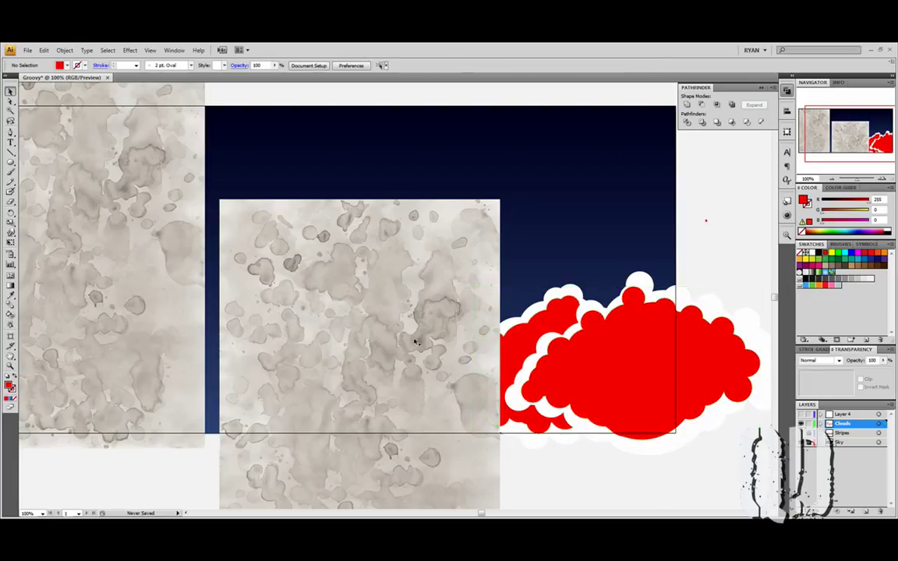
- Move one stain texture back over the right clouds and shift the other off the left clouds
drag(366, 322, 677, 308)
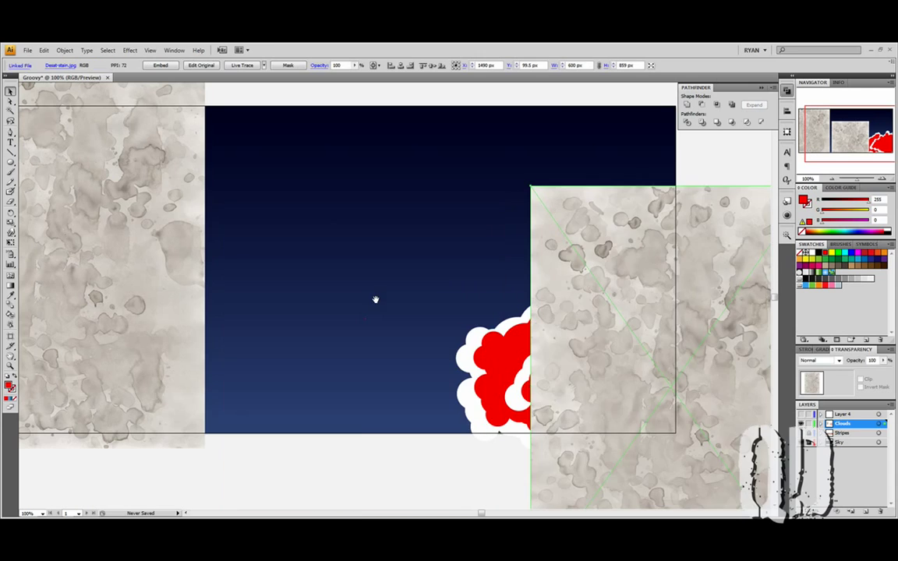
drag(375, 299, 524, 300)
drag(305, 280, 545, 279)
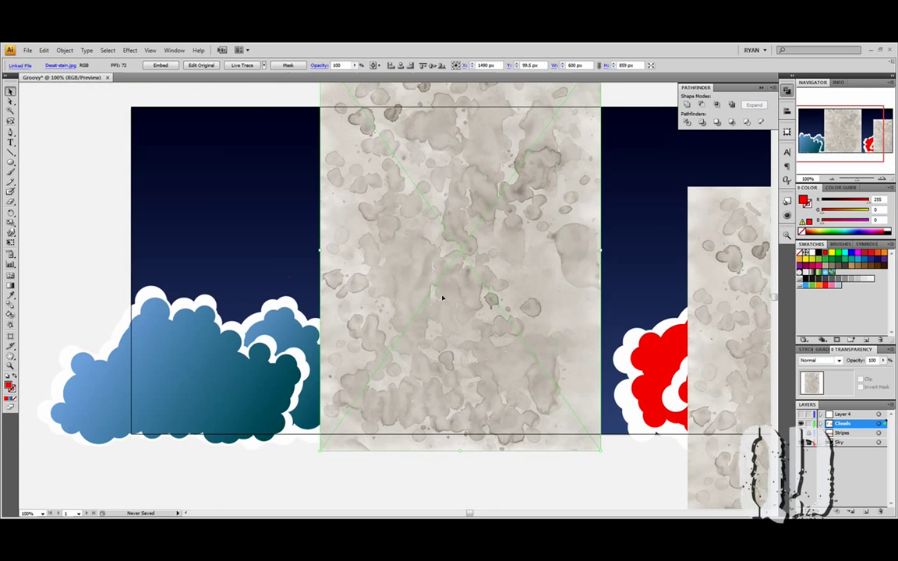
- Fill the inner blue shapes of both left clouds with red
click(272, 337)
drag(284, 326, 175, 337)
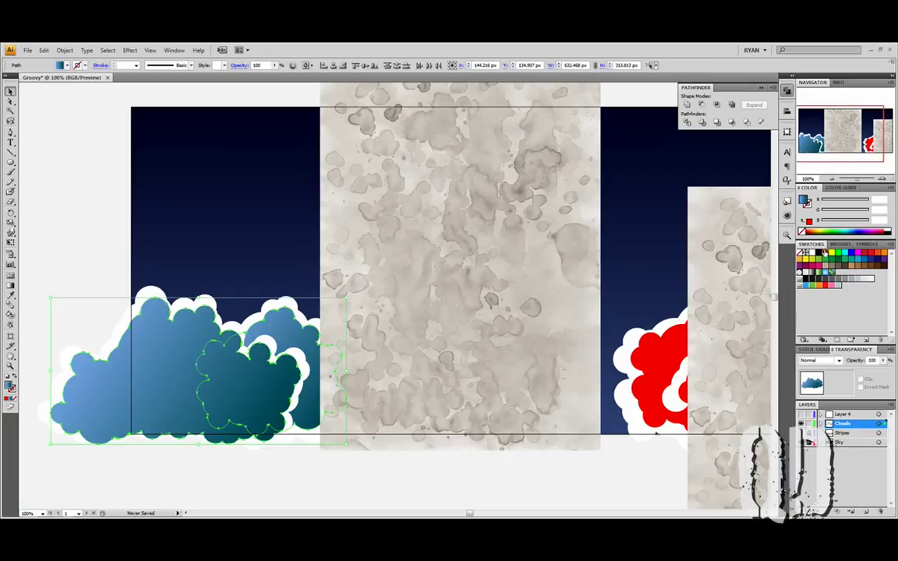
key(ctrl+z)
click(98, 195)
drag(541, 241, 504, 261)
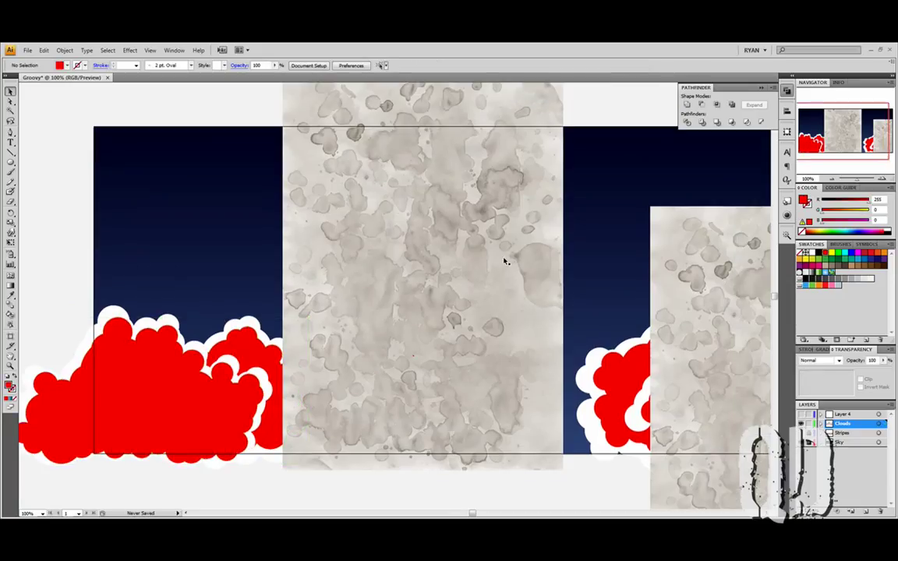
- Place the stain texture over the left clouds and bring the large front red cloud shape to the front
click(436, 226)
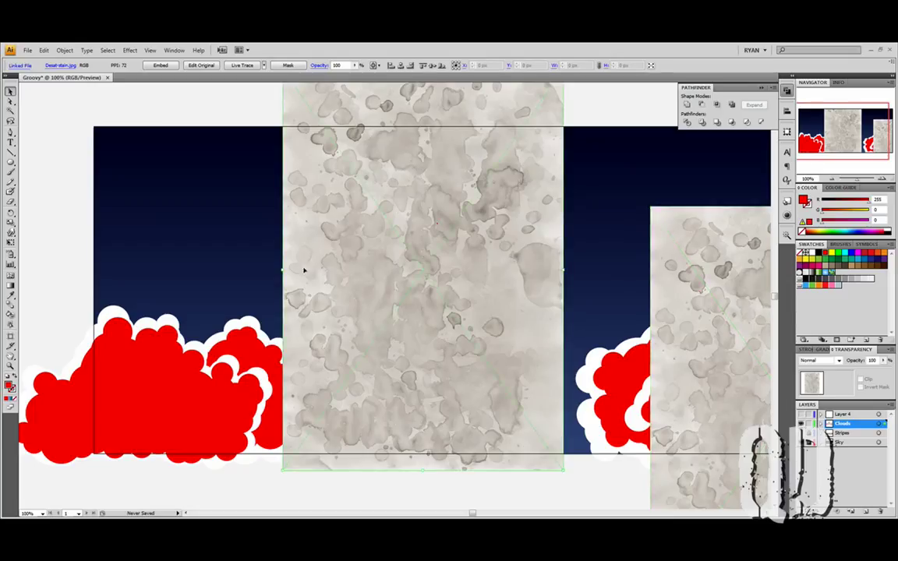
drag(337, 307, 352, 285)
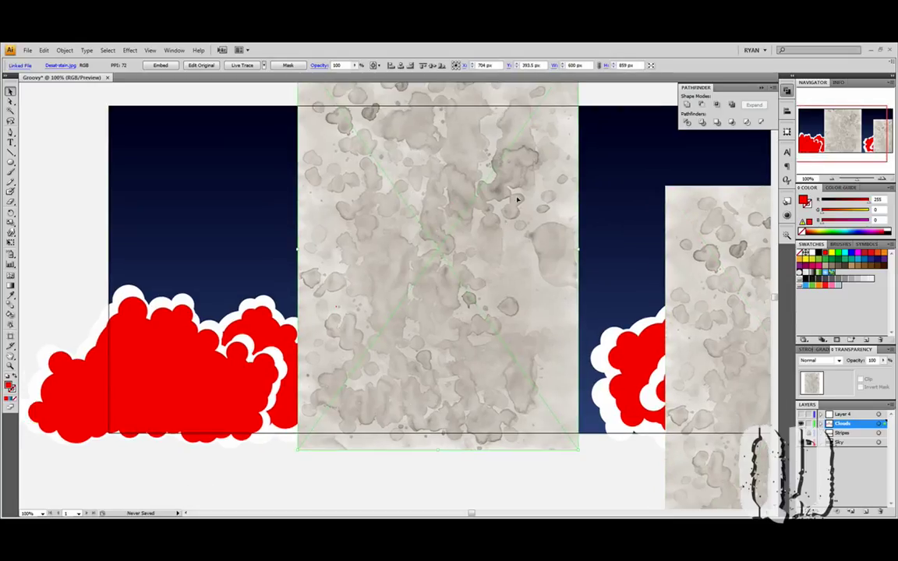
drag(516, 199, 185, 314)
click(264, 380)
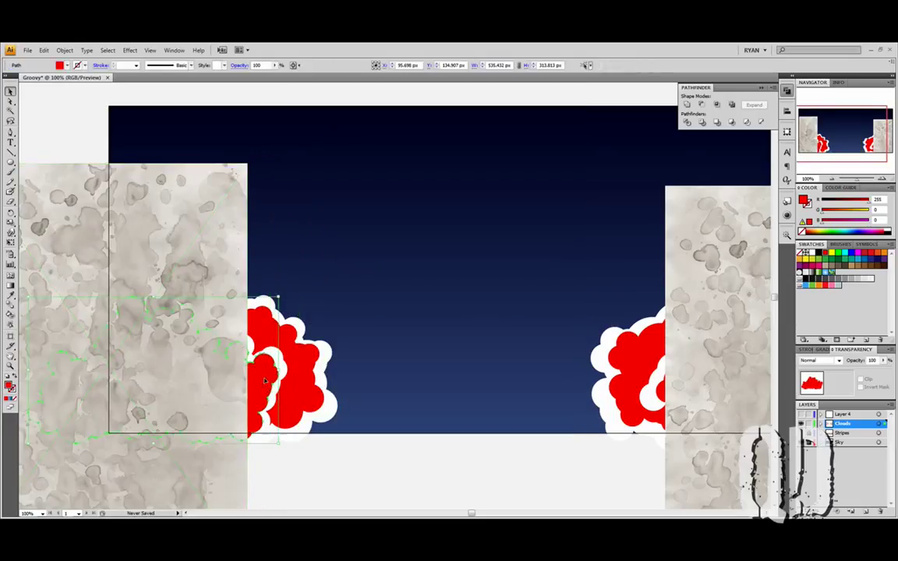
right_click(265, 381)
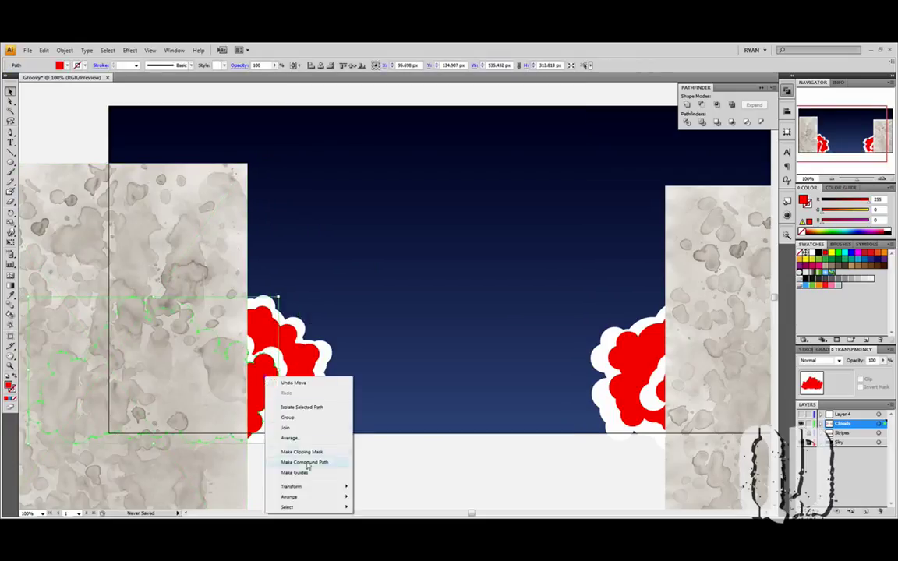
mouse_move(312, 488)
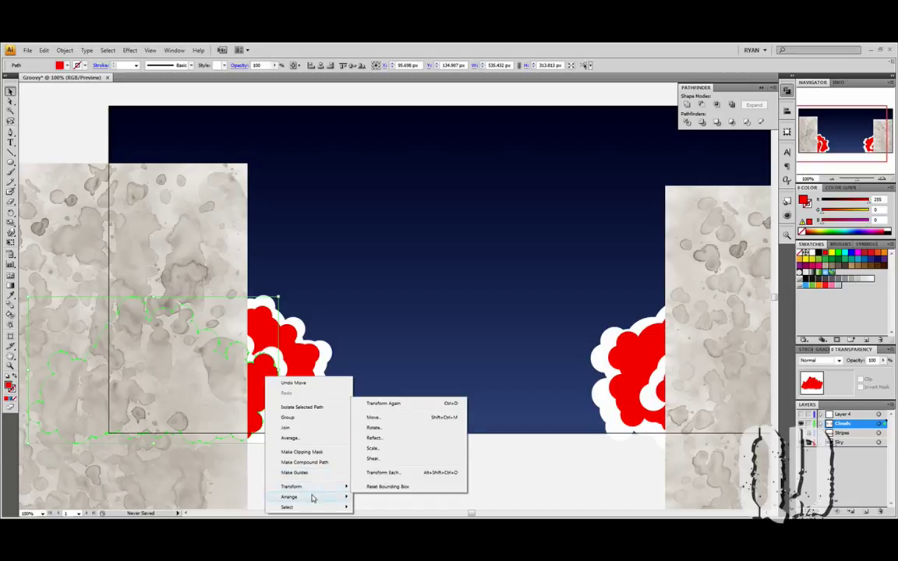
mouse_move(312, 511)
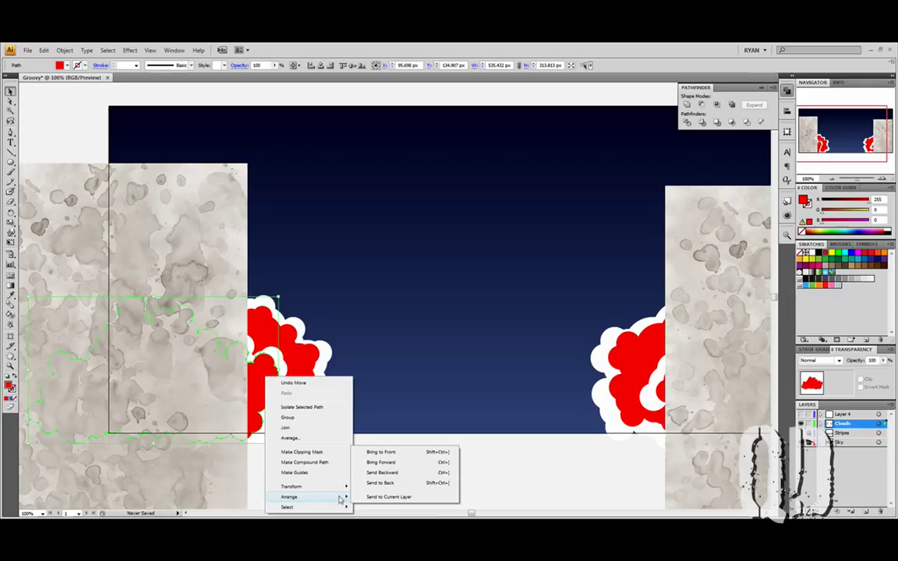
click(419, 453)
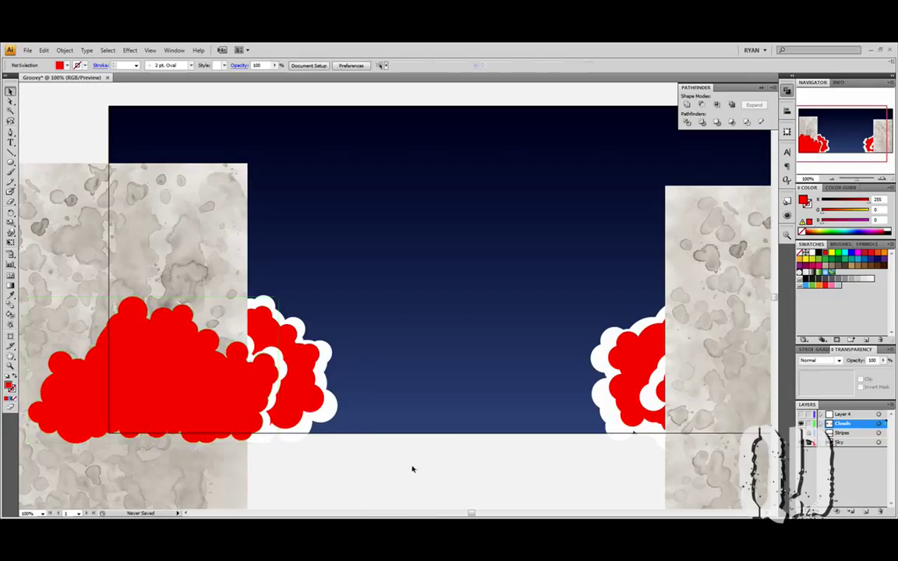
- Adjust the stain texture to cover the whole large left cloud and clip it to that red shape with a clipping mask
drag(197, 252, 243, 272)
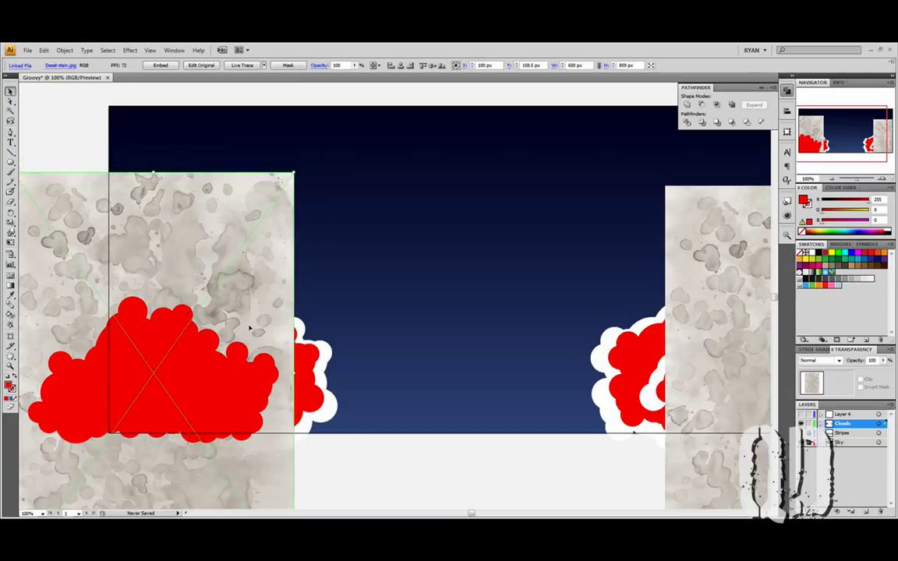
shift+click(234, 383)
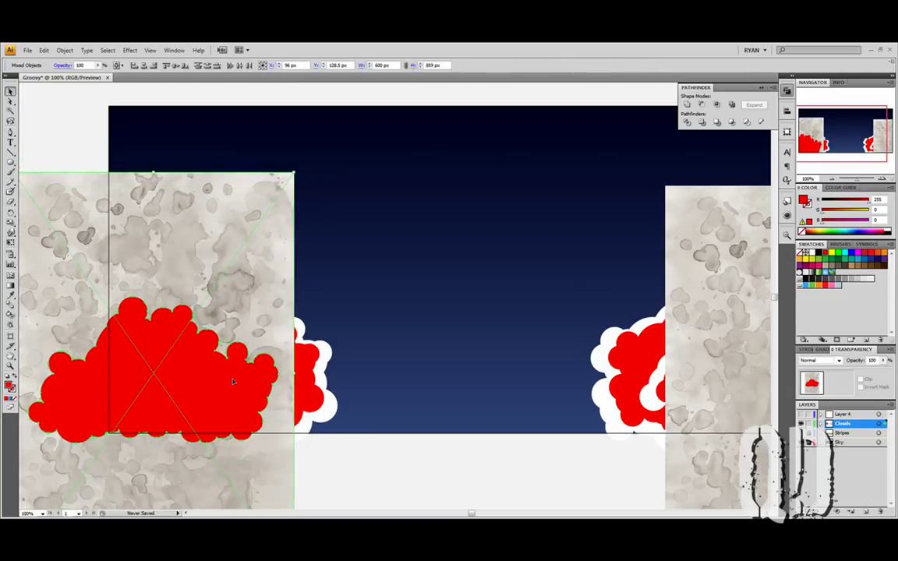
right_click(232, 382)
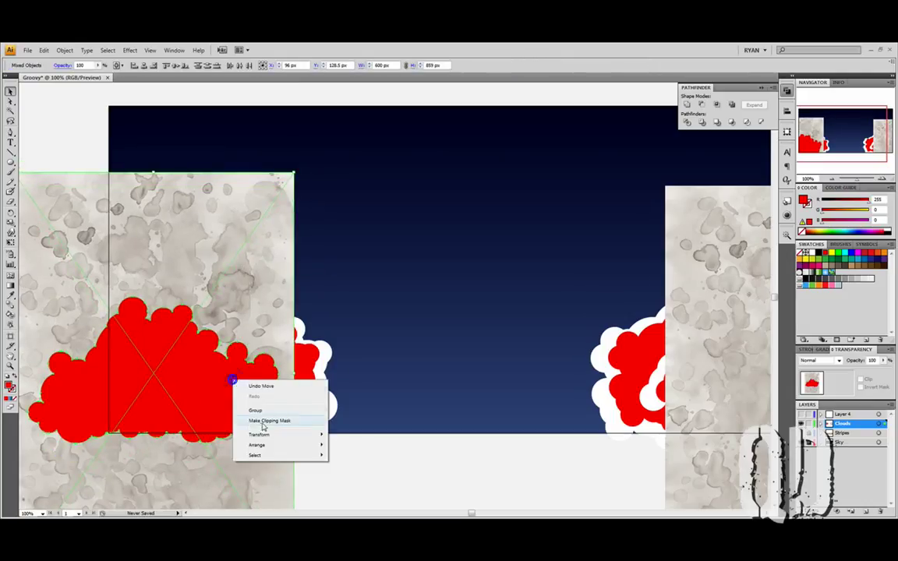
click(265, 420)
click(352, 462)
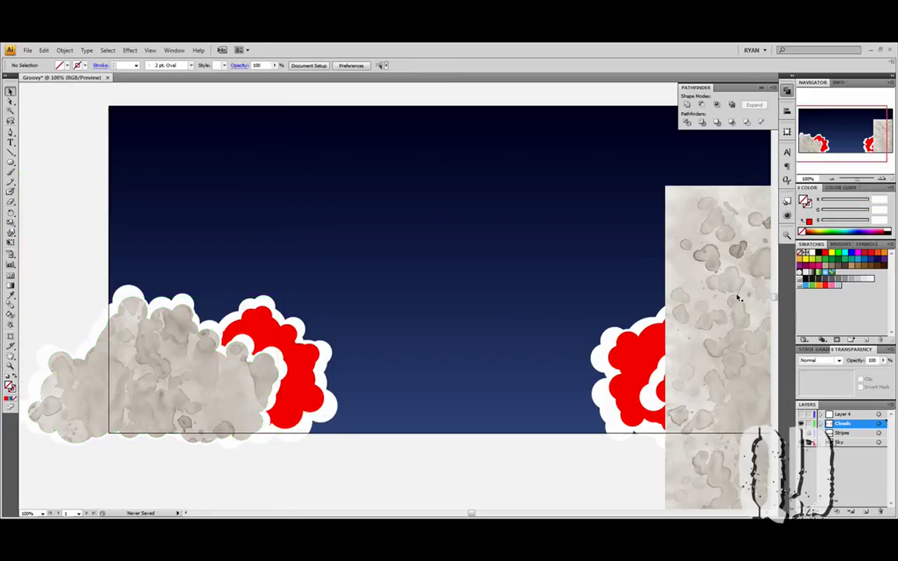
- Copy the right stain texture over the left clouds and bring the smaller rear left red cloud to the front
drag(739, 298, 117, 259)
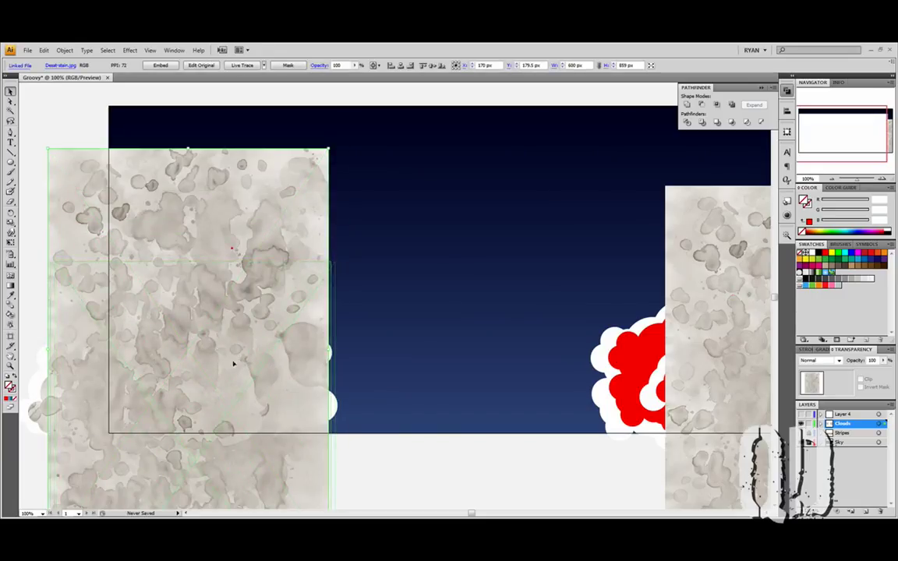
drag(177, 362, 112, 473)
click(304, 356)
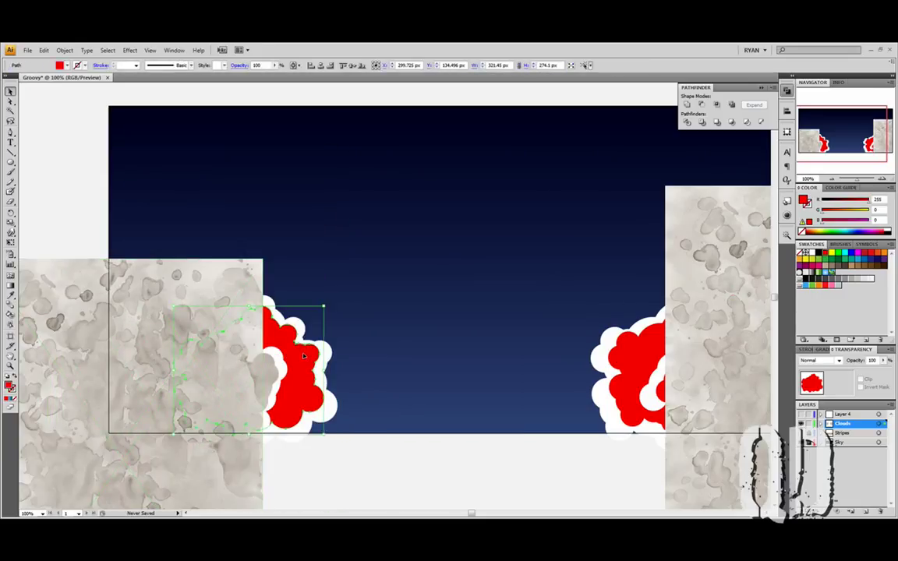
right_click(304, 356)
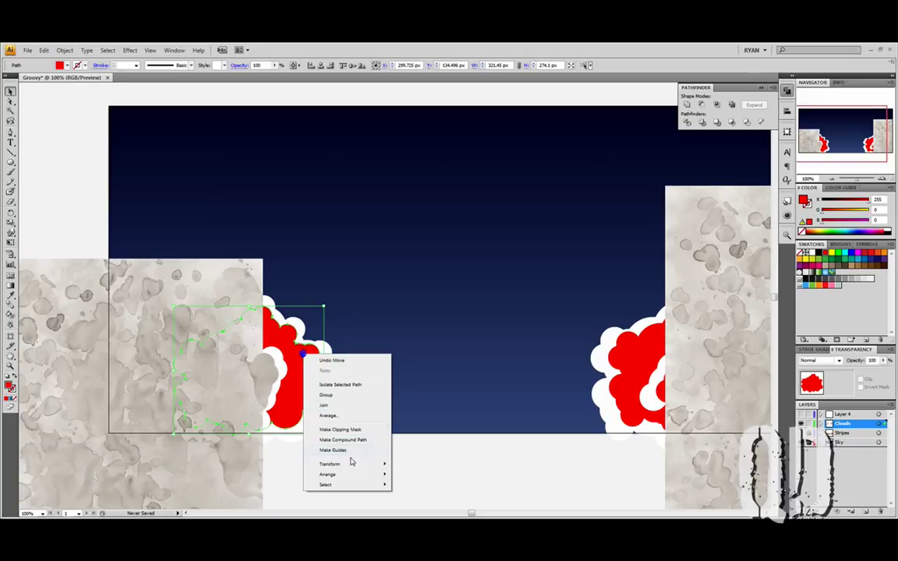
mouse_move(350, 465)
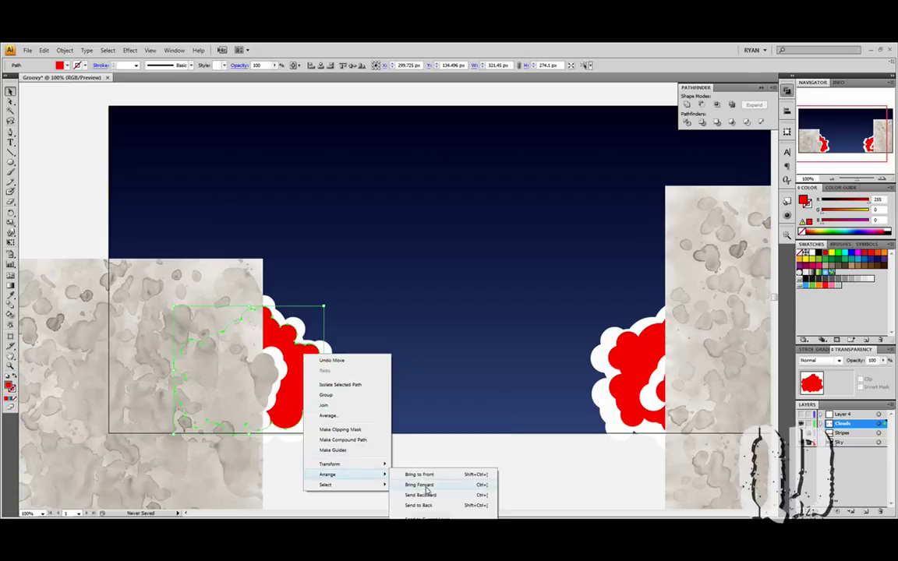
click(441, 476)
click(374, 461)
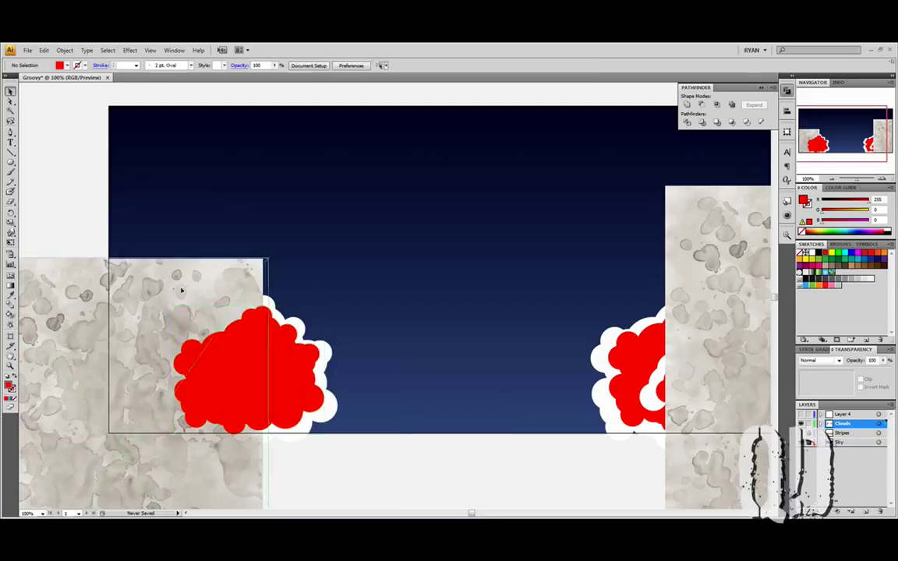
- Shift the copied texture until it fully backs the smaller left red cloud and clip it to that shape with a clipping mask
drag(242, 286, 245, 287)
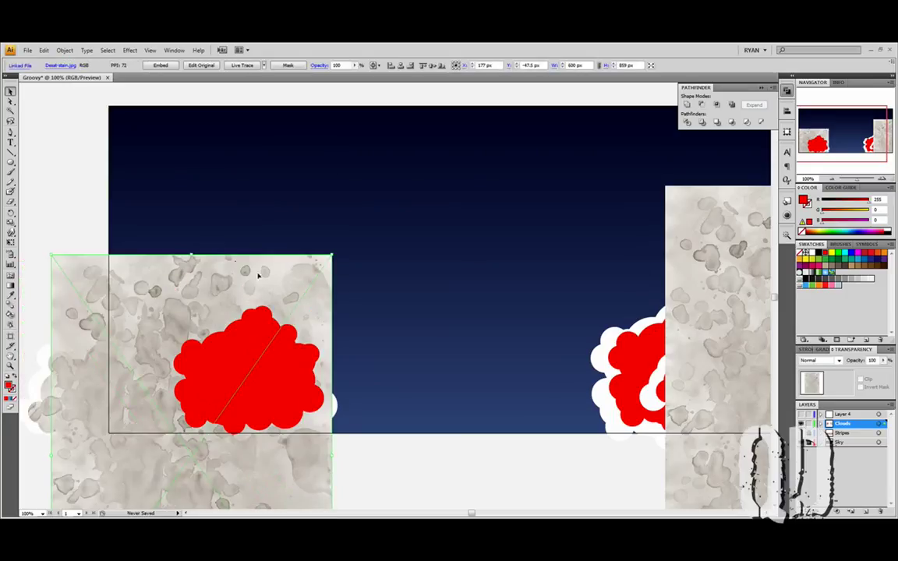
shift+click(258, 331)
right_click(258, 330)
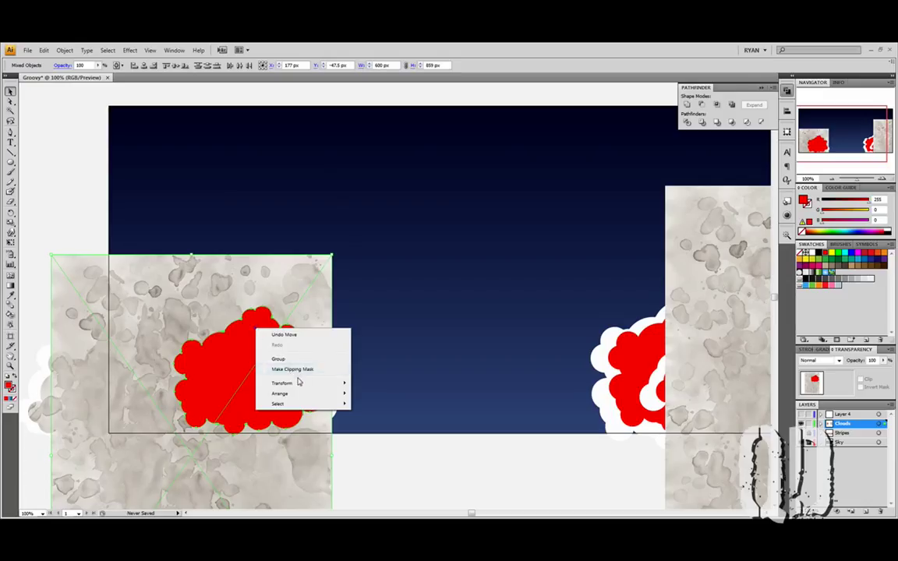
click(318, 369)
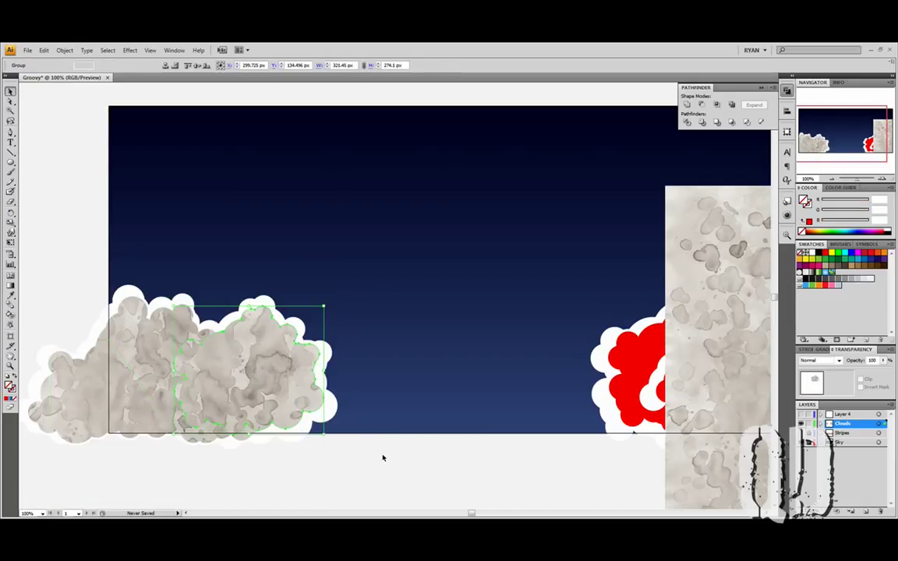
click(383, 458)
- Duplicate the right stain texture, positioning one copy beneath the smaller rear right red cloud, which is brought to the front
drag(433, 381, 191, 373)
mouse_move(492, 305)
mouse_down()
mouse_move(653, 302)
mouse_move(465, 328)
mouse_move(490, 324)
mouse_up()
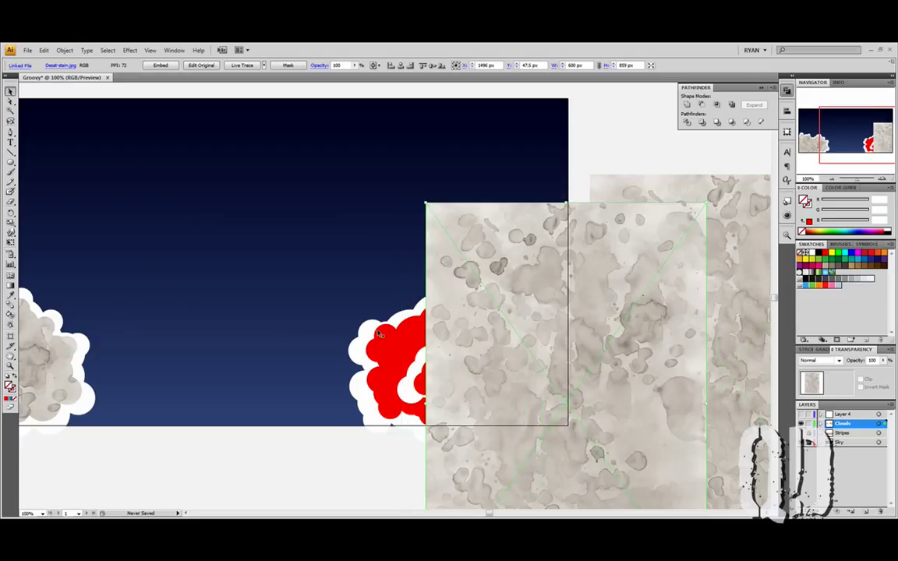
right_click(384, 343)
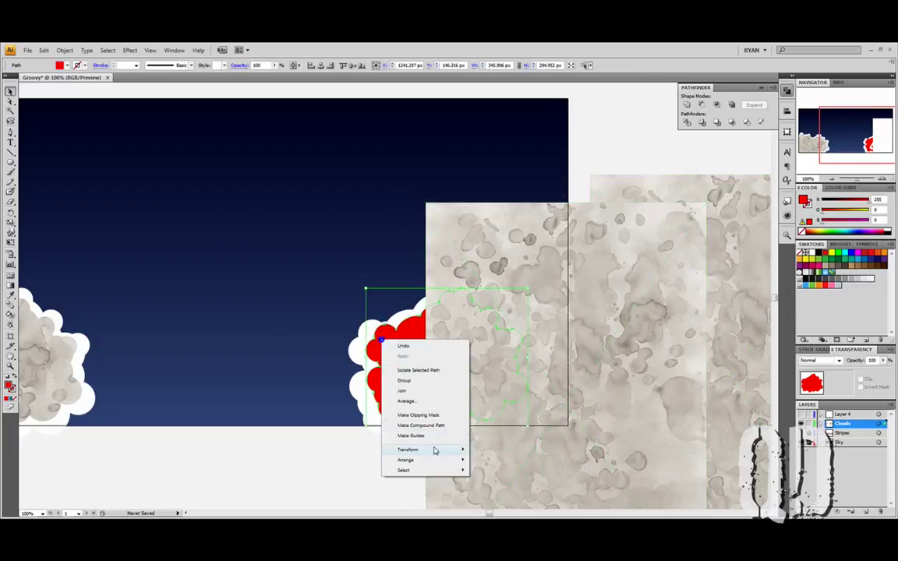
mouse_move(434, 460)
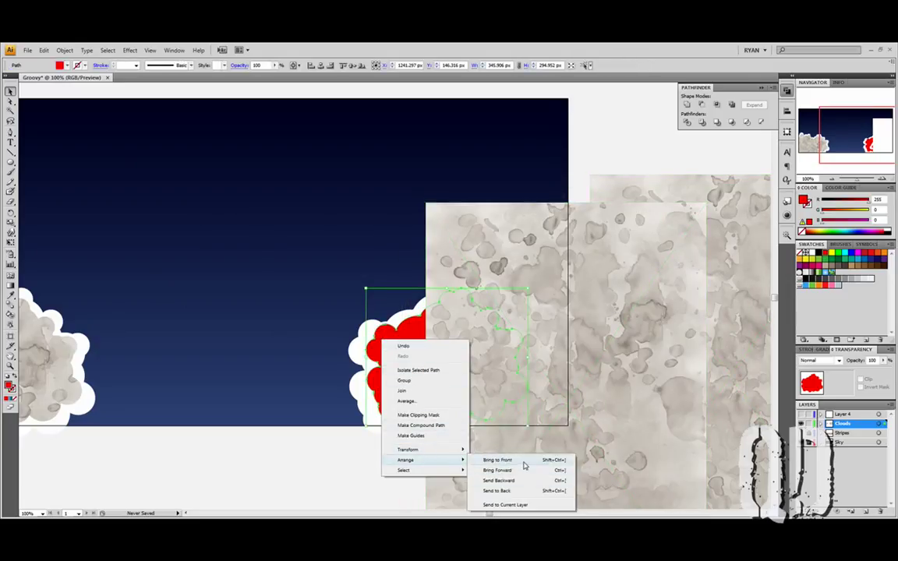
click(522, 460)
drag(530, 254, 354, 162)
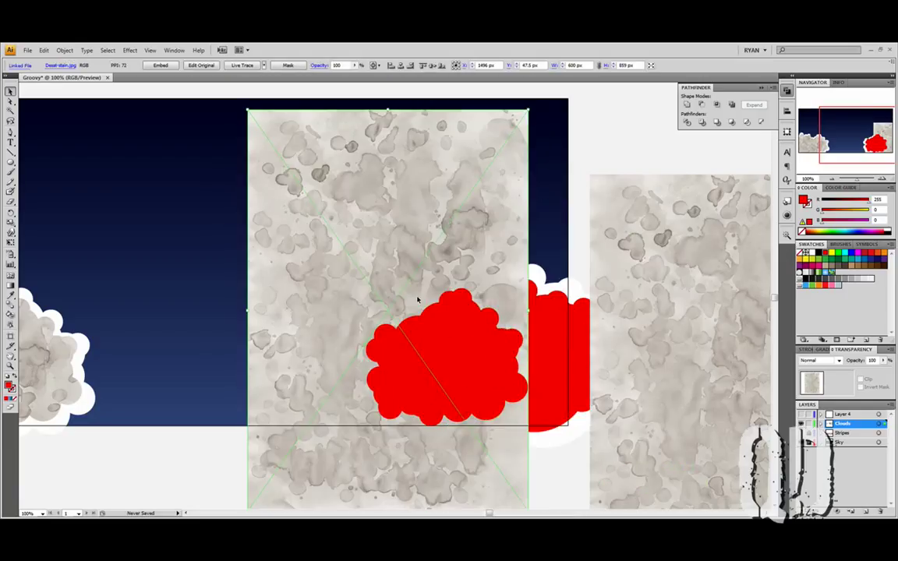
- Clip the stain texture to the smaller right cloud with a clipping mask
right_click(438, 341)
click(473, 382)
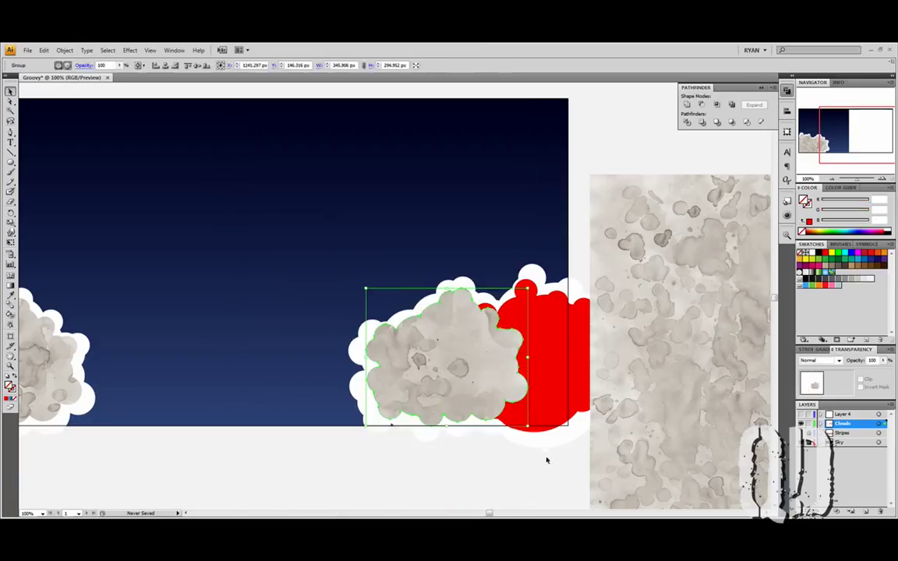
click(544, 459)
- Move the remaining stain texture clear of the right clouds and bring the large right red cloud to the front
drag(674, 342, 535, 342)
drag(580, 320, 675, 306)
click(415, 291)
right_click(462, 325)
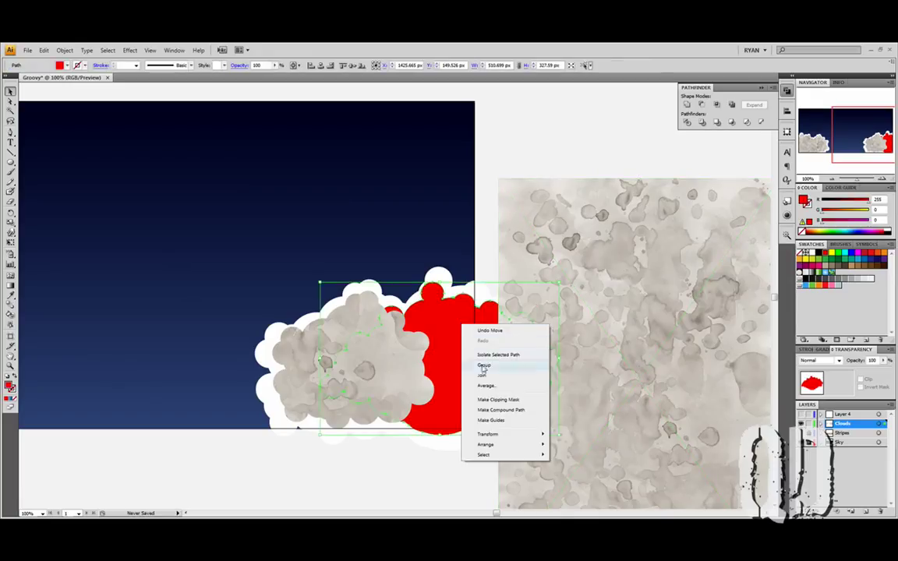
mouse_move(489, 433)
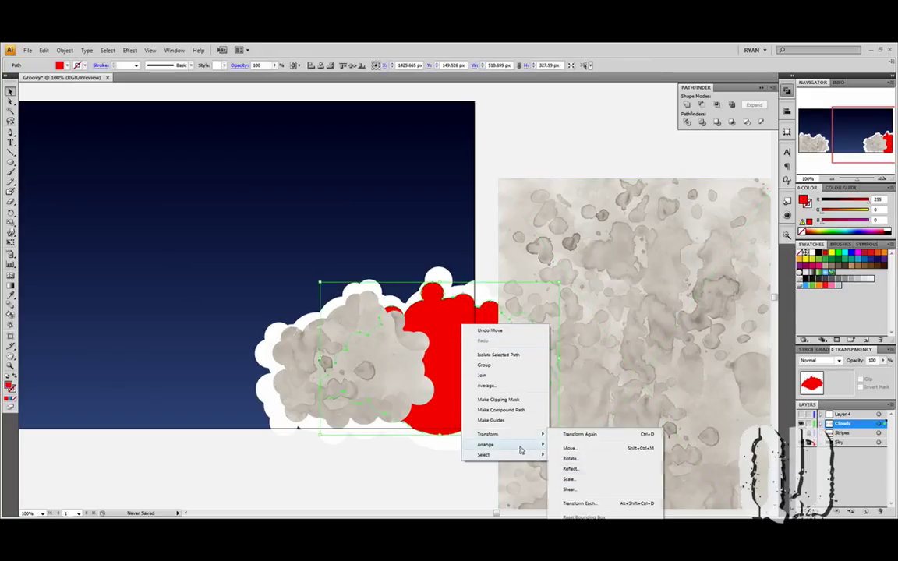
mouse_move(514, 445)
click(584, 445)
- Place the remaining stain texture behind the large right red cloud and clip it to that shape with a clipping mask
drag(669, 287, 462, 383)
shift+click(461, 360)
right_click(460, 358)
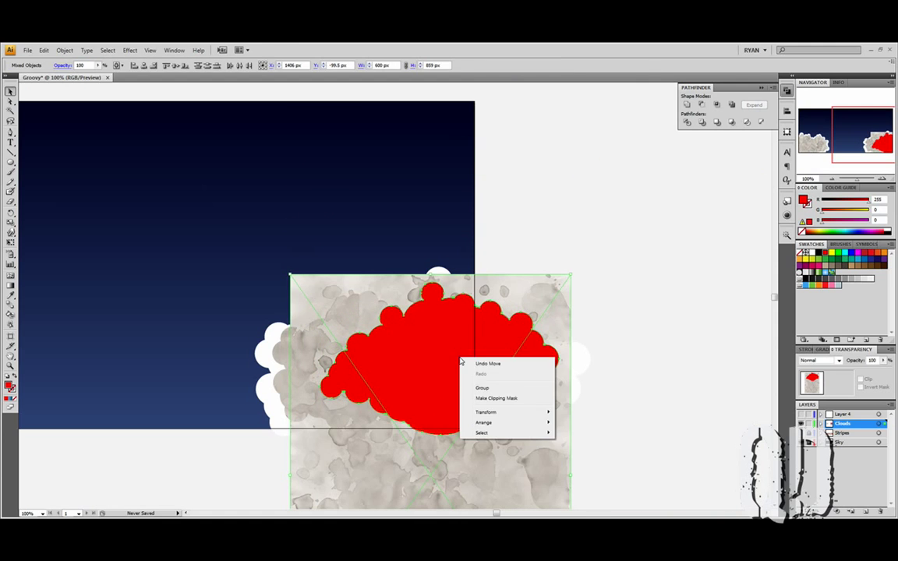
click(507, 399)
drag(255, 378, 522, 352)
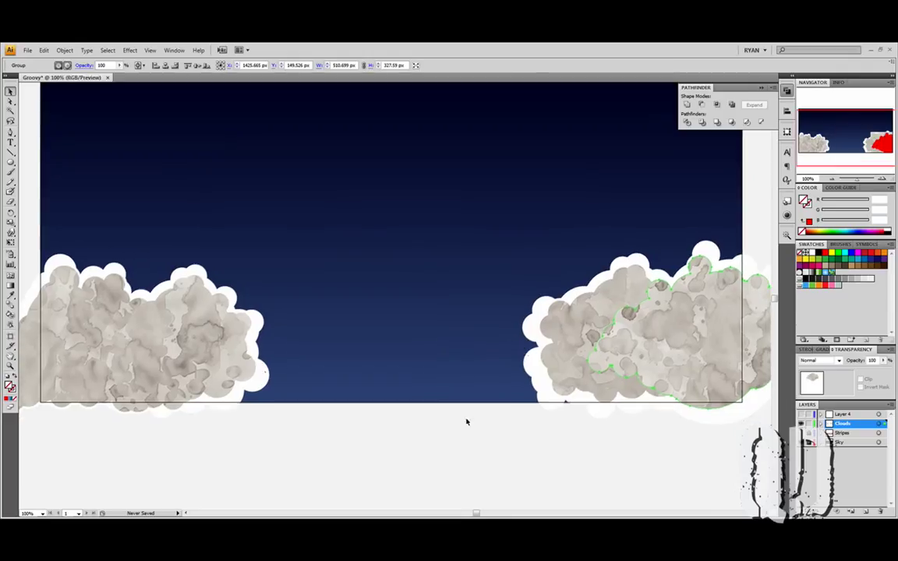
click(417, 455)
drag(430, 319, 443, 345)
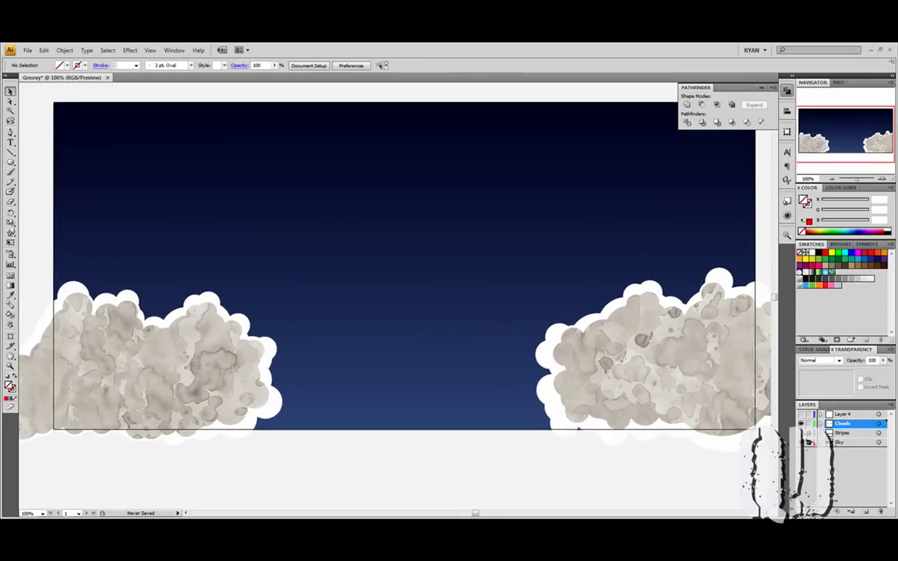
- Make the Stripes layer visible again behind the textured clouds
click(801, 433)
drag(639, 410, 655, 428)
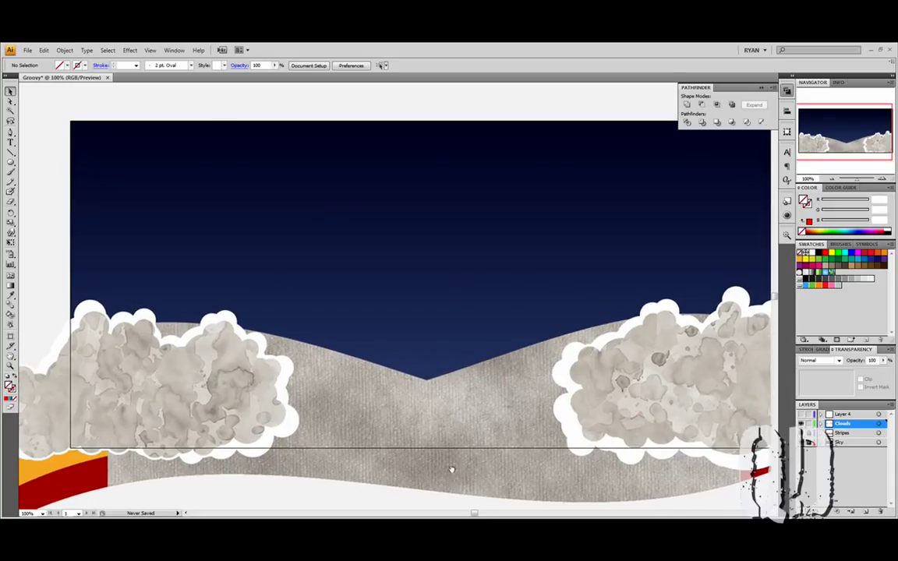
drag(451, 470, 451, 457)
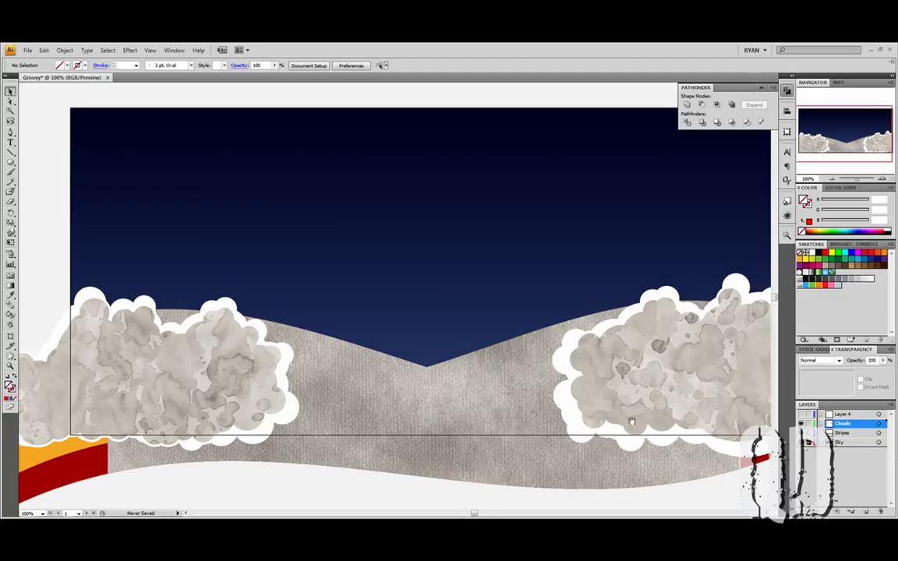
drag(632, 422, 530, 428)
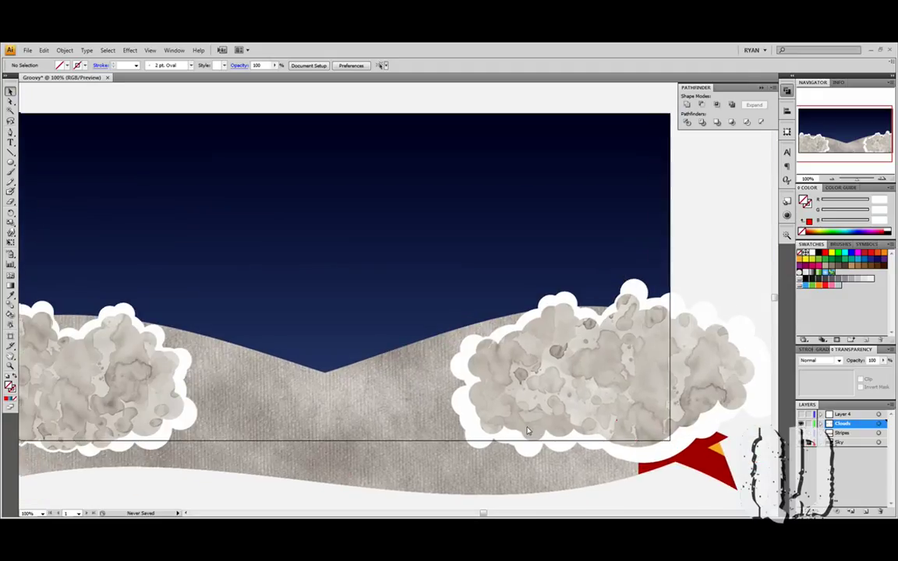
- Set the large right cloud's stain texture to Multiply blending at 50% opacity
click(651, 339)
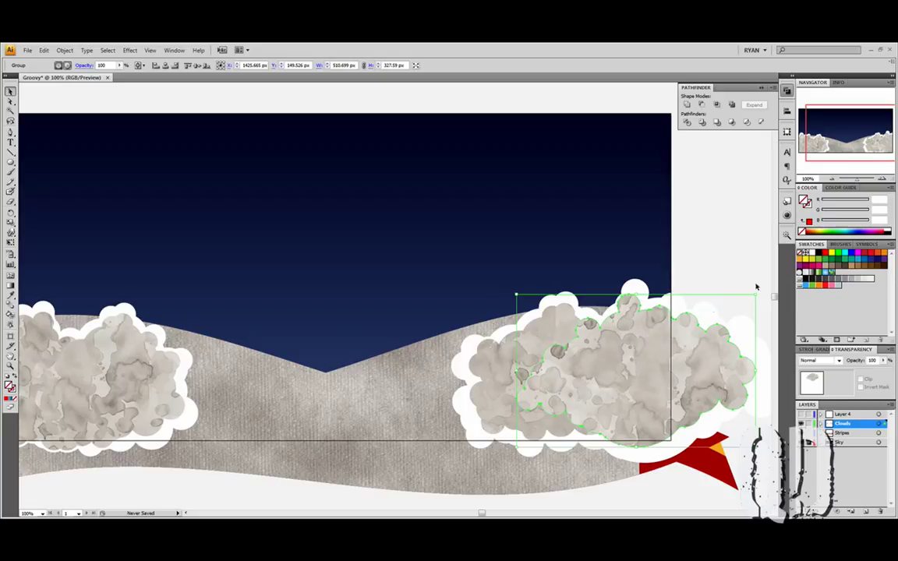
click(833, 359)
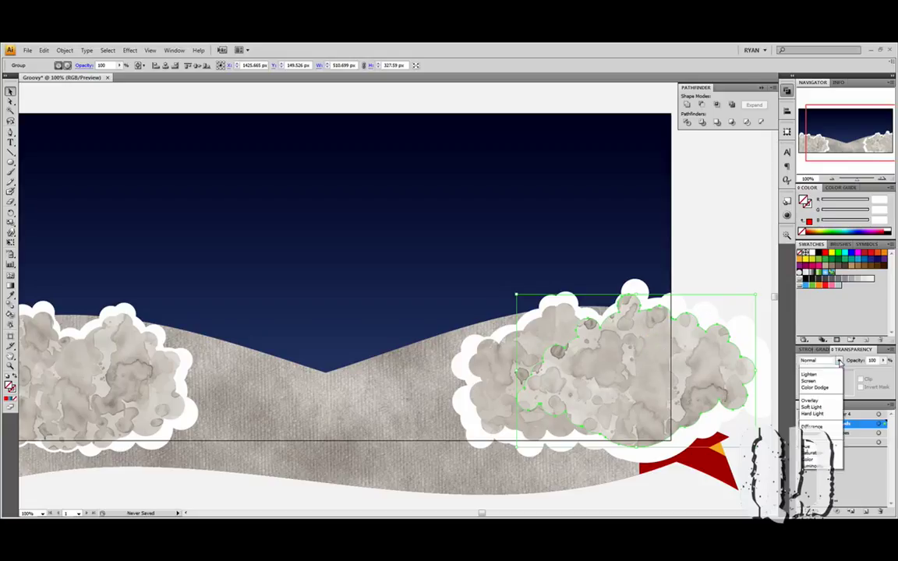
click(830, 389)
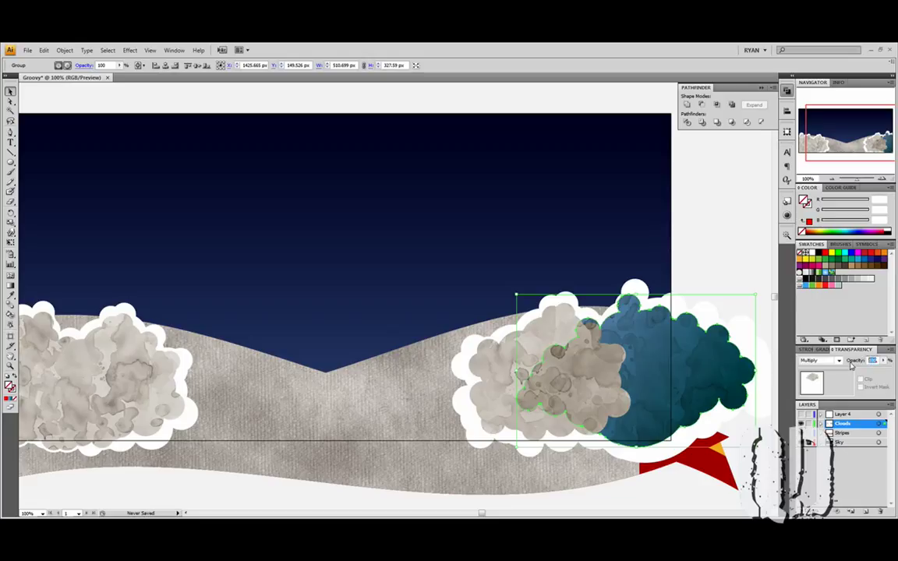
text(50)
key(Return)
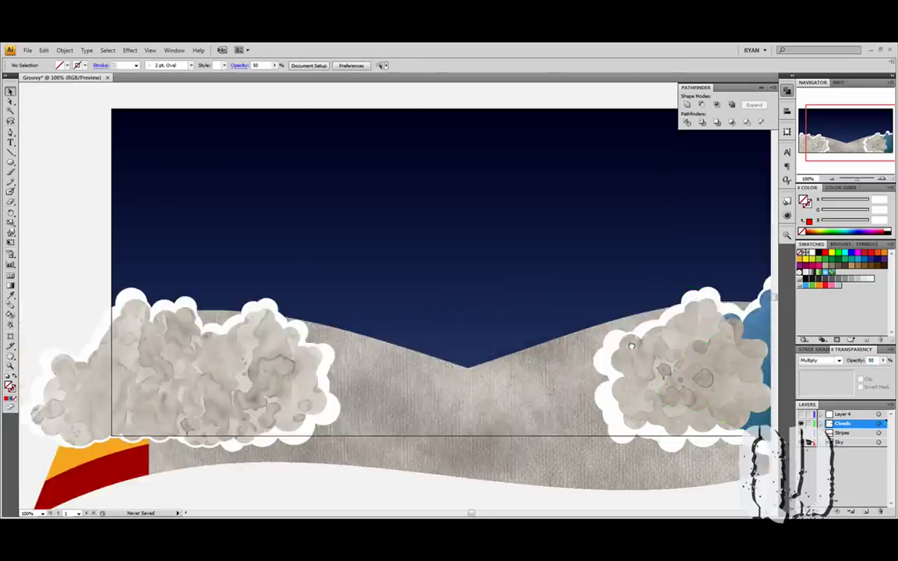
- Set the stain textures on both left clouds and the smaller right cloud to 50% opacity with Multiply blending
click(647, 348)
shift+click(190, 341)
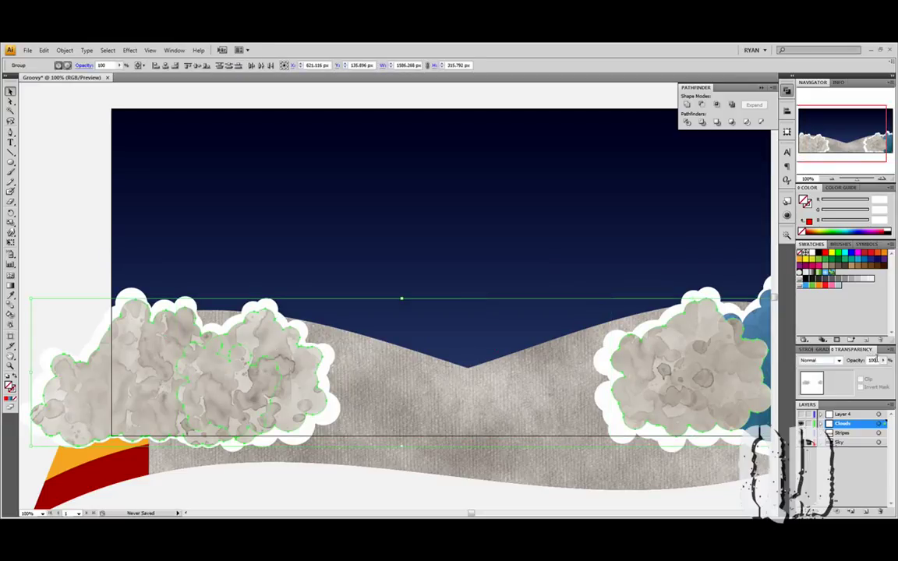
text(50)
key(Return)
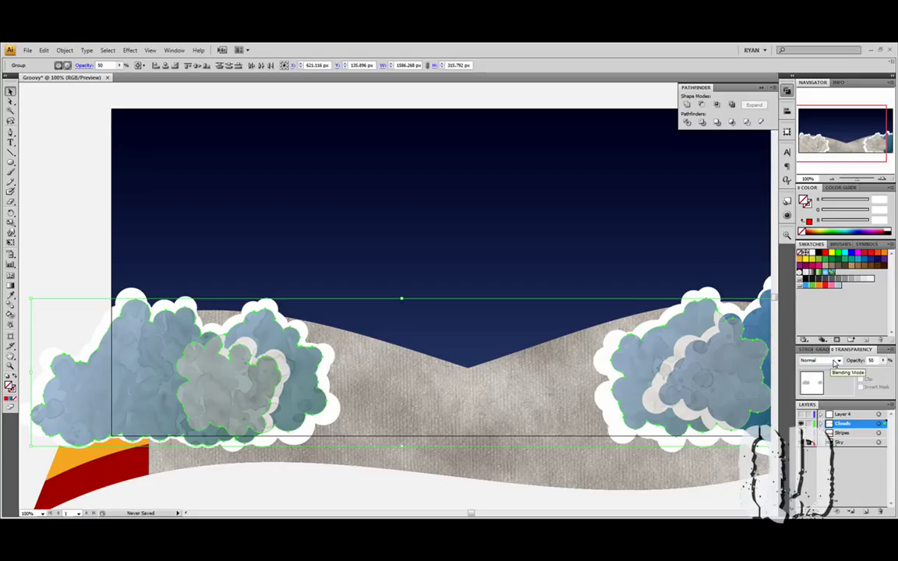
click(835, 362)
click(822, 391)
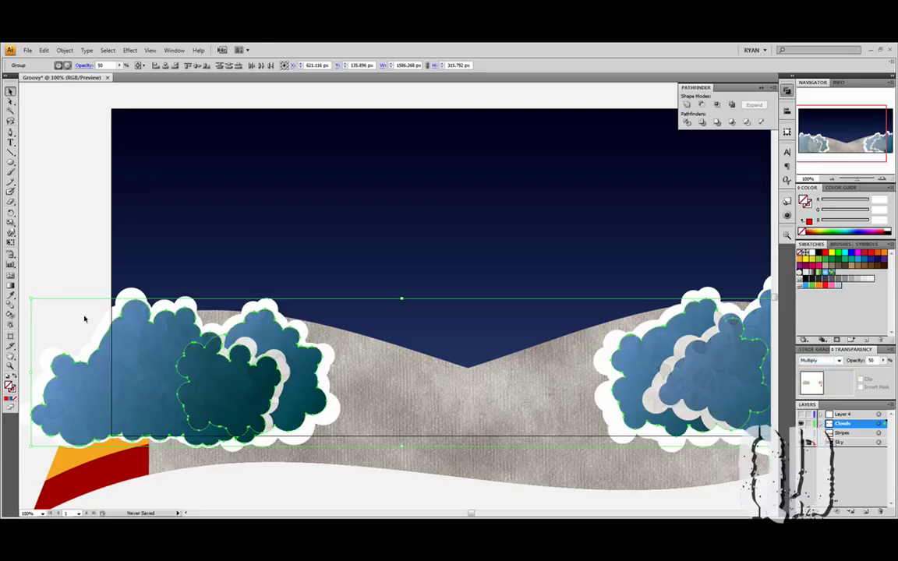
click(78, 253)
drag(349, 342, 296, 343)
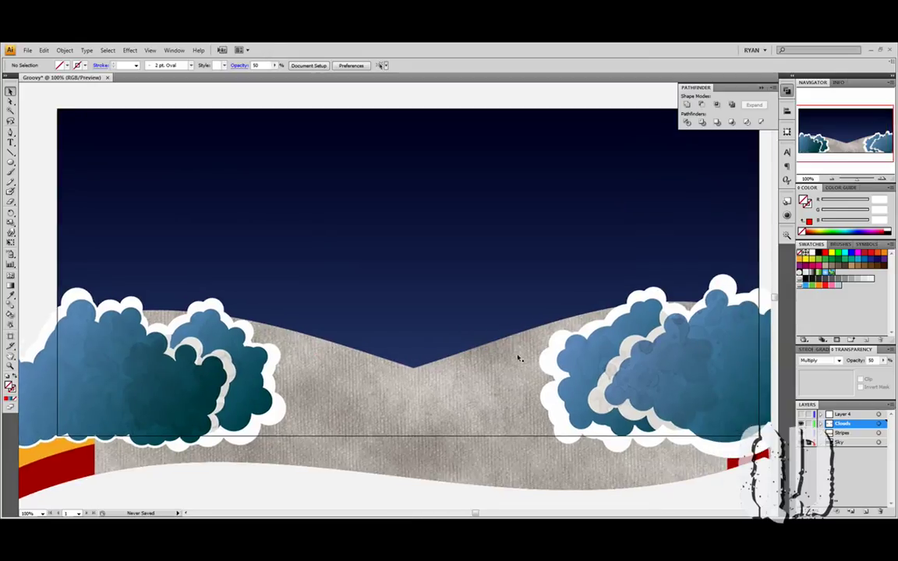
- Bring the large right cloud to the front together with its white outline and stain texture
click(564, 363)
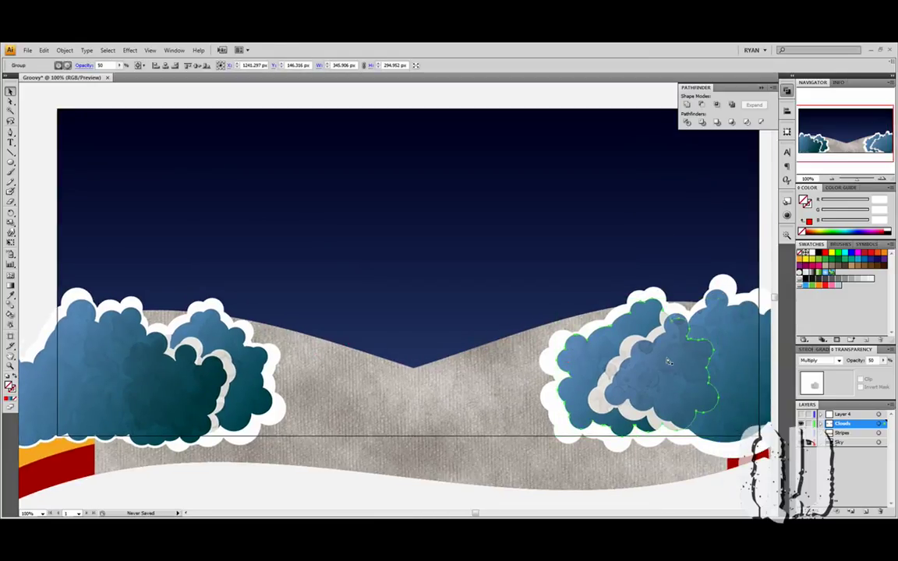
click(677, 308)
shift+click(712, 336)
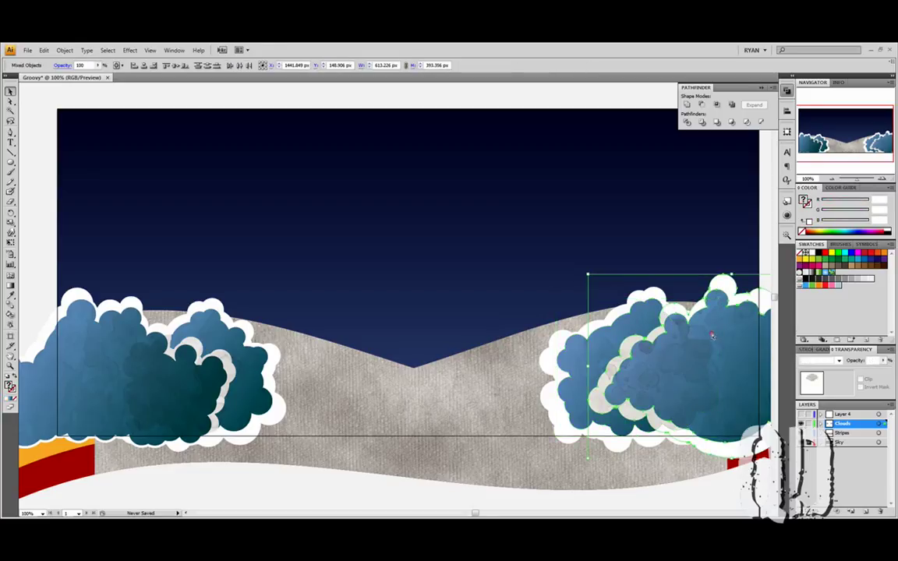
scroll(711, 336, right, 5)
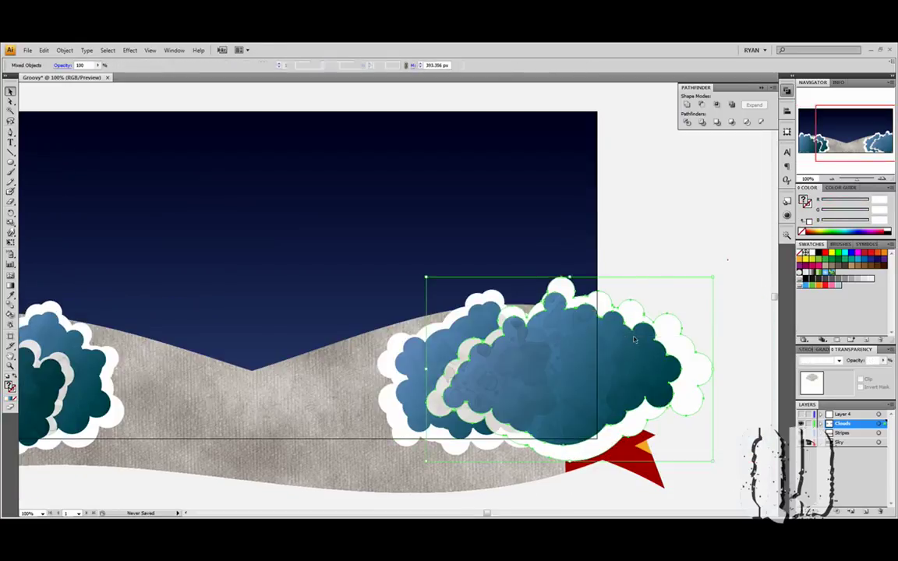
key(ctrl+shift+])
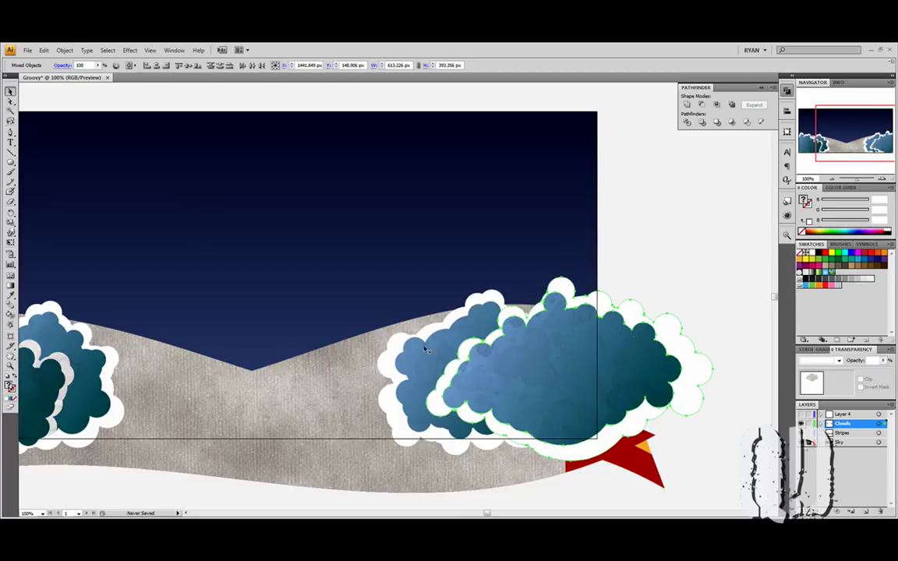
- Bring the large left cloud's parts to the front together, leaving the striped hills out of the selection
scroll(426, 350, left, 6)
drag(111, 255, 195, 352)
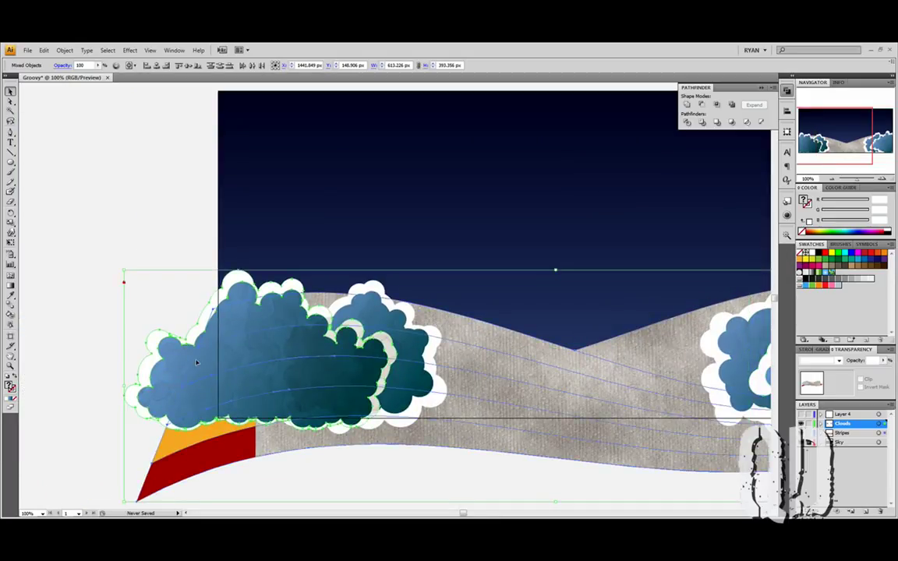
shift+click(209, 449)
drag(133, 292, 173, 354)
right_click(173, 352)
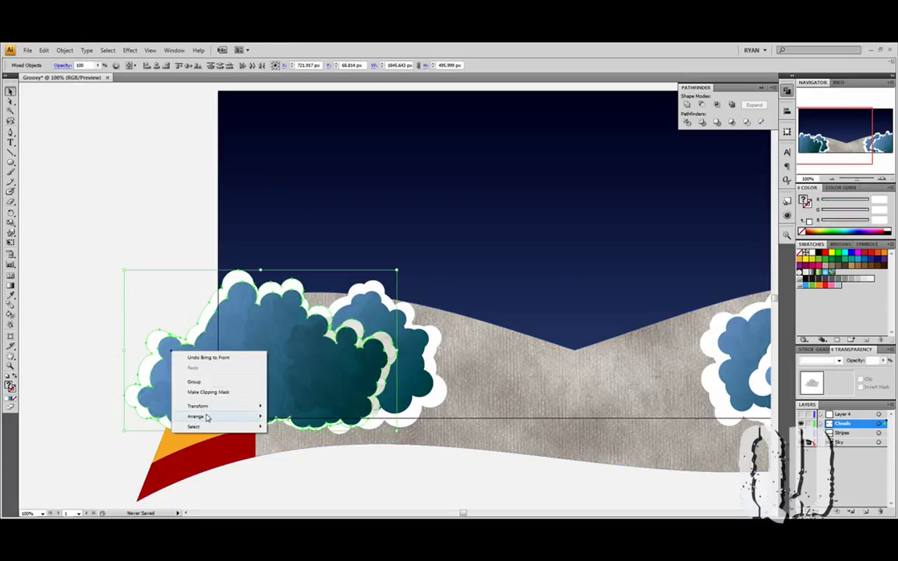
mouse_move(256, 414)
click(315, 416)
click(152, 246)
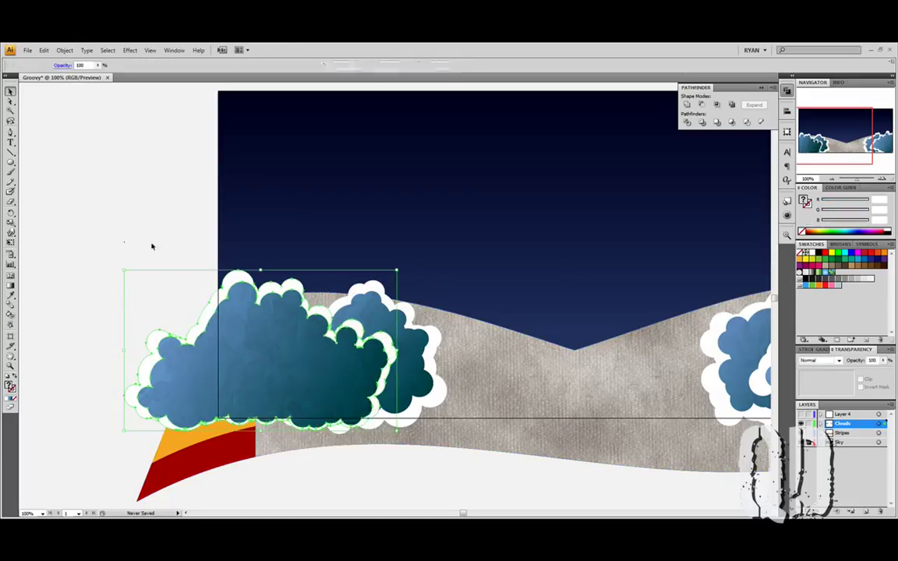
- Set the cloth texture on the striped hills to Multiply blending at 50% opacity
drag(309, 263, 207, 272)
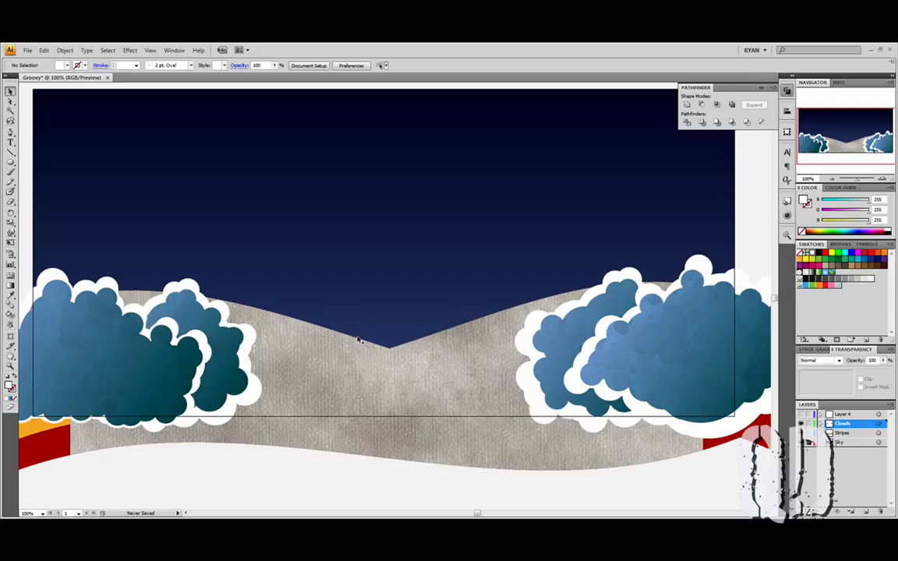
click(358, 373)
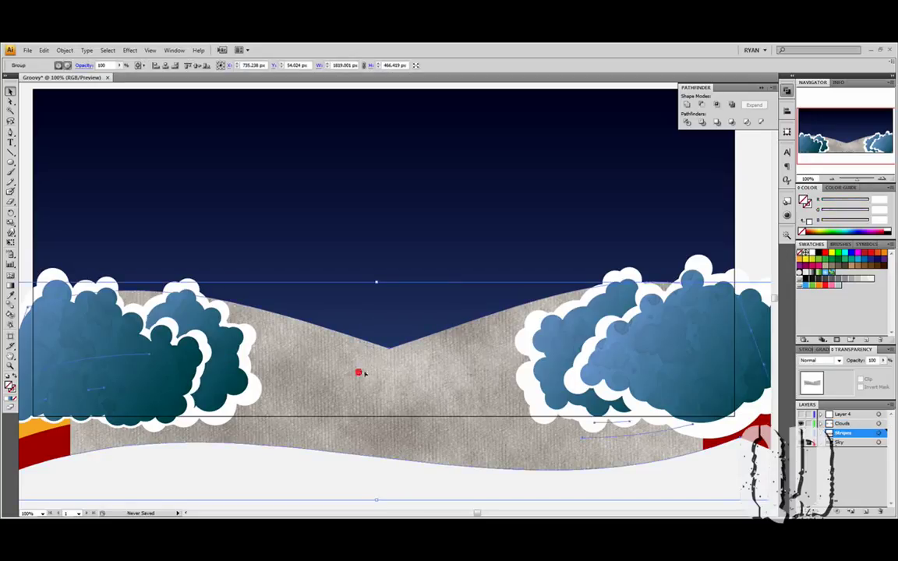
click(838, 362)
click(824, 388)
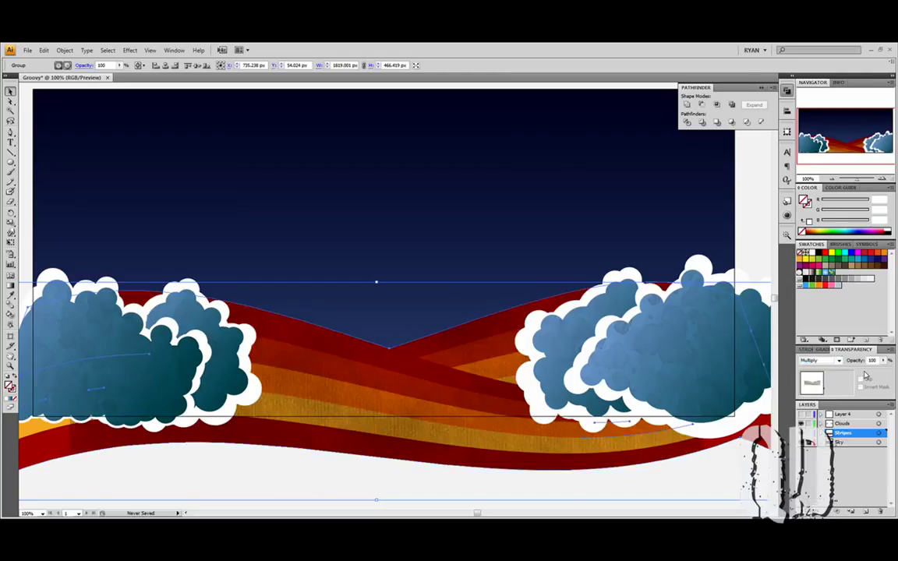
click(870, 361)
text(50)
key(Return)
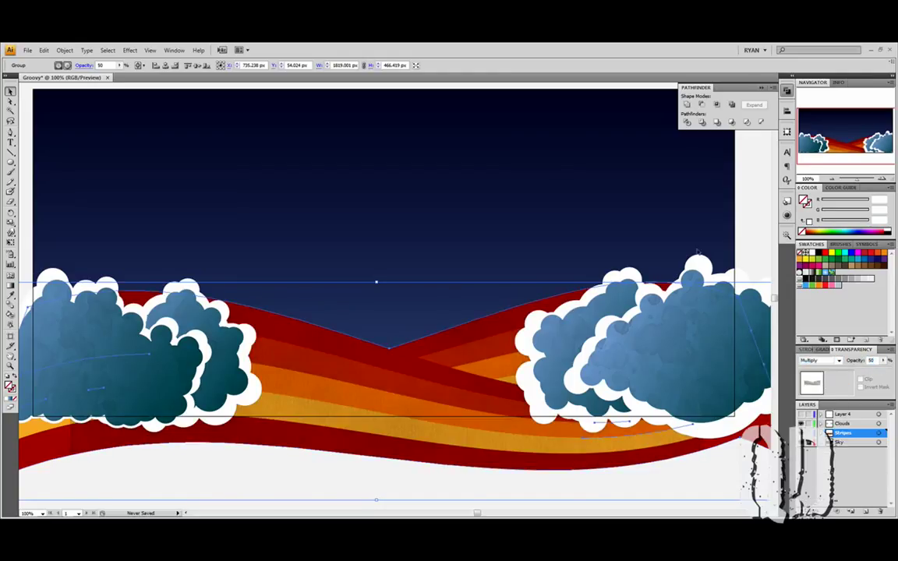
click(740, 226)
- Turn on the visibility of Layer 4 to show the stars in the sky
drag(457, 340, 484, 396)
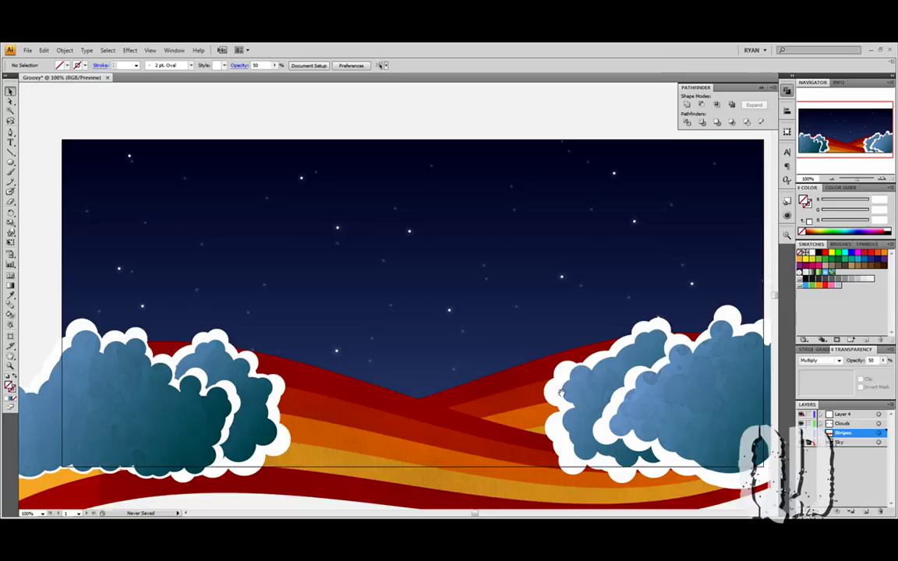
drag(542, 389, 535, 396)
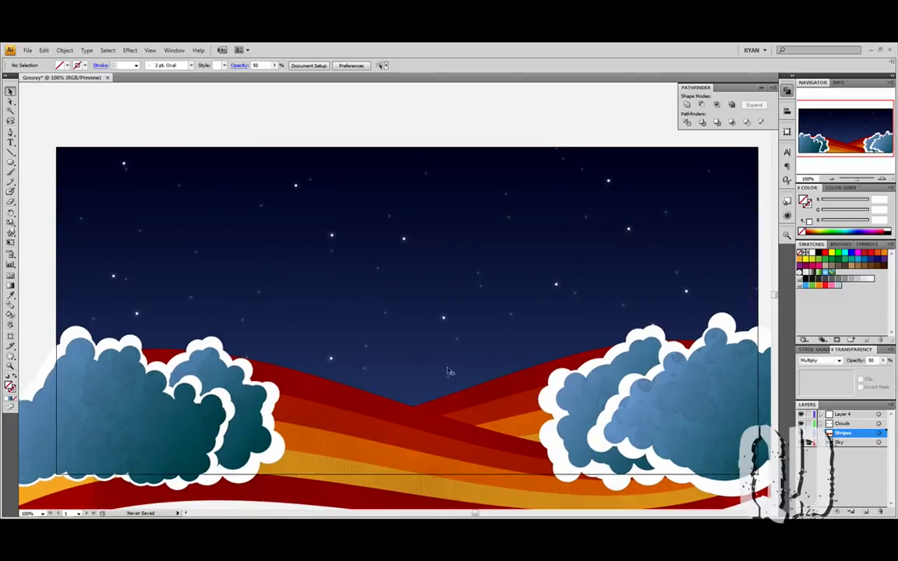
drag(376, 357, 386, 372)
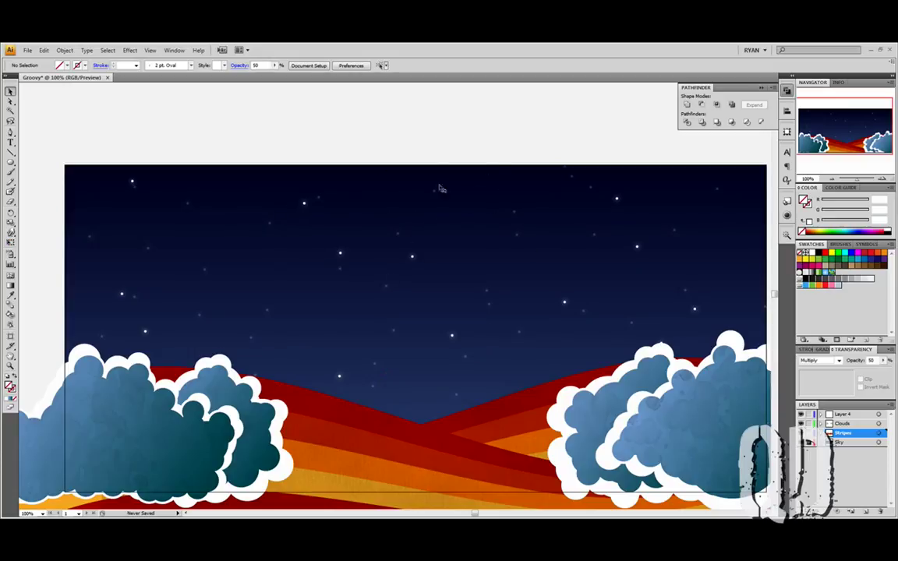
- Paste the group of five stacked white rectangles and place it centrally over the upper edge of the sky
key(ctrl+v)
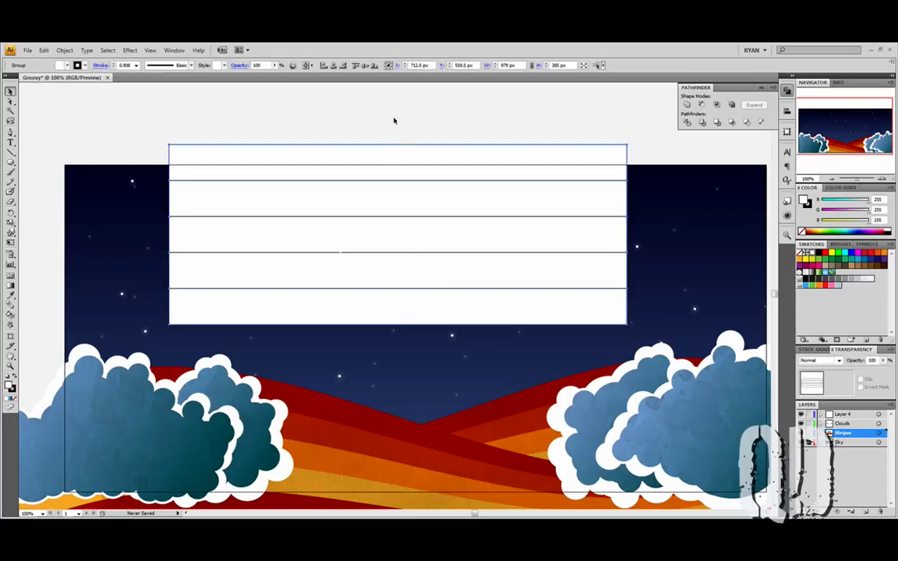
click(406, 126)
scroll(419, 211, right, 2)
drag(382, 241, 397, 215)
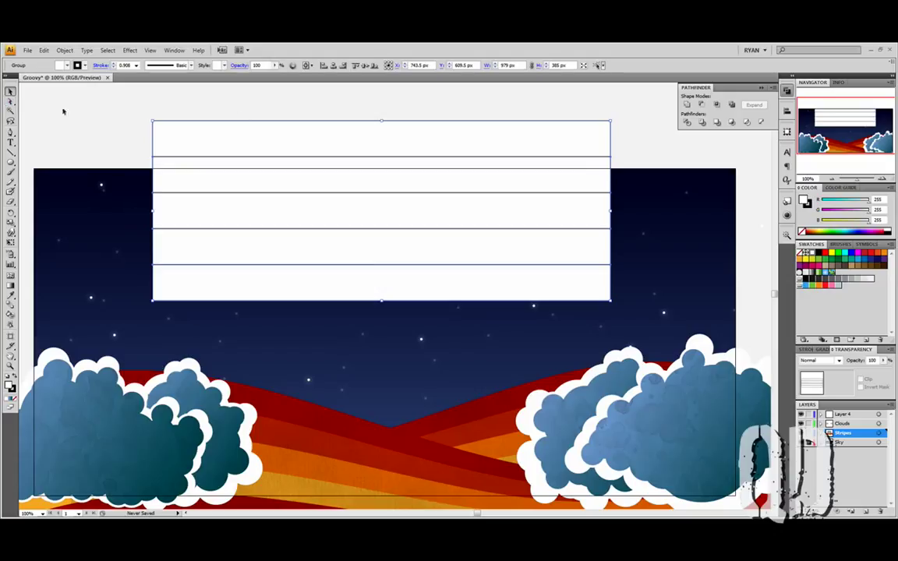
- Fill the uppermost stripe of the pasted group with black and the second stripe with dark grey
click(11, 102)
click(166, 141)
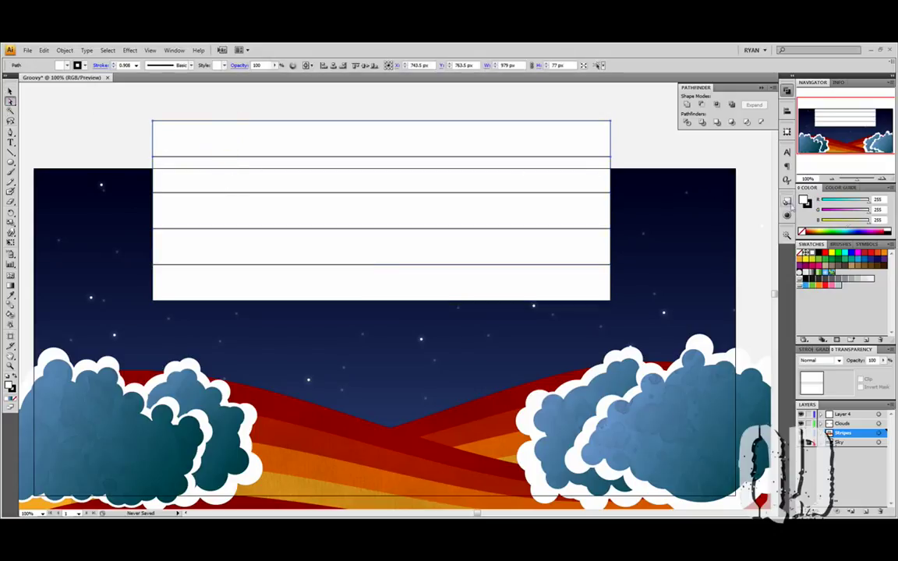
click(886, 233)
click(524, 185)
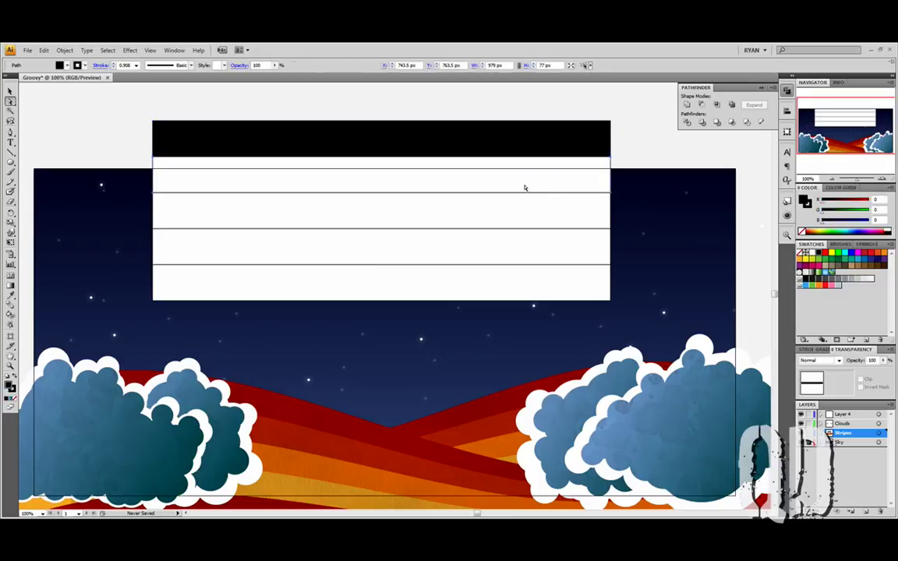
click(859, 279)
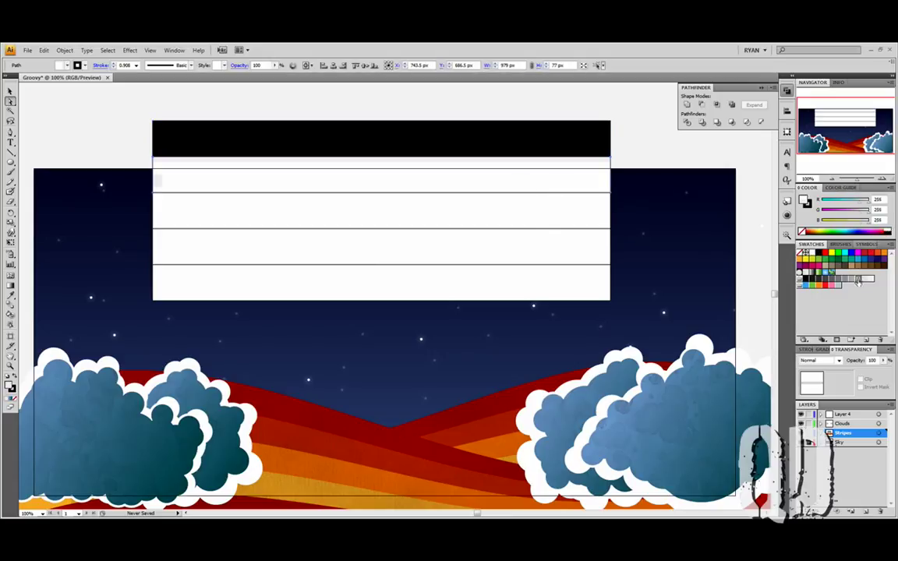
click(857, 279)
click(825, 279)
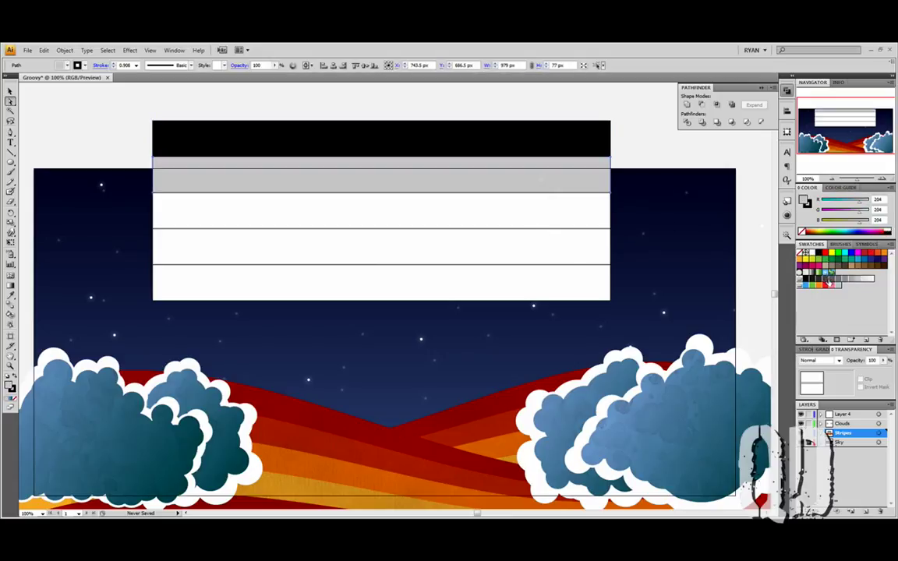
- Fill the third stripe with mid grey (RGB 153) and the fourth with light grey (RGB 204)
click(537, 208)
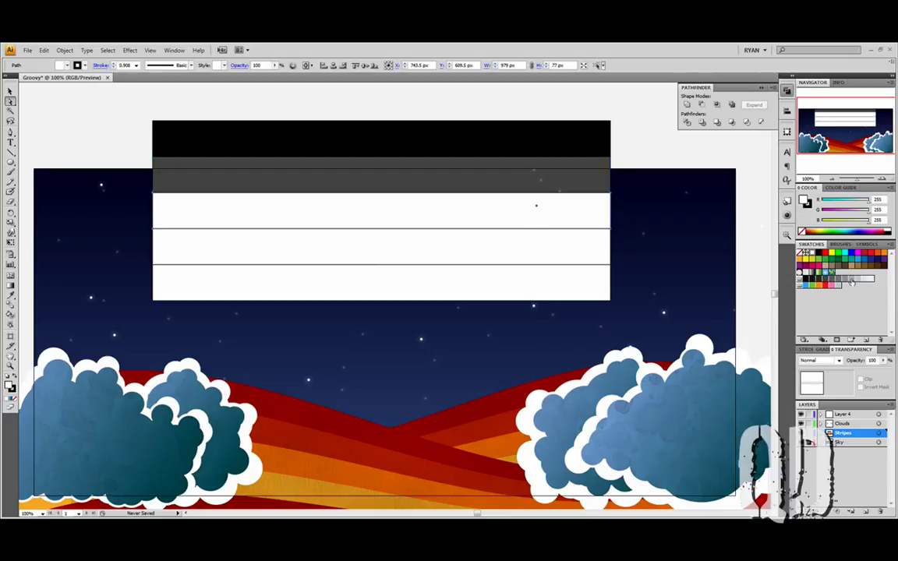
click(851, 280)
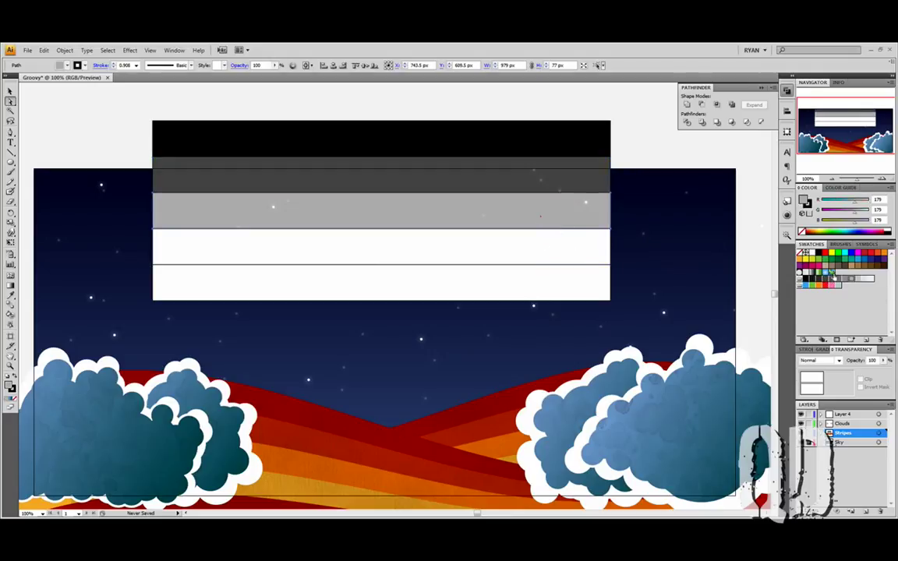
click(529, 254)
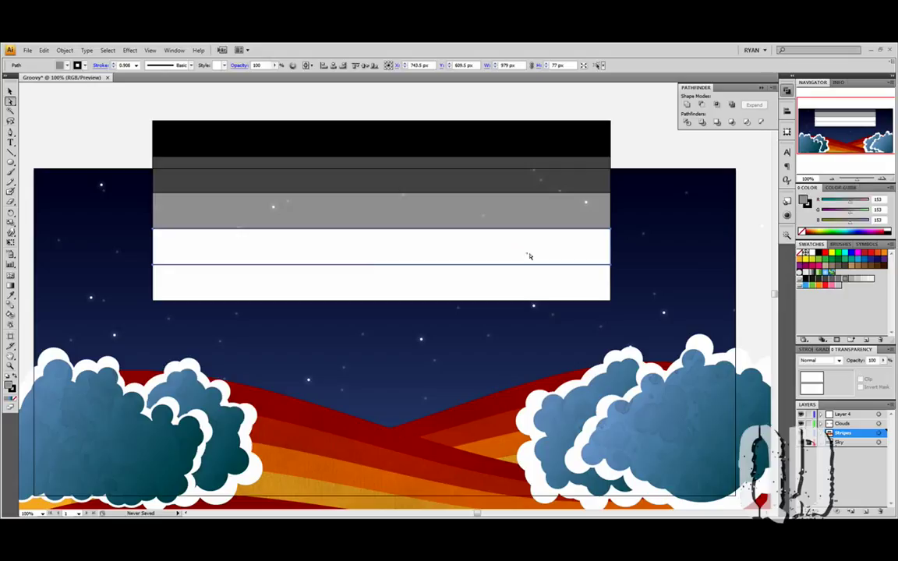
click(862, 279)
click(857, 279)
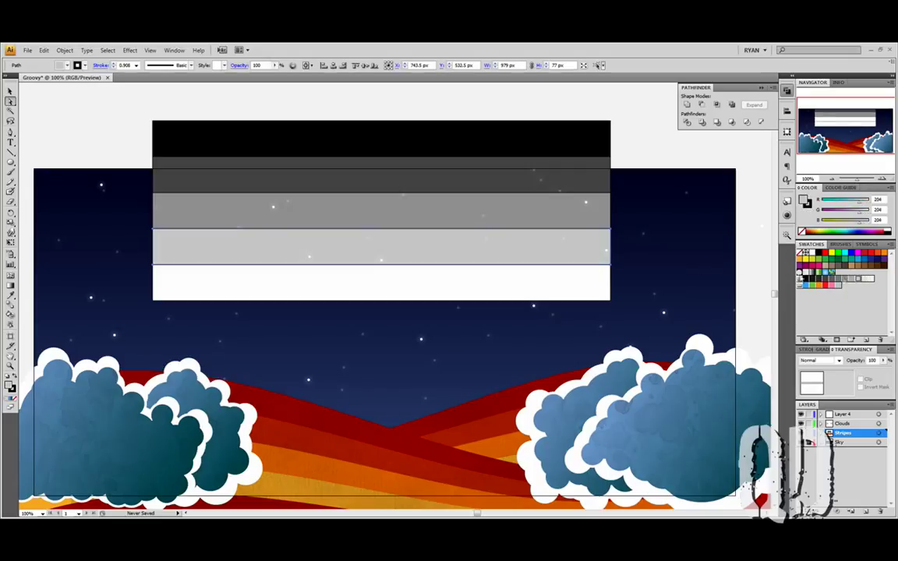
- Remove the stroke from the whole stripe group and start a horizontal Arc Lower warp on it with the preview on
click(10, 91)
click(172, 134)
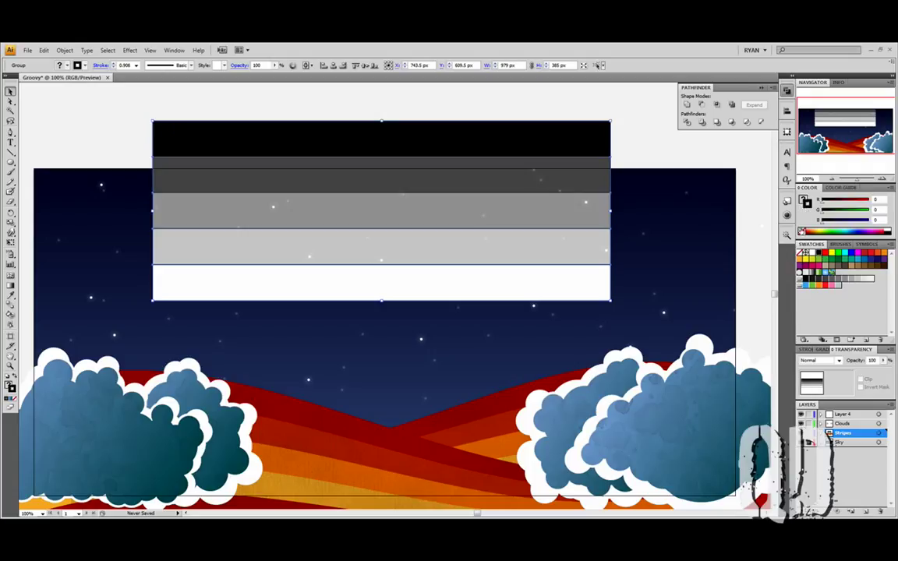
click(129, 49)
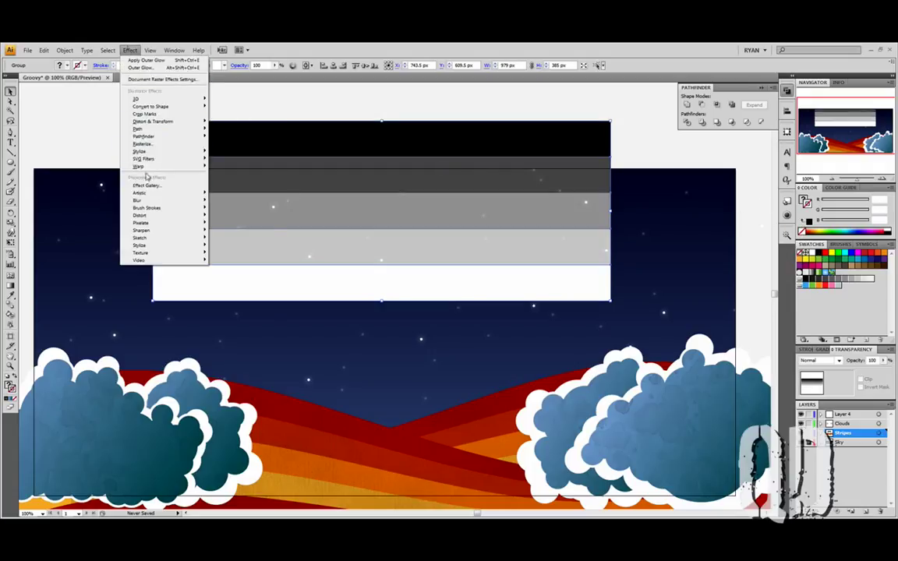
mouse_move(156, 166)
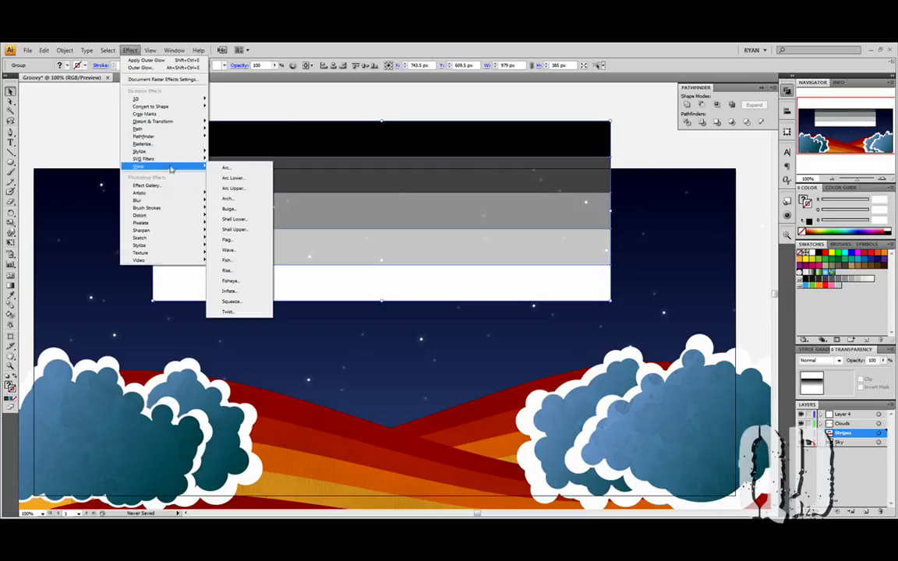
click(244, 211)
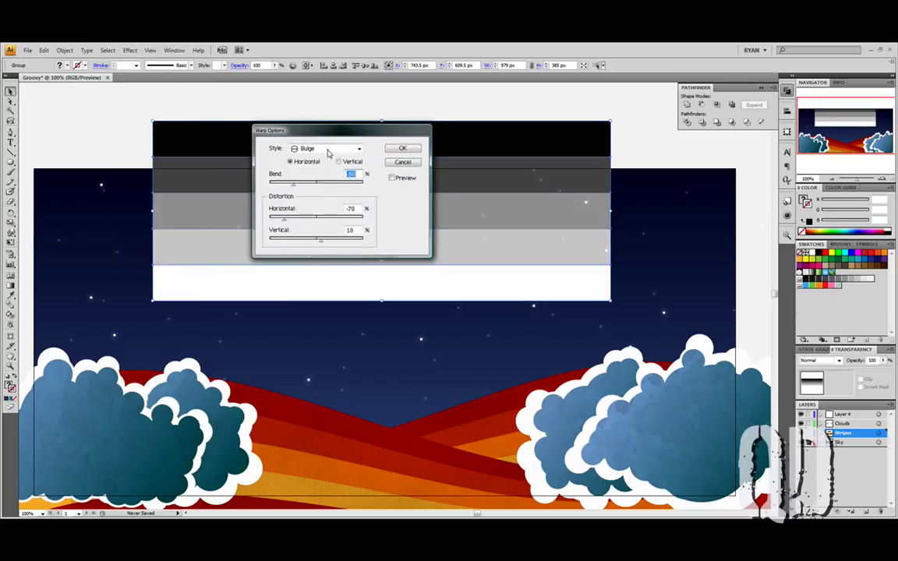
click(328, 152)
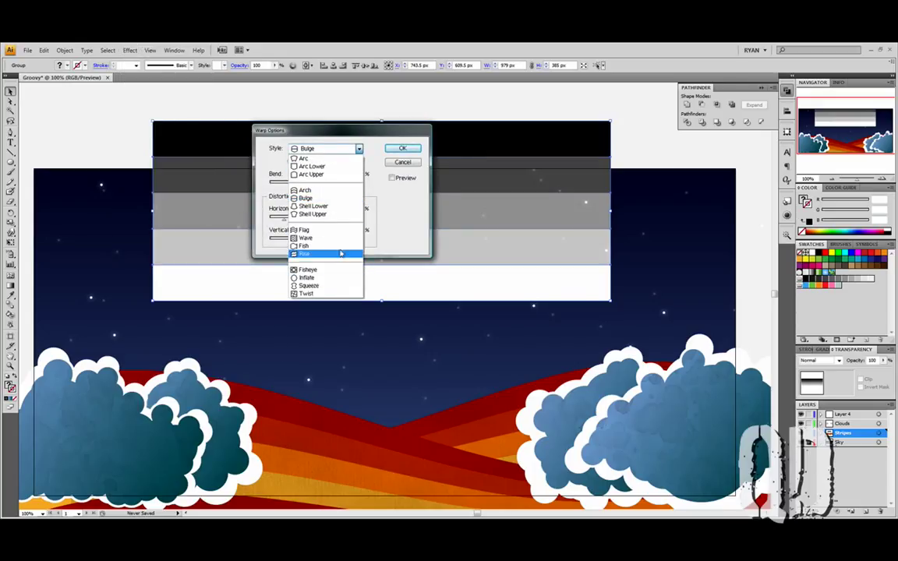
click(330, 169)
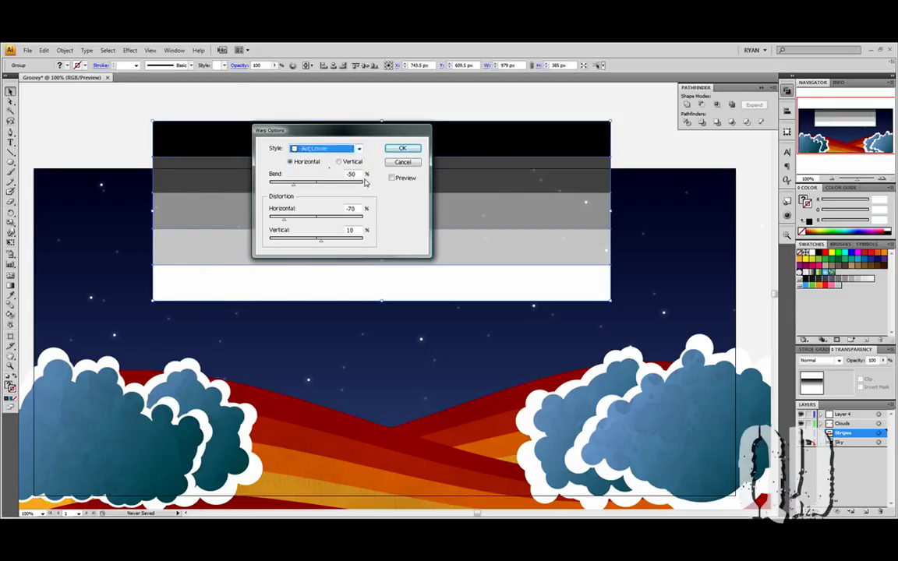
click(392, 178)
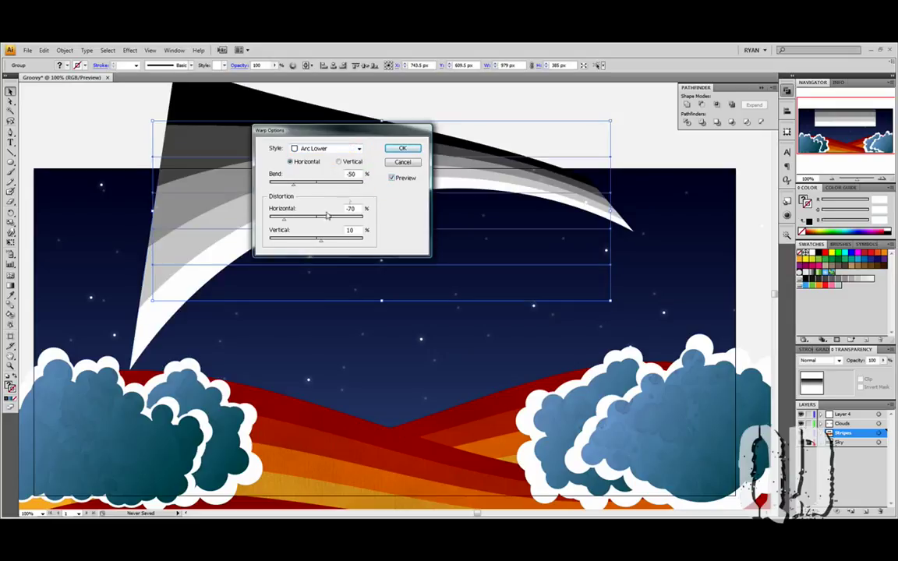
- Reset the warp's bend and its horizontal and vertical distortion to 0%
double_click(354, 174)
text(0)
key(Tab)
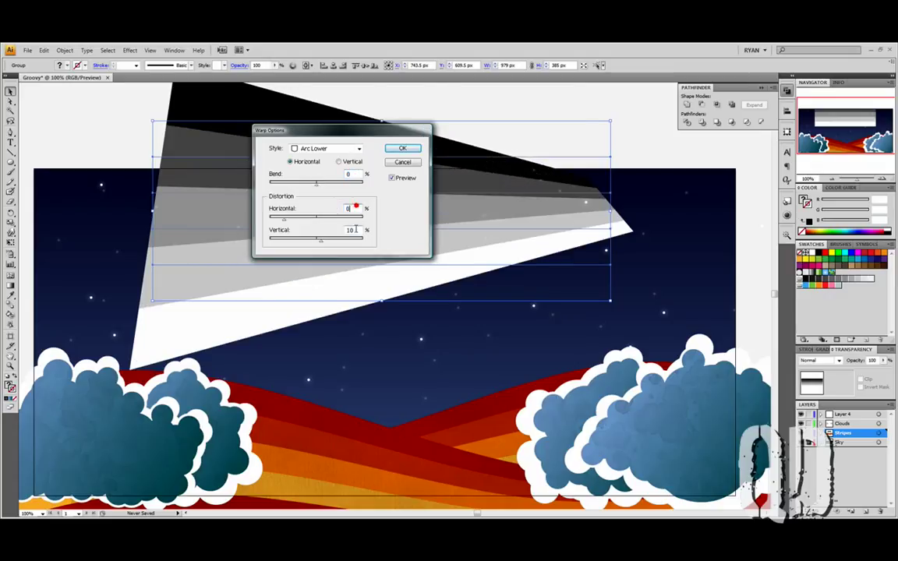
text(0)
key(Tab)
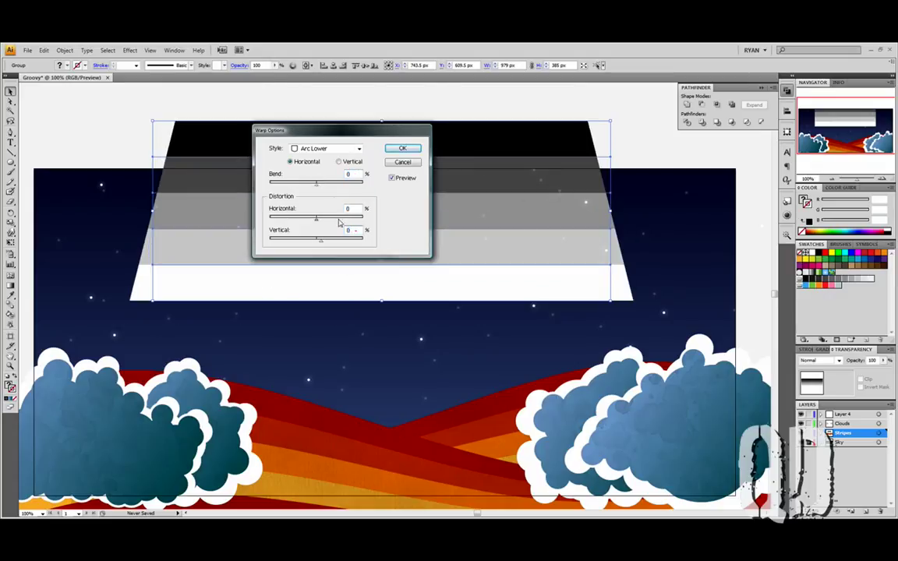
text(0)
key(Tab)
- Set the warp's vertical distortion to 32%, adjust the bend until the stripes arc down to the hills, and apply it
drag(316, 185, 334, 186)
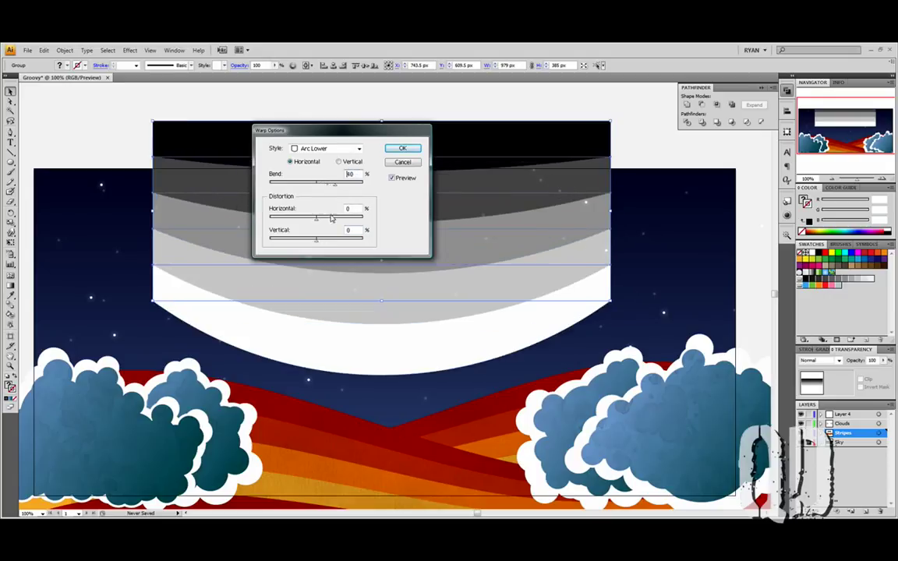
mouse_move(316, 238)
mouse_down()
mouse_move(309, 241)
mouse_move(330, 242)
mouse_up()
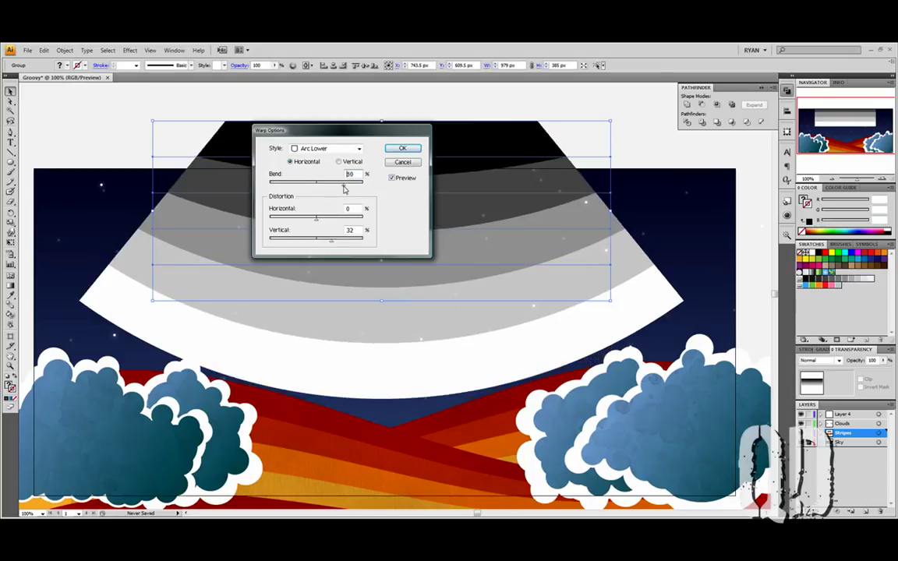
mouse_move(334, 184)
mouse_down()
mouse_move(343, 188)
mouse_move(332, 188)
mouse_up()
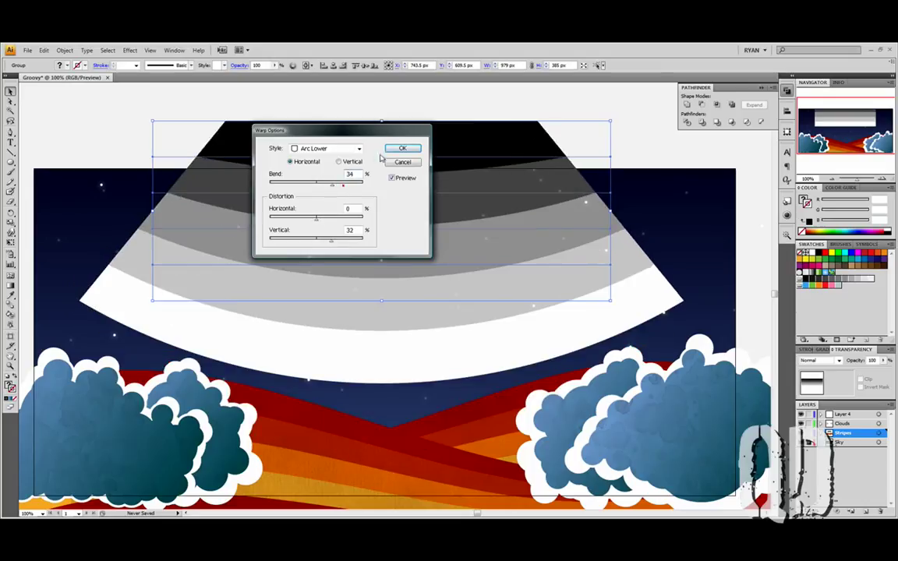
click(339, 186)
click(401, 147)
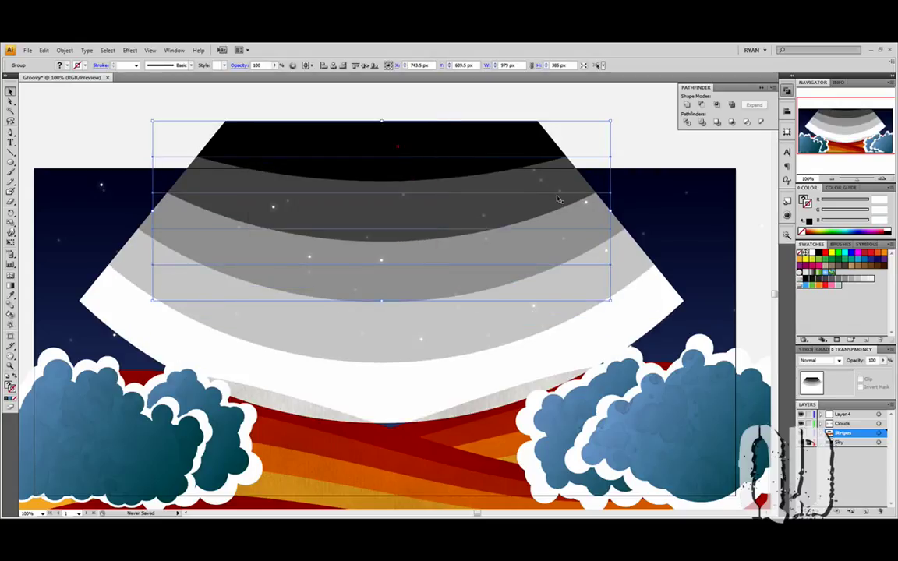
- Resize the warped stripe group to 1557 px wide and 78 px high so it spans the whole sky
drag(382, 299, 382, 197)
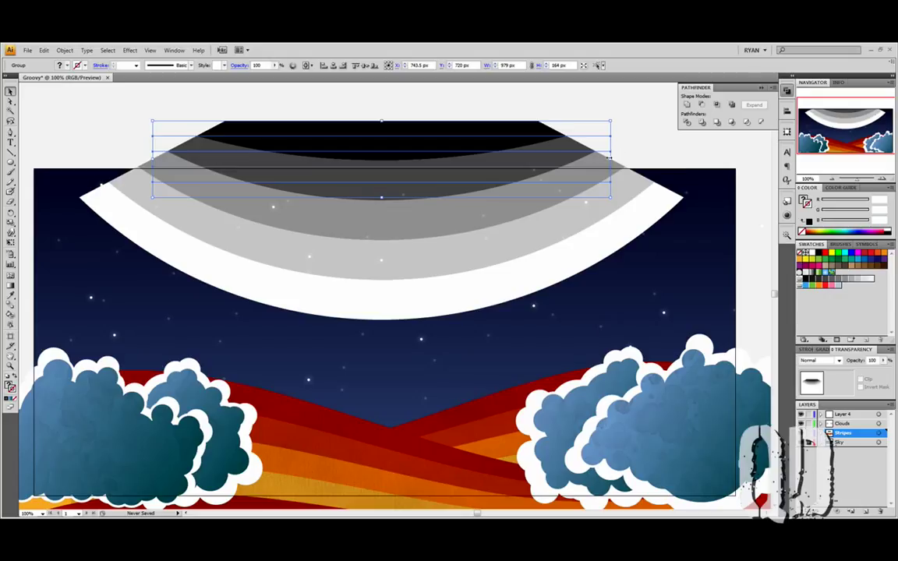
drag(611, 159, 749, 162)
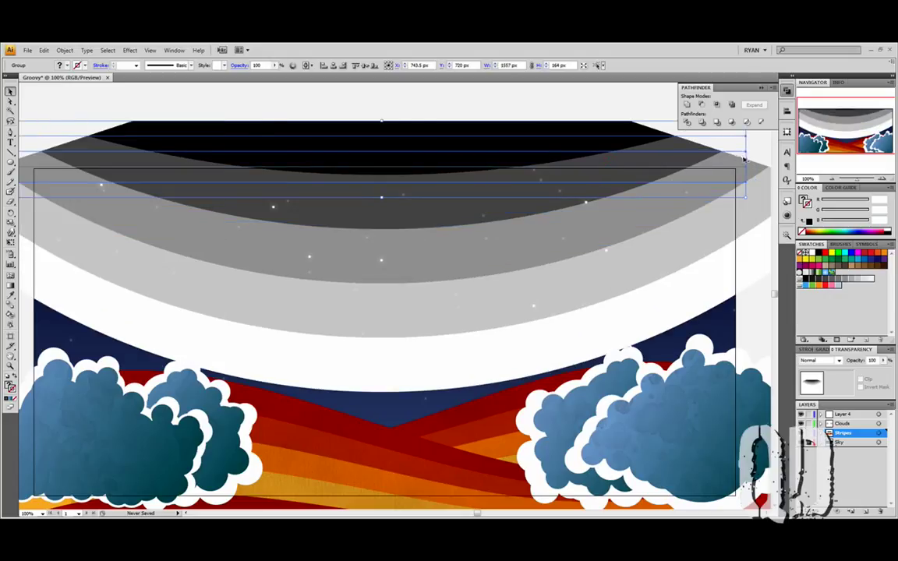
drag(382, 122, 381, 140)
- Set the stripe group to Luminosity blending at 10% opacity and deselect it
click(826, 360)
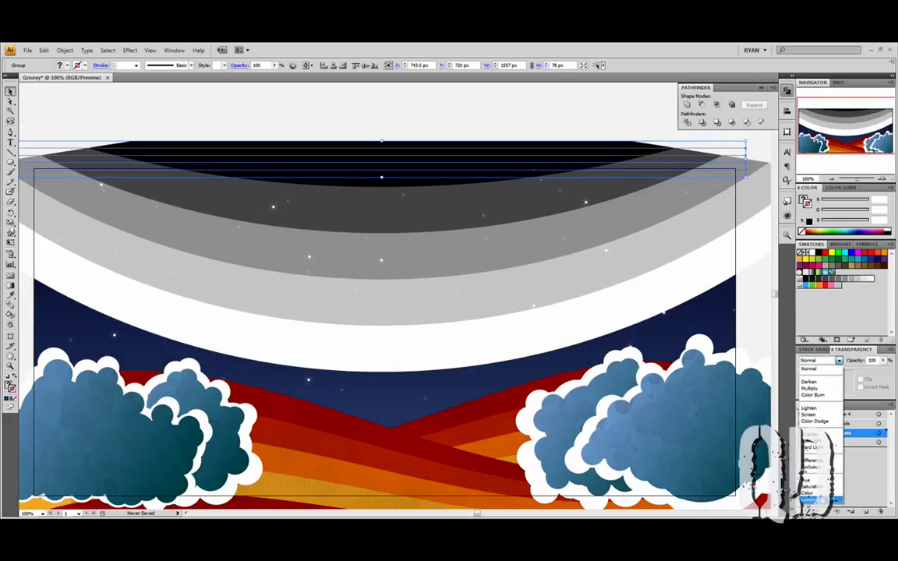
click(815, 498)
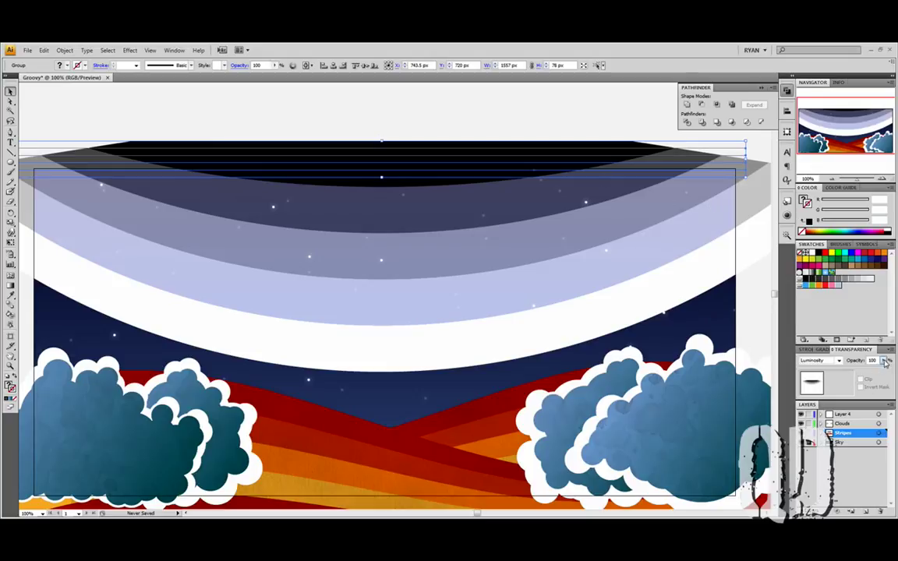
click(882, 361)
drag(876, 361, 855, 361)
text(10)
key(Return)
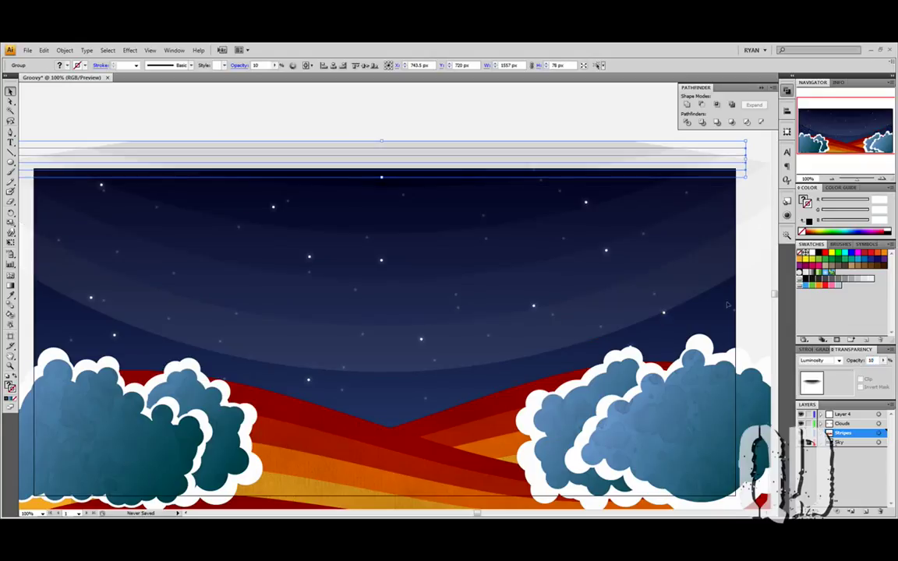
click(474, 125)
- Start a line of text in the sky above the left clouds with the Type tool
drag(405, 154, 432, 138)
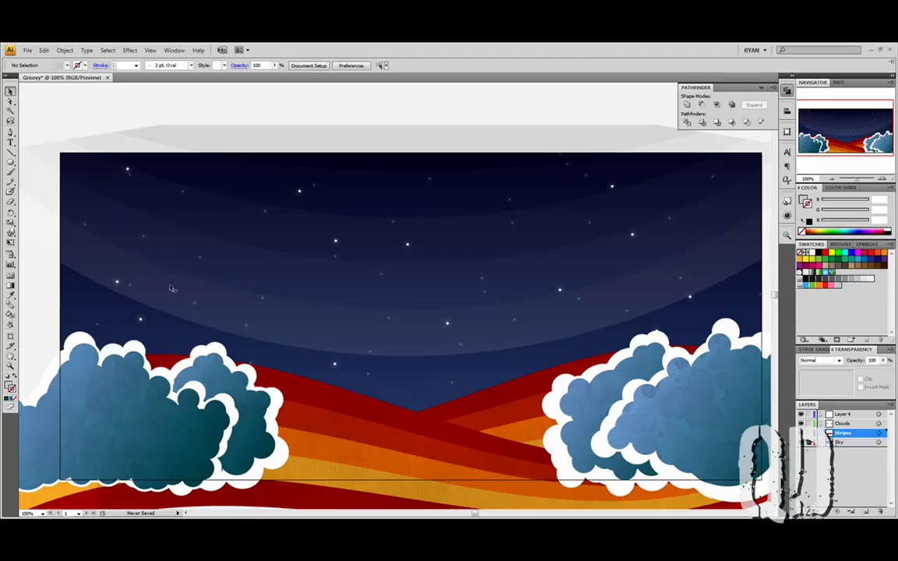
click(11, 141)
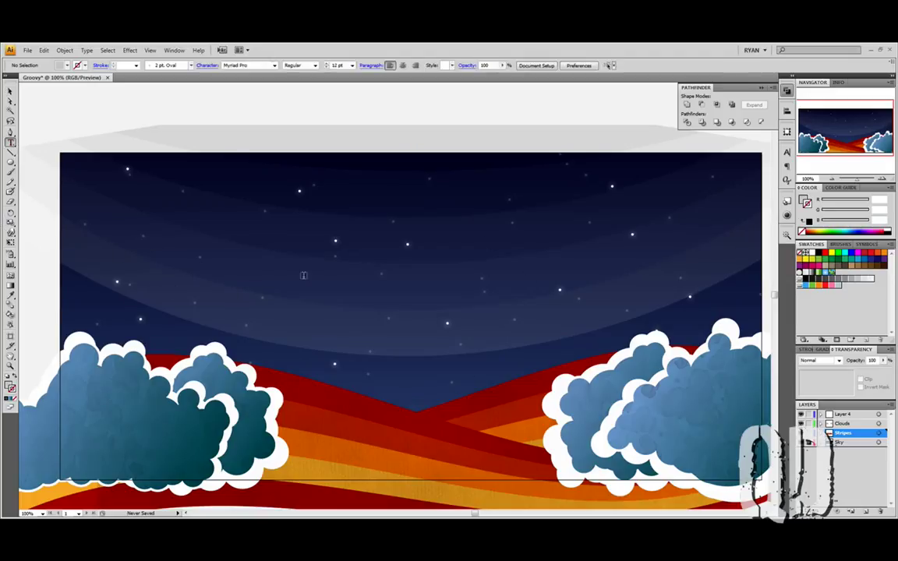
click(322, 280)
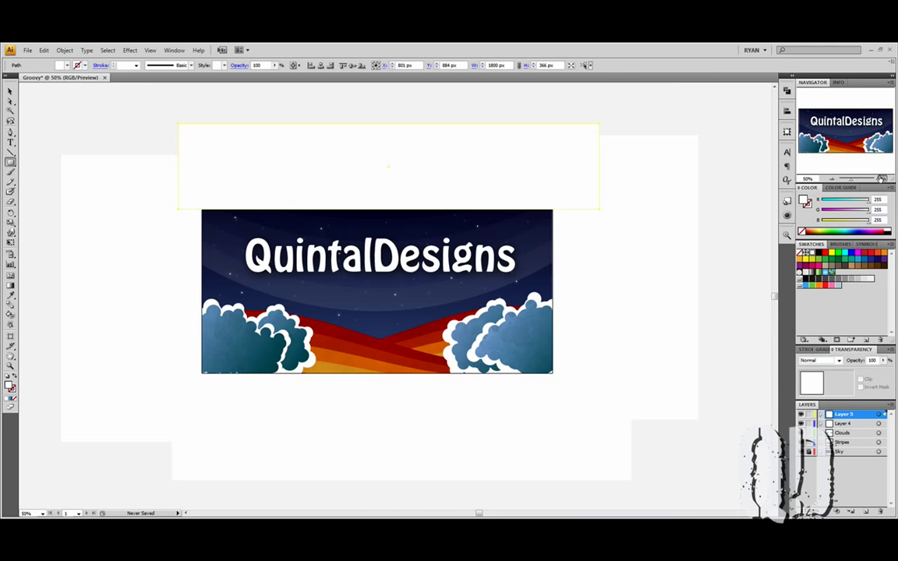
- Examine the finished QuintalDesigns banner at 100% zoom, centred in the view
key(ctrl+equal)
key(ctrl+equal)
drag(834, 136, 845, 132)
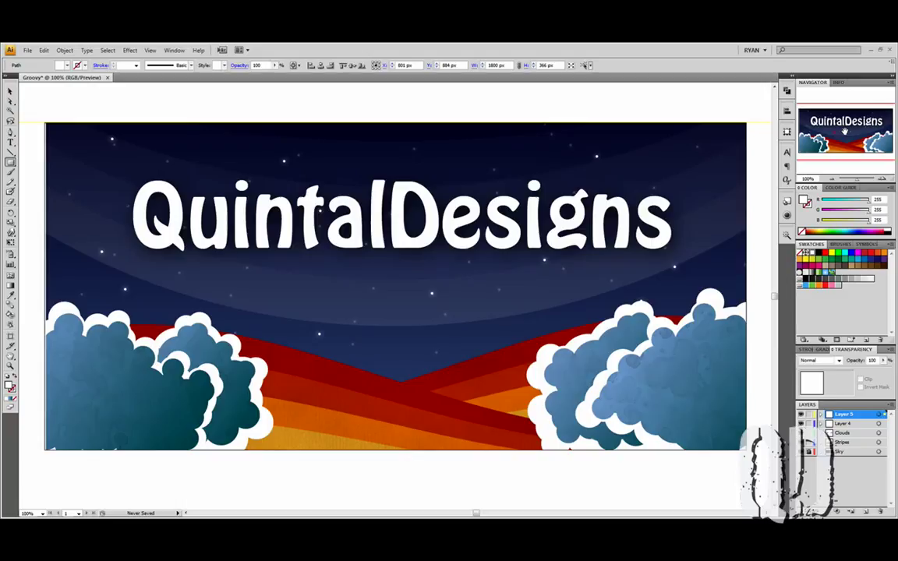